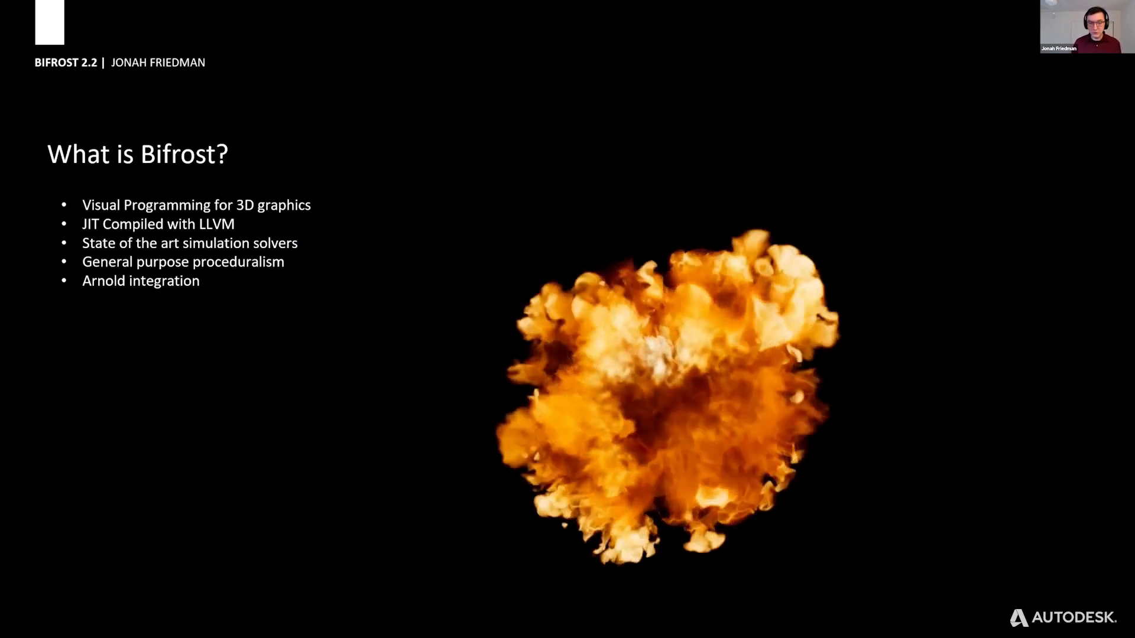
key("Right")
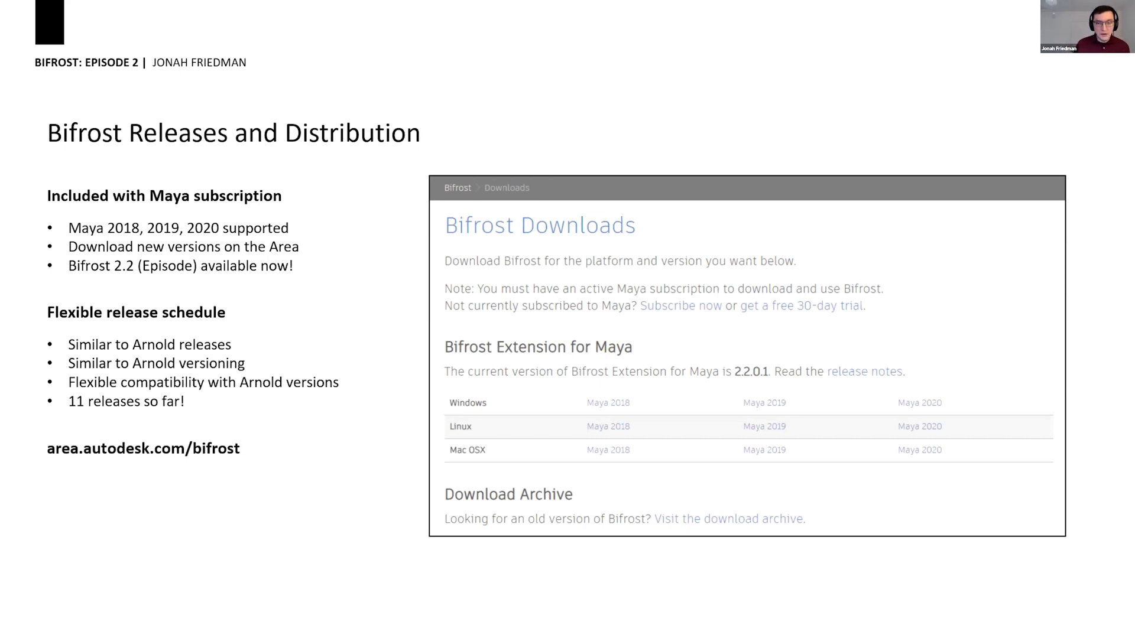
key("Right")
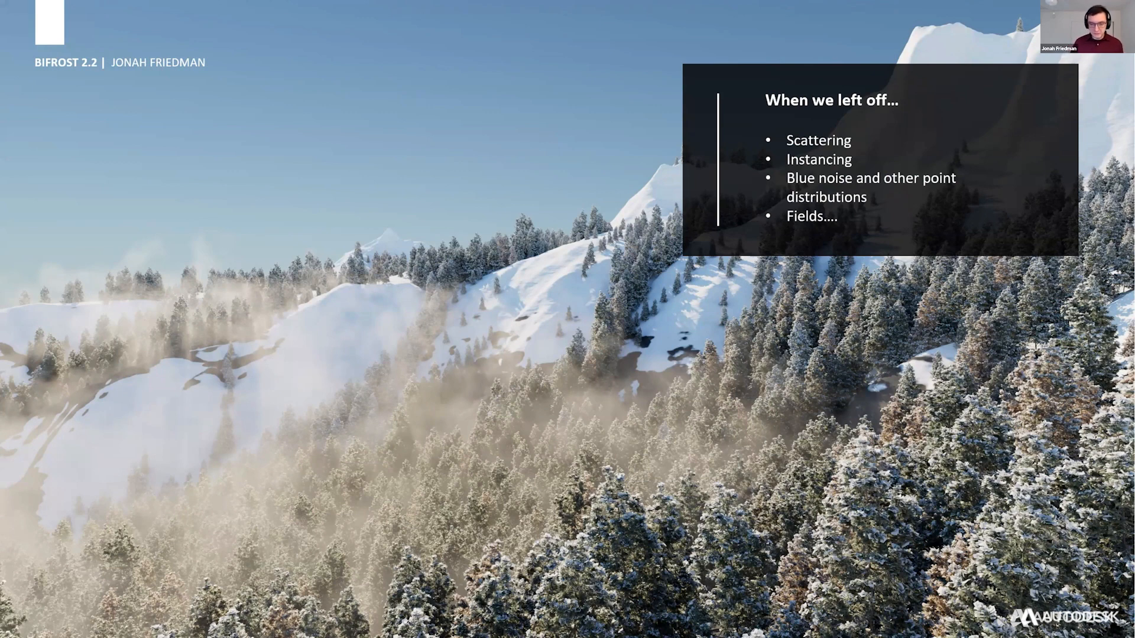
left_click(526, 396)
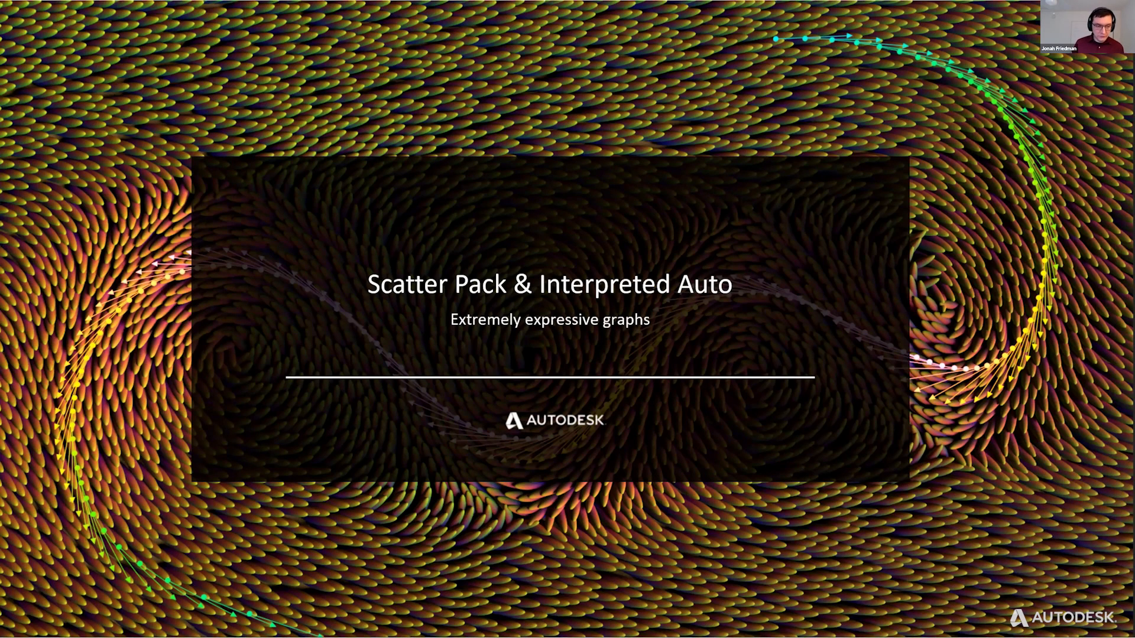
key("Right")
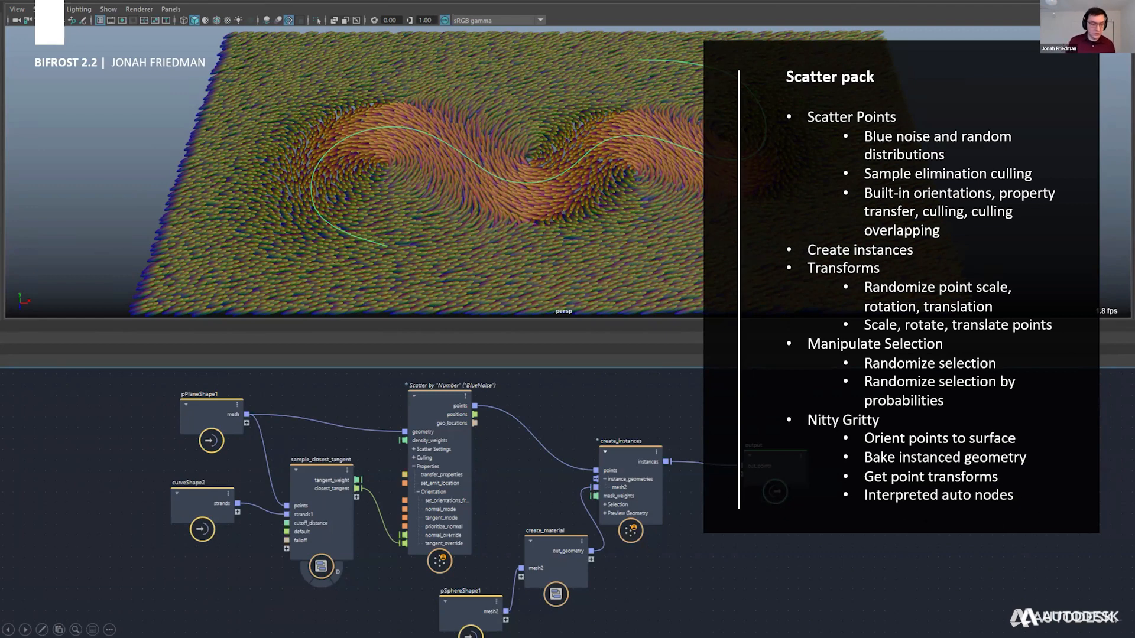
Switch to Maya, select the curve running through the scattered plane and enlarge the viewport.
key("alt+Tab")
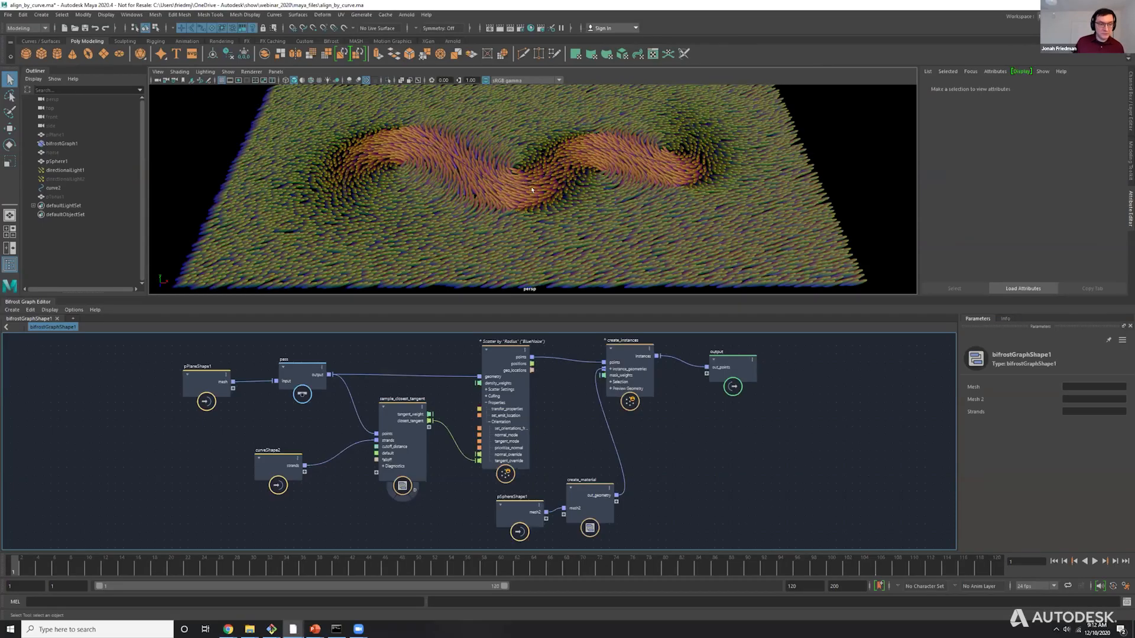
left_click(538, 185)
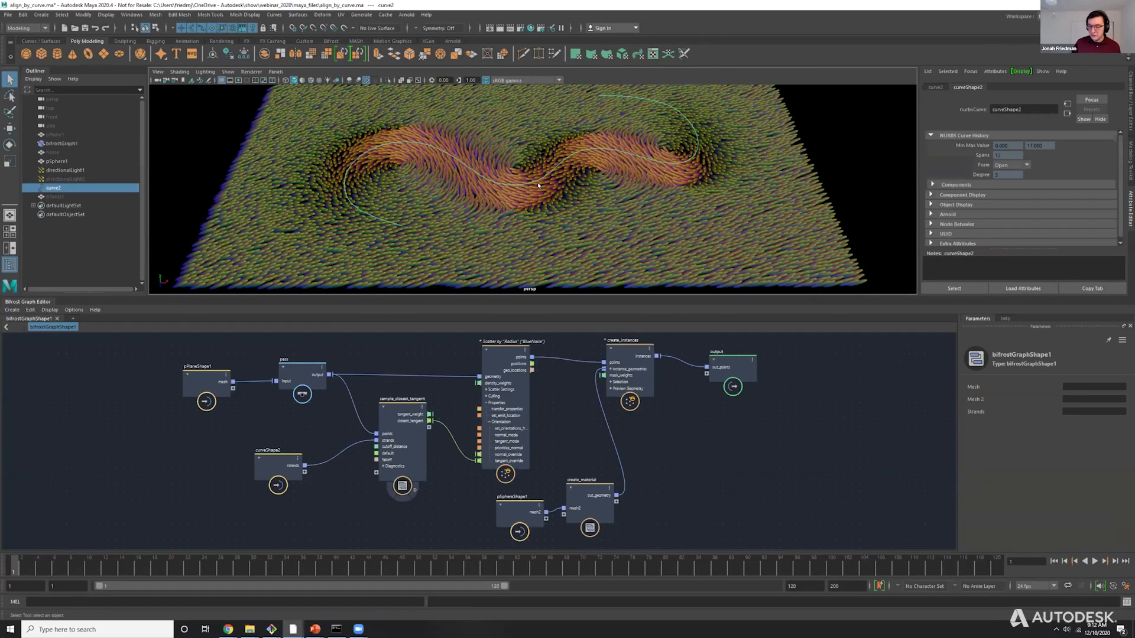
left_click_drag(665, 294, 666, 316)
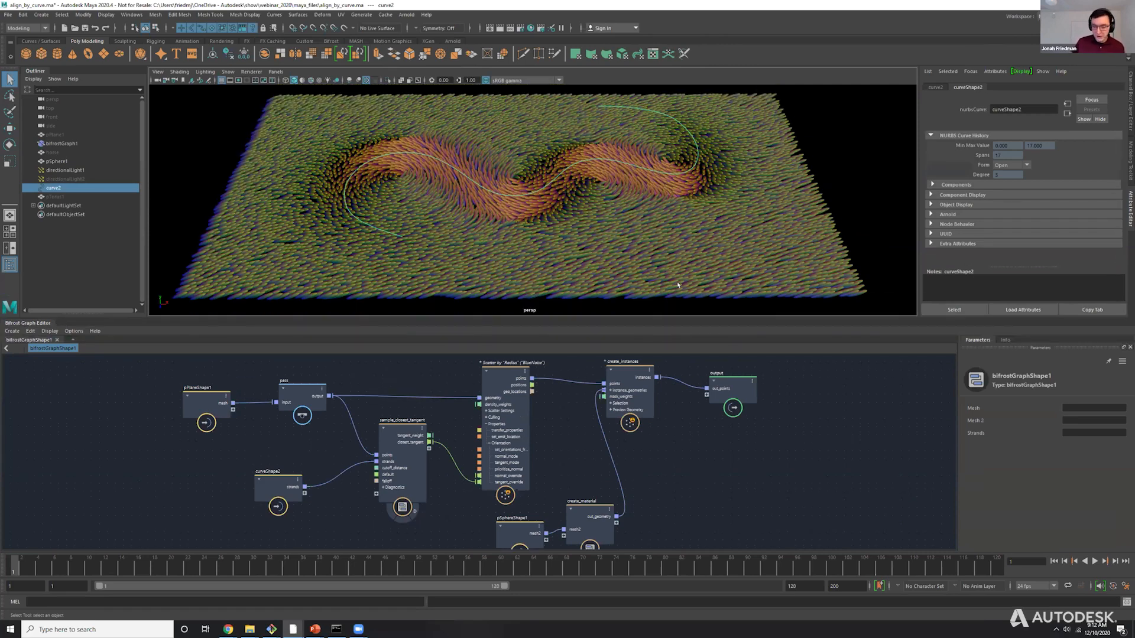
scroll(625, 197, "down", 3)
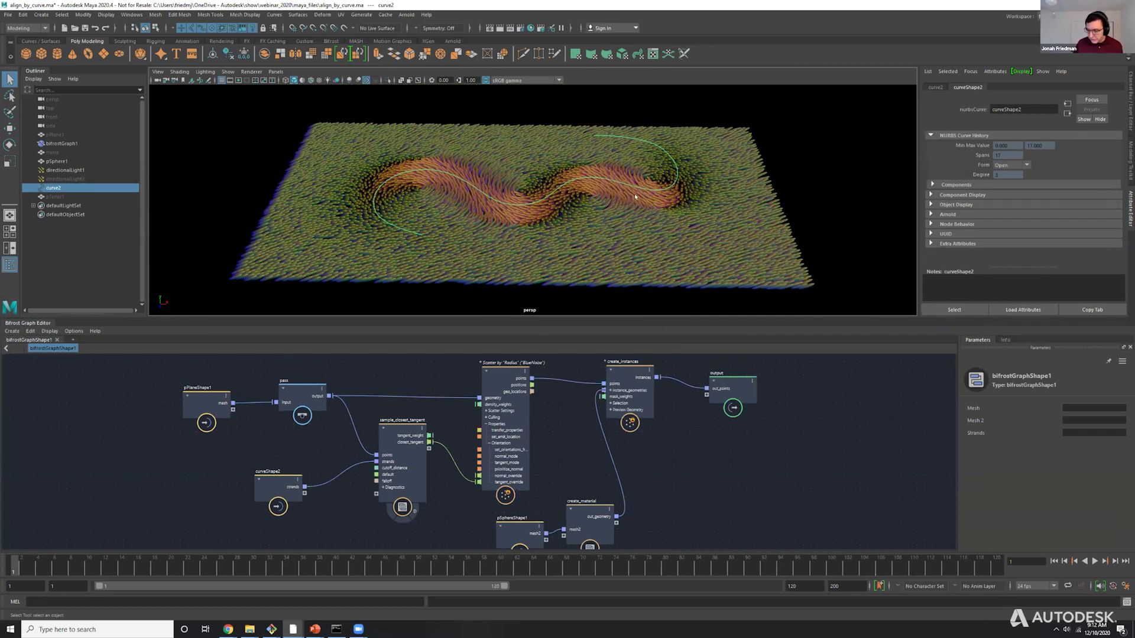
scroll(611, 190, "up", 2)
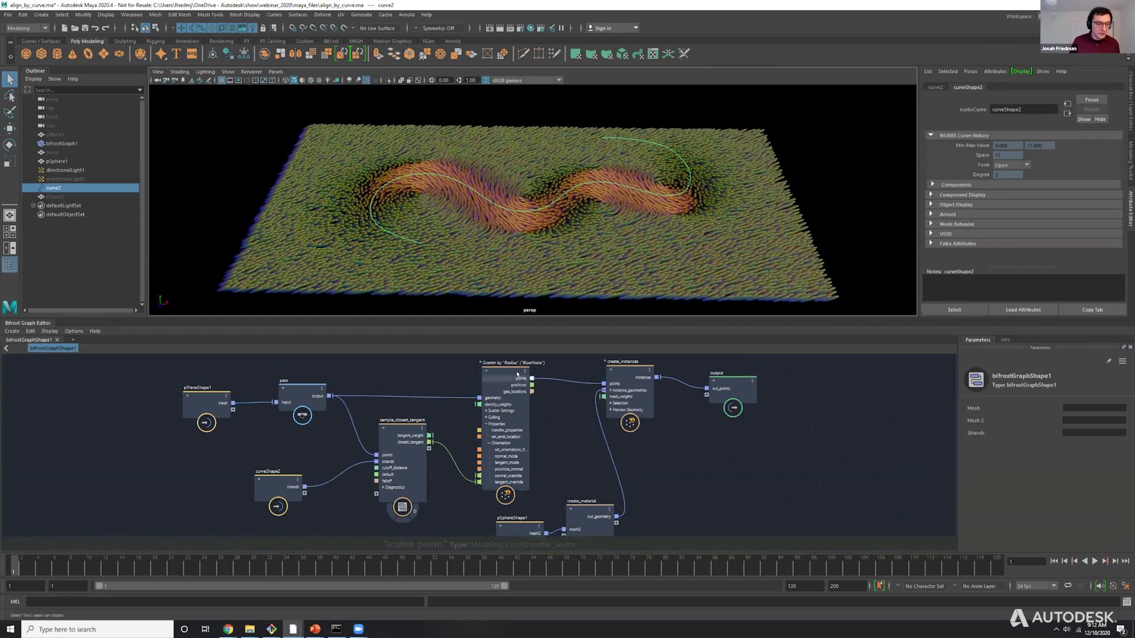
middle_click_drag(561, 414, 556, 404, "alt")
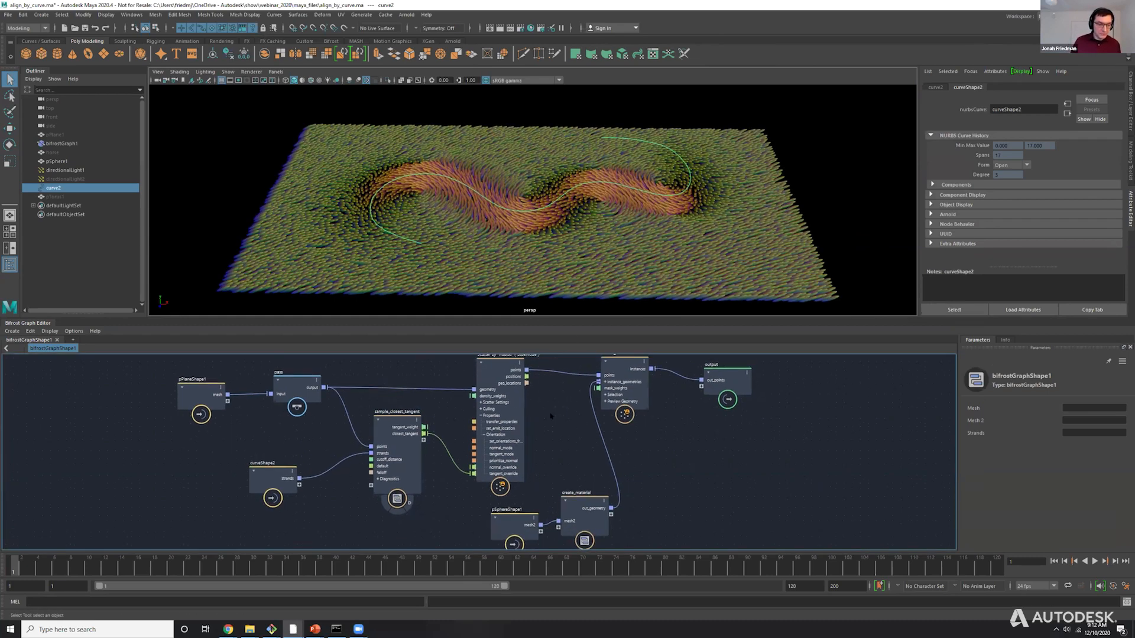
Move the selected curve slightly upward along its Y axis, above the scattered plane.
key("w")
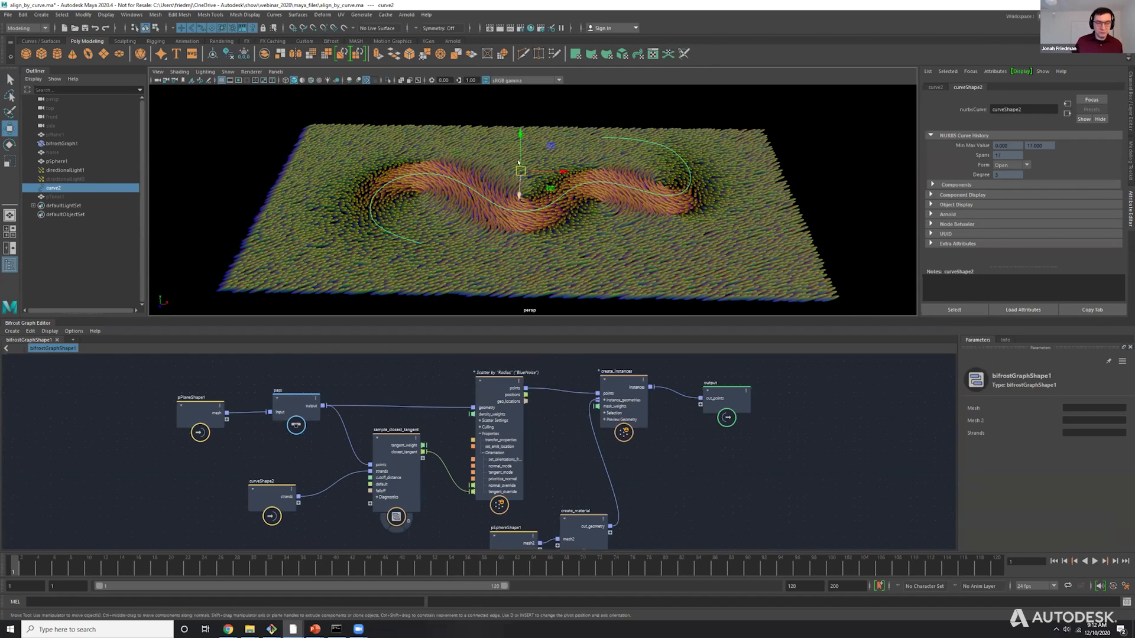
scroll(518, 162, "up", 3)
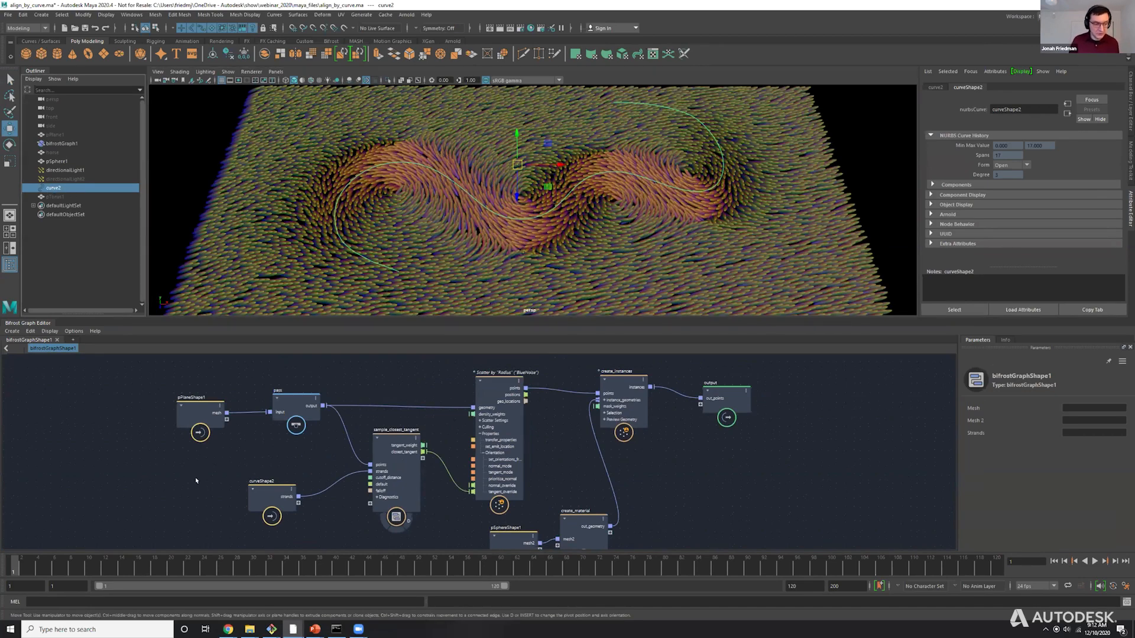
left_click_drag(196, 481, 221, 456)
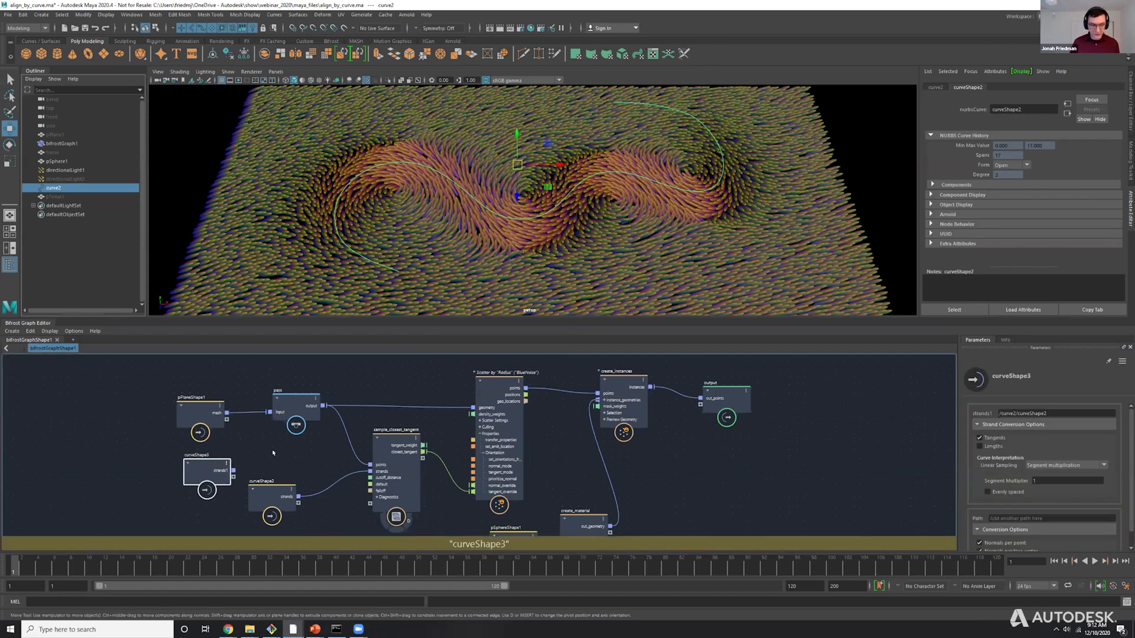
key("Delete")
mouse_move(516, 136)
left_mouse_down()
mouse_move(512, 82)
mouse_move(512, 147)
mouse_move(513, 117)
mouse_move(516, 126)
left_mouse_up()
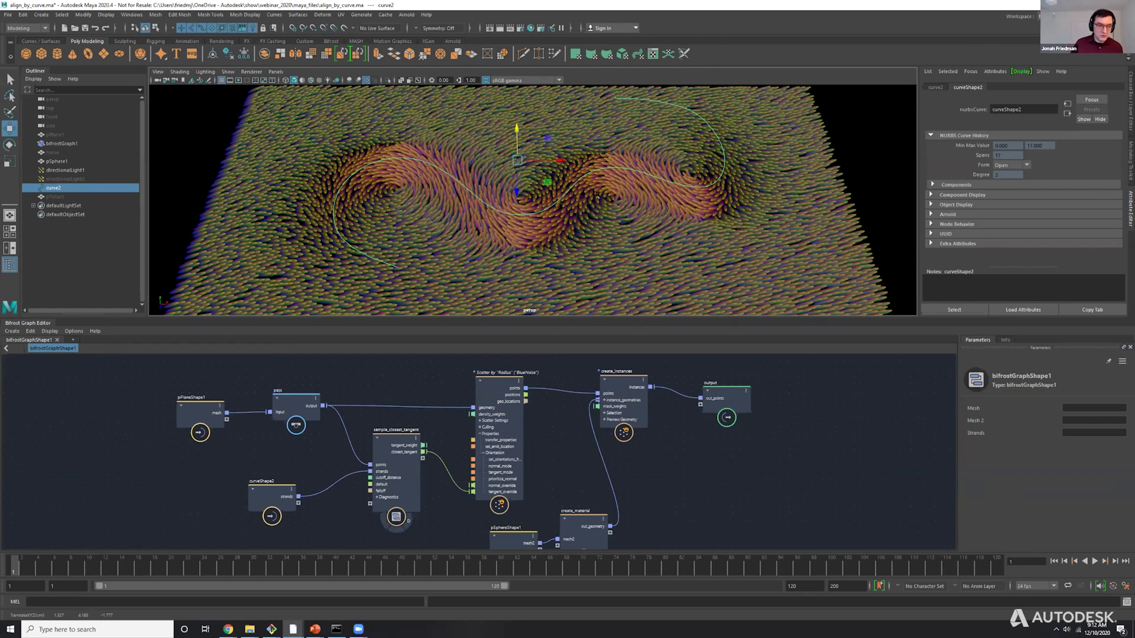
Enlarge the Bifrost Graph Editor and frame the scatter_points and create_instances nodes for a closer look.
left_click_drag(597, 318, 597, 270)
left_click_drag(453, 318, 659, 369)
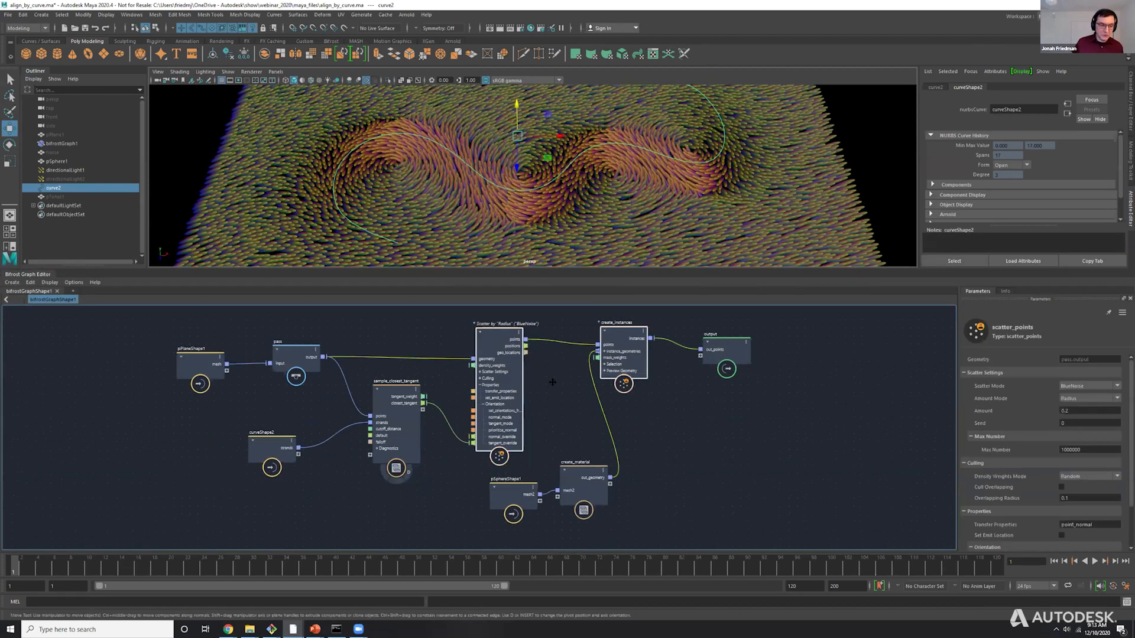
middle_click_drag(552, 382, 588, 385, "alt")
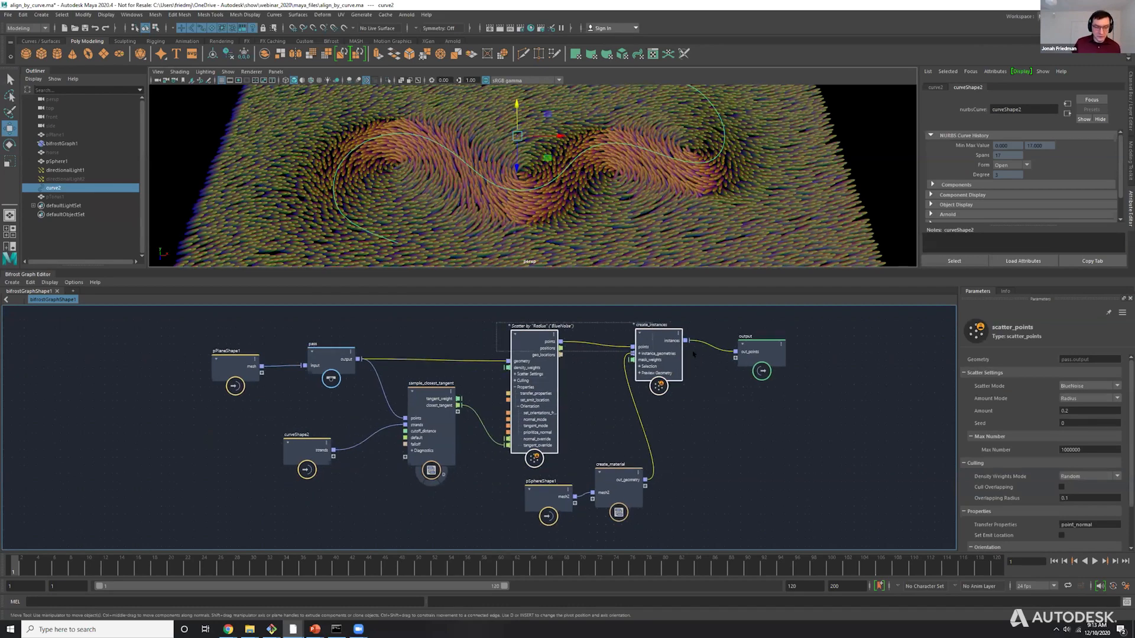
key("f")
left_click_drag(407, 381, 439, 375)
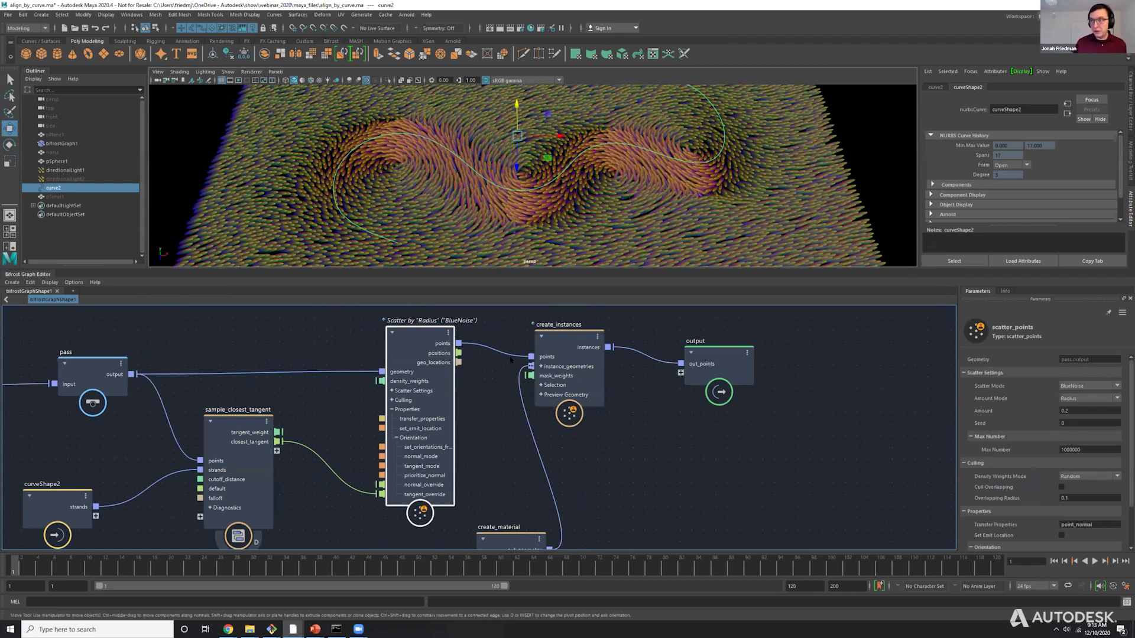
Set the Cutoff Distance of the sample_closest_tangent node to 15.
left_click(263, 417)
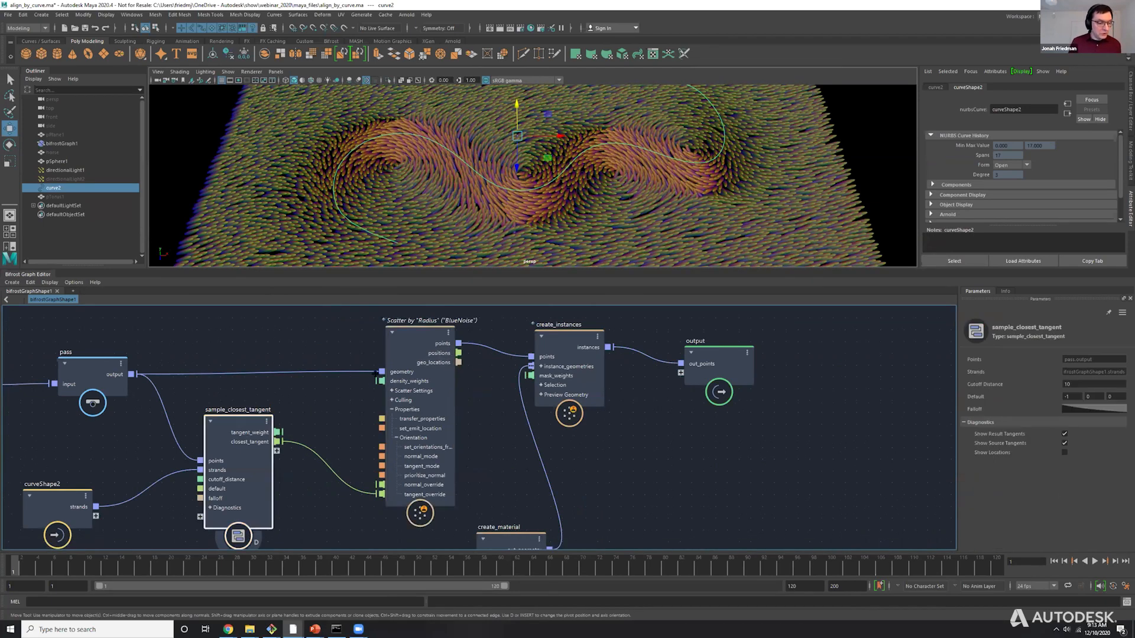
middle_click_drag(263, 417, 327, 383, "alt")
left_click_drag(327, 383, 337, 370)
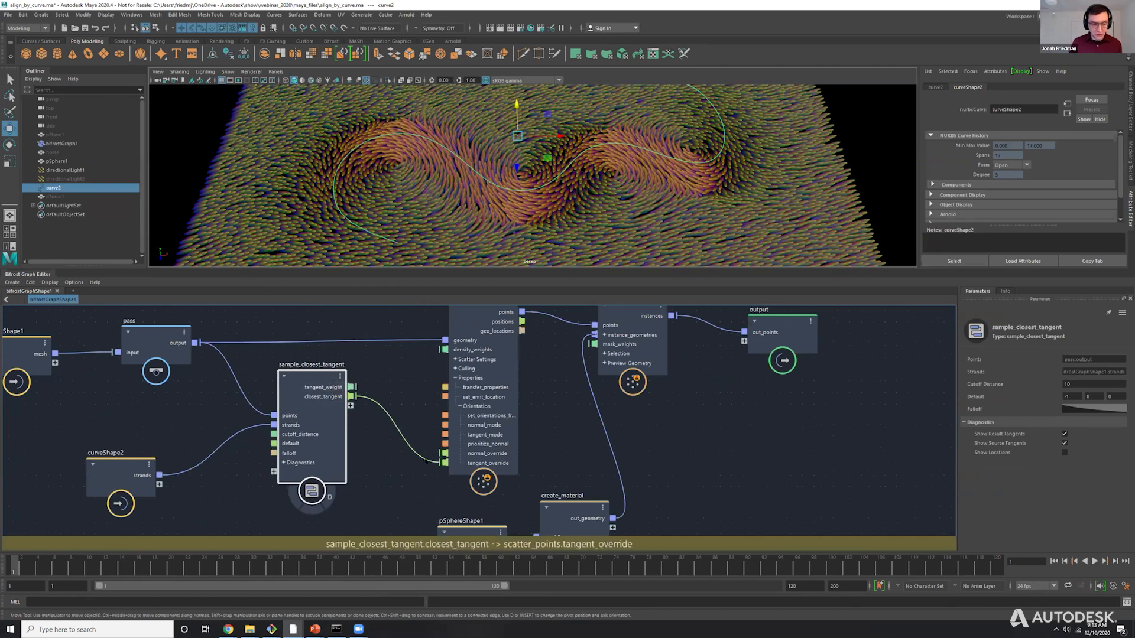
middle_click_drag(539, 370, 537, 401, "alt")
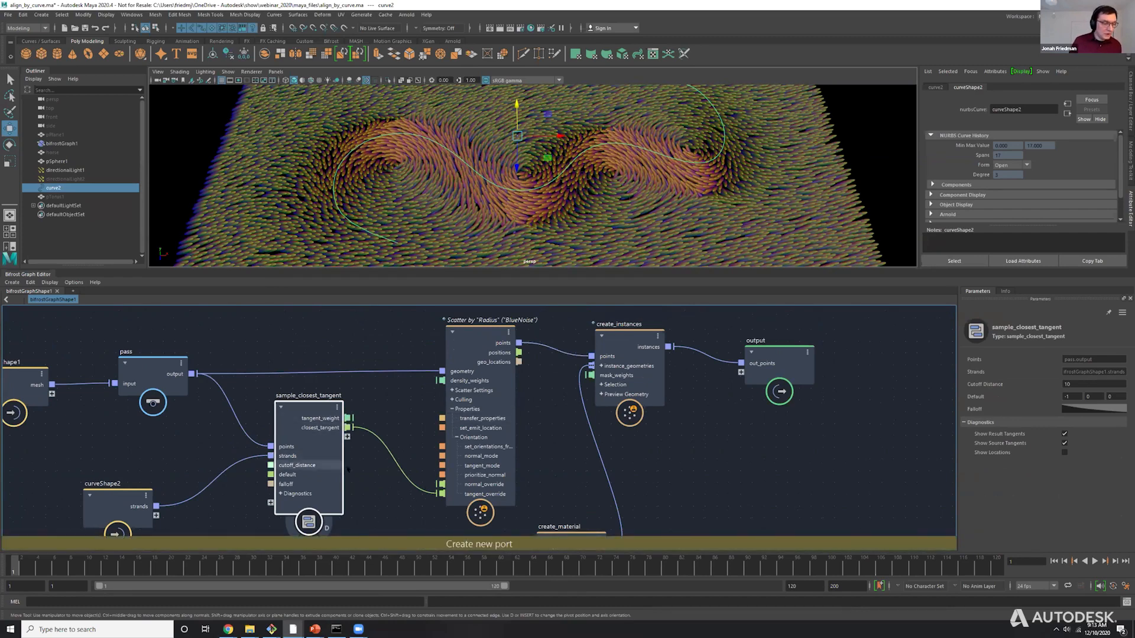
middle_click_drag(363, 462, 419, 441, "alt")
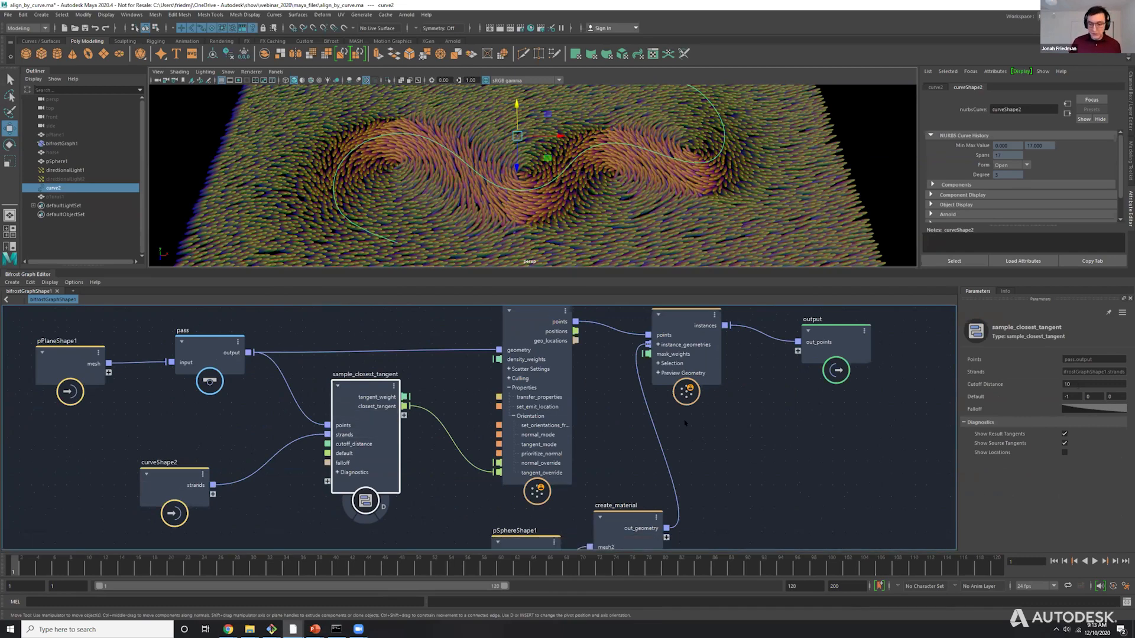
left_click(1067, 384)
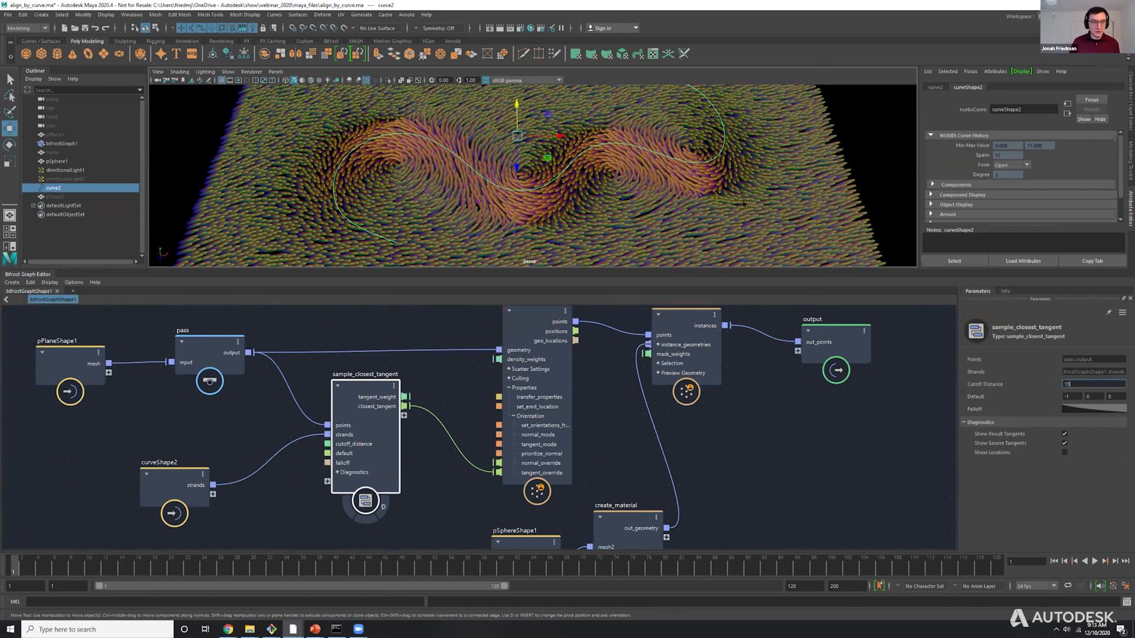
key("Return")
left_click_drag(638, 131, 643, 152, "alt")
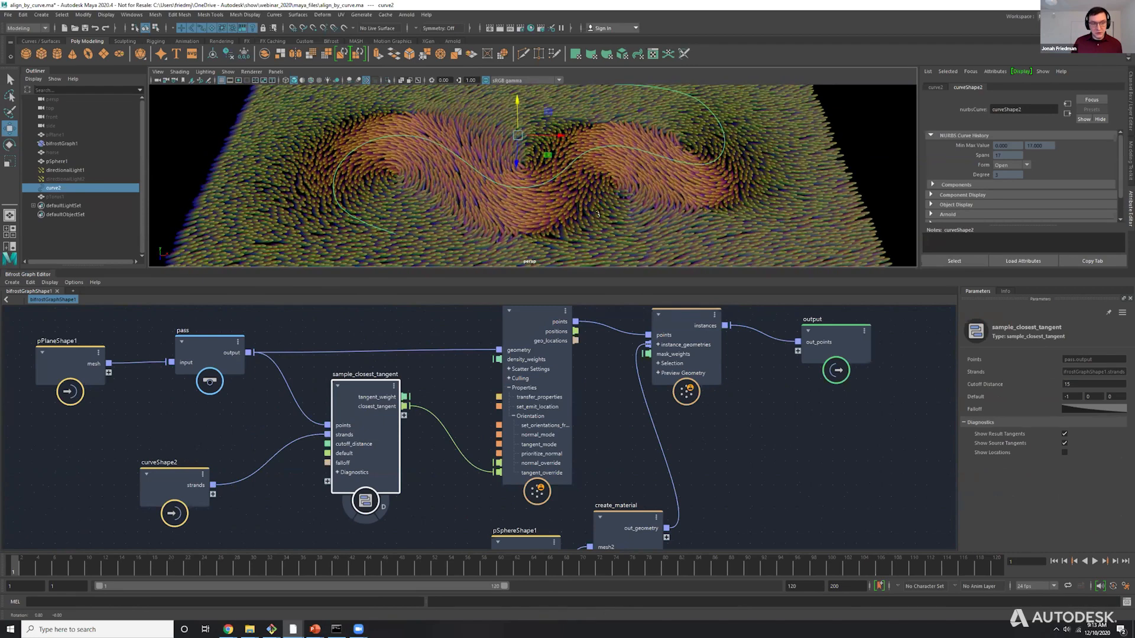
Reshape the falloff curve of sample_closest_tangent by raising the tangent handle of its first point.
left_click(1099, 409)
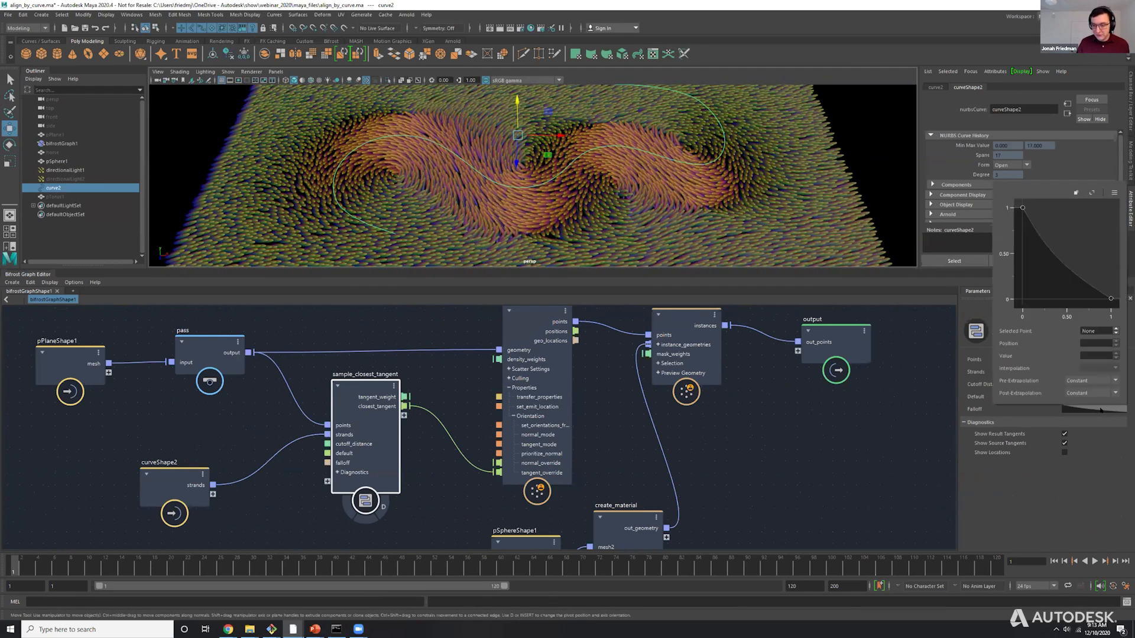
left_click(1022, 208)
mouse_move(1043, 242)
left_mouse_down()
mouse_move(1075, 214)
mouse_move(1044, 222)
left_mouse_up()
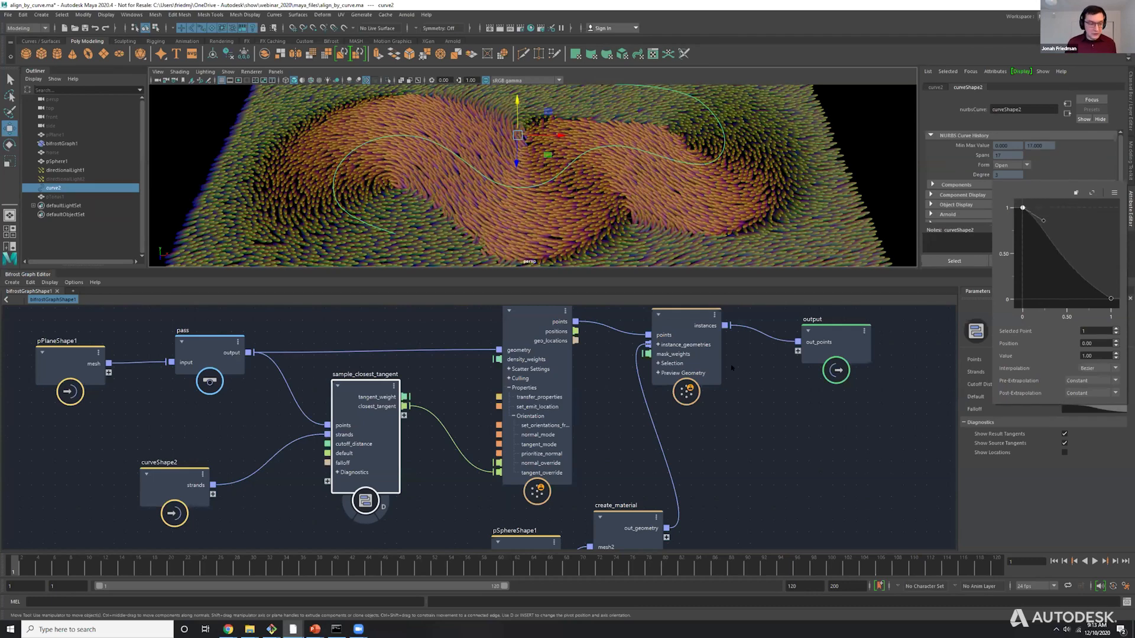
Inside the sample_closest_tangent compound, move the nodes feeding the terminal down, clear of the main sampling nodes.
double_click(355, 404)
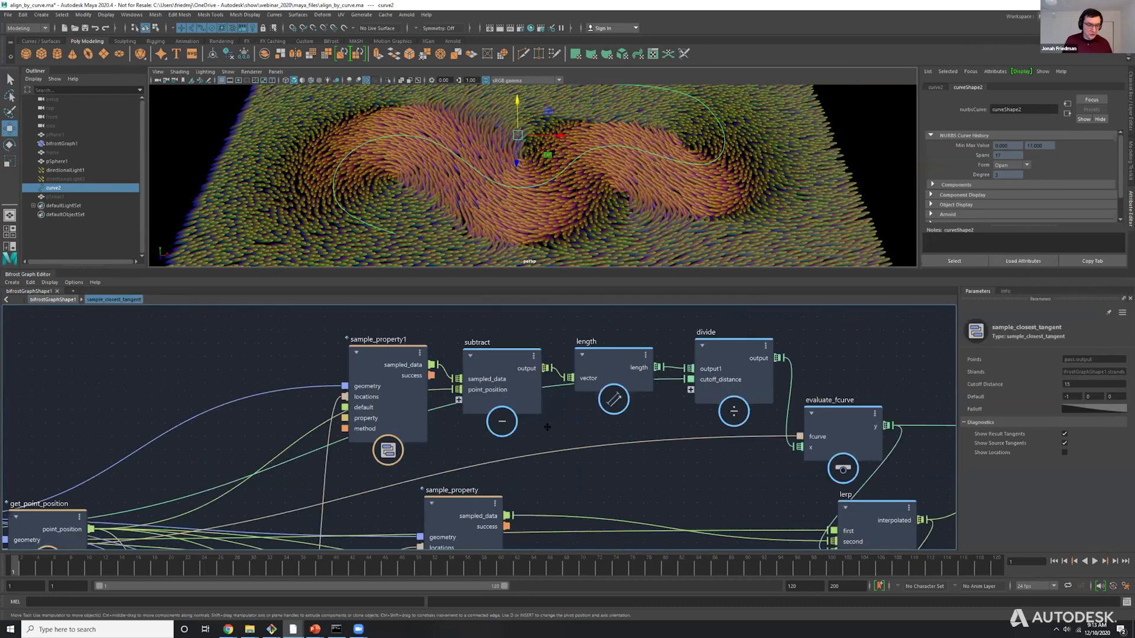
scroll(615, 468, "down", 5)
middle_click_drag(594, 464, 547, 376, "alt")
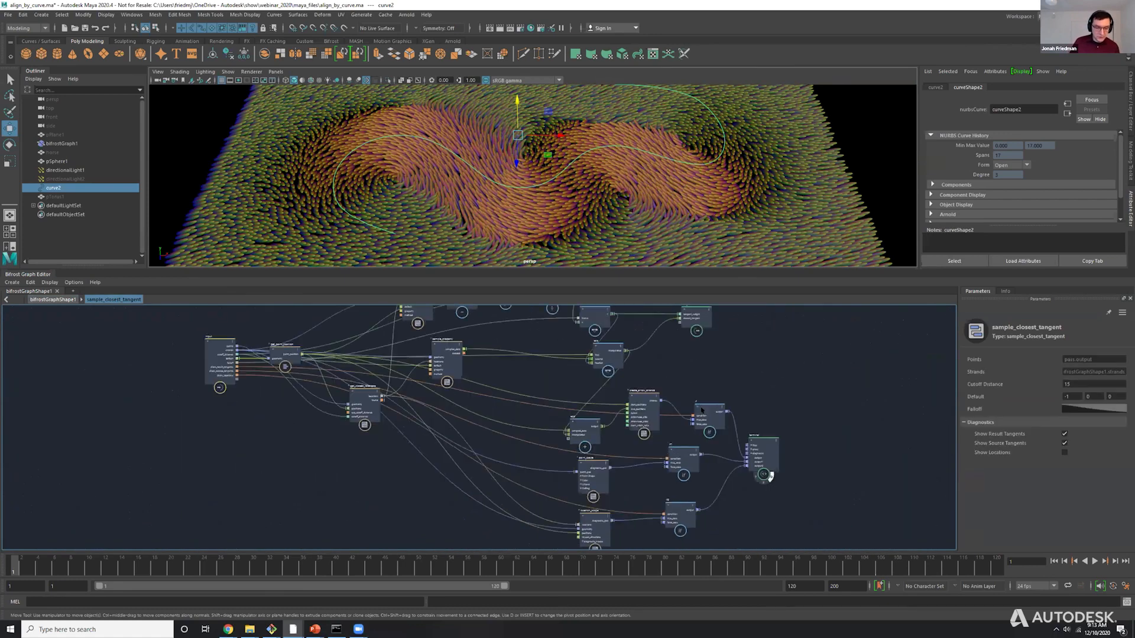
left_click_drag(837, 396, 540, 547)
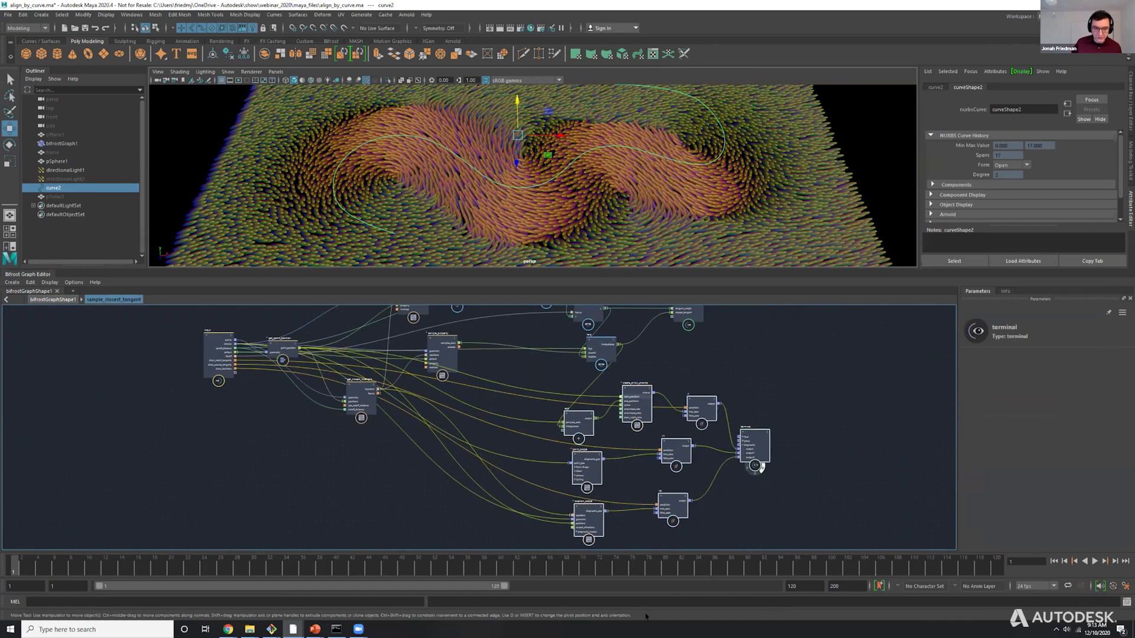
left_click_drag(637, 391, 663, 576)
middle_click_drag(515, 392, 559, 499, "alt")
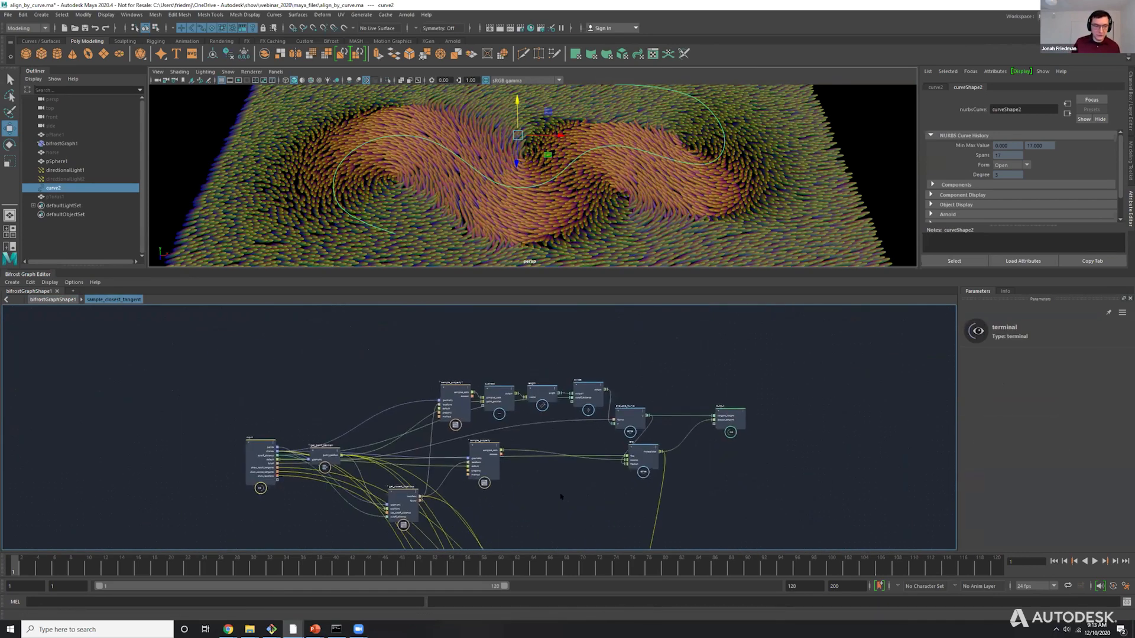
scroll(563, 443, "up", 5)
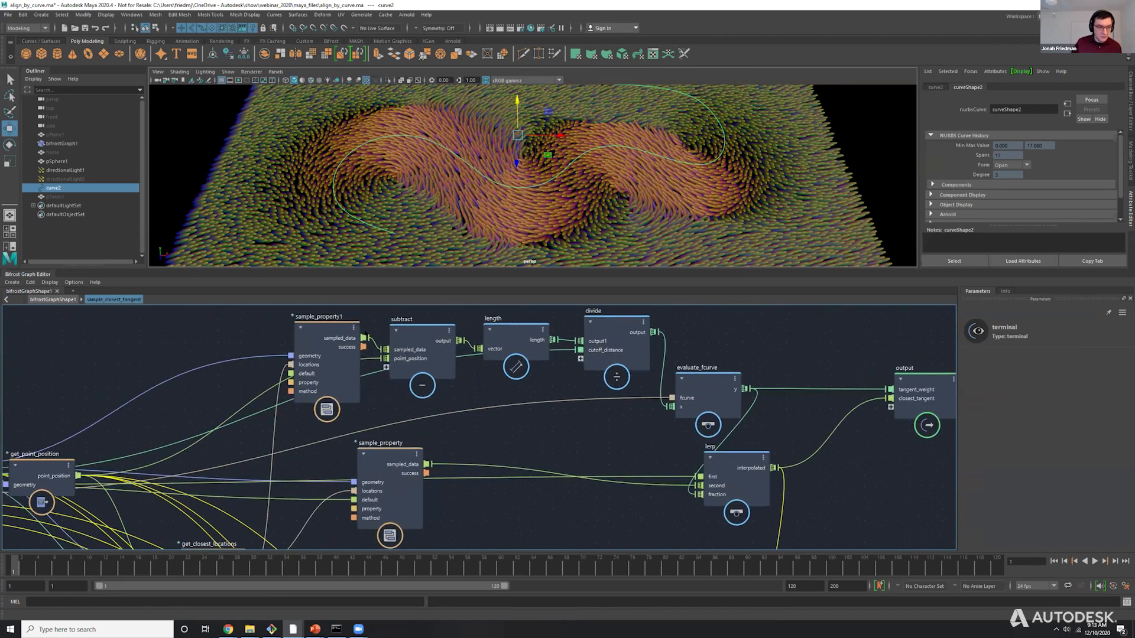
left_click(43, 300)
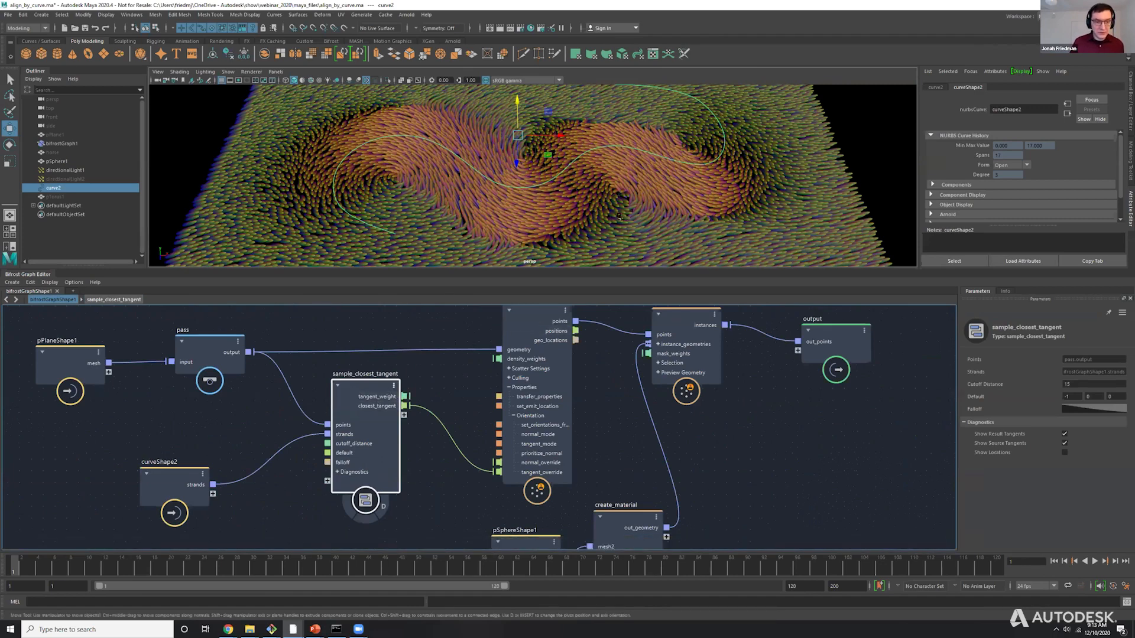
Turn on the diagnostic display of the sample_closest_tangent node and enable Show Locations.
left_click(722, 397)
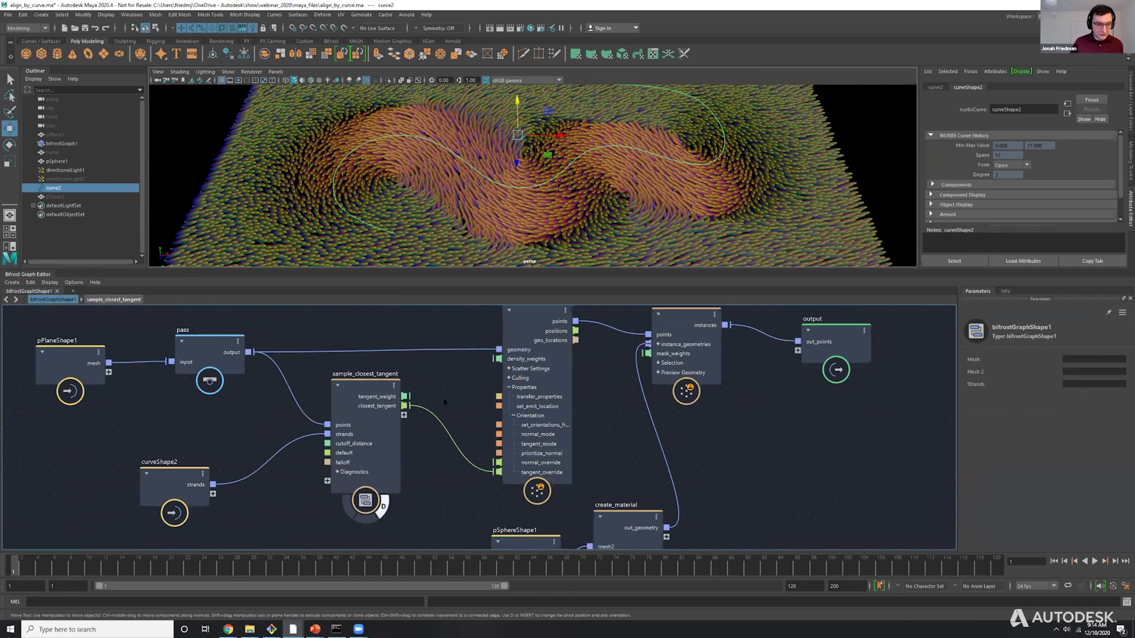
left_click(366, 395)
left_click(1064, 452)
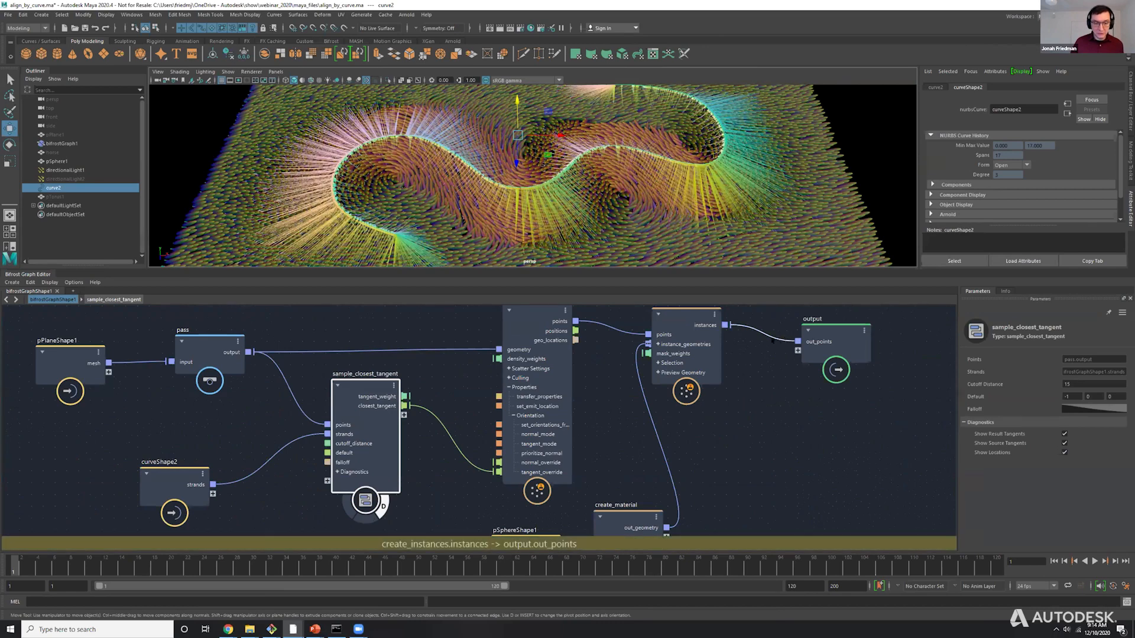
Delete the connection from create_instances' instances to the output's out_points, isolating the diagnostic lines in the viewport.
left_click(758, 381)
key("Delete")
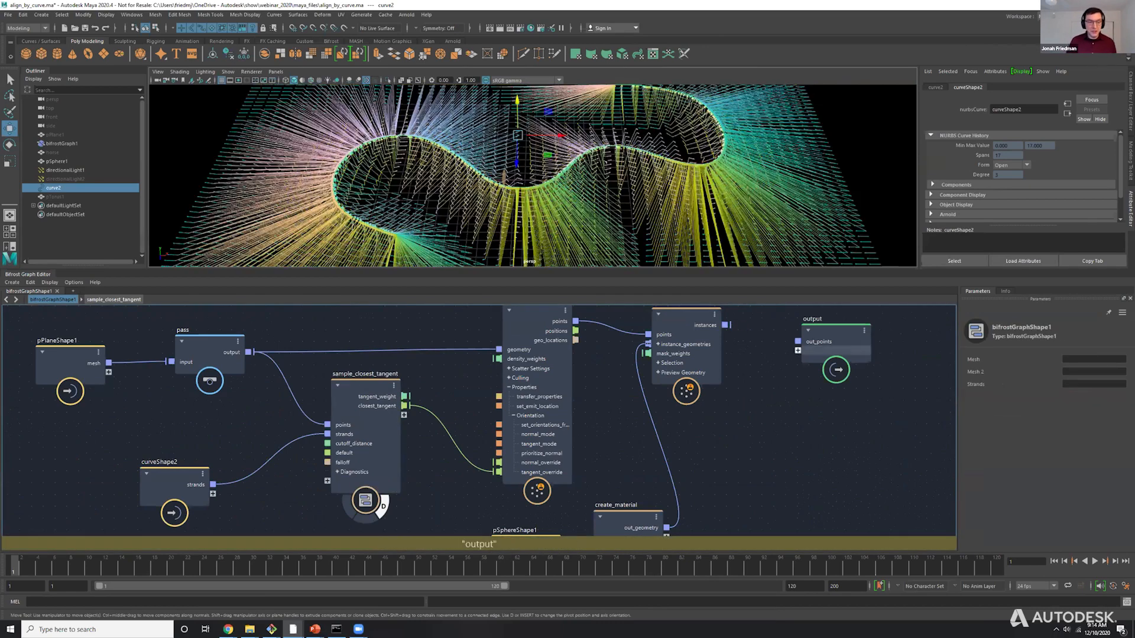
left_click_drag(503, 171, 503, 204, "alt")
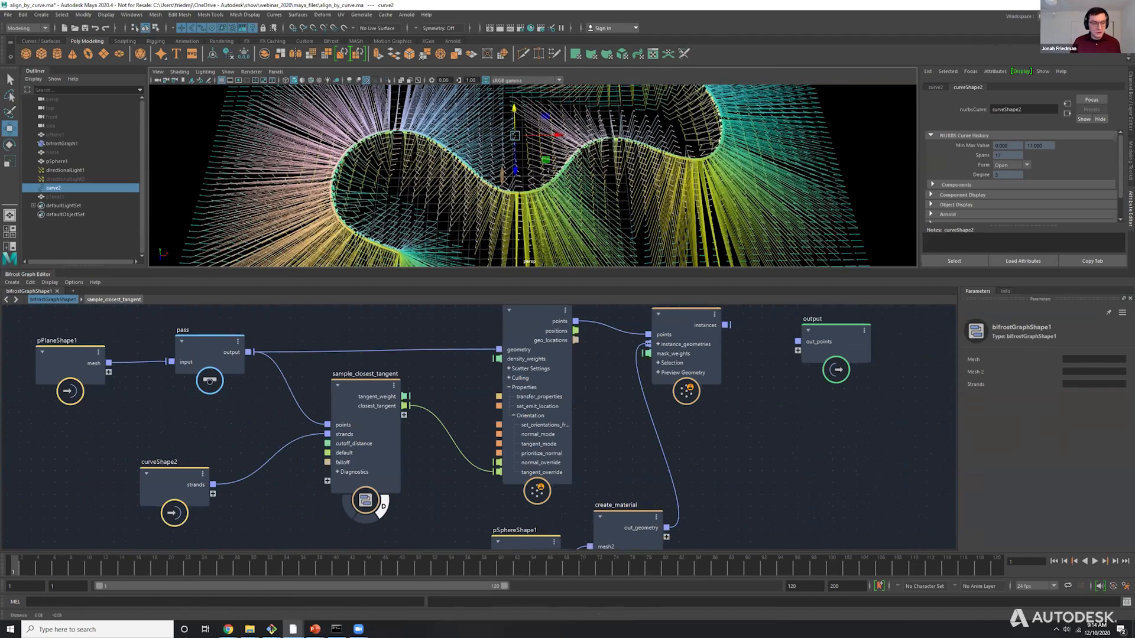
Enlarge the viewport by reducing the Bifrost Graph Editor's height, and examine the diagnostic lines up close along the curve.
middle_click_drag(502, 204, 467, 189, "alt")
left_click_drag(458, 270, 458, 358)
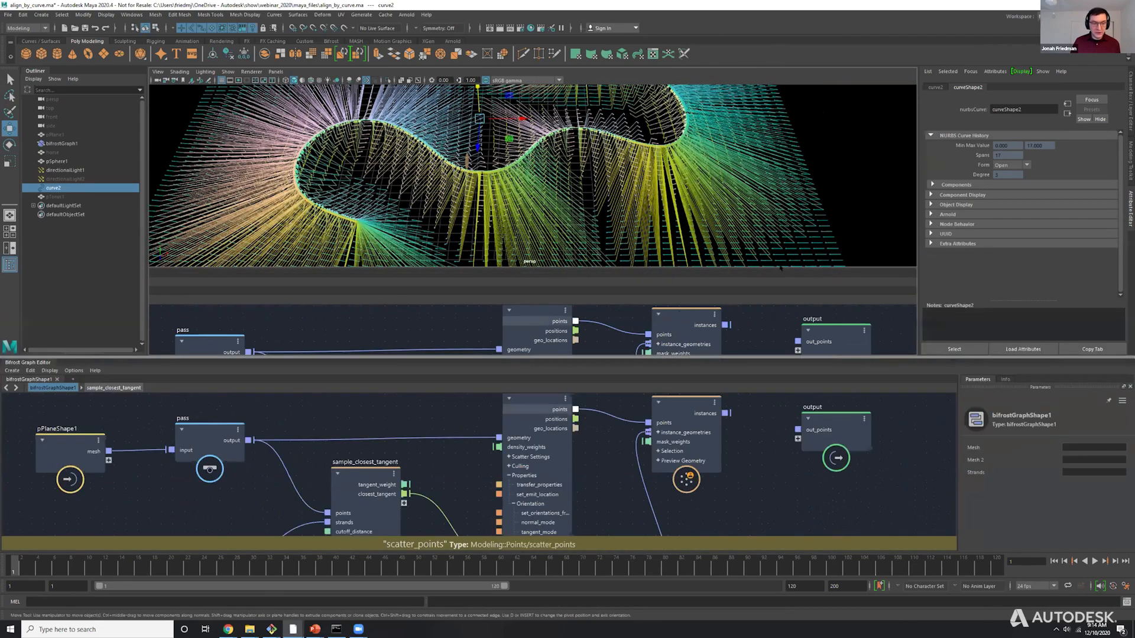
scroll(532, 219, "down", 1)
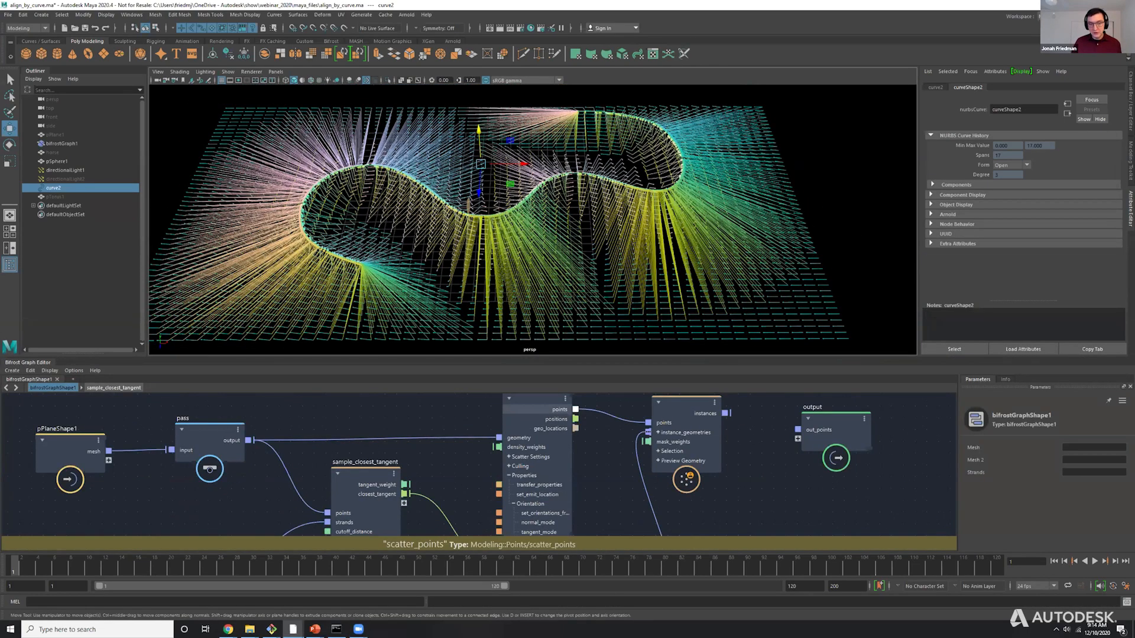
scroll(533, 219, "up", 3)
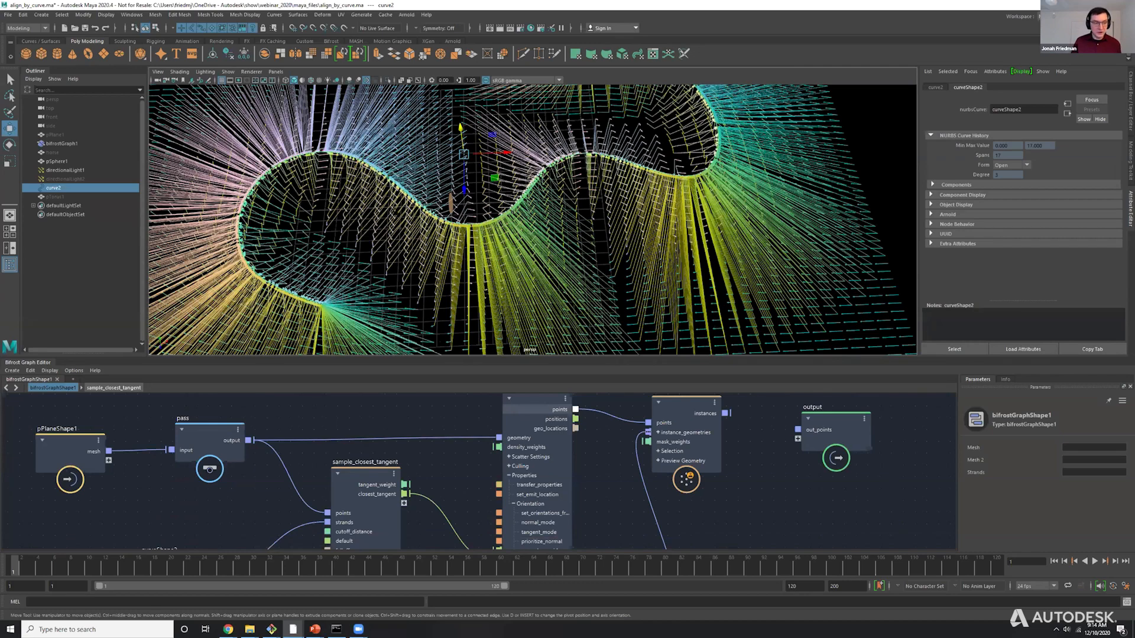
scroll(482, 231, "up", 8)
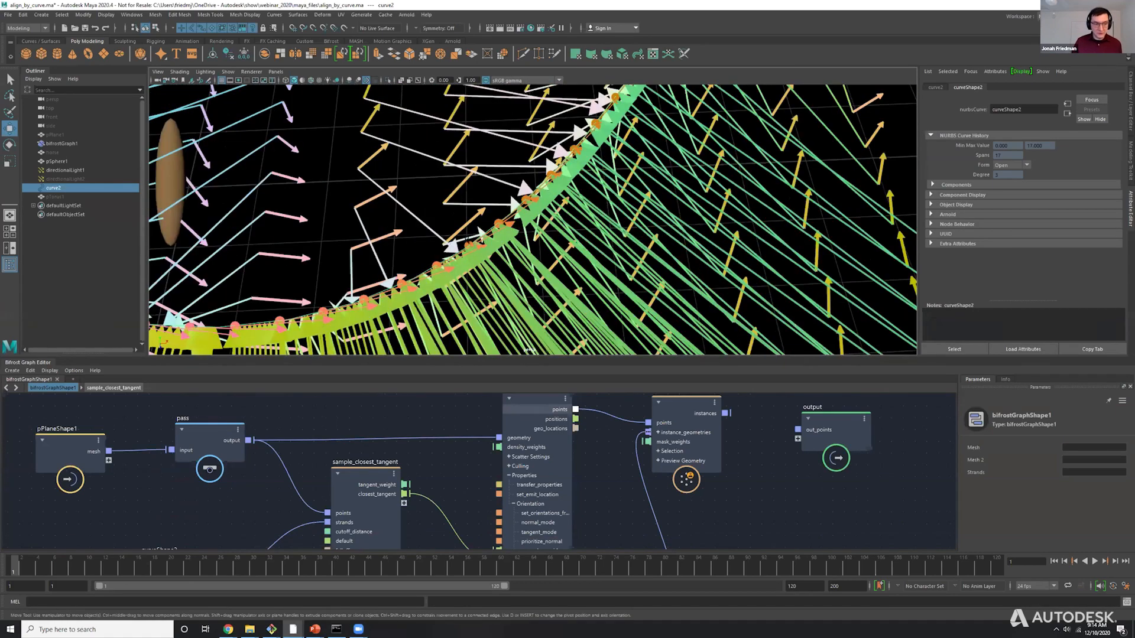
Turn off Show Locations in the diagnostics of the sample_closest_tangent node.
left_click(348, 475)
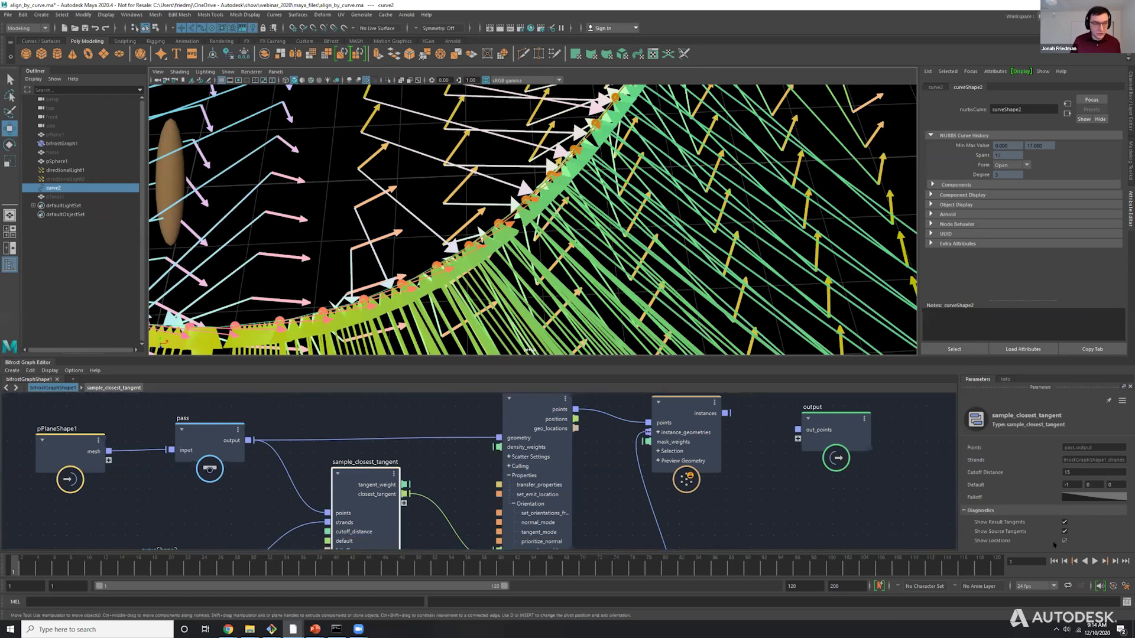
left_click(1064, 540)
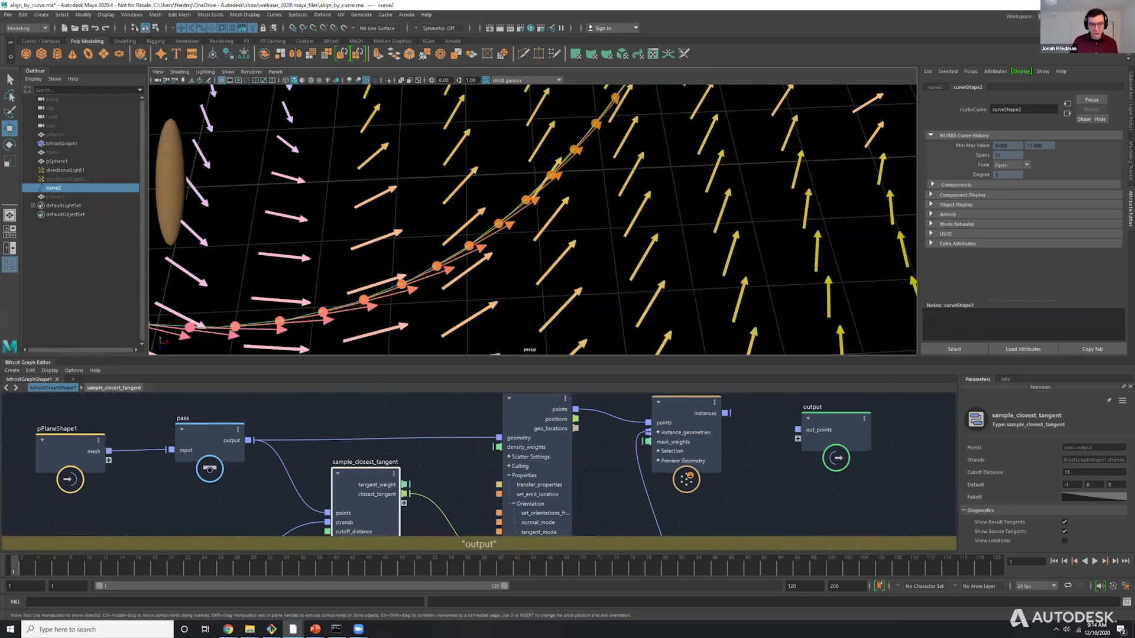
scroll(533, 220, "down", 9)
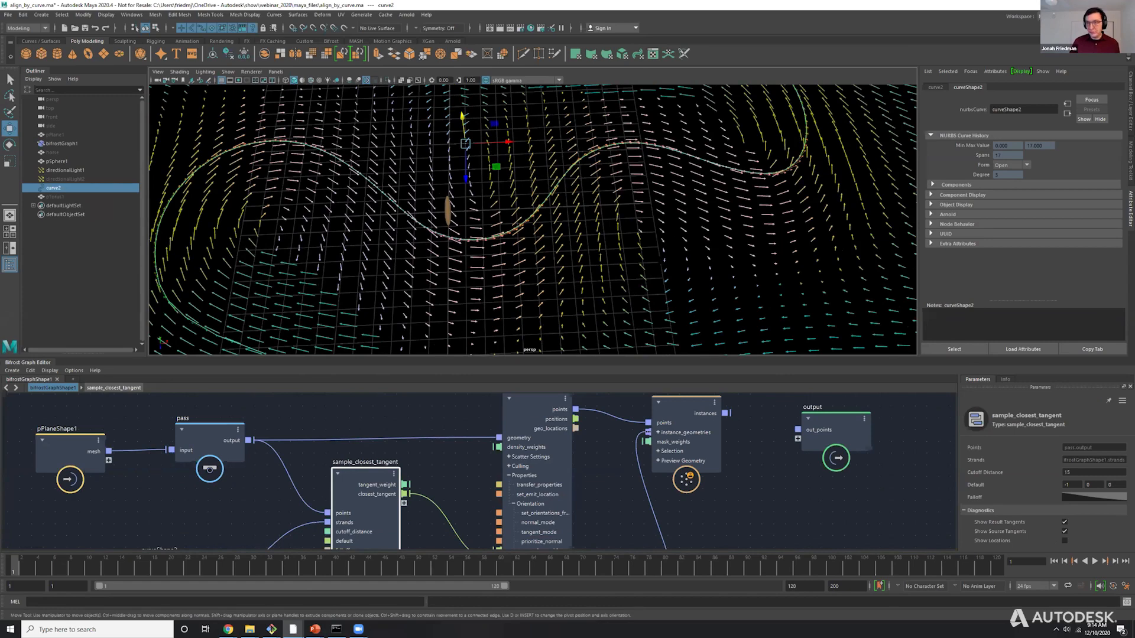
scroll(514, 425, "down", 4)
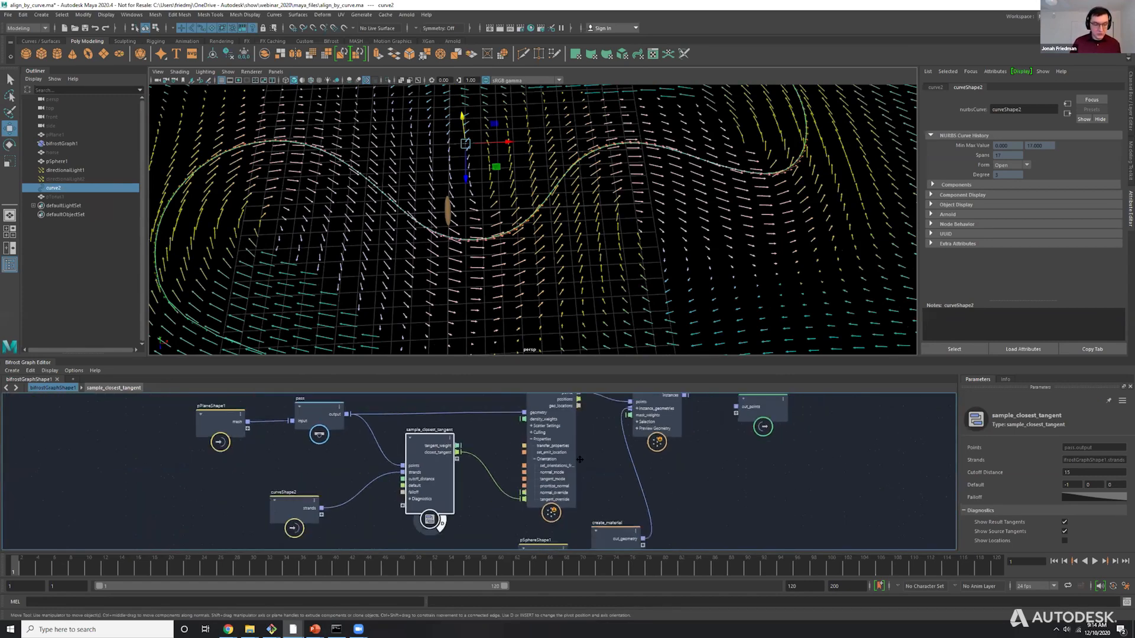
Reconnect the instances output of create_instances to the out_points input of the output node.
left_click_drag(518, 430, 520, 411)
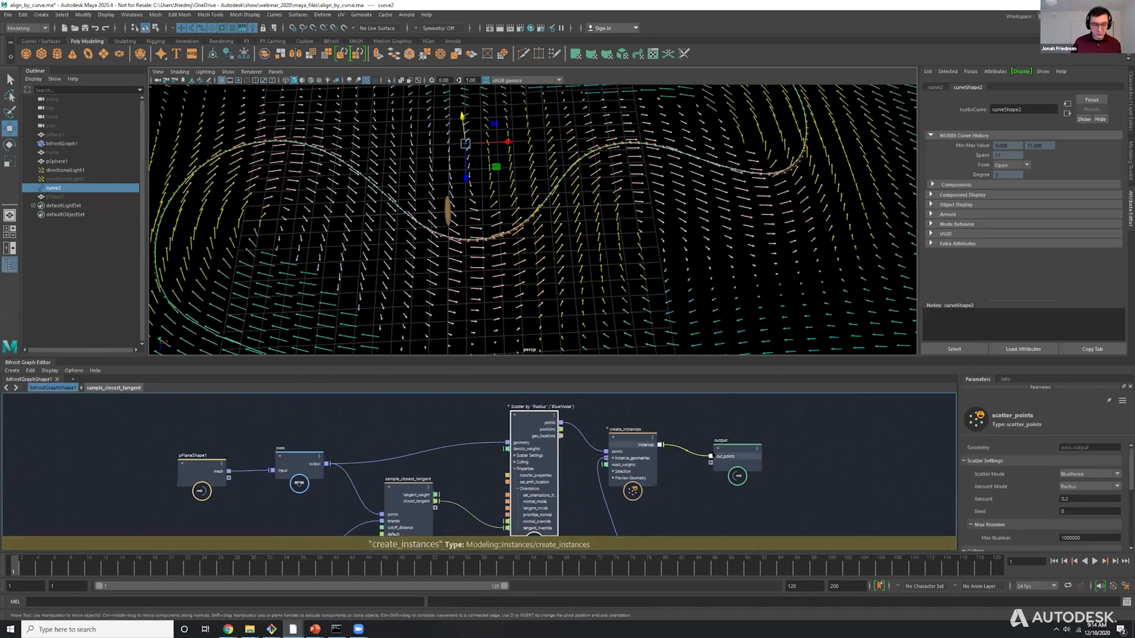
left_click(819, 397)
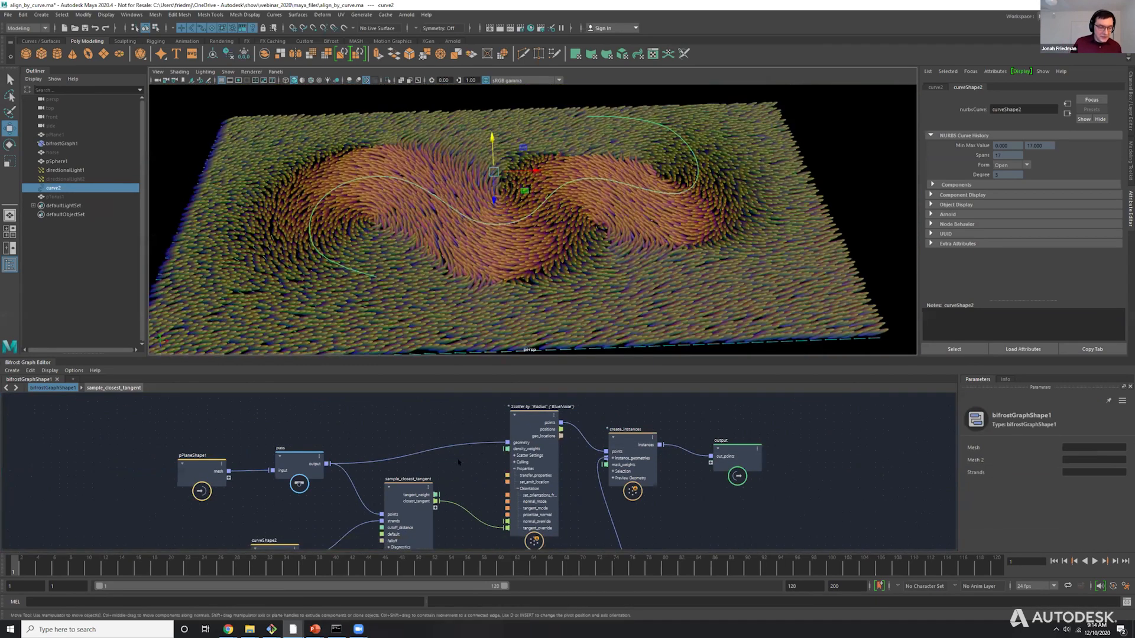
middle_click_drag(461, 463, 475, 427, "alt")
left_click_drag(430, 459, 437, 465)
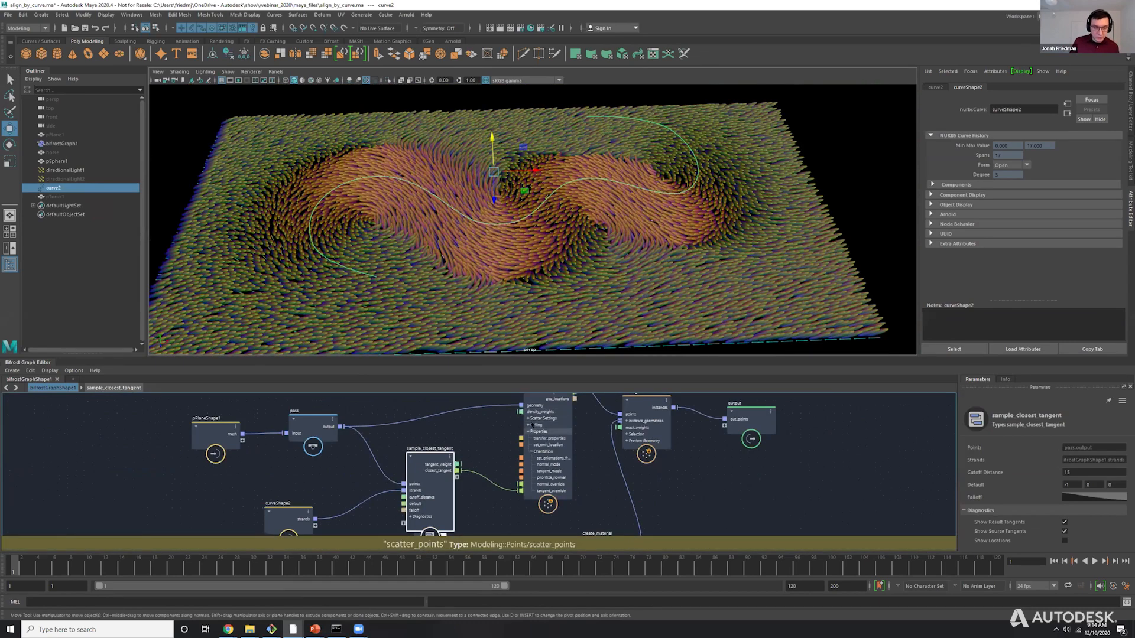
Examine the scatter_points orientation inputs and the link from closest_tangent to tangent_override, along with the tangent_weight output.
left_click(524, 424)
scroll(524, 424, "up", 3)
scroll(526, 439, "up", 4)
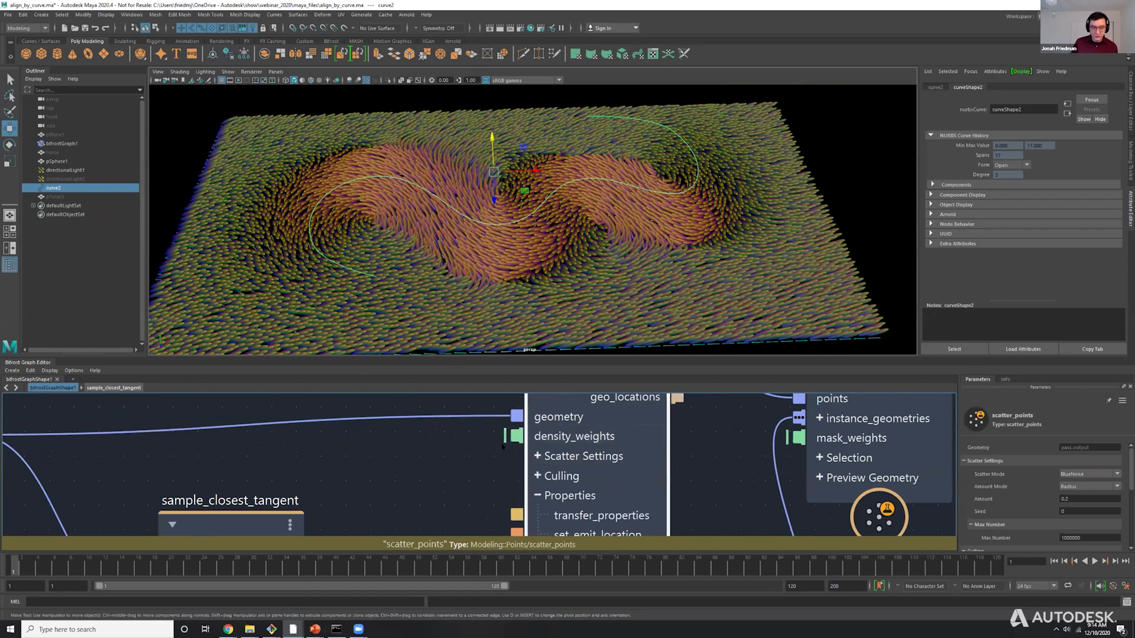
middle_click_drag(466, 527, 466, 394, "alt")
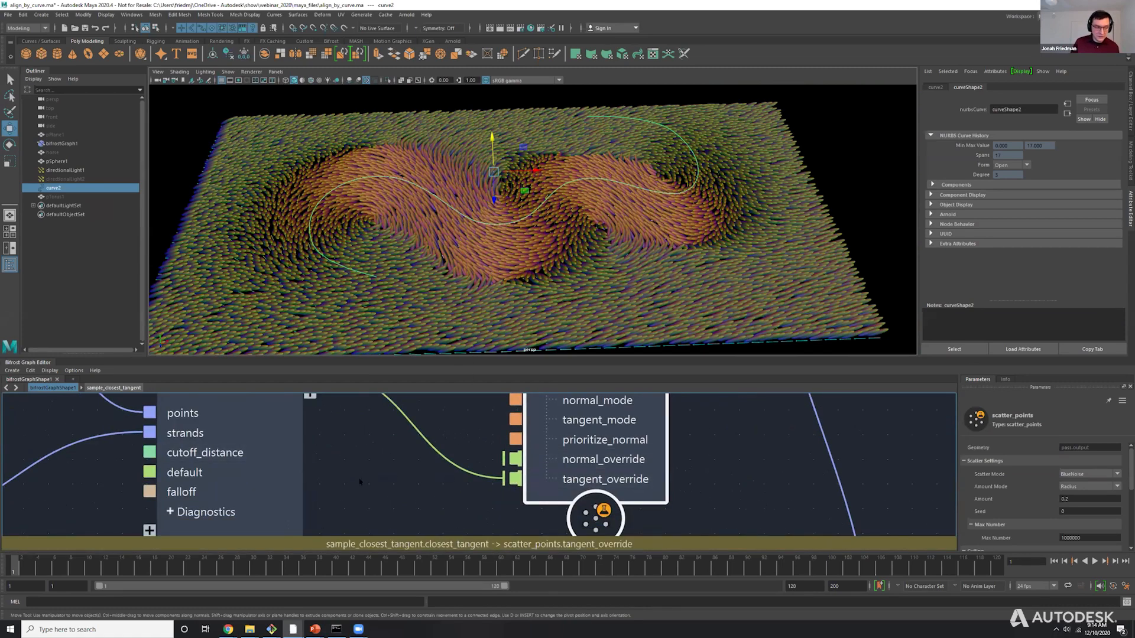
middle_click_drag(253, 395, 273, 429, "alt")
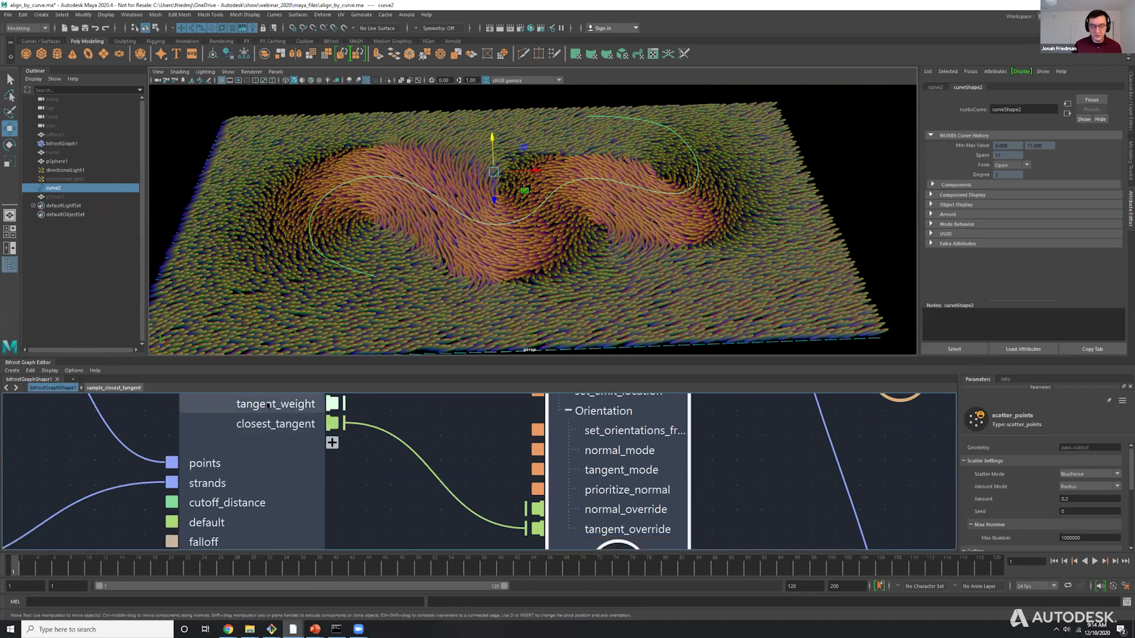
scroll(558, 476, "down", 5)
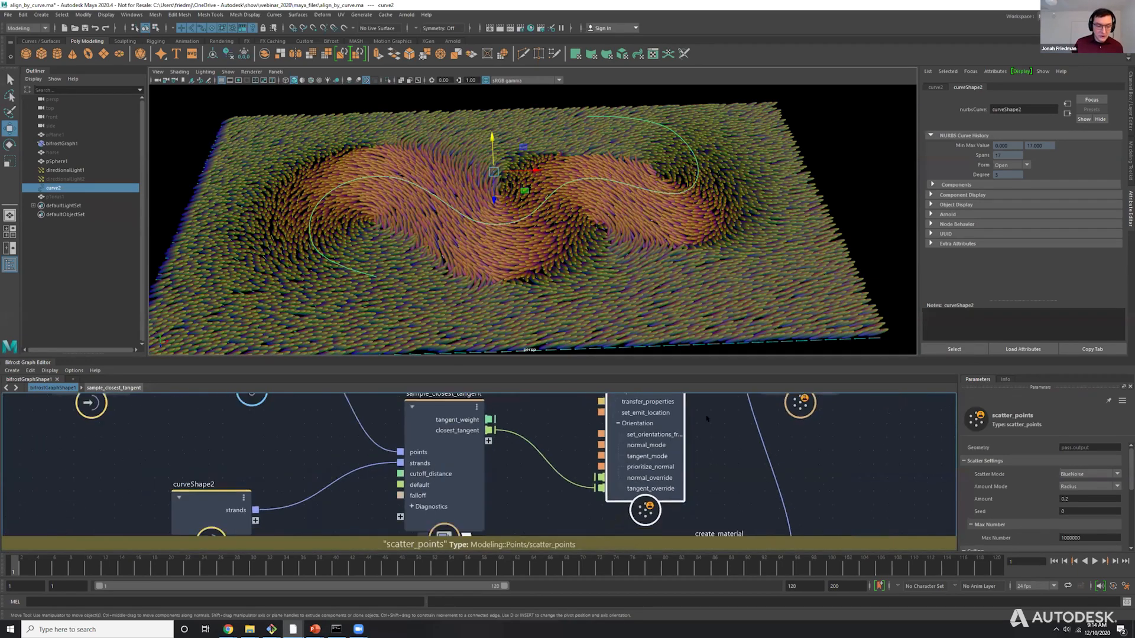
scroll(558, 475, "down", 2)
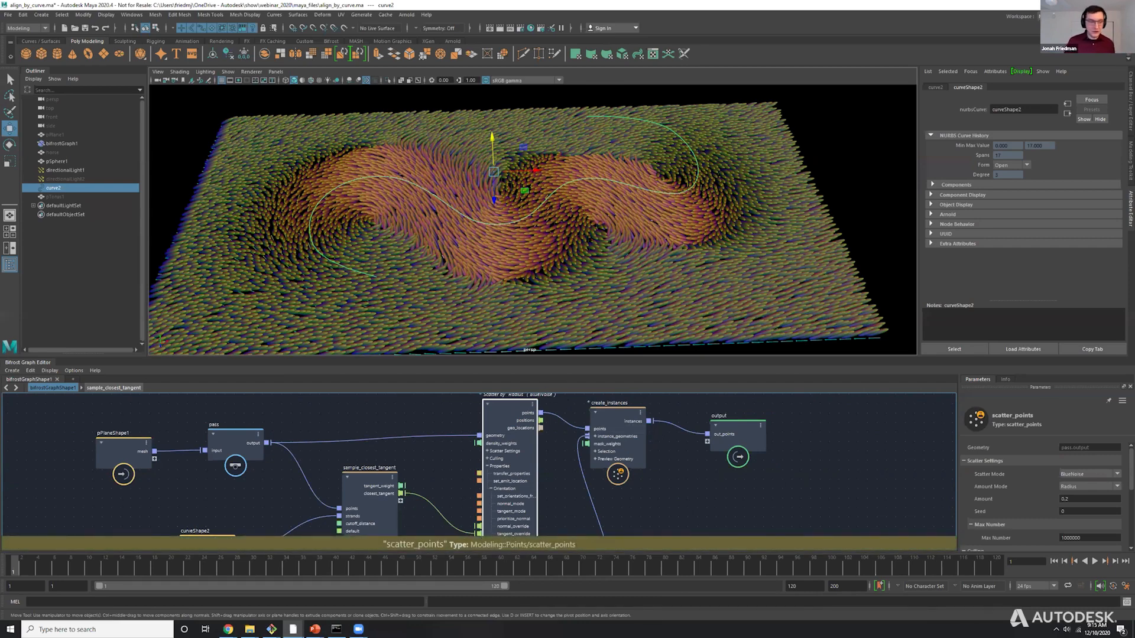
Connect the tangent_weight output of sample_closest_tangent to the density_weights input of scatter_points.
left_click_drag(575, 219, 578, 241, "alt")
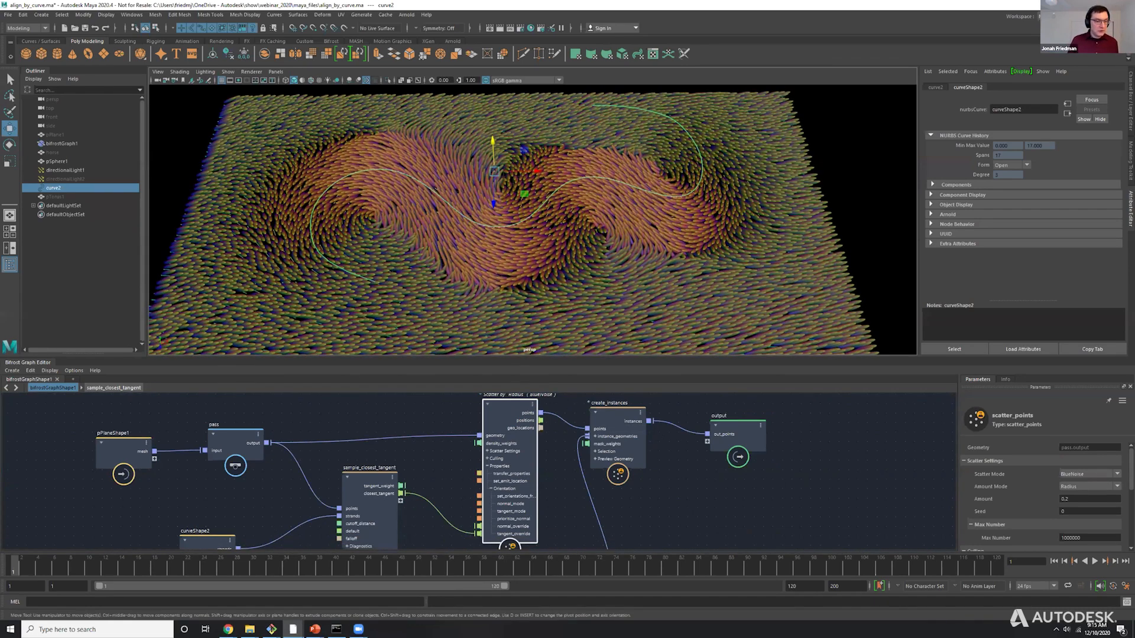
key("alt+Tab")
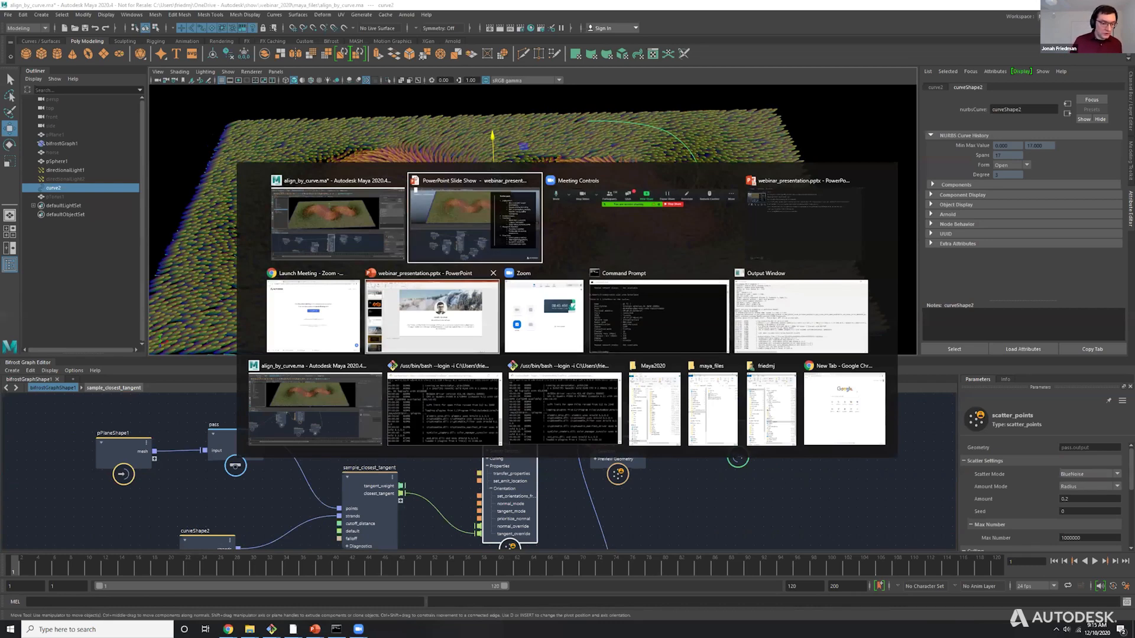
key("alt+Tab")
left_click_drag(392, 485, 479, 442)
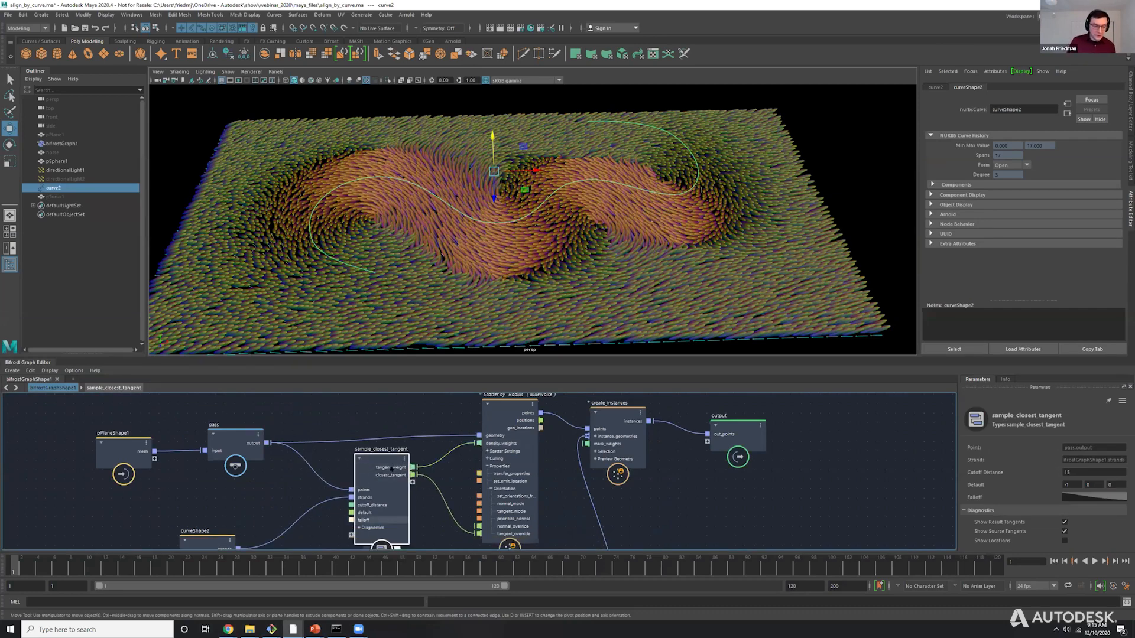
Deselect the curve and change the viewport background to gray, framing the whole scattered plane.
left_click(724, 292)
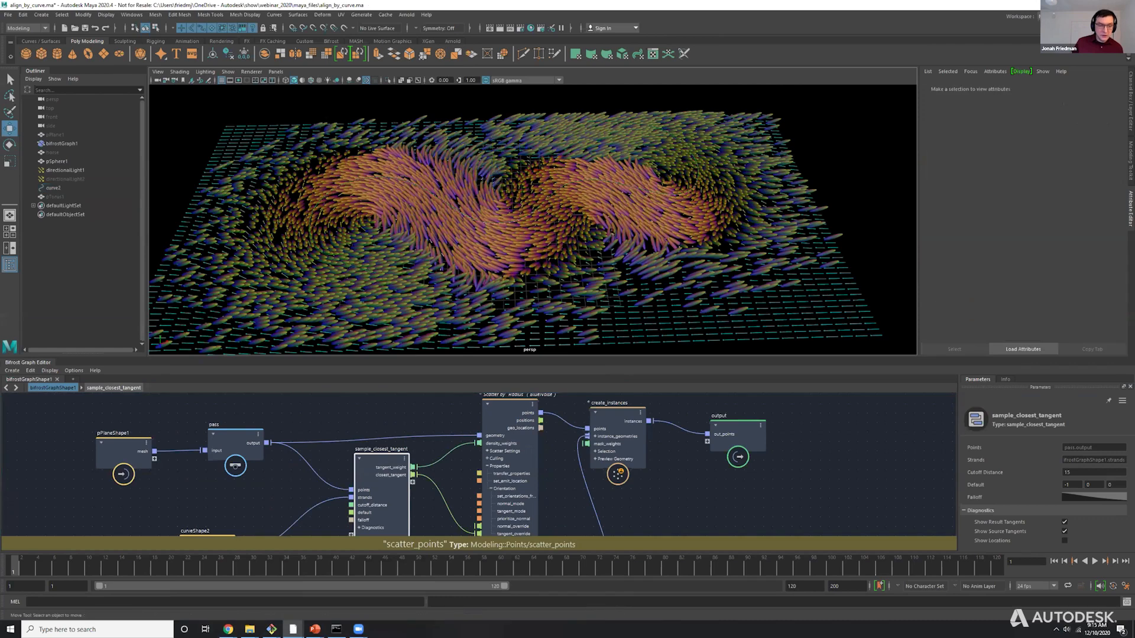
left_click_drag(611, 189, 609, 248, "alt")
key("alt+b")
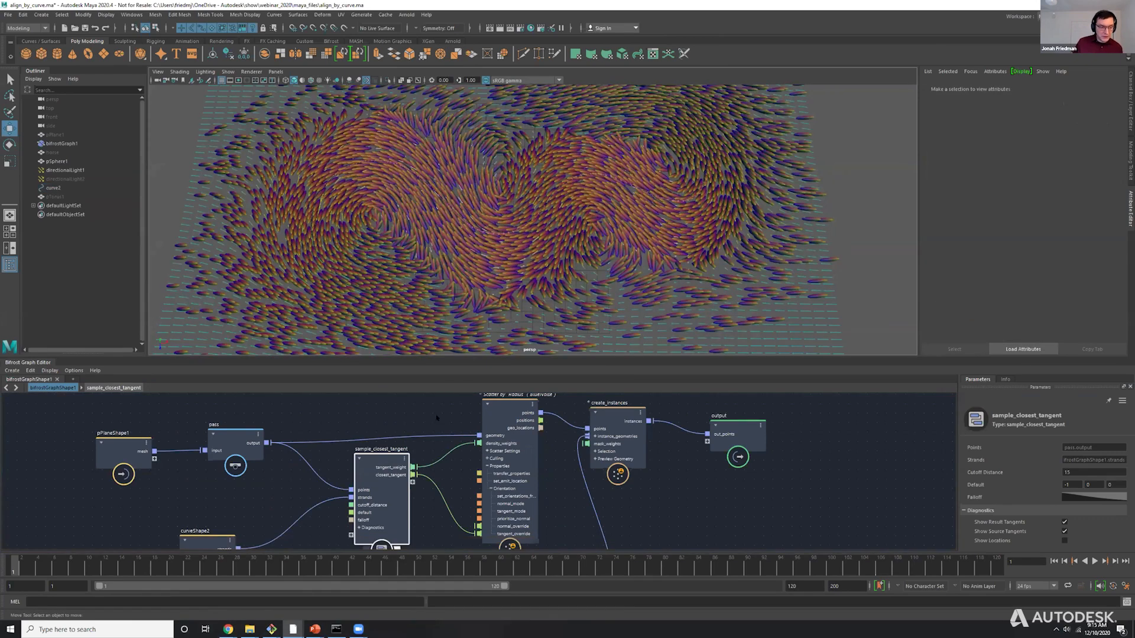
scroll(591, 213, "down", 3)
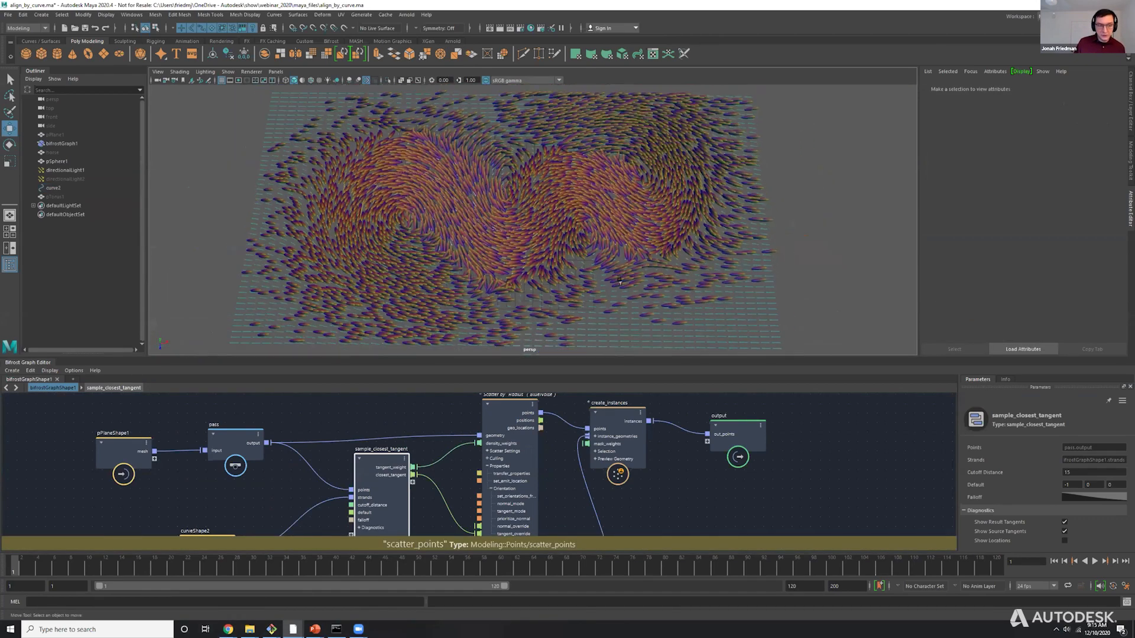
left_click_drag(594, 218, 612, 204, "alt")
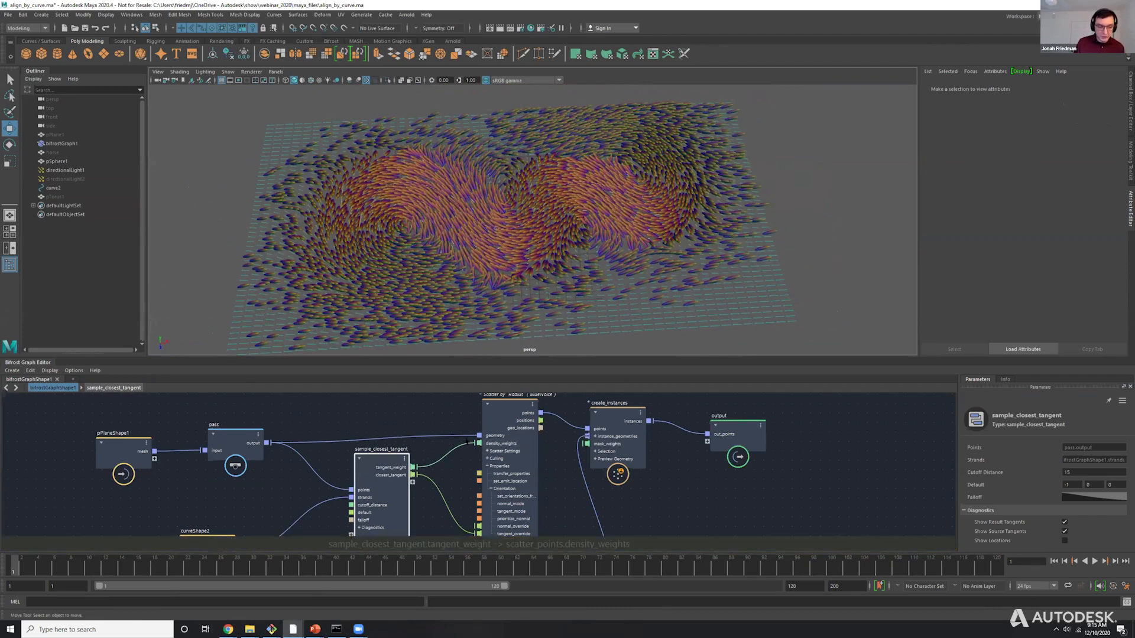
Remove the connection from tangent_weight to the density_weights input of scatter_points.
left_click_drag(478, 442, 447, 448)
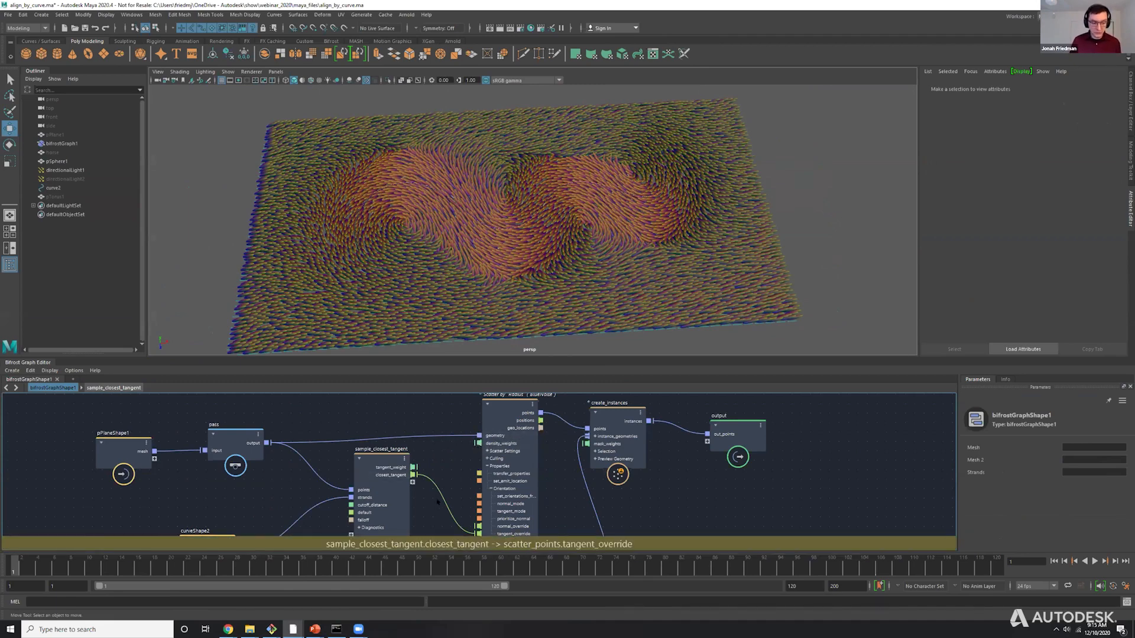
middle_click_drag(445, 461, 449, 448)
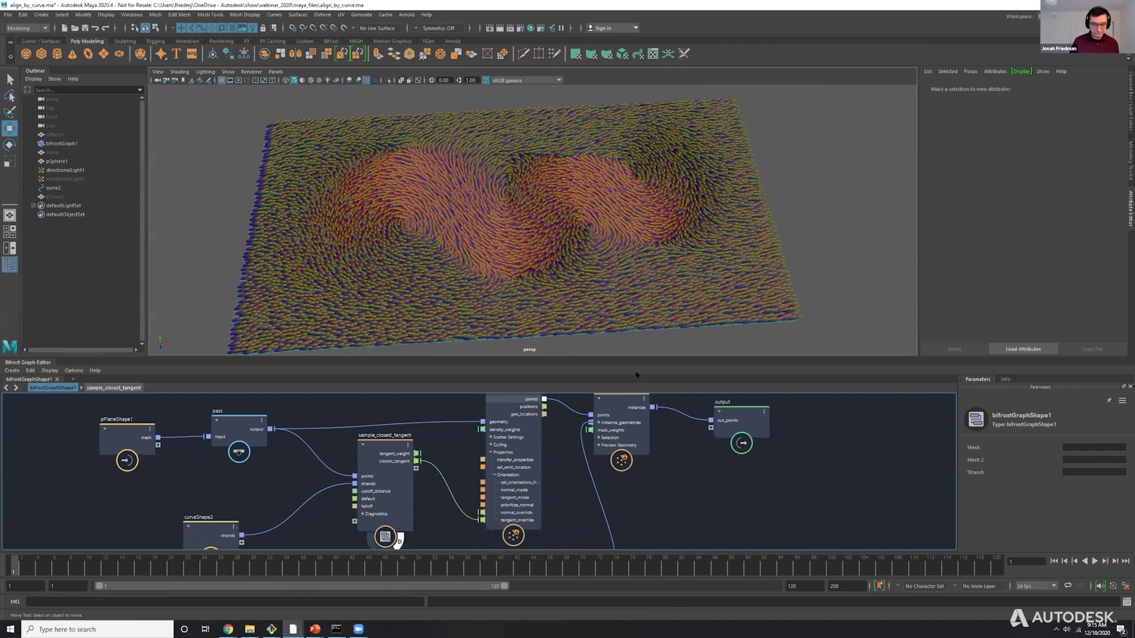
Switch to the PowerPoint slide show and advance from the Scatter pack slide to the Weights Everywhere slide.
key("alt+Tab")
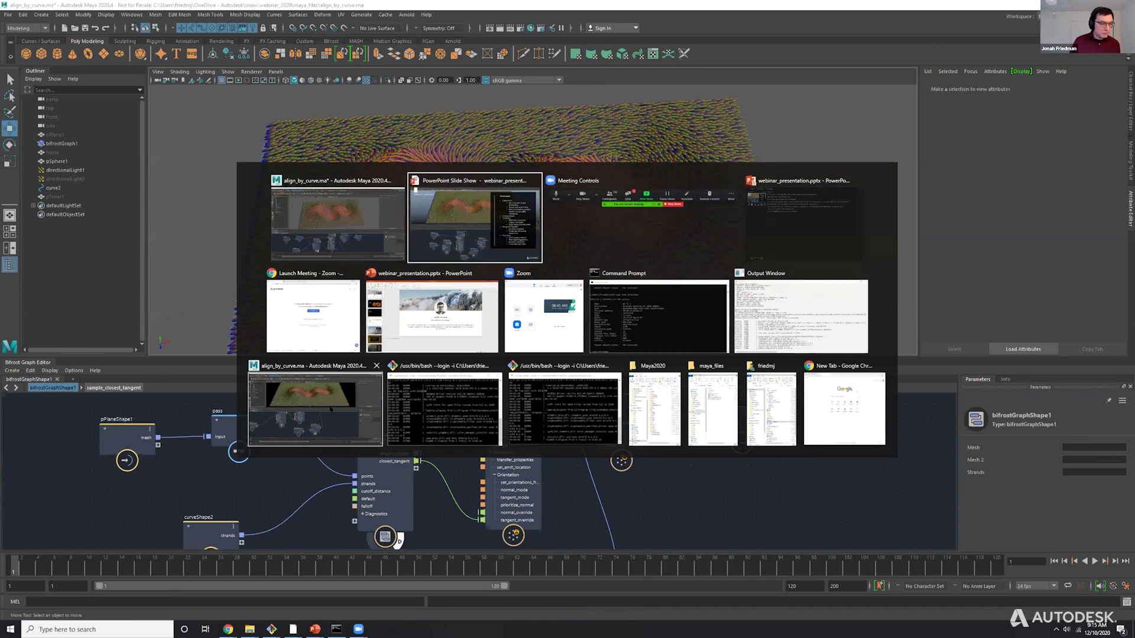
left_click(328, 229)
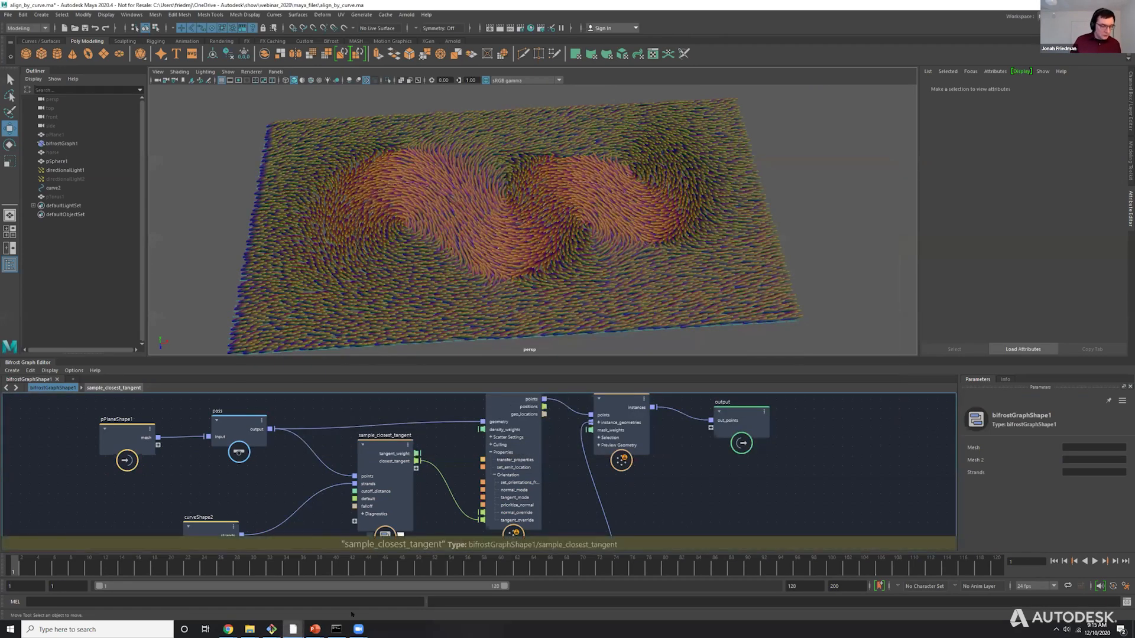
mouse_move(315, 629)
left_click(319, 592)
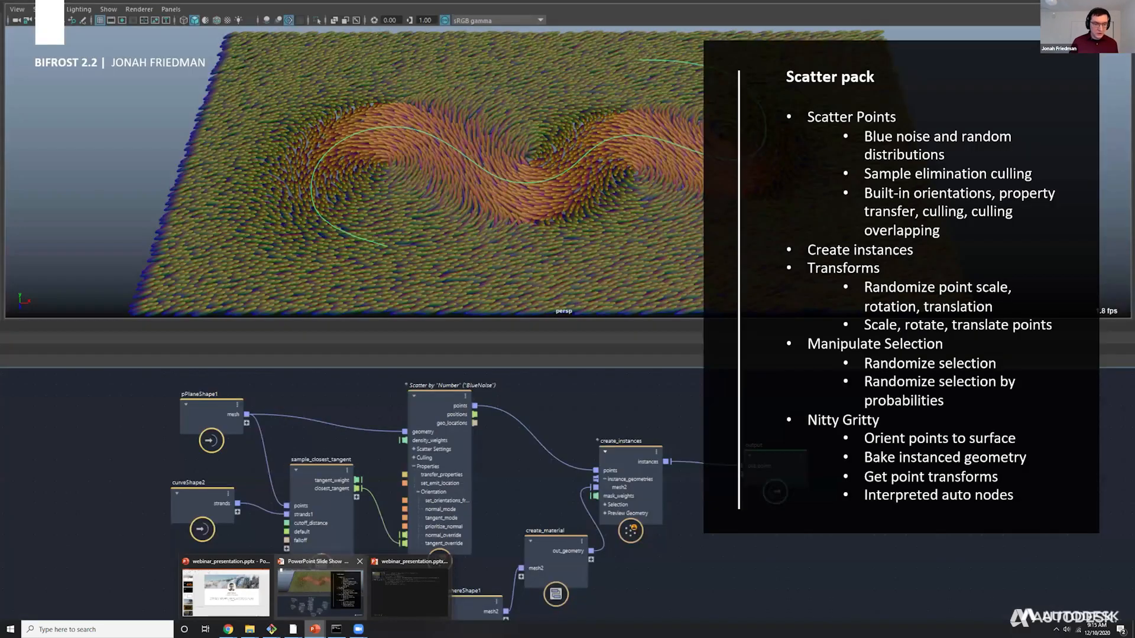
key("Right")
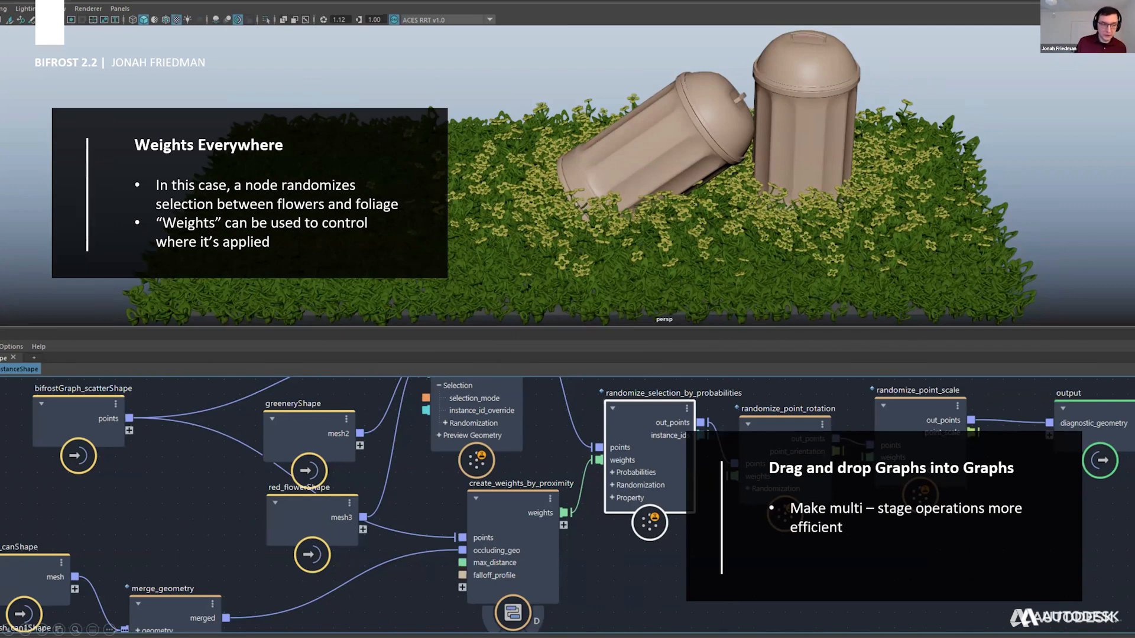
Switch back to Maya and open the scene trash_cans_one_graph.ma without saving the changes to align_by_curve.ma.
key("alt+Tab")
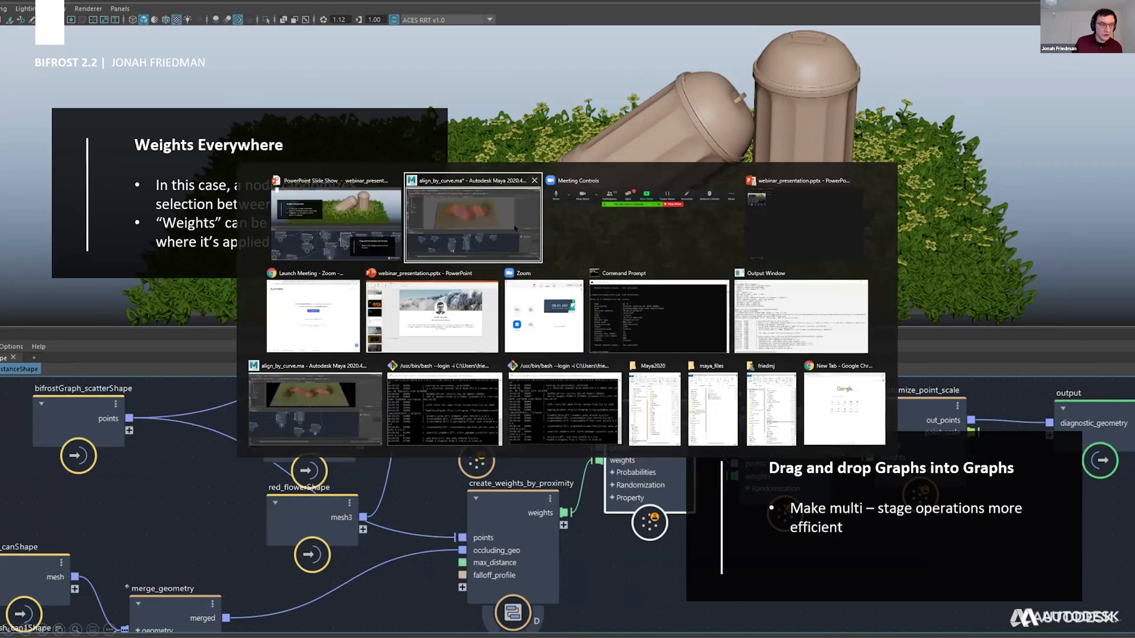
key("ctrl+o")
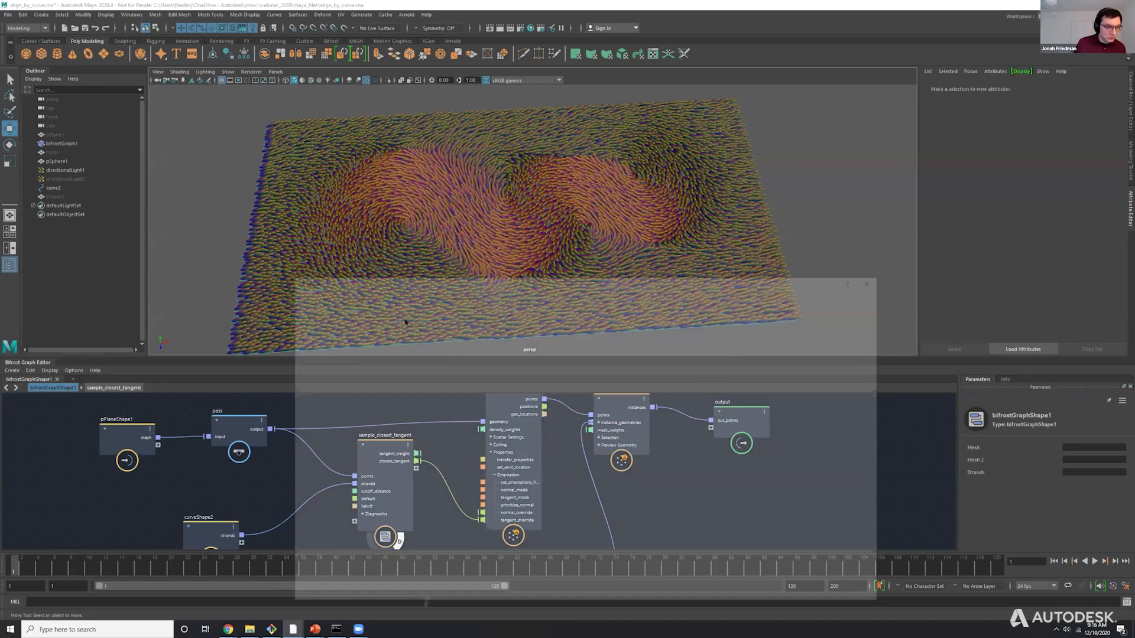
double_click(411, 335)
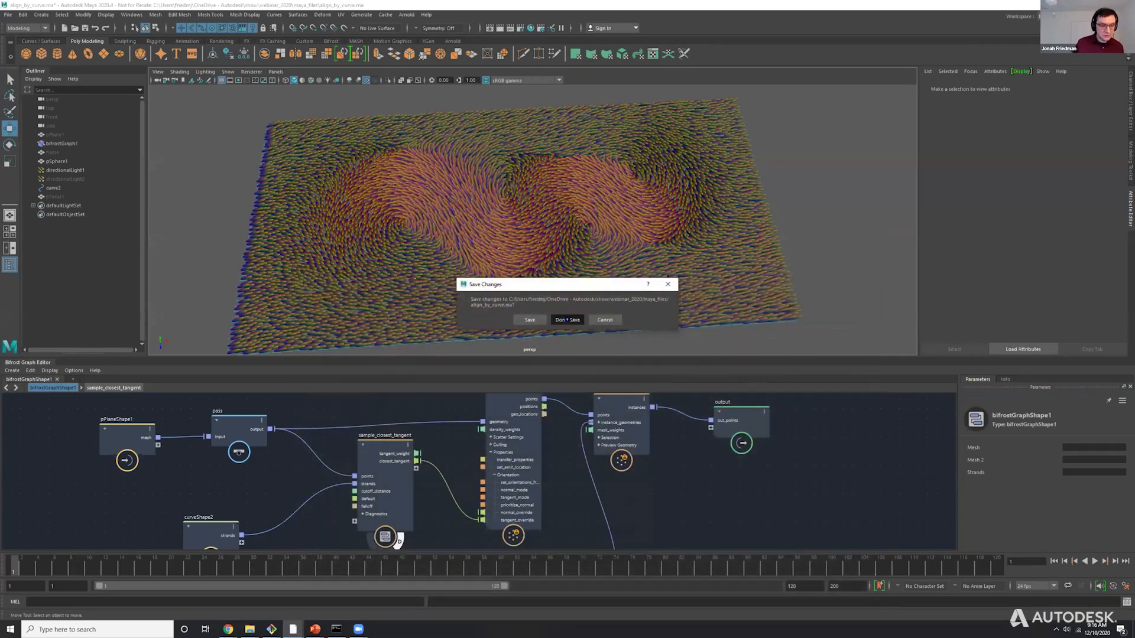
left_click(568, 321)
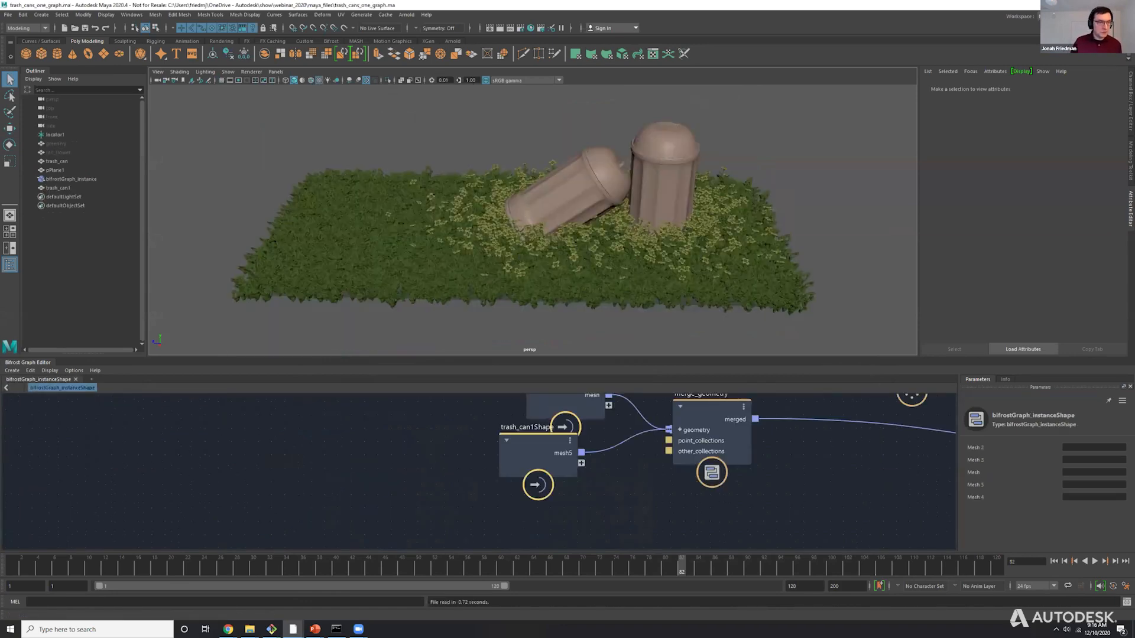
Set the viewport's view transform to ACES RRT v1.0 and raise its exposure to about 1.20.
left_click(523, 80)
left_click(520, 133)
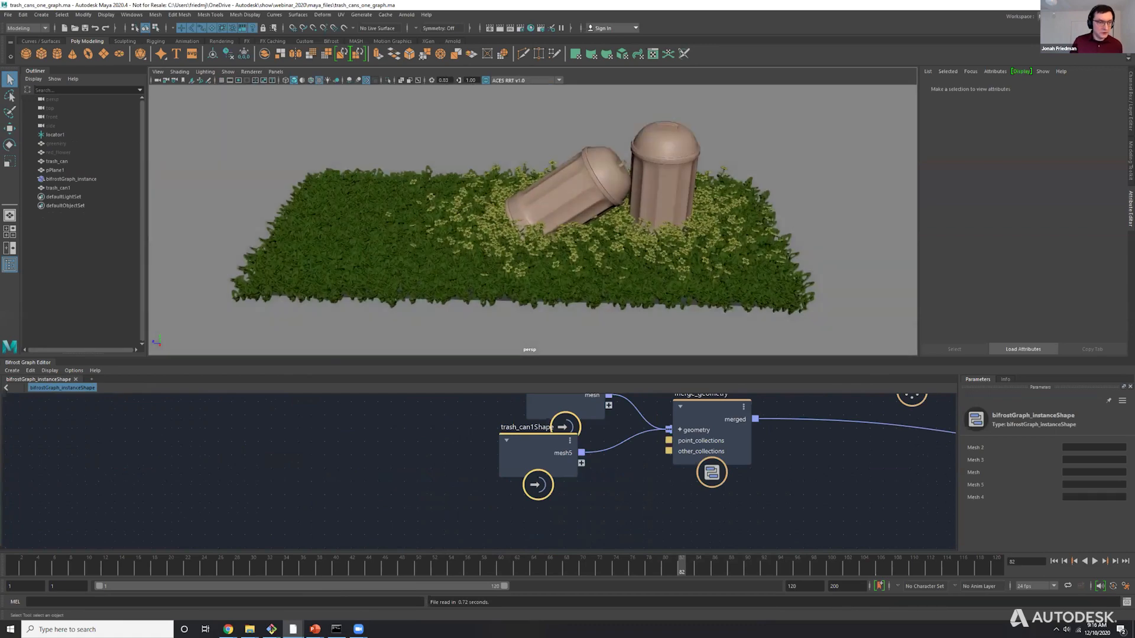
left_click_drag(443, 79, 454, 80, "ctrl")
right_click_drag(516, 233, 565, 248, "alt")
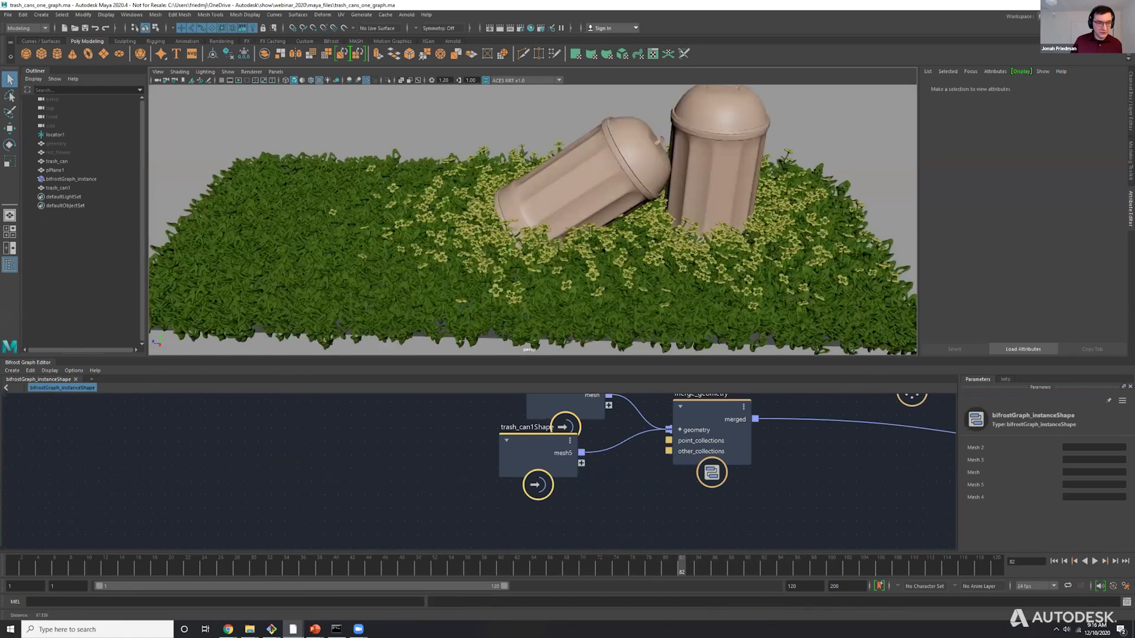
Examine the flow of the trash-can scatter graph and the settings of the scatter_points node.
left_click_drag(565, 249, 574, 390, "alt")
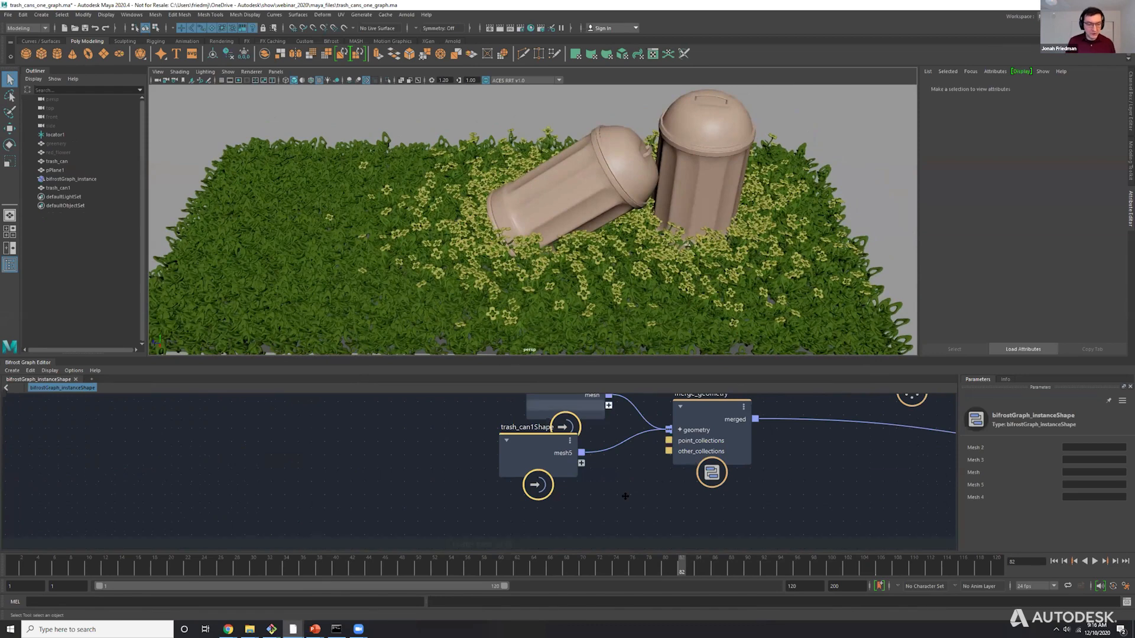
middle_click_drag(814, 408, 654, 491, "alt")
scroll(653, 491, "down", 4)
middle_click_drag(864, 420, 679, 470, "alt")
scroll(678, 470, "up", 3)
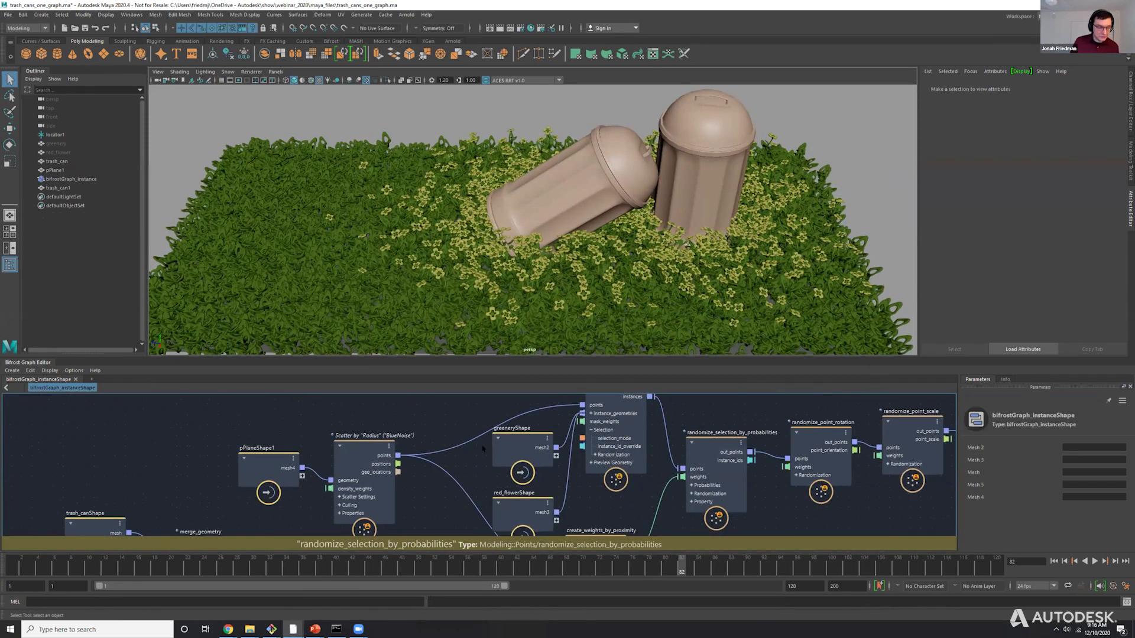
scroll(489, 449, "down", 3)
left_click(434, 438)
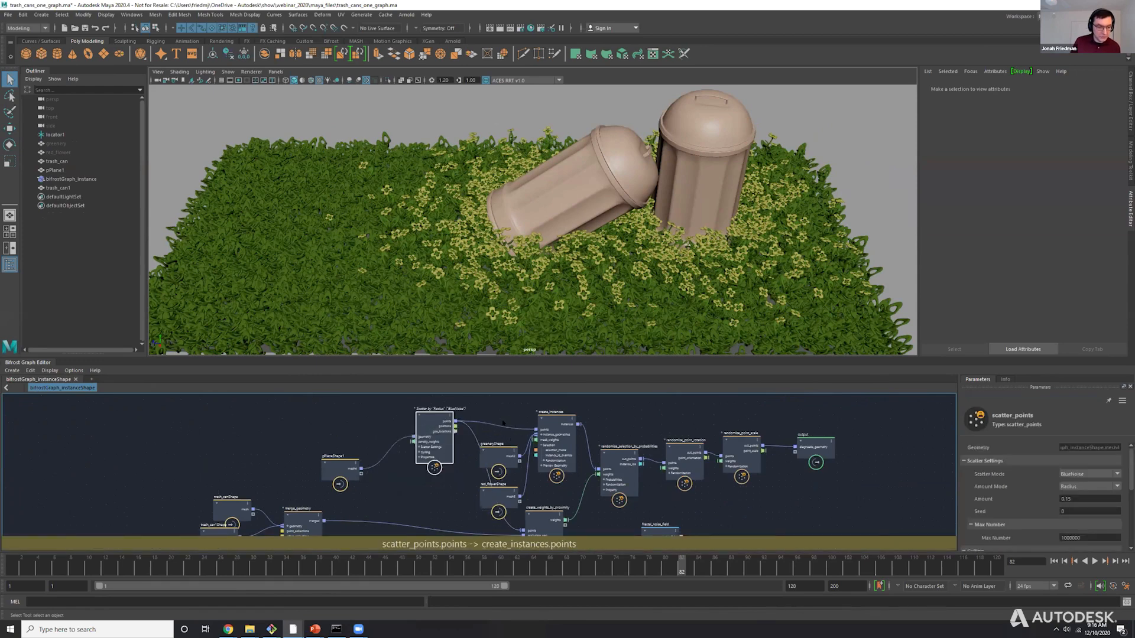
scroll(429, 413, "up", 3)
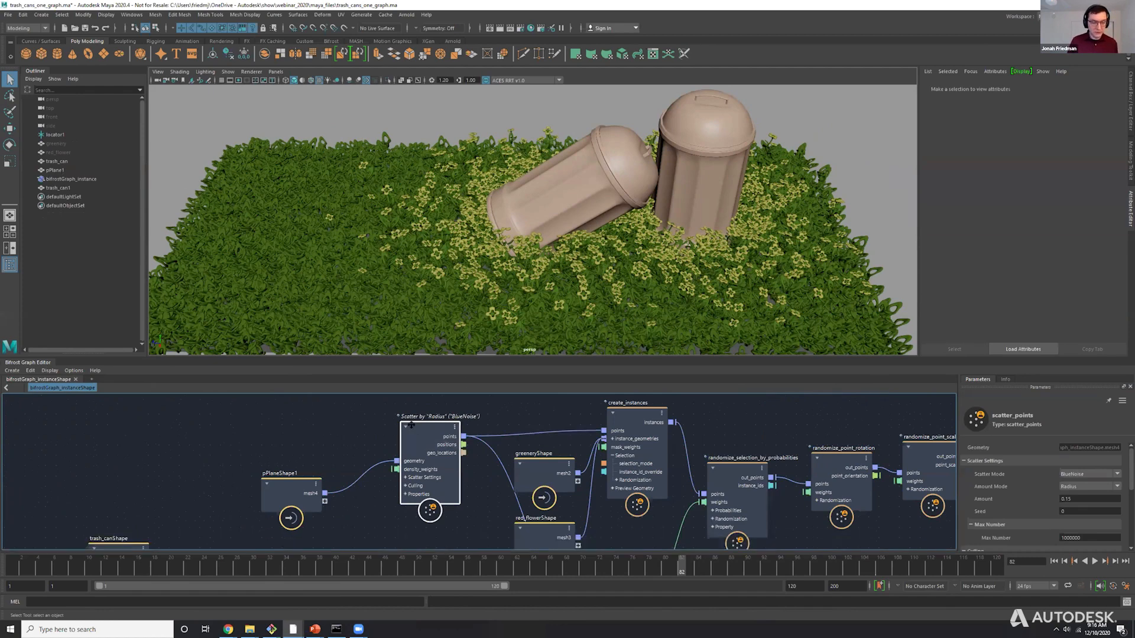
middle_click_drag(409, 421, 277, 425, "alt")
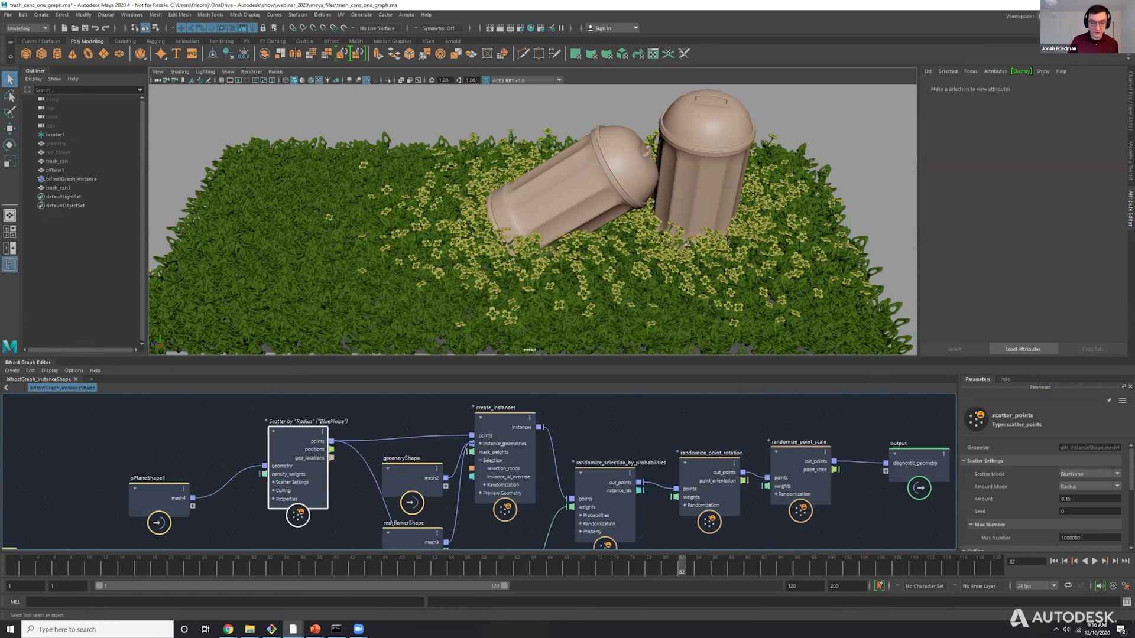
Try scaling the ground plane pPlane1 to a smaller size and undo the scaling.
left_click(55, 170)
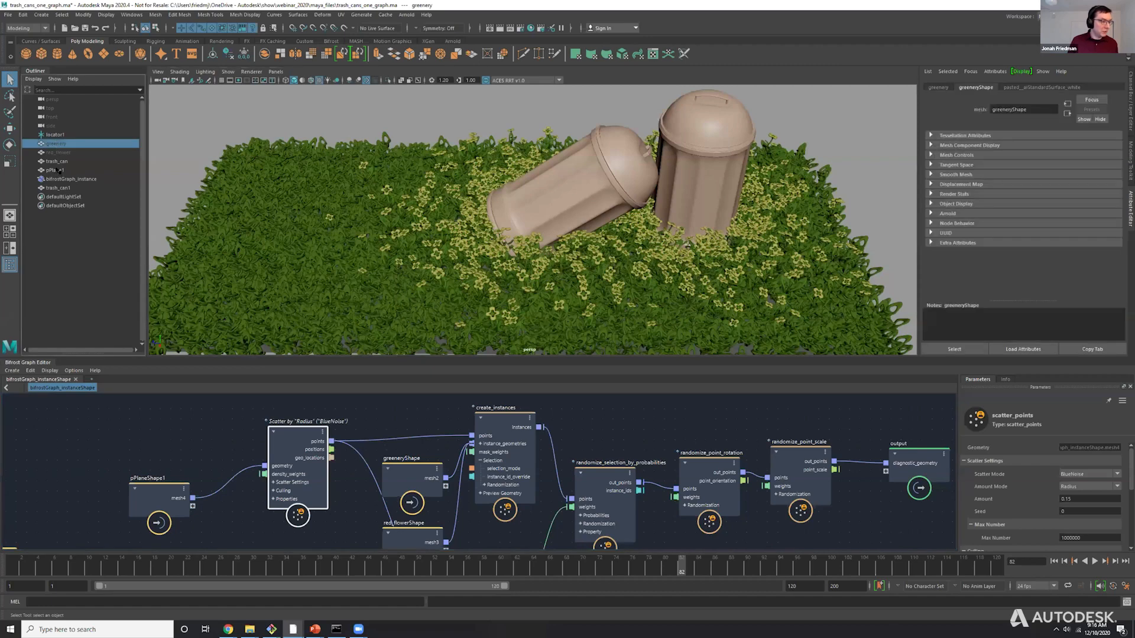
scroll(496, 211, "down", 3)
key("r")
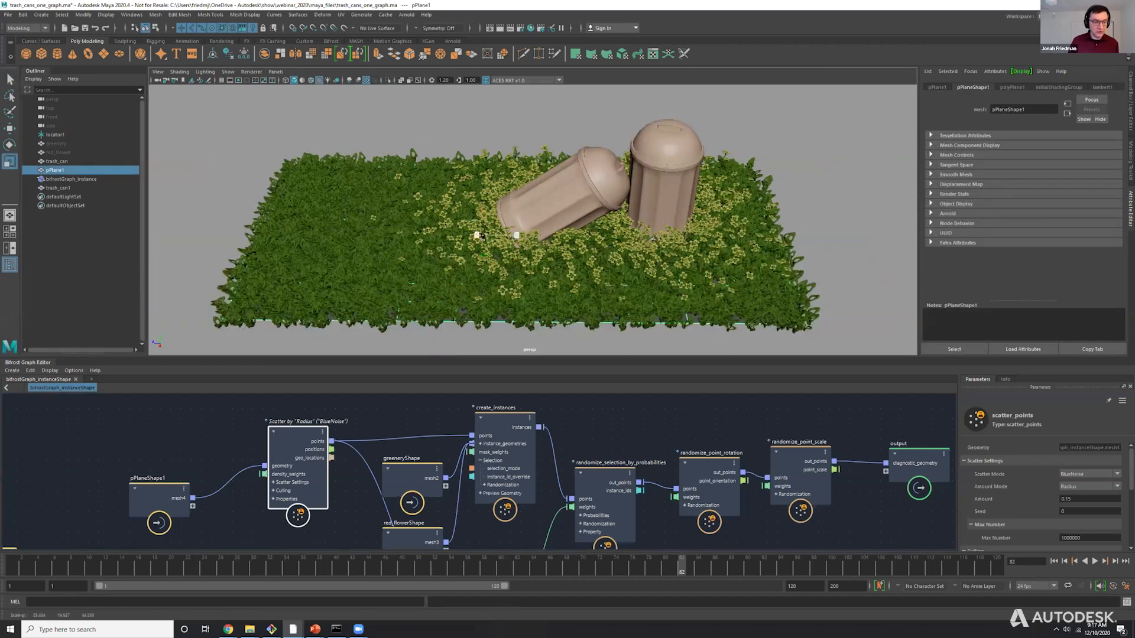
mouse_move(484, 236)
left_mouse_down()
mouse_move(459, 235)
mouse_move(482, 238)
left_mouse_up()
key("ctrl+z")
key("ctrl+z")
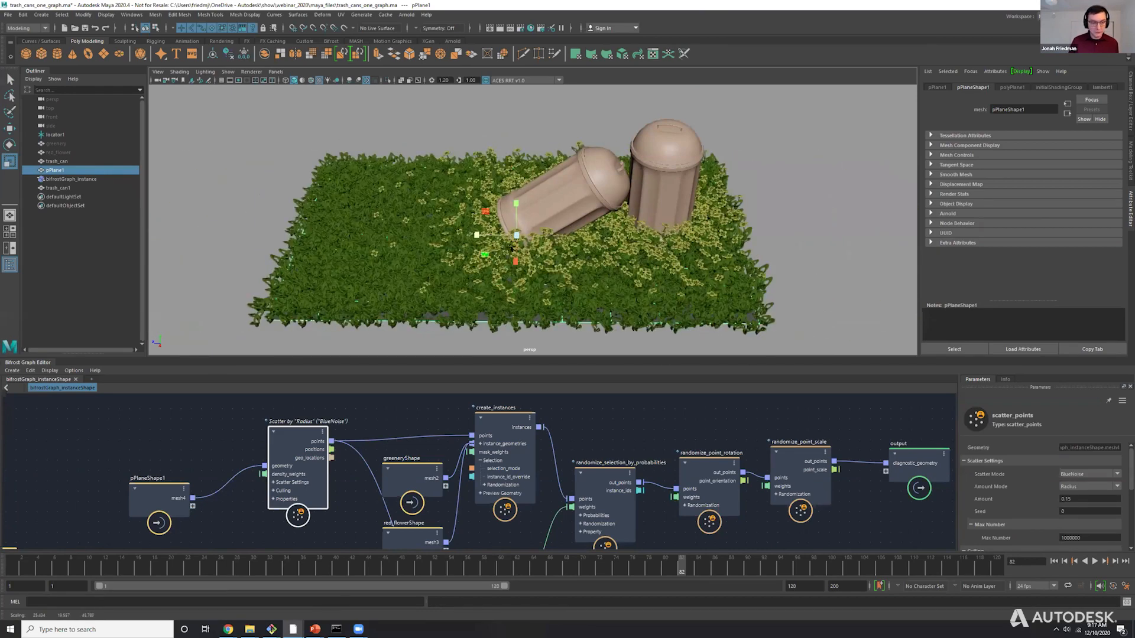
key("q")
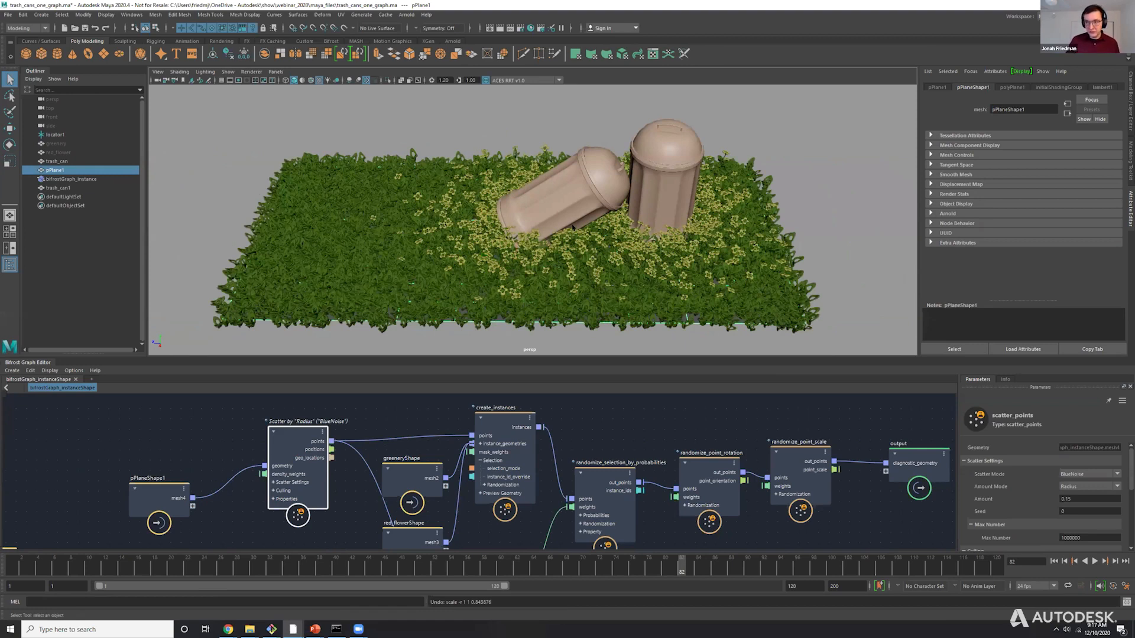
Inspect the parameters of the create_instances node and of the greeneryShape input node.
left_click_drag(497, 413, 497, 415)
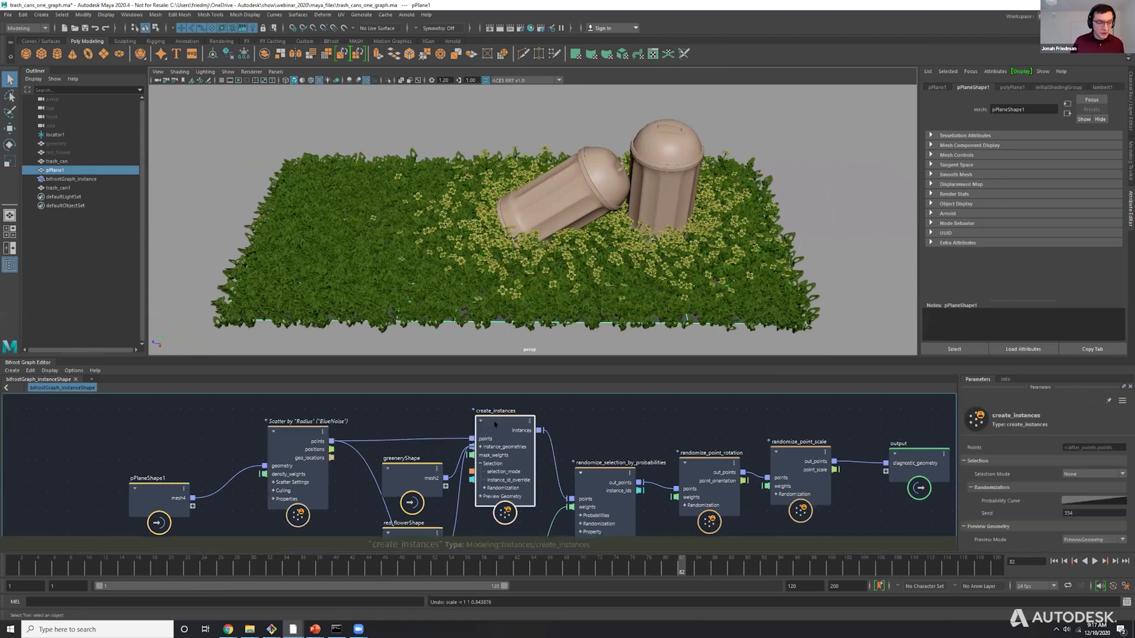
middle_click_drag(437, 409, 441, 384)
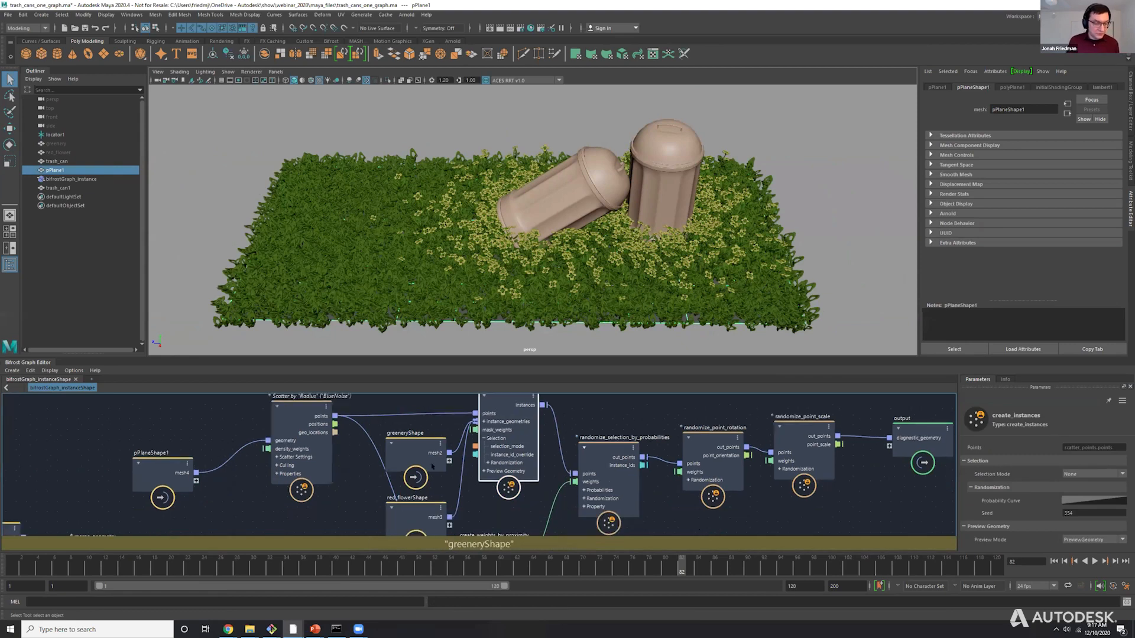
left_click(415, 453)
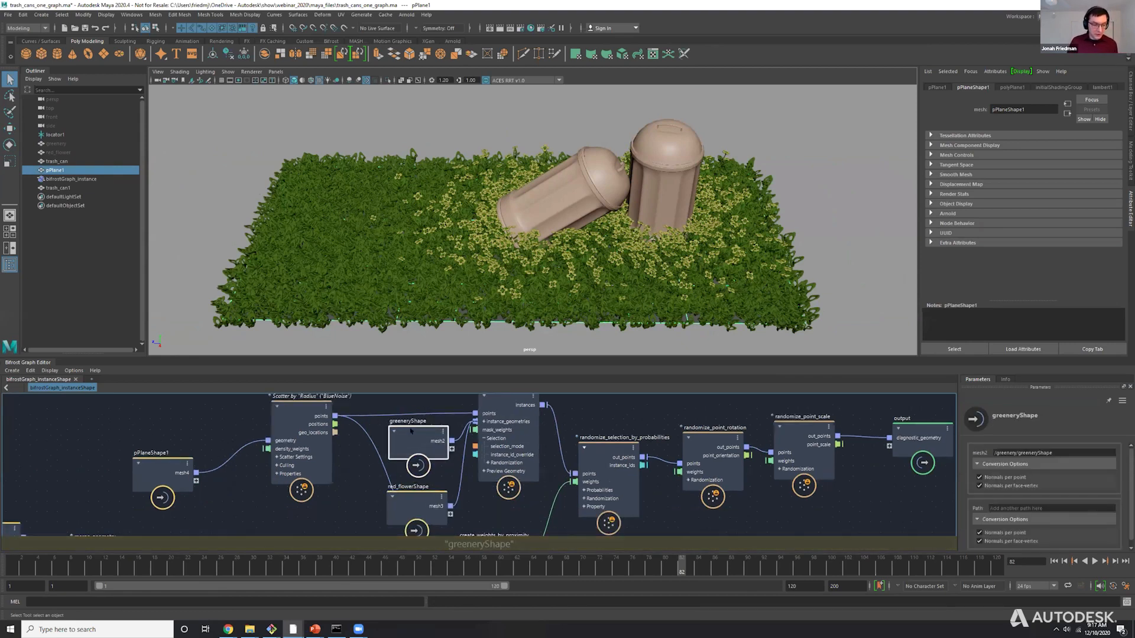
Rename the red_flowerShape node in the graph as yellow_flowerShape.
left_click_drag(414, 506, 423, 501)
double_click(417, 483)
left_click(417, 483)
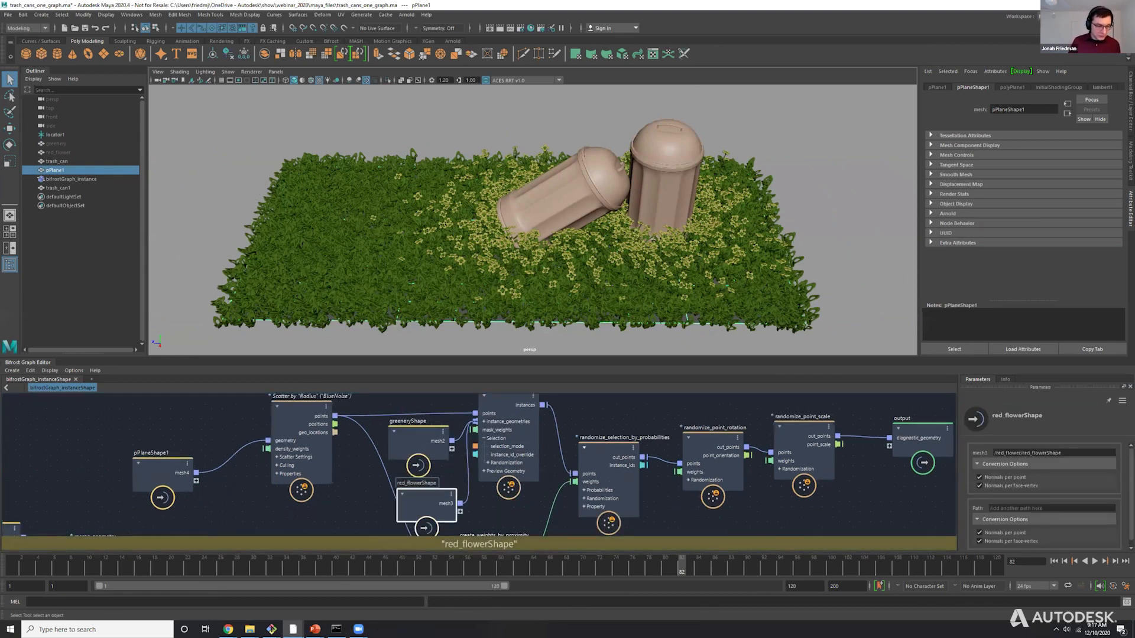
key("BackSpace")
key("BackSpace")
key("BackSpace")
type("yellow")
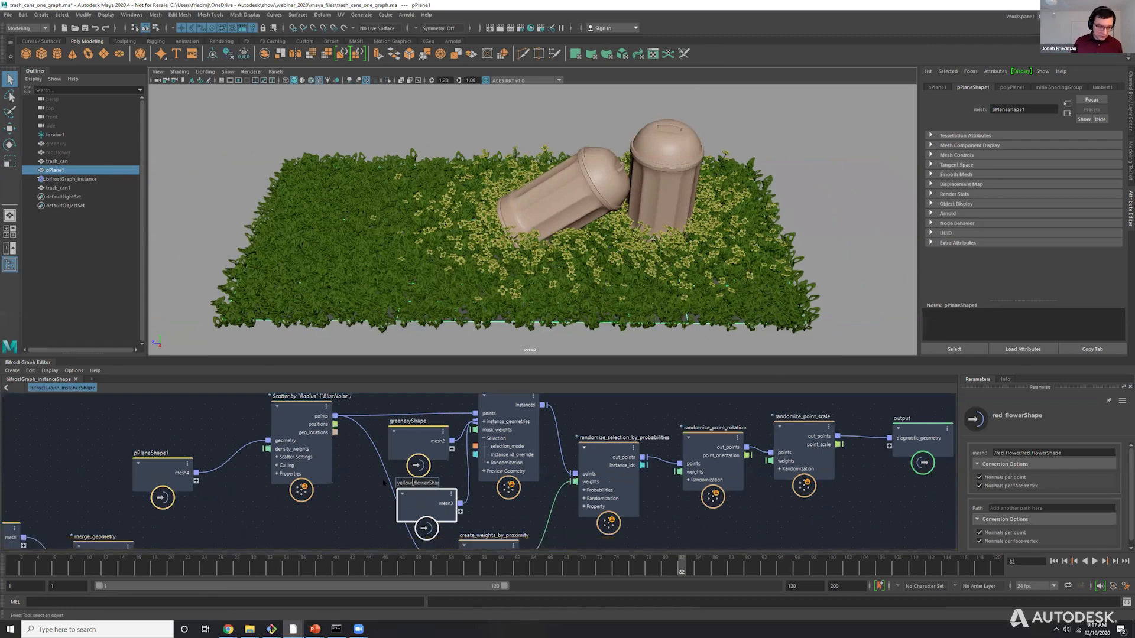
key("Return")
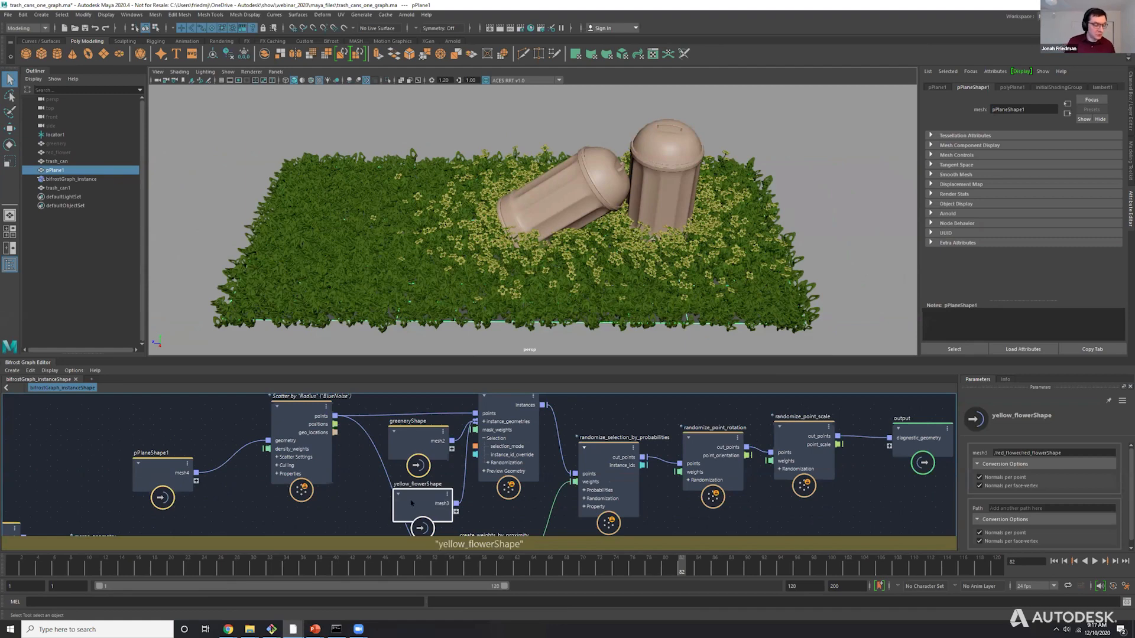
Enlarge the graph editor area and disconnect create_weights_by_proximity from the weights input of randomize_selection_by_probabilities.
middle_click_drag(602, 441, 551, 428, "alt")
left_click(557, 438)
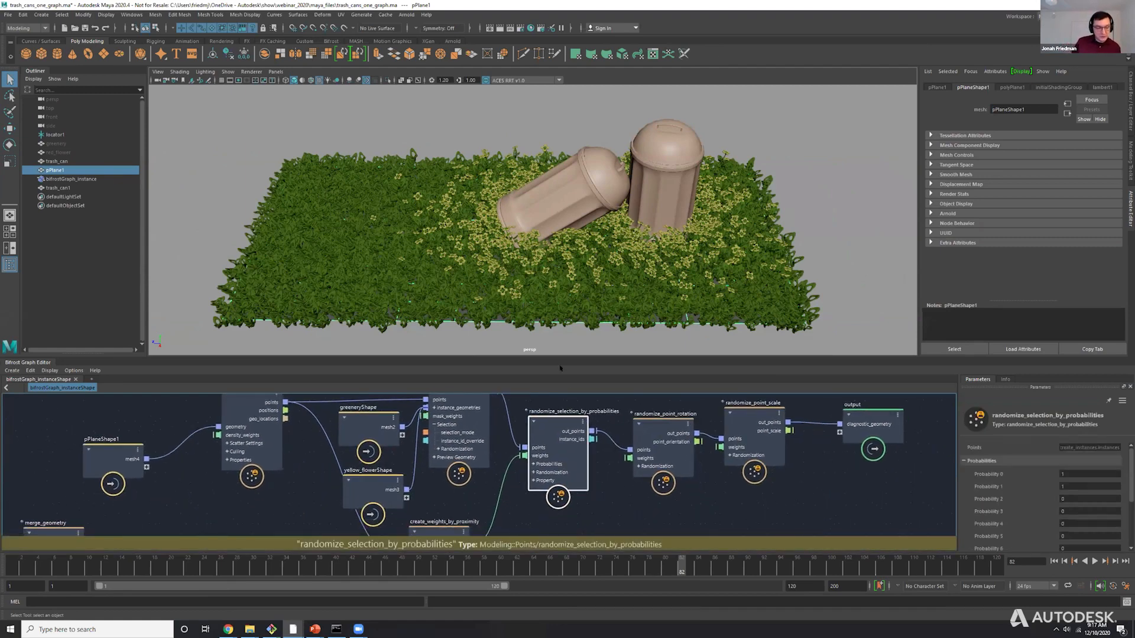
left_click_drag(571, 354, 570, 319)
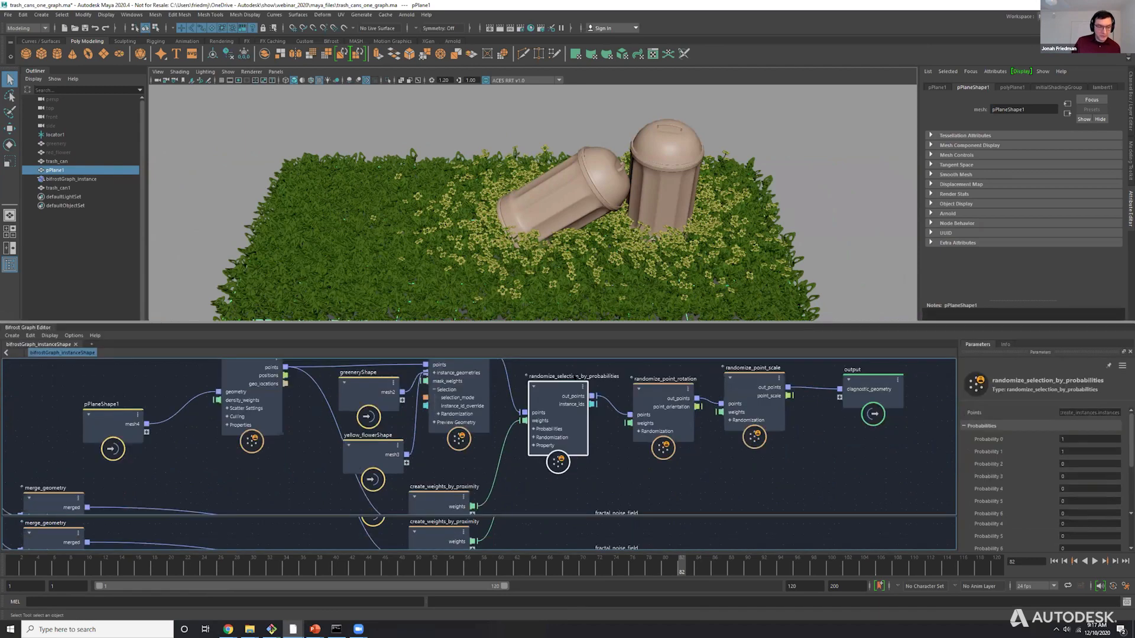
left_click(496, 464)
key("Delete")
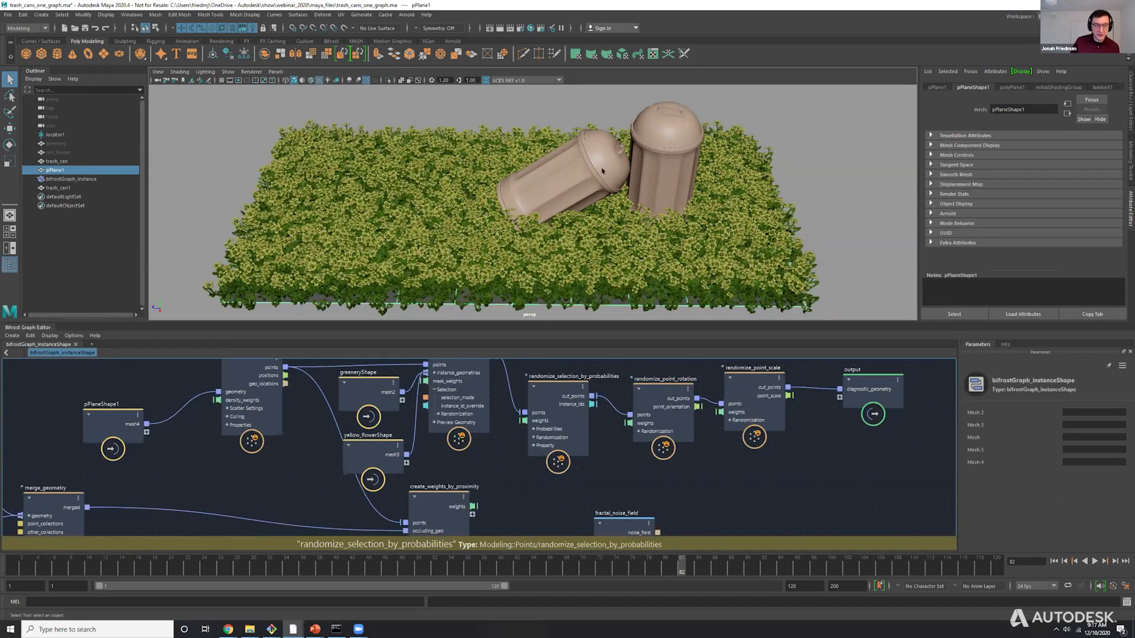
Set Probability 1 of the randomize_selection_by_probabilities node to 0.1.
scroll(582, 292, "up", 3)
left_click_drag(581, 297, 581, 289, "alt")
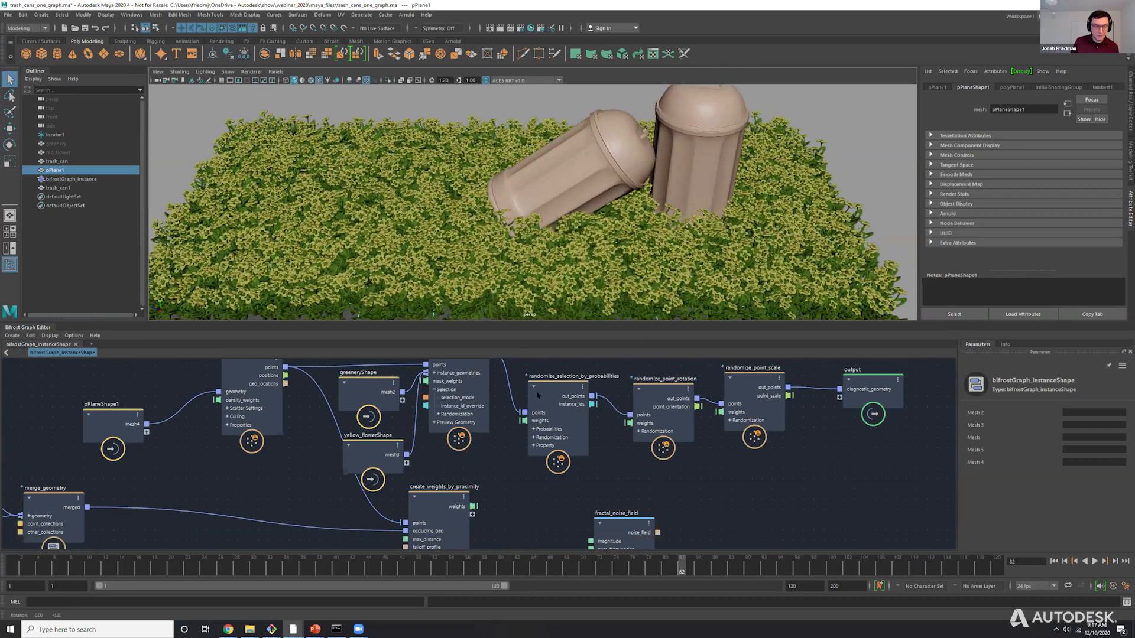
left_click(538, 395)
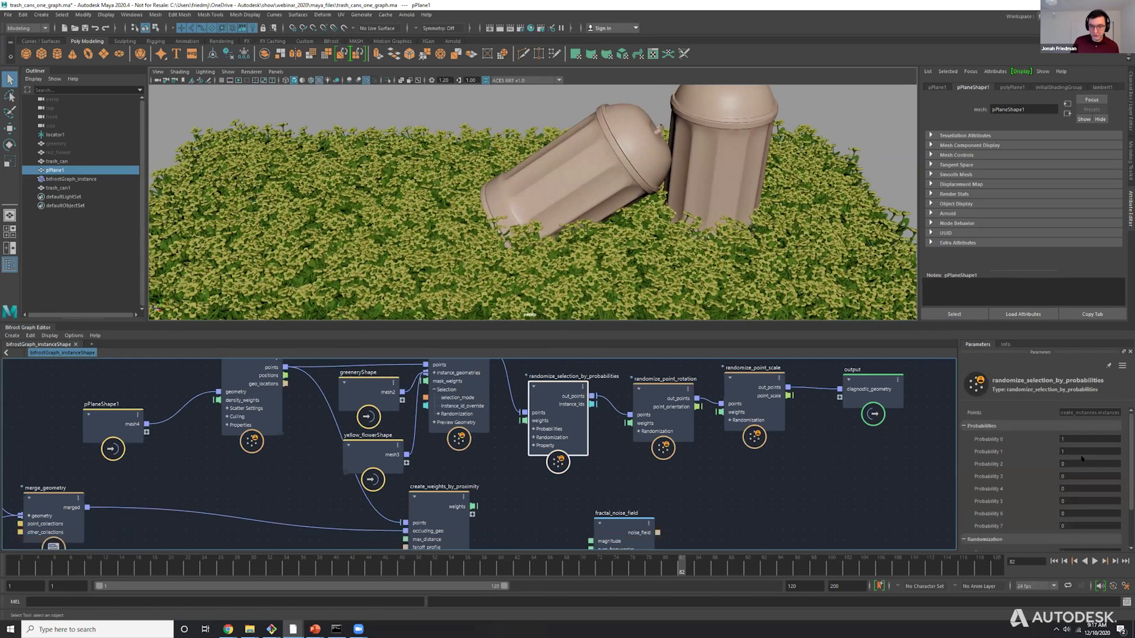
left_click_drag(1073, 451, 1042, 452)
type("0.1")
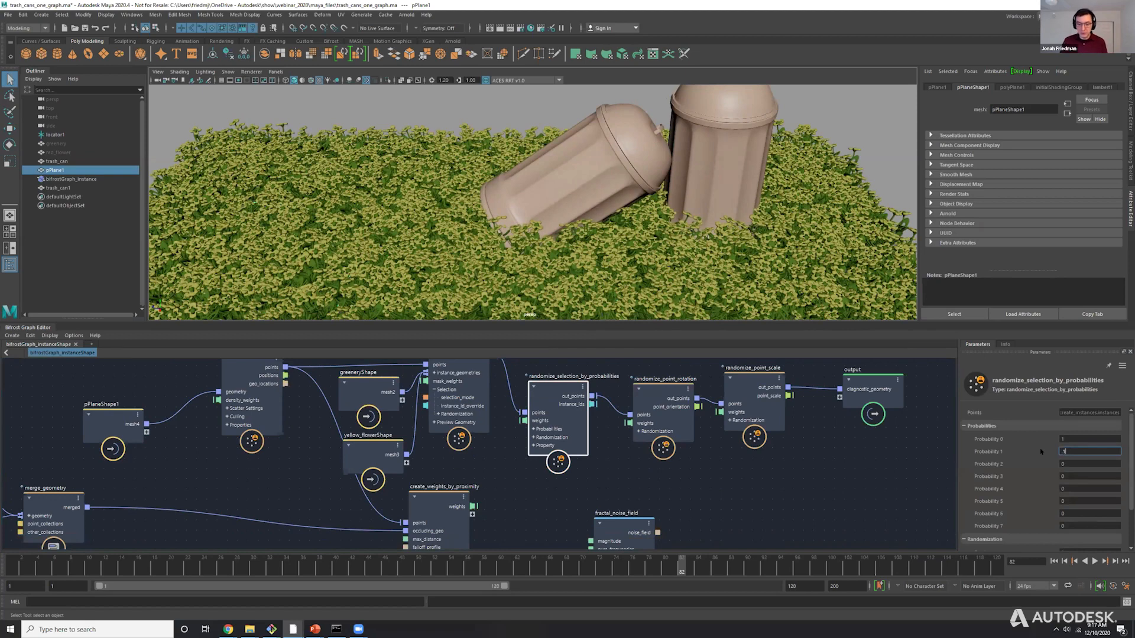
key("Return")
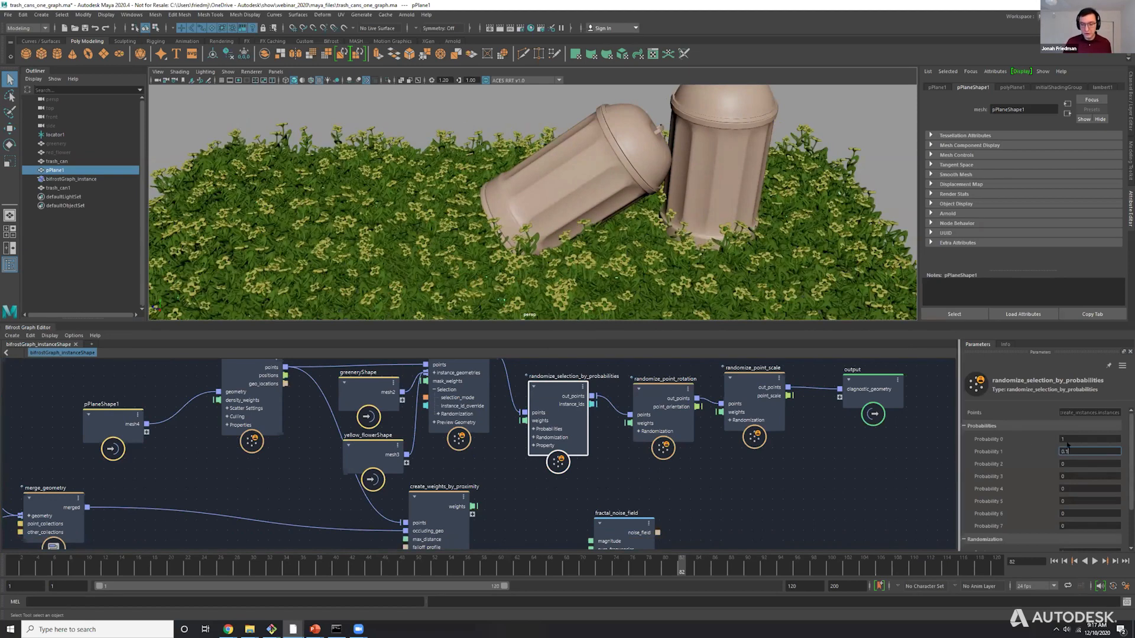
Reduce Probability 1 of the randomize_selection_by_probabilities node to 0.05.
double_click(1067, 452)
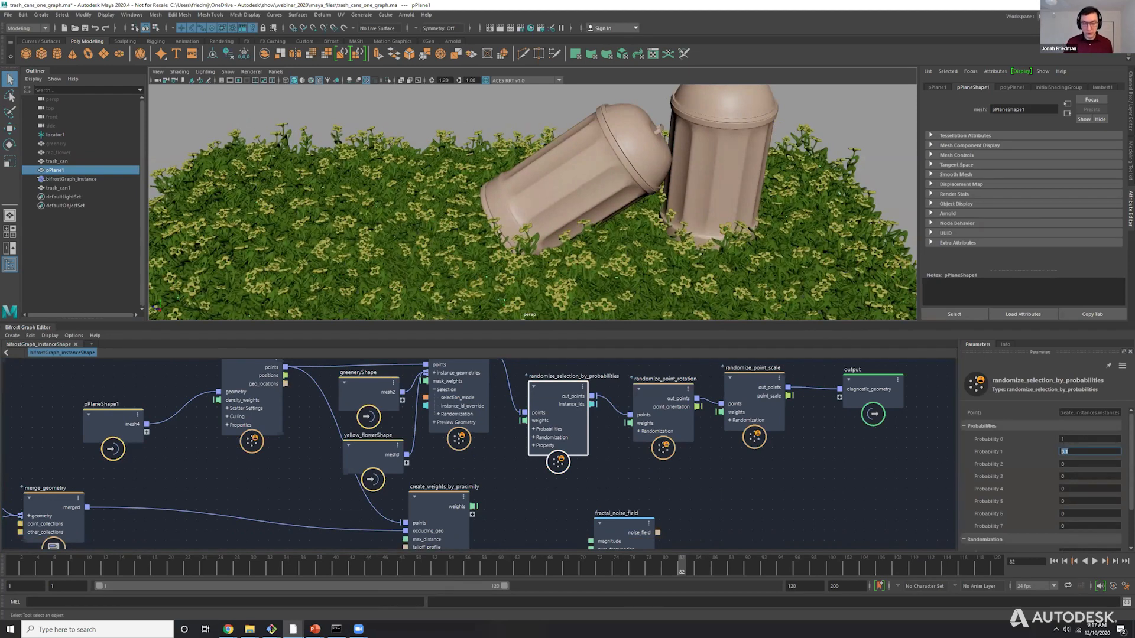
left_click(1074, 439)
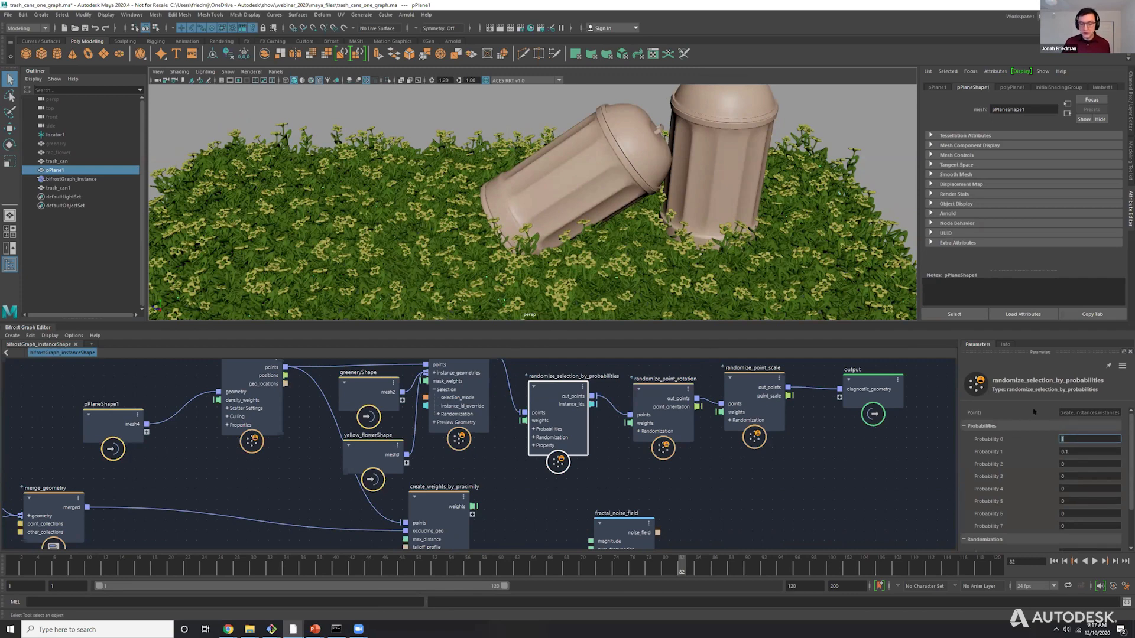
key("Tab")
type(".05")
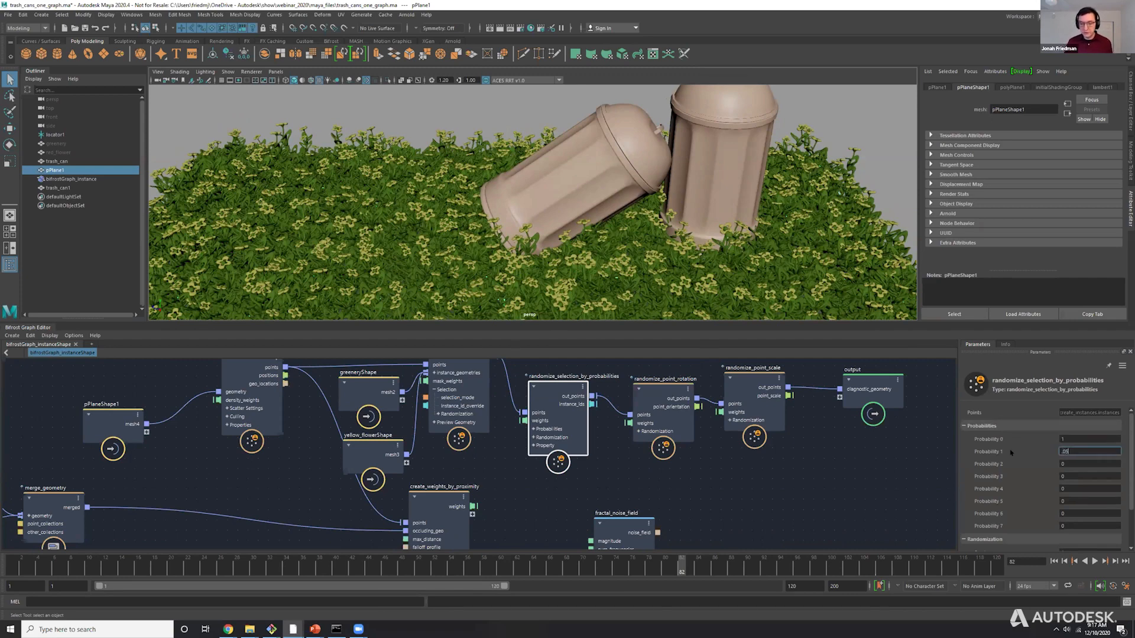
key("Return")
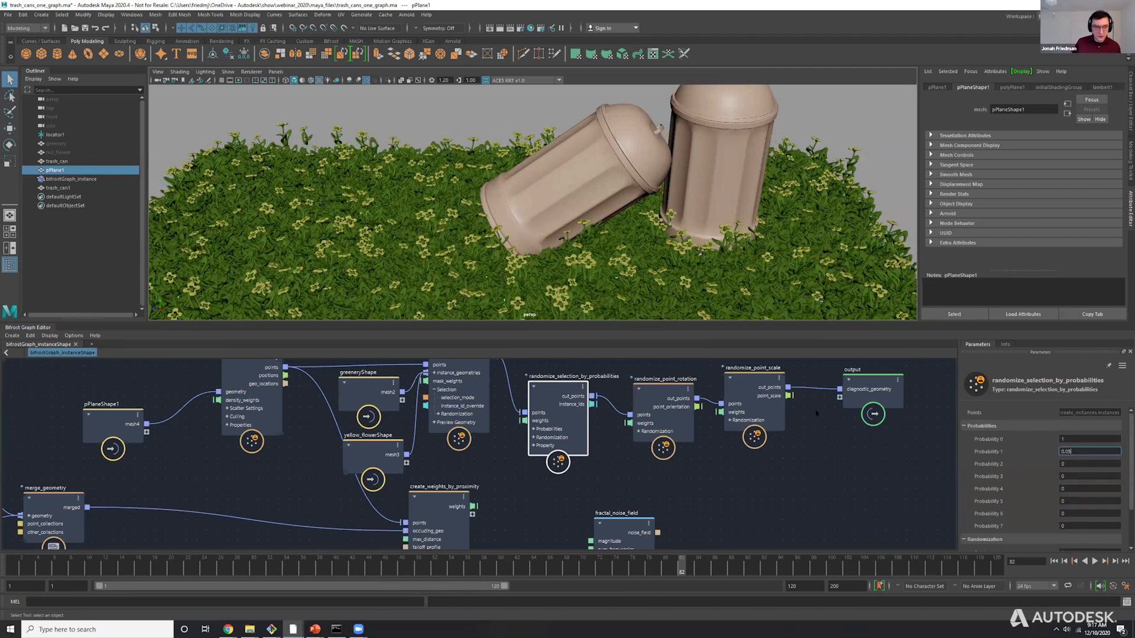
Connect the weights output of create_weights_by_proximity to the weights input of randomize_selection_by_probabilities.
scroll(532, 202, "down", 4)
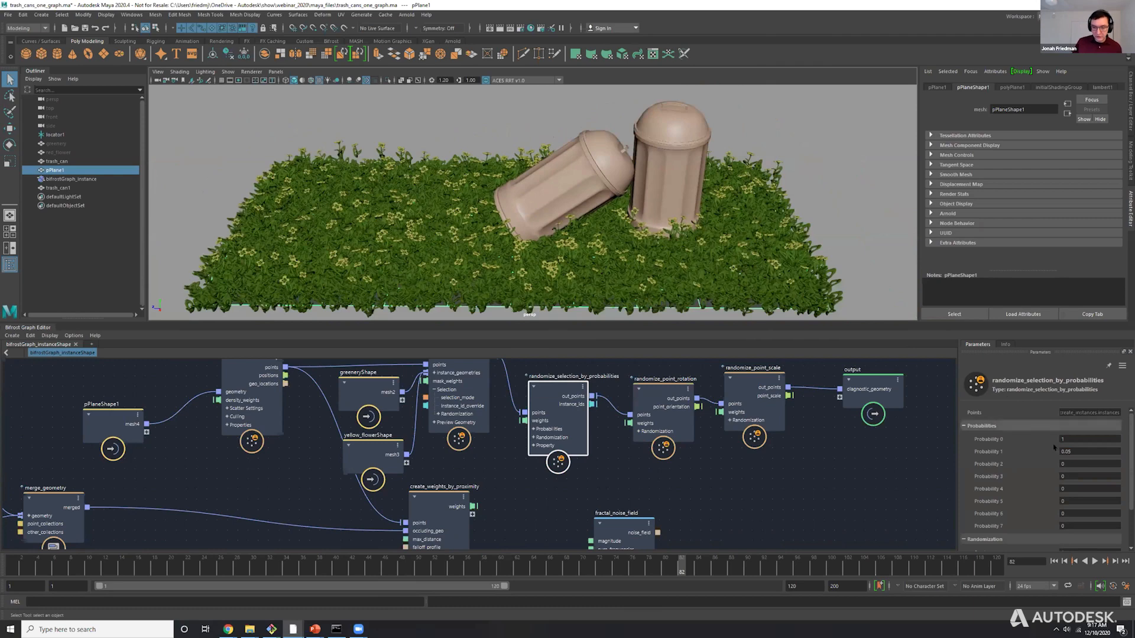
left_click_drag(473, 506, 524, 421)
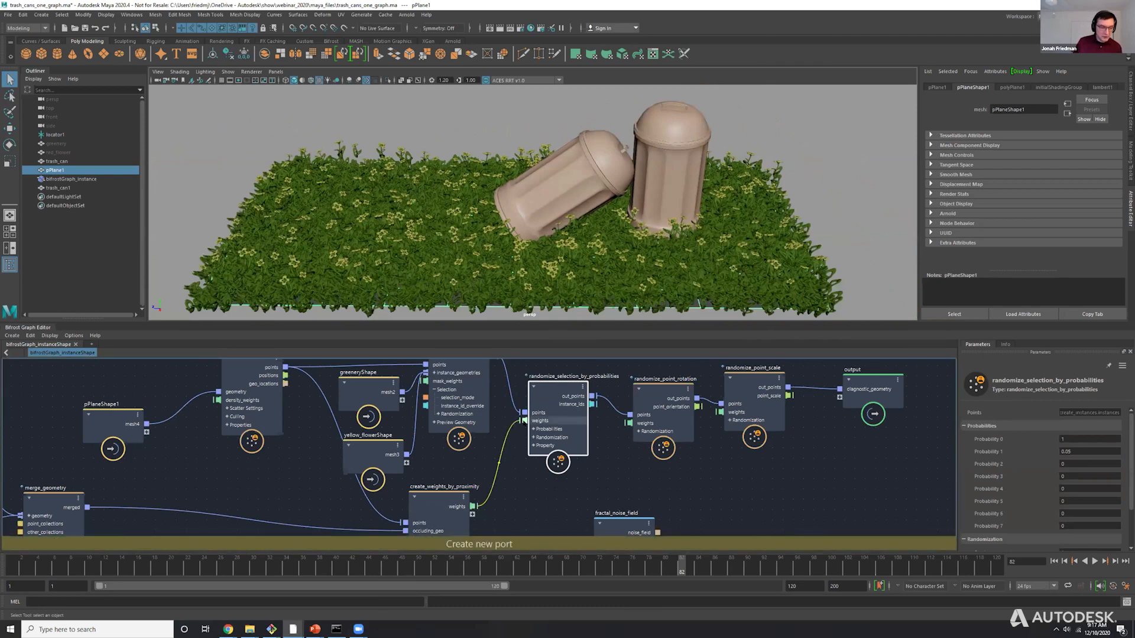
left_click_drag(440, 496, 456, 473)
left_click_drag(553, 226, 580, 141, "alt")
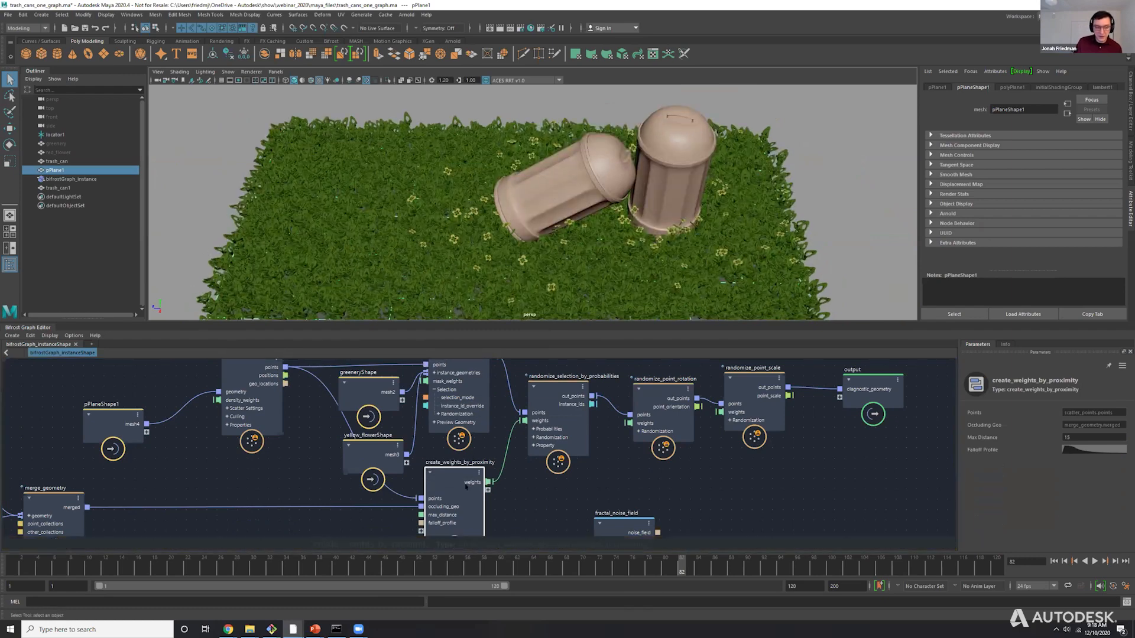
Raise Probability 1 of randomize_selection_by_probabilities for denser flowers around the cans, and select the create_weights_by_proximity node.
left_click(558, 393)
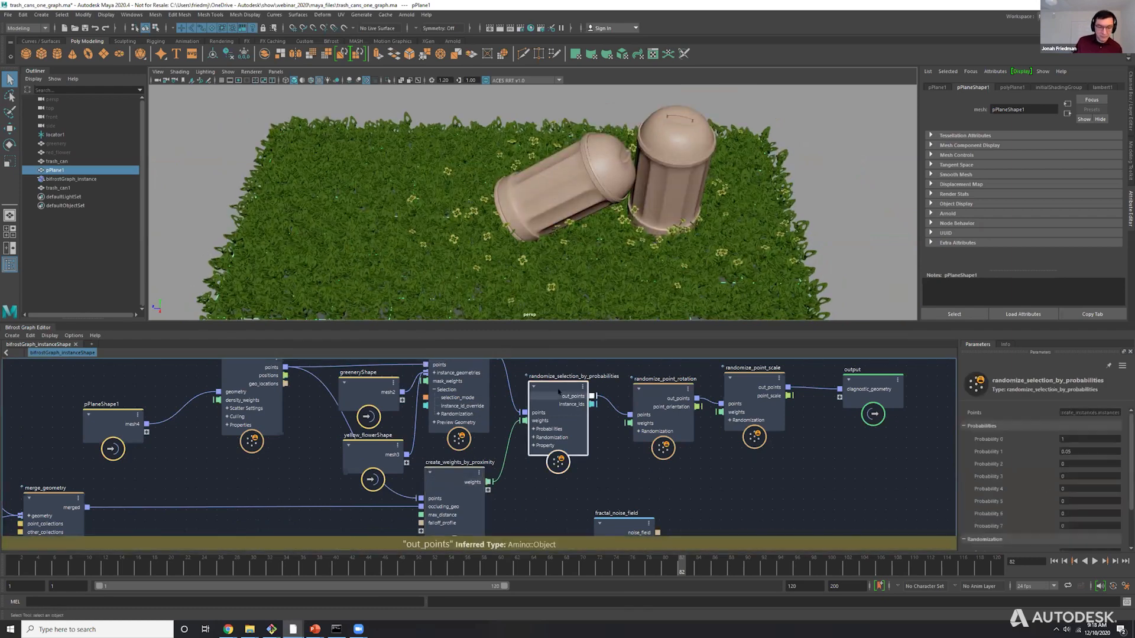
left_click(1084, 451)
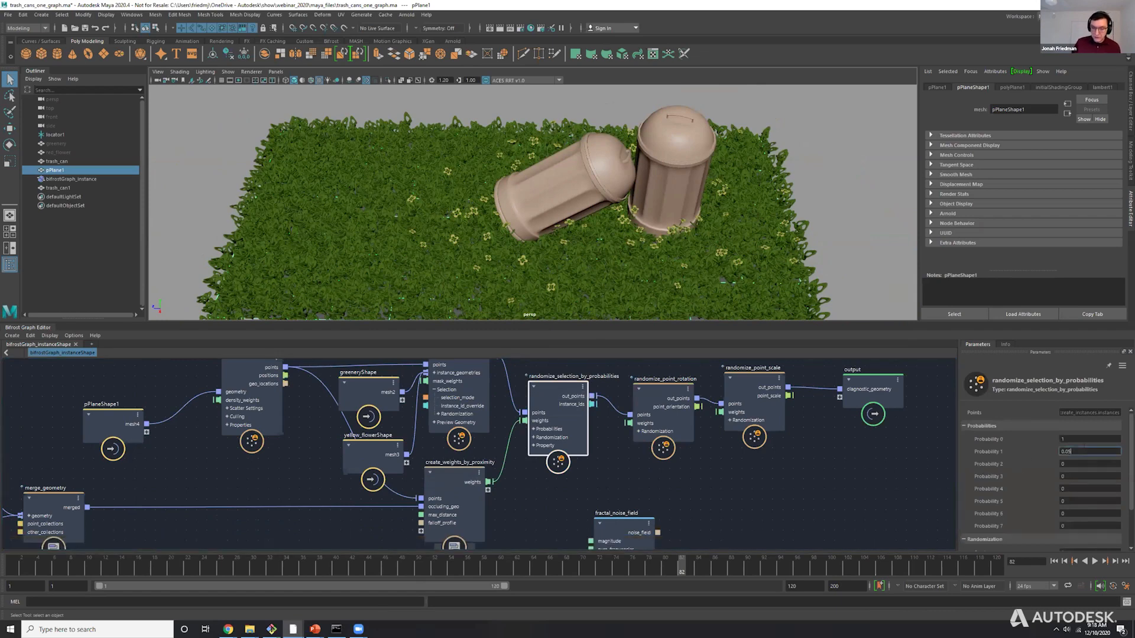
left_click_drag(478, 499, 489, 495)
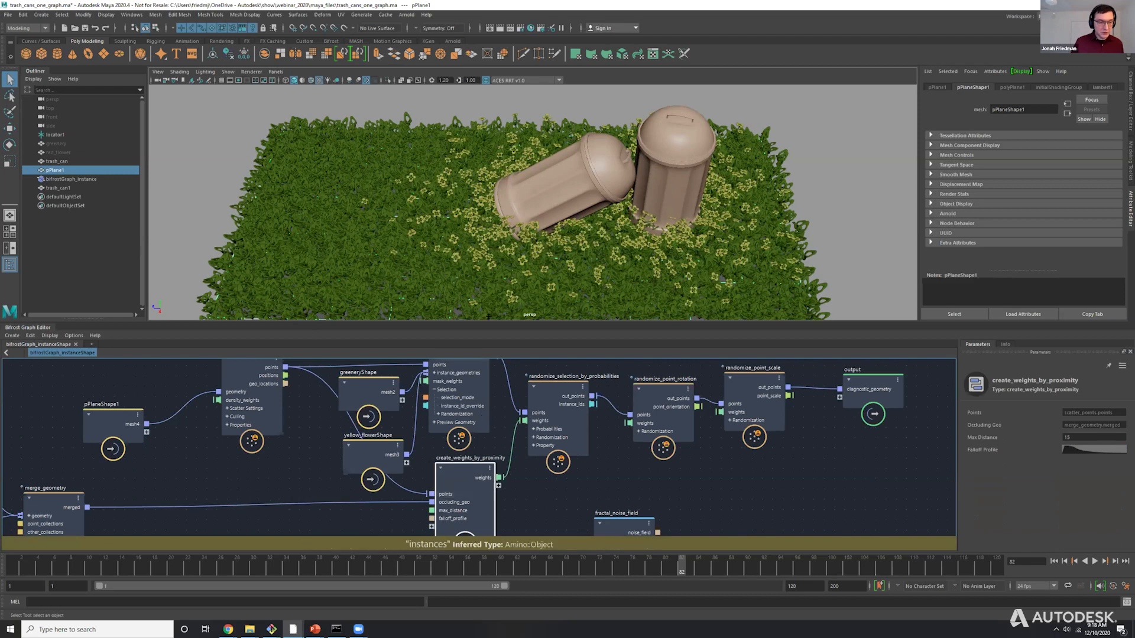
Try moving the tilted trash can trash_can1 across the grass and undo the move.
left_click(574, 191)
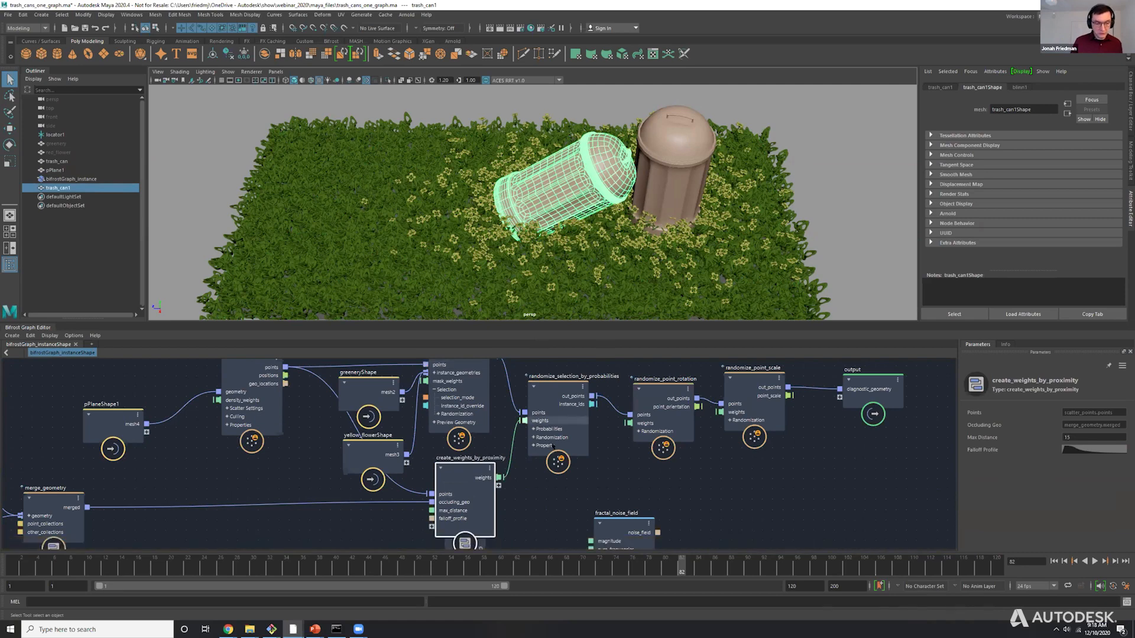
scroll(530, 242, "down", 1)
key("w")
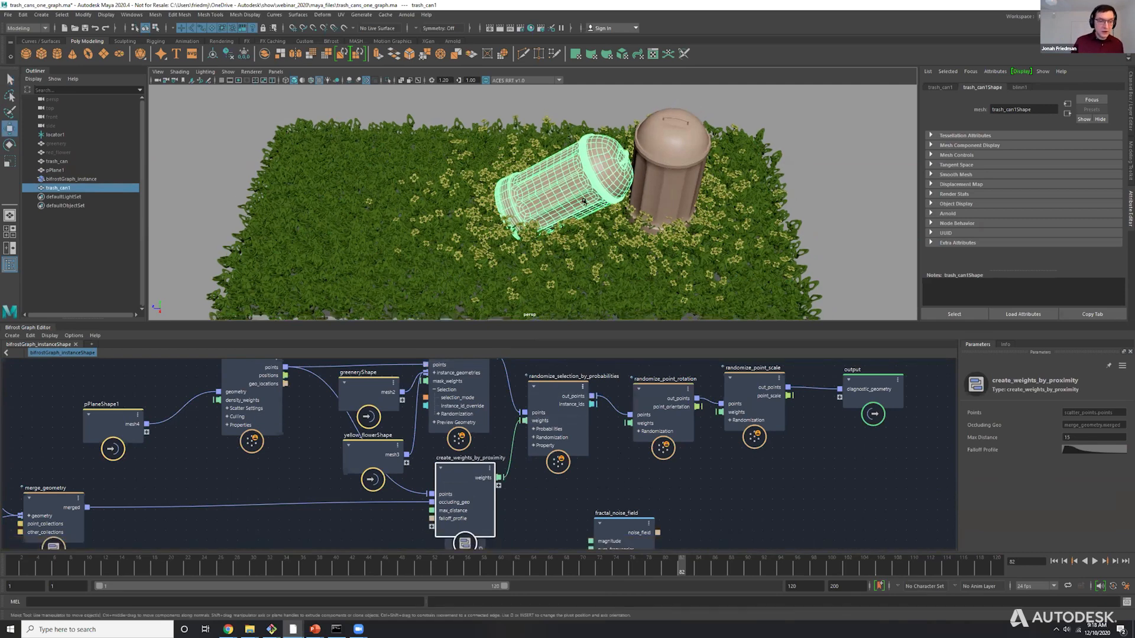
left_click_drag(521, 208, 575, 202)
key("q")
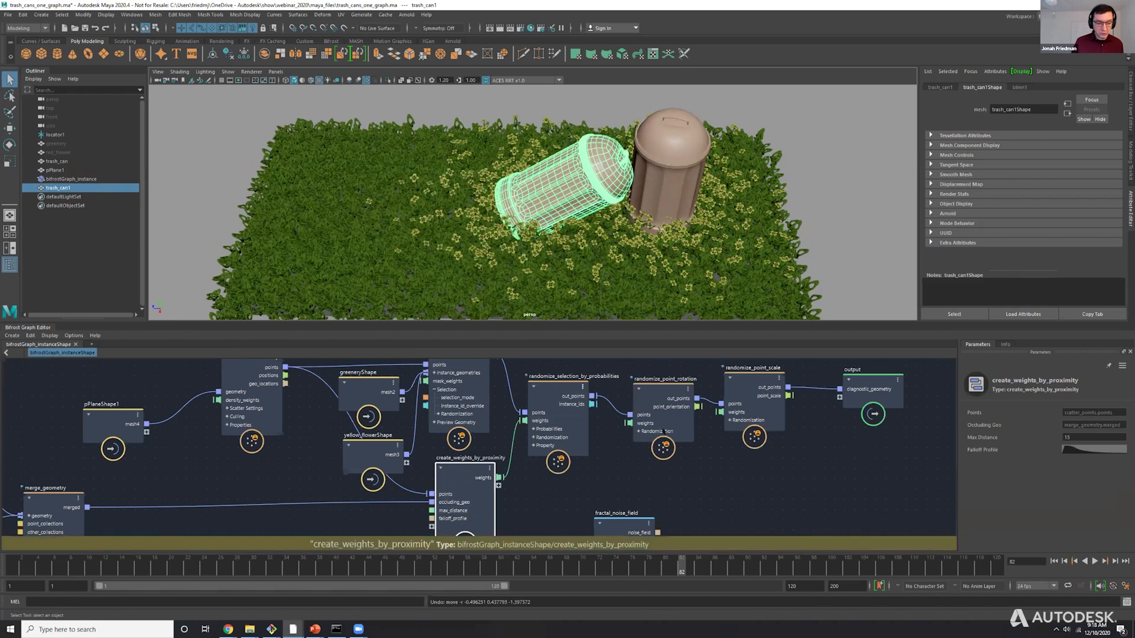
middle_click_drag(616, 491, 616, 517, "alt")
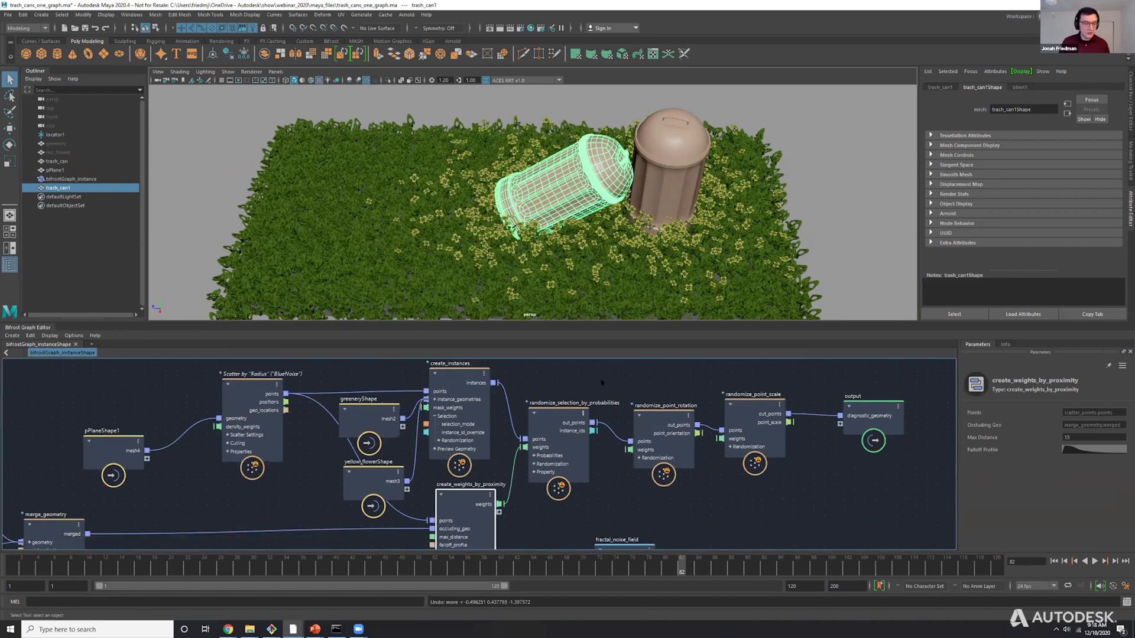
left_click(602, 384)
middle_click_drag(568, 432, 565, 425, "alt")
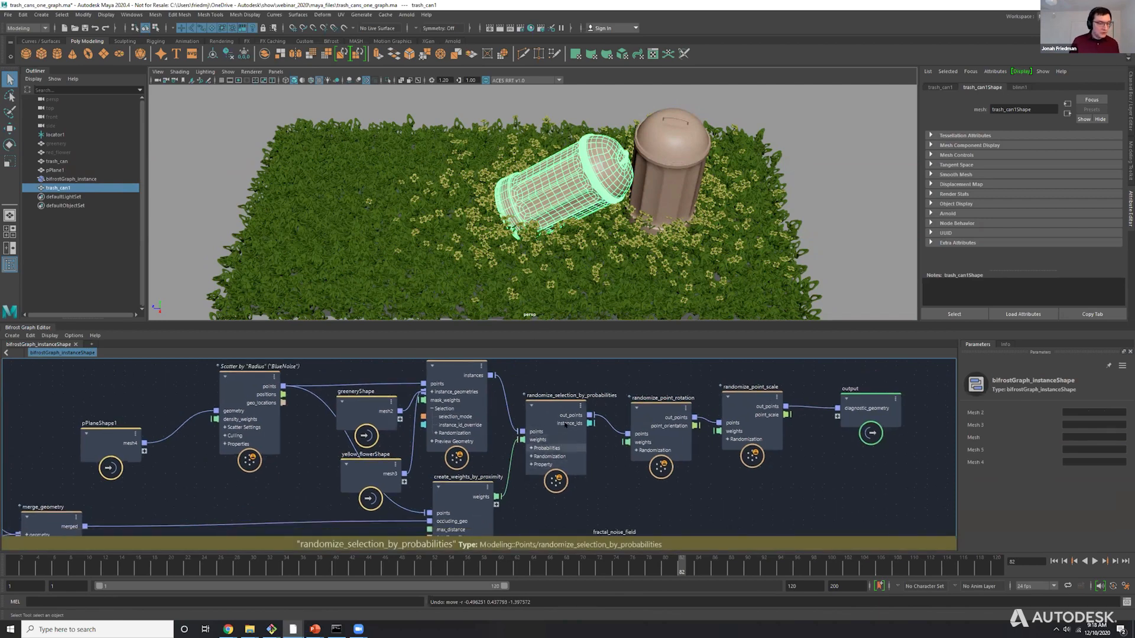
scroll(565, 425, "down", 2)
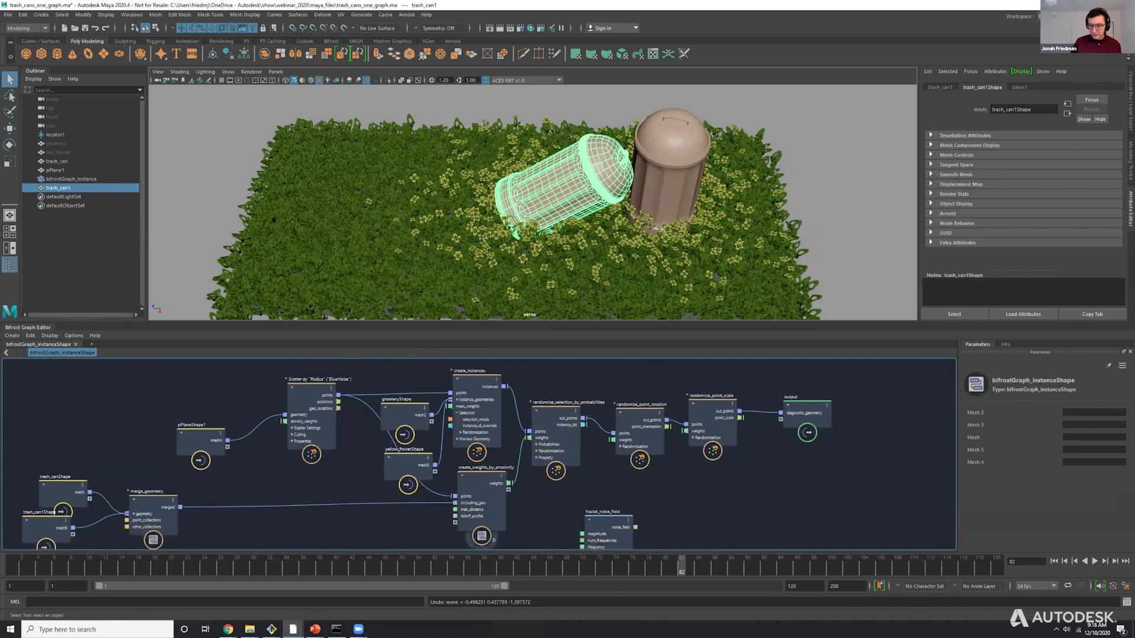
Scale up the ground plane pPlane1 so the scattered greenery covers a much larger area around the trash cans.
left_click(55, 170)
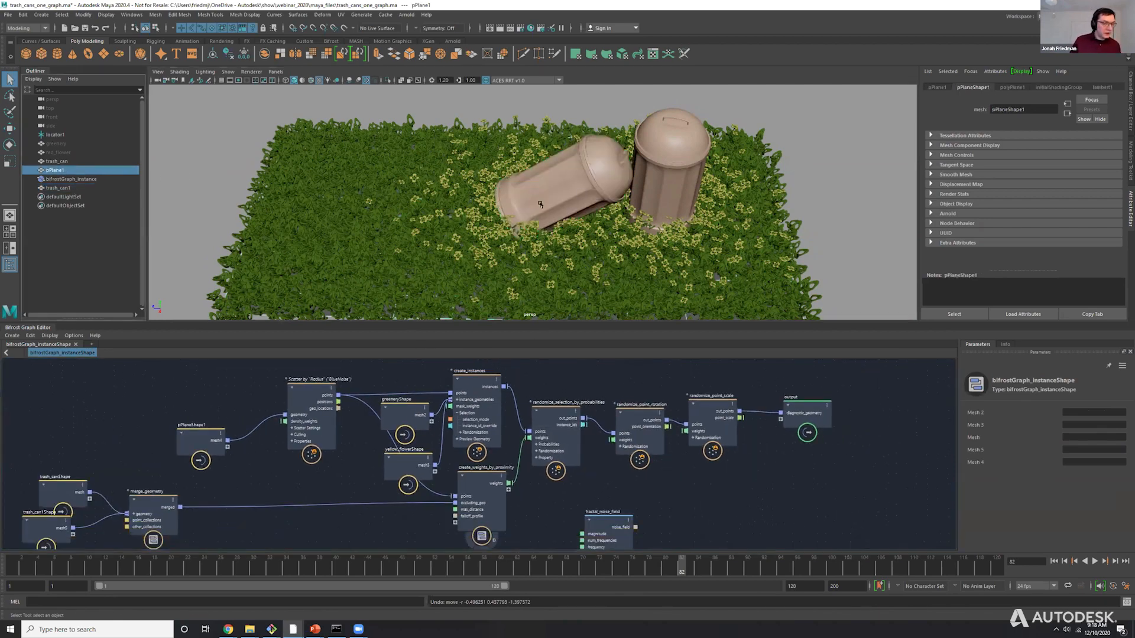
key("r")
key("f")
middle_click_drag(545, 210, 718, 192)
left_click_drag(725, 192, 732, 195)
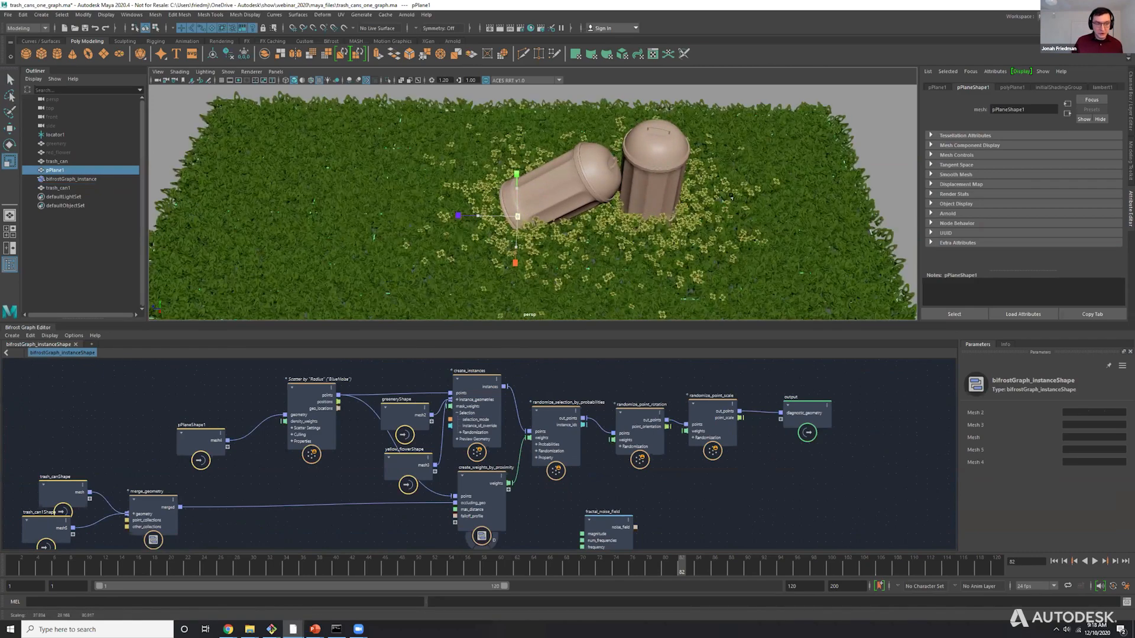
scroll(567, 195, "down", 6)
left_click_drag(532, 239, 539, 207, "alt")
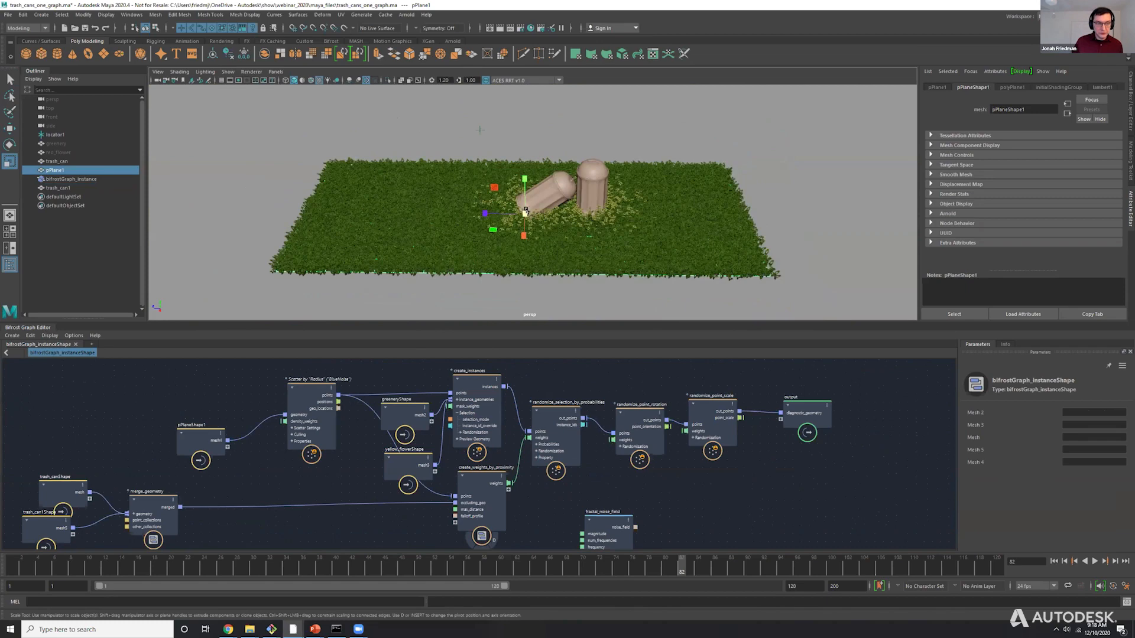
key("q")
scroll(562, 205, "up", 3)
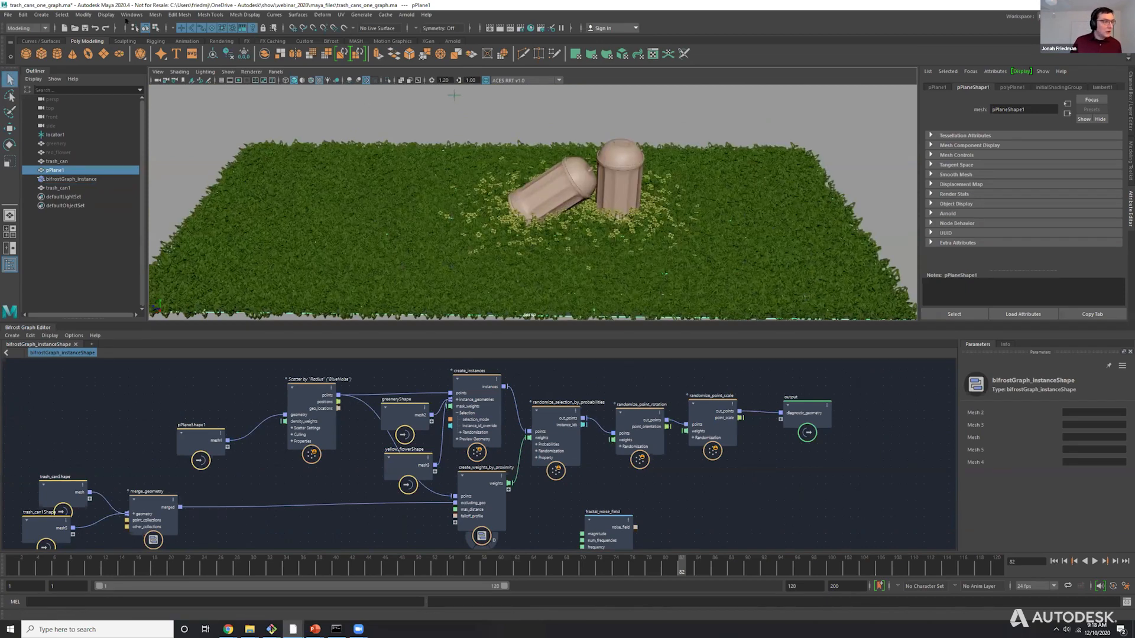
Turn on the Frame Rate read-out in the viewport's heads-up display.
left_click(131, 15)
mouse_move(106, 15)
mouse_move(131, 46)
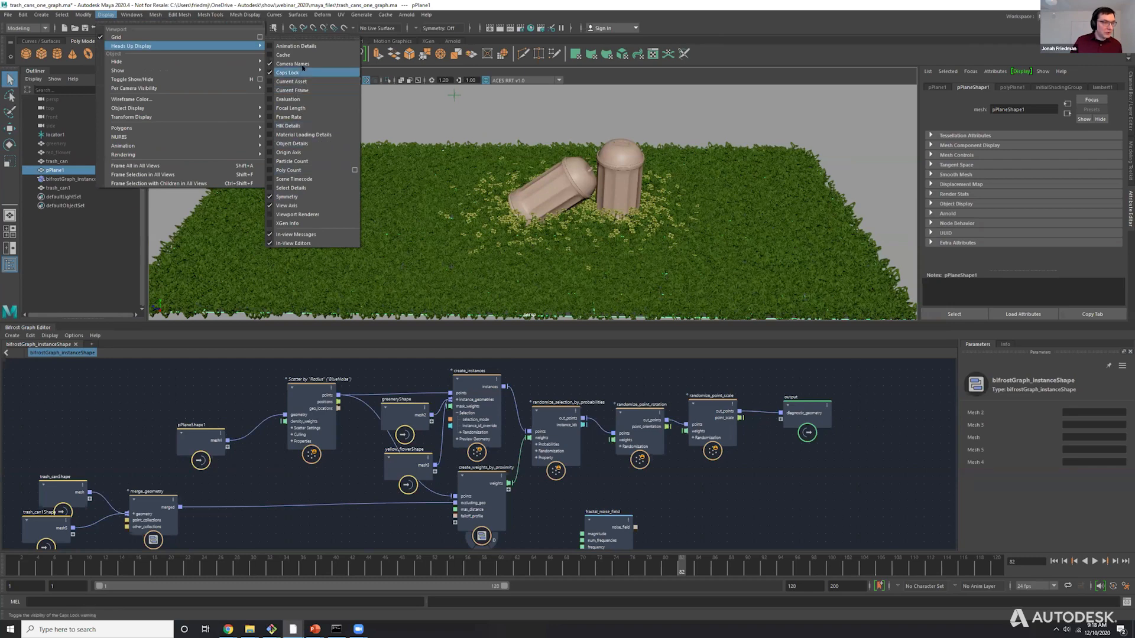
left_click(297, 118)
middle_click_drag(415, 226, 404, 200, "alt")
Try moving trash_can1 over the enlarged greenery to test interactive performance, and undo the move.
left_click(517, 174)
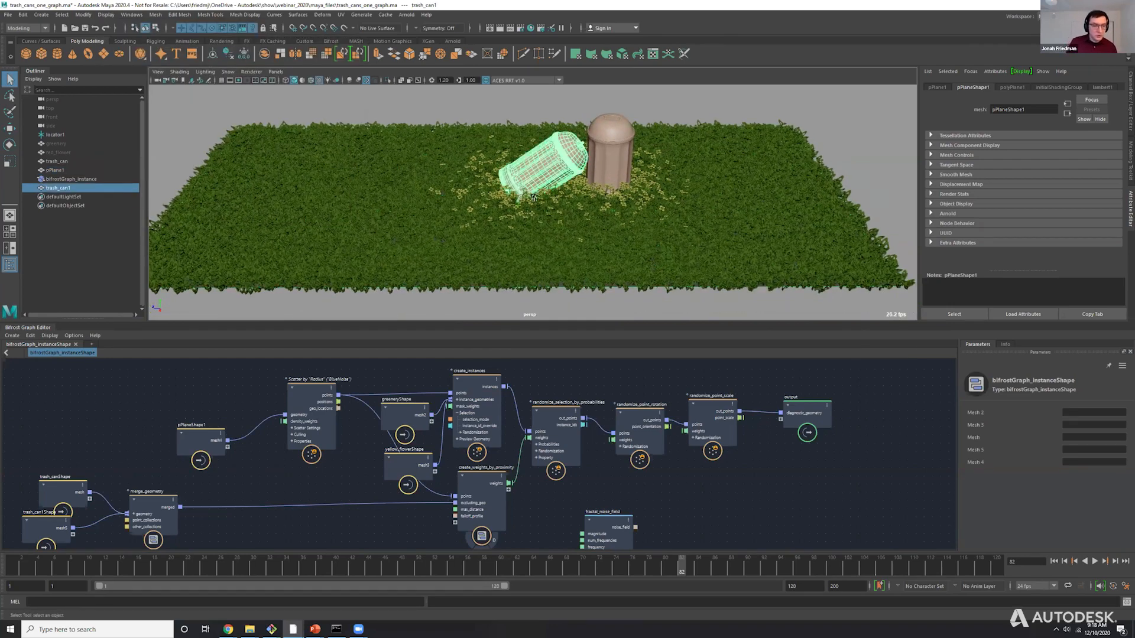
key("w")
middle_click_drag(473, 188, 448, 188)
middle_click_drag(568, 253, 560, 186)
key("q")
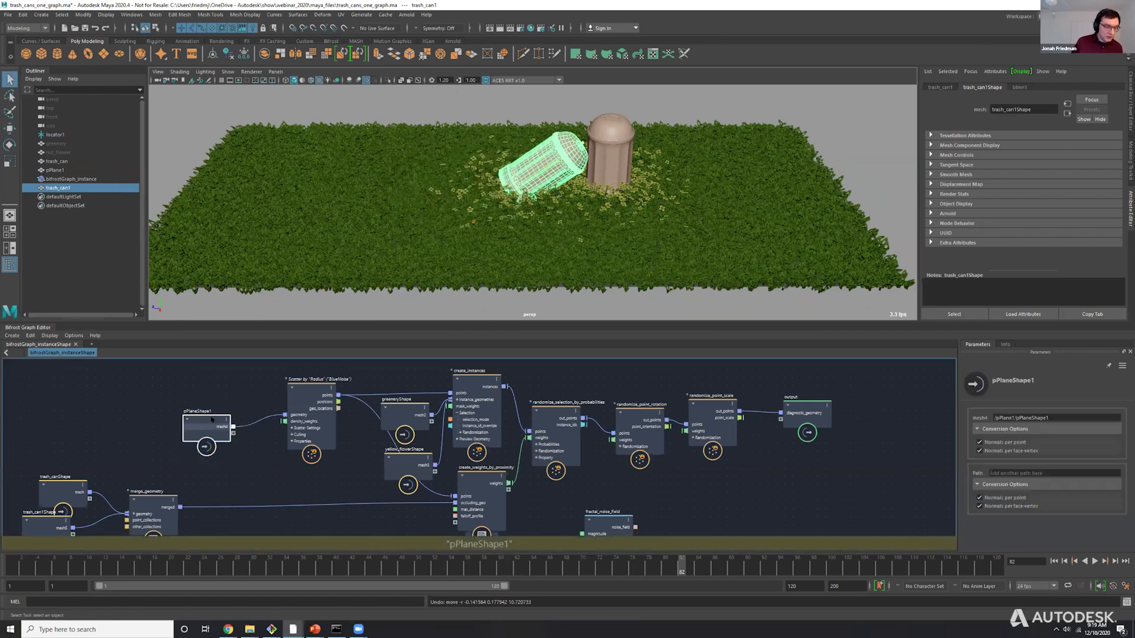
Copy the pPlaneShape1 and Scatter by "Radius" ("BlueNoise") nodes into a new Bifrost graph.
middle_click_drag(213, 376, 282, 406)
left_click_drag(279, 404, 376, 410)
left_click_drag(375, 399, 367, 396)
left_click(332, 388)
left_click_drag(238, 378, 432, 479)
left_click_drag(303, 375, 387, 455)
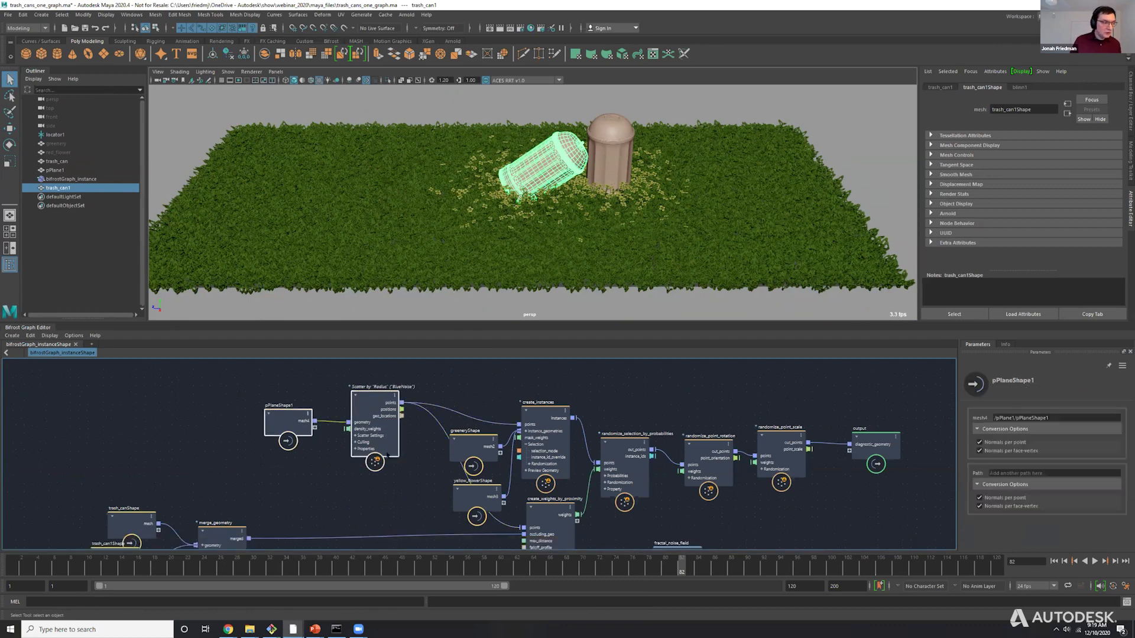
left_click(129, 362)
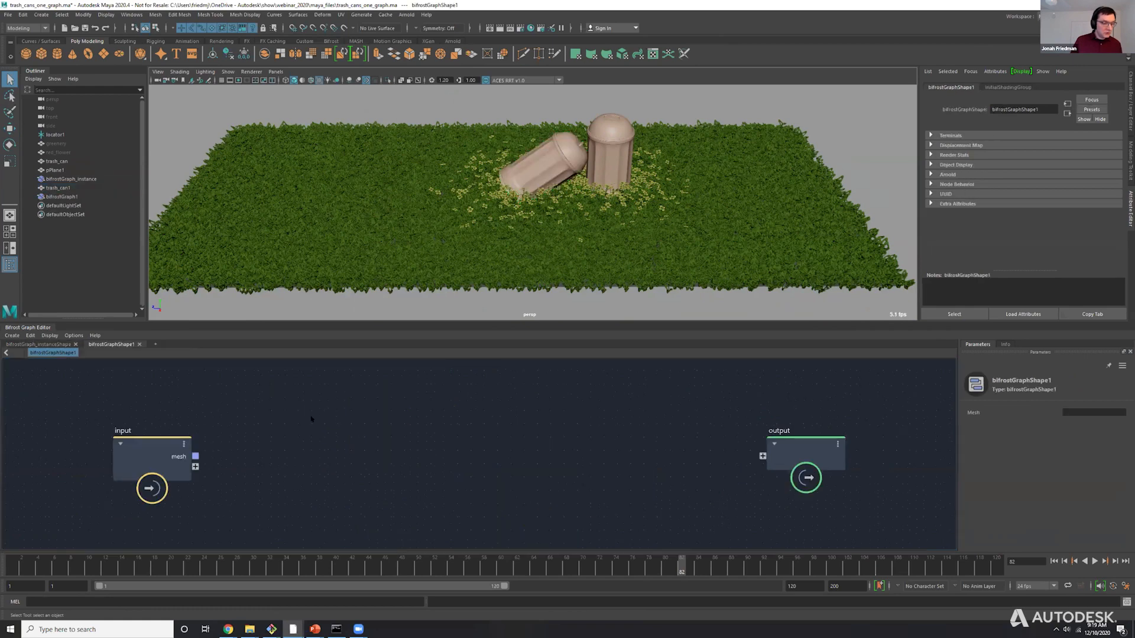
key("ctrl+v")
Delete the trash can input node and wire pPlaneShape1's mesh4 into the scatter node's geometry and its points into the output.
left_click(132, 460)
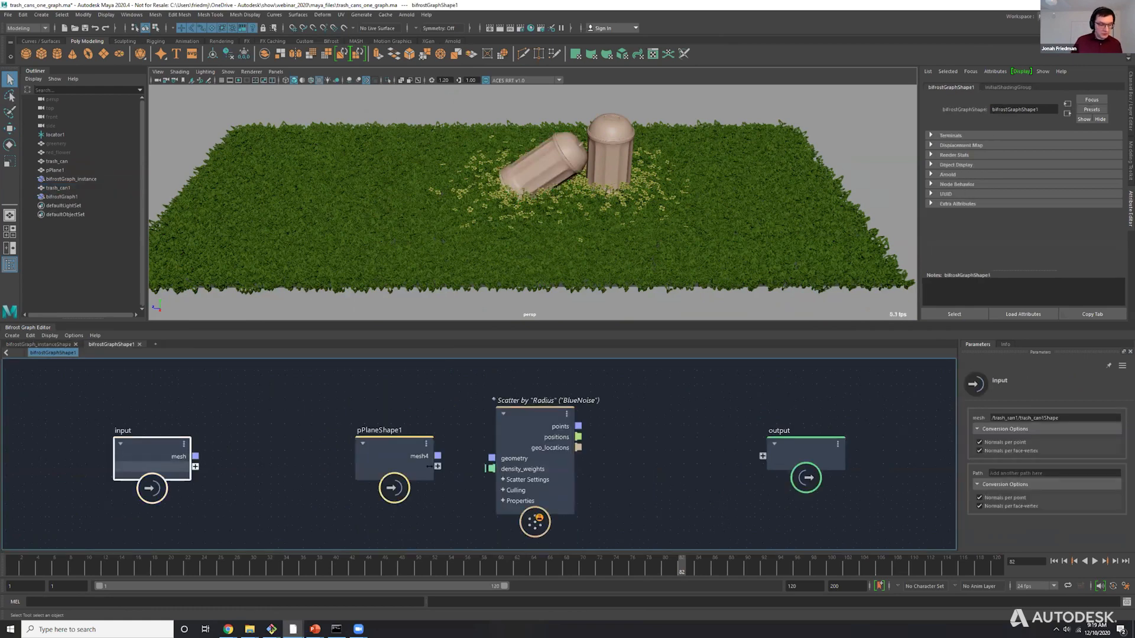
key("Delete")
left_click_drag(437, 456, 492, 458)
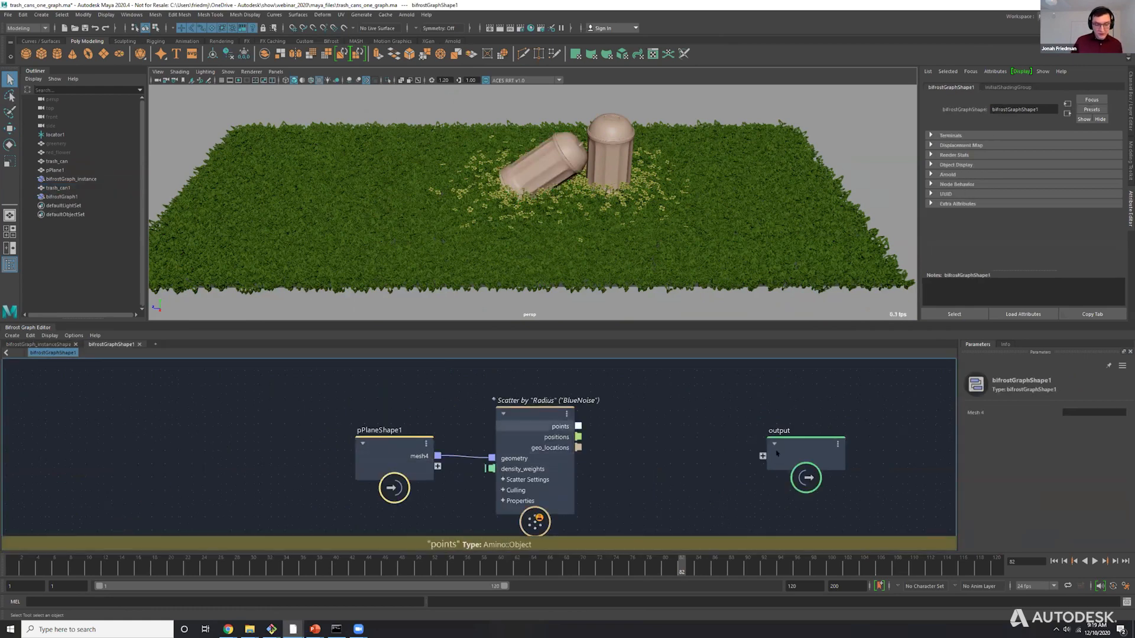
left_click_drag(776, 452, 774, 453)
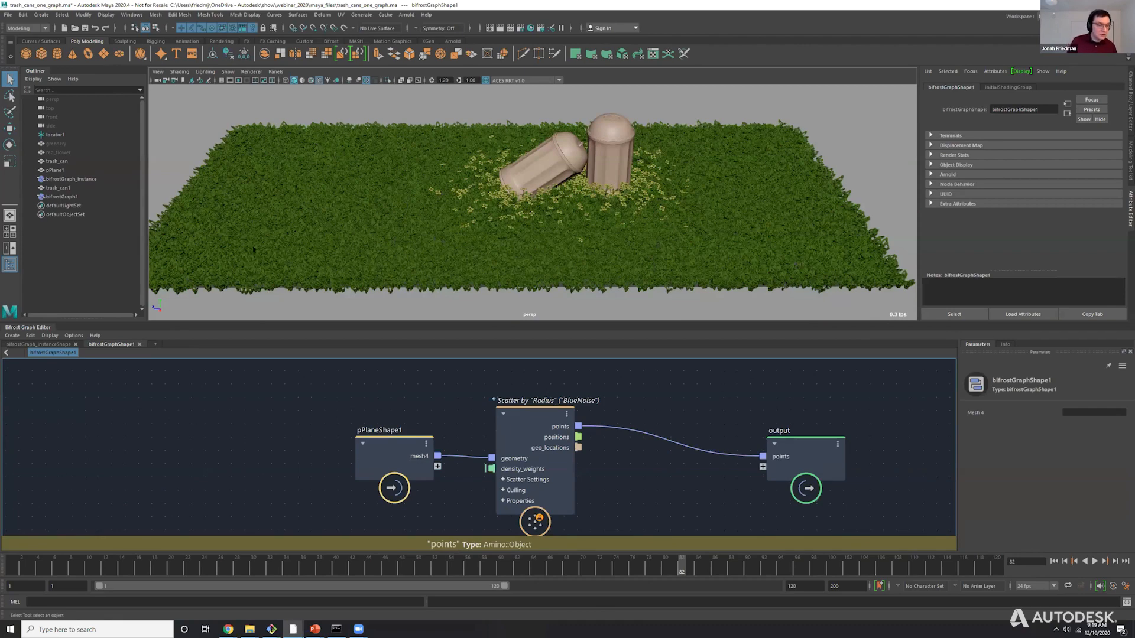
Group bifrostGraph_instance and bifrostGraph1 together and expand the group.
left_click(57, 179)
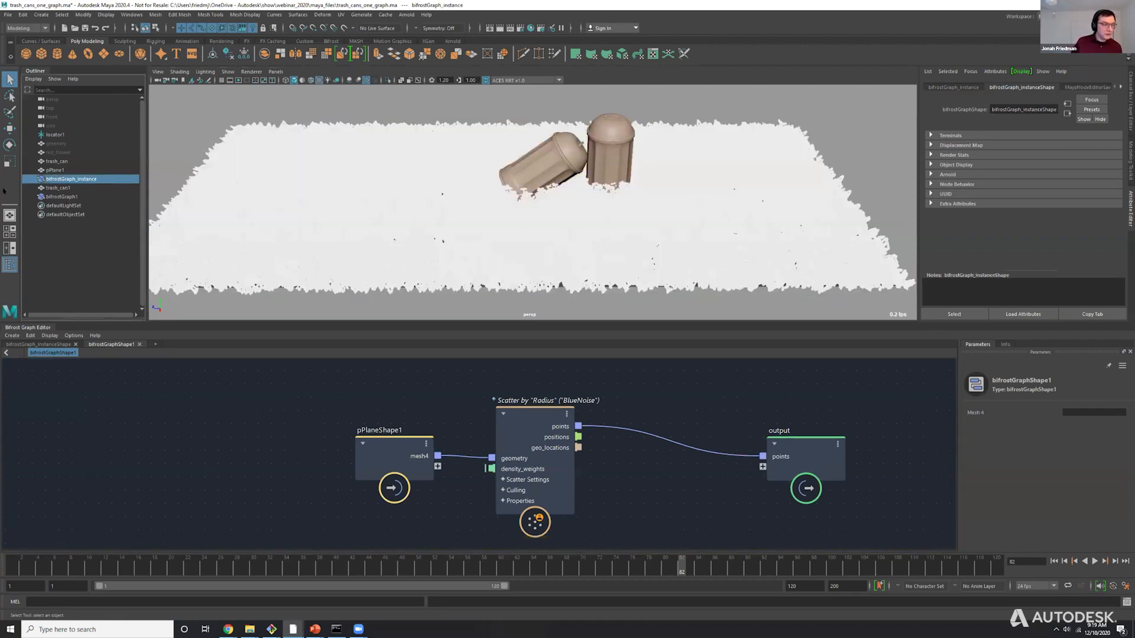
left_click(149, 120)
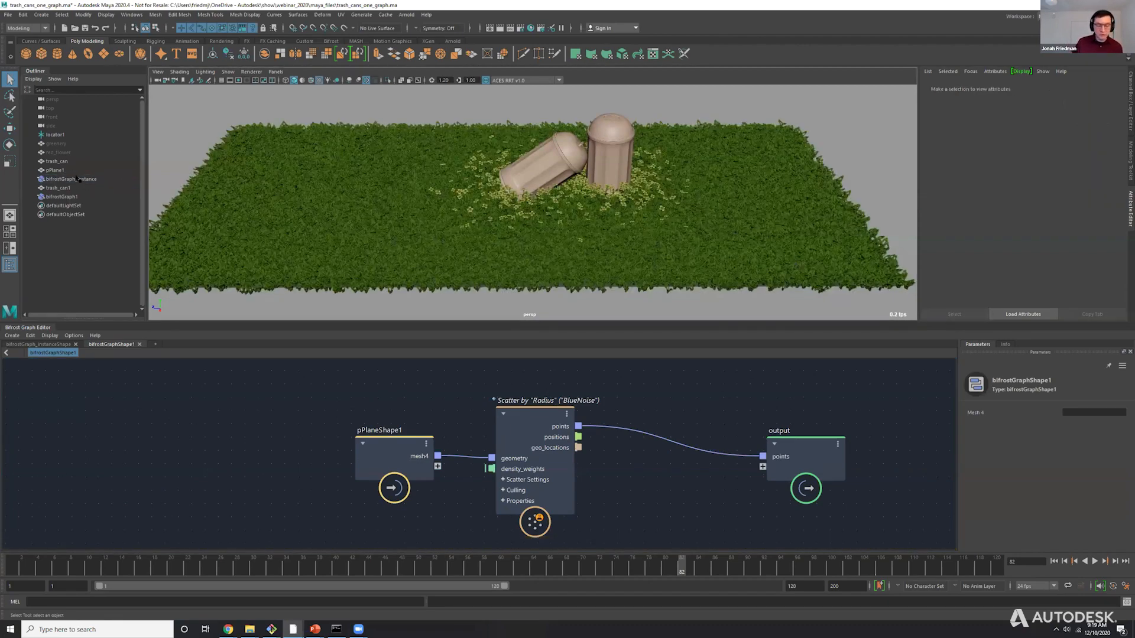
left_click(82, 182)
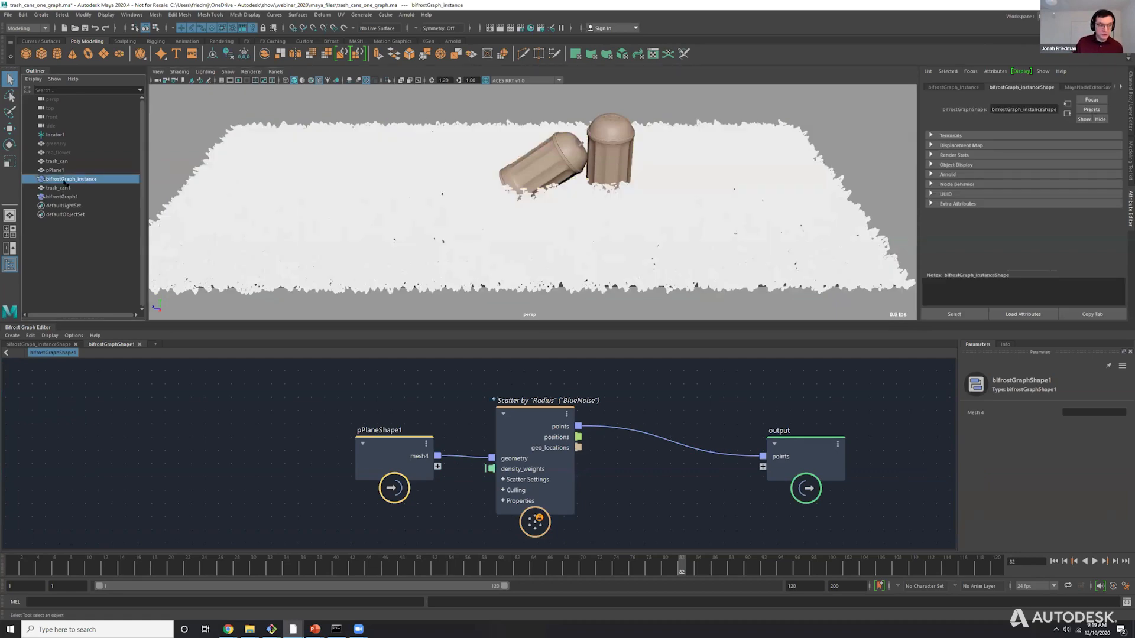
left_click(60, 197, "ctrl")
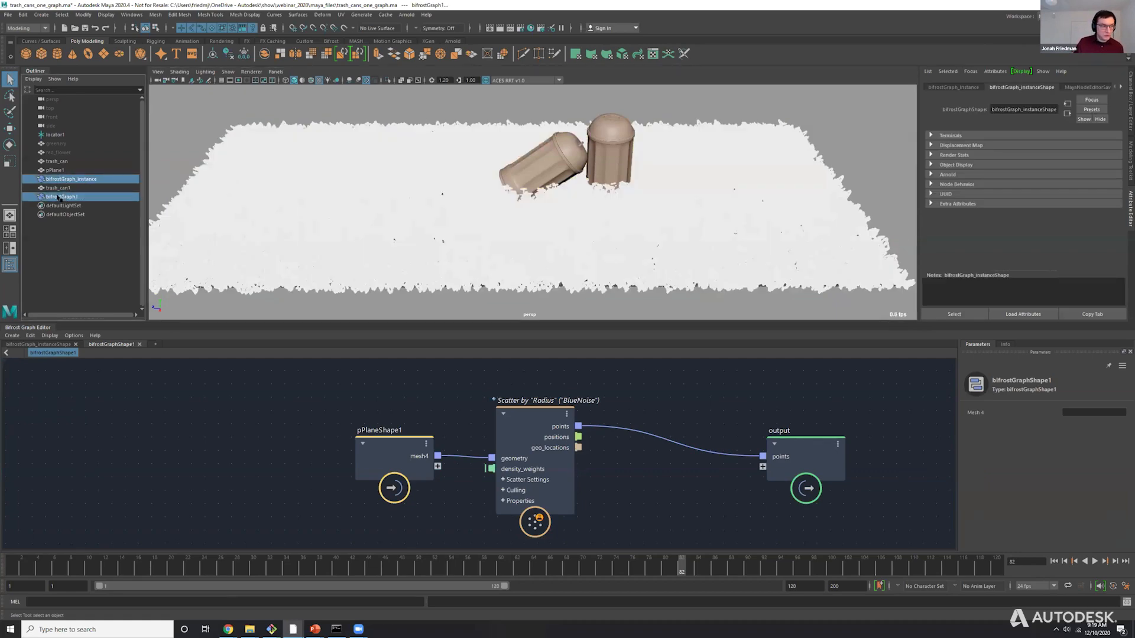
key("ctrl+g")
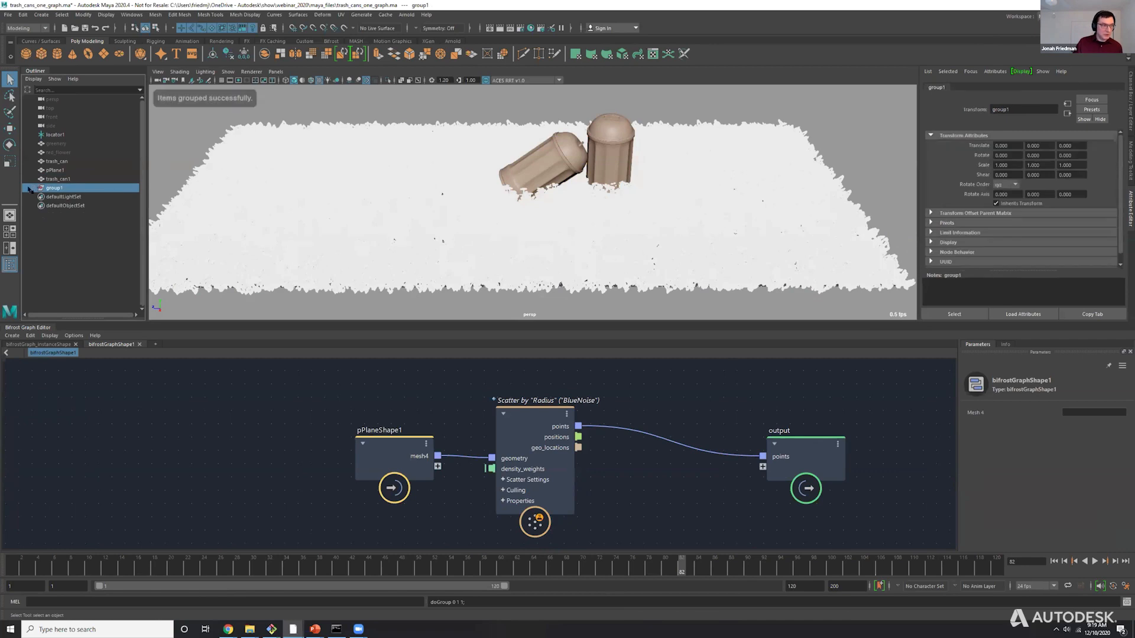
left_click(34, 188)
Hide bifrostGraph_instance and undo the hiding.
left_click(63, 198)
key("ctrl+h")
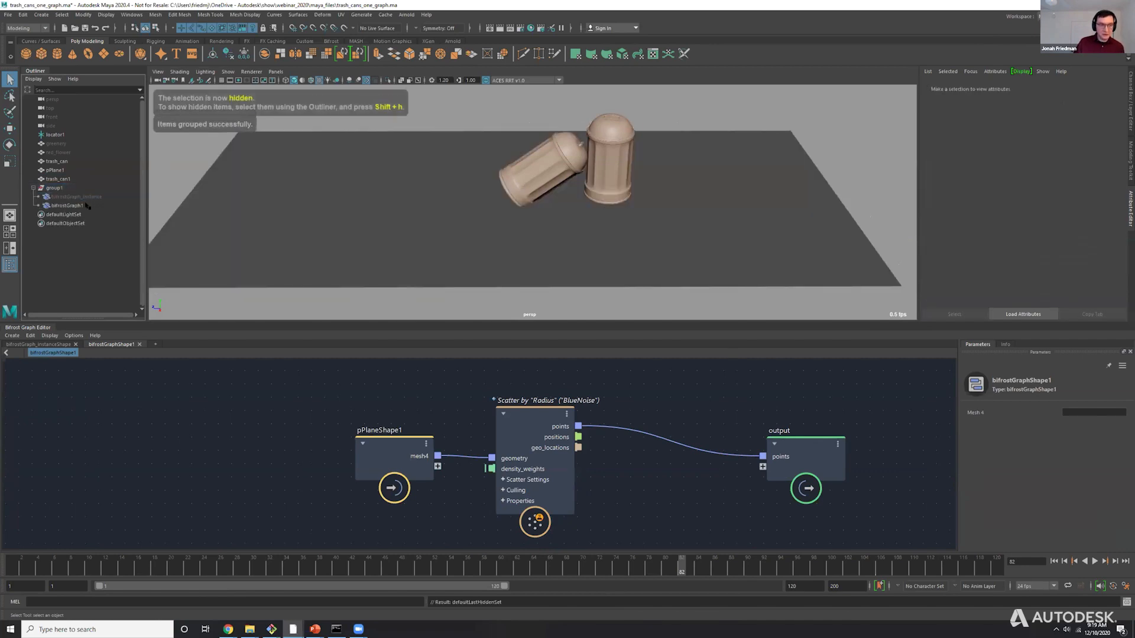
key("ctrl+z")
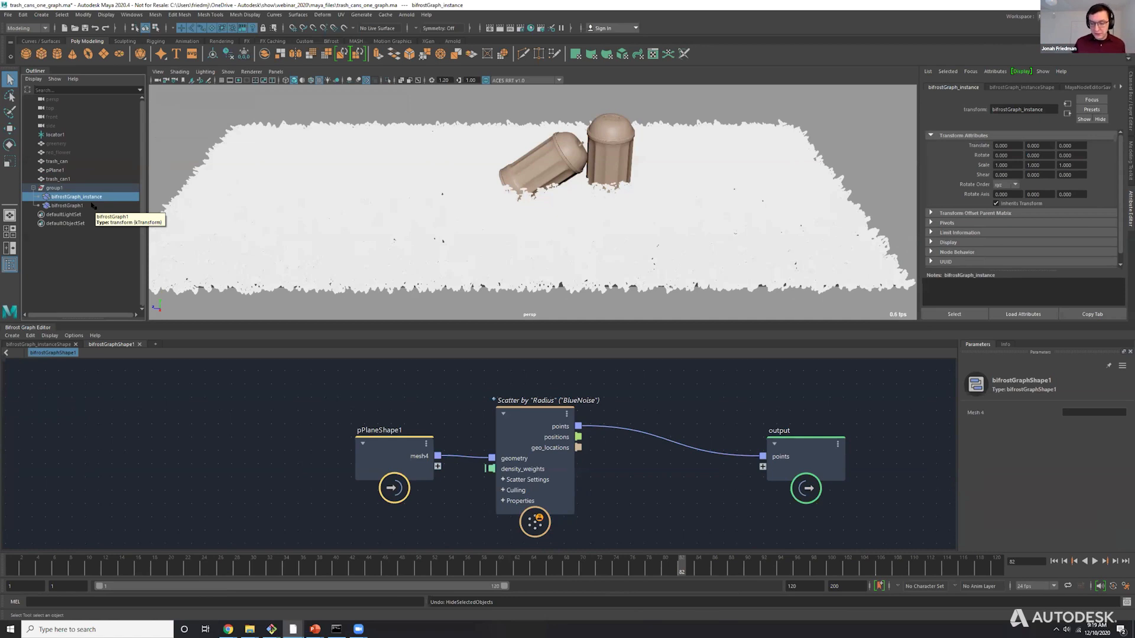
Temporarily hide bifrostGraph_instance to inspect the points scattered by bifrostGraph1, and show it again.
left_click(91, 202)
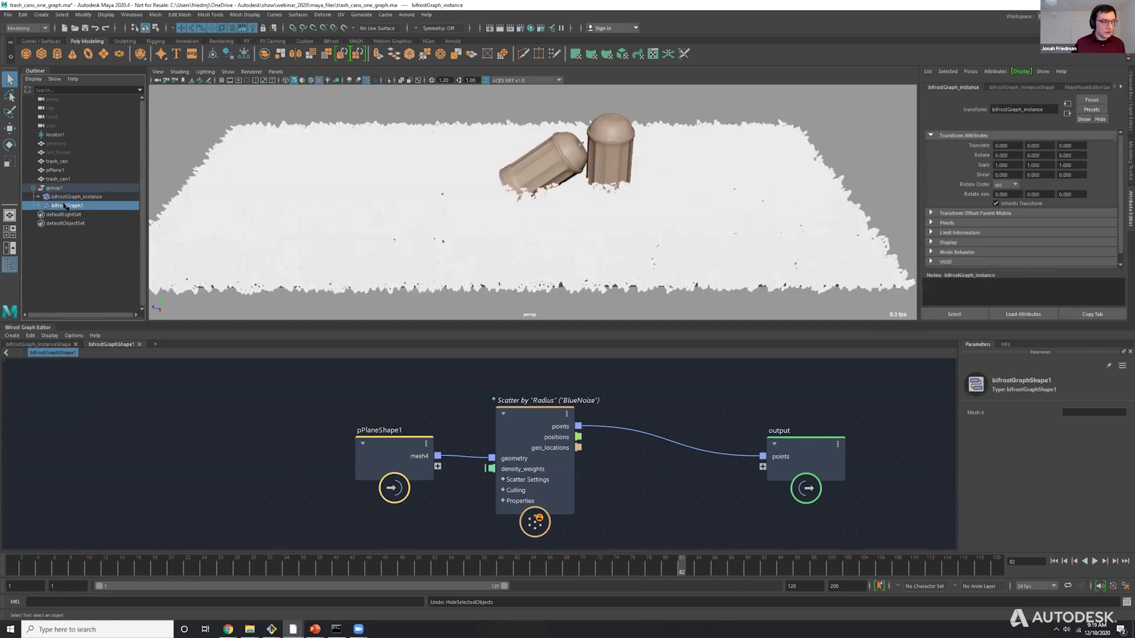
left_click(65, 196)
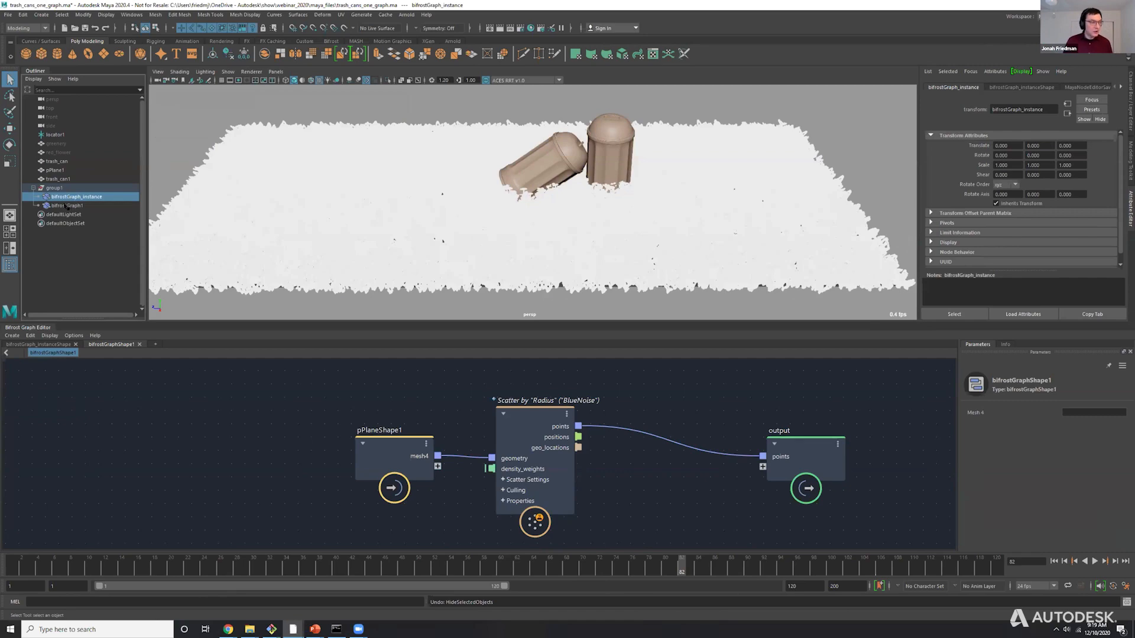
key("ctrl+h")
left_click(67, 205)
right_click_drag(449, 241, 575, 248, "alt")
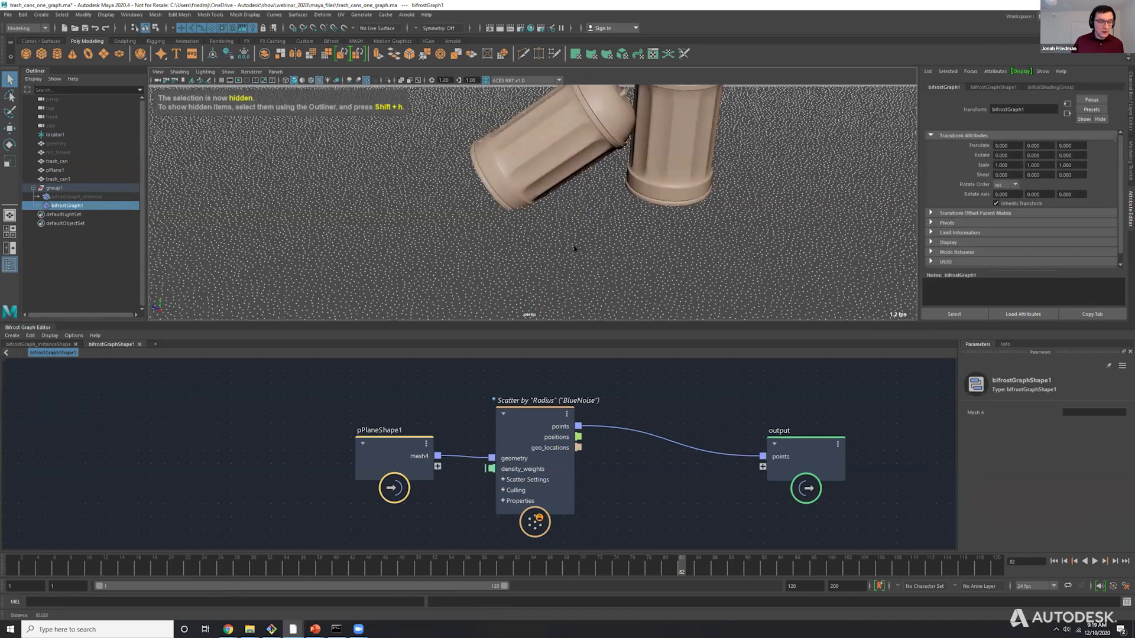
middle_click_drag(575, 249, 568, 199, "alt")
left_click(72, 197)
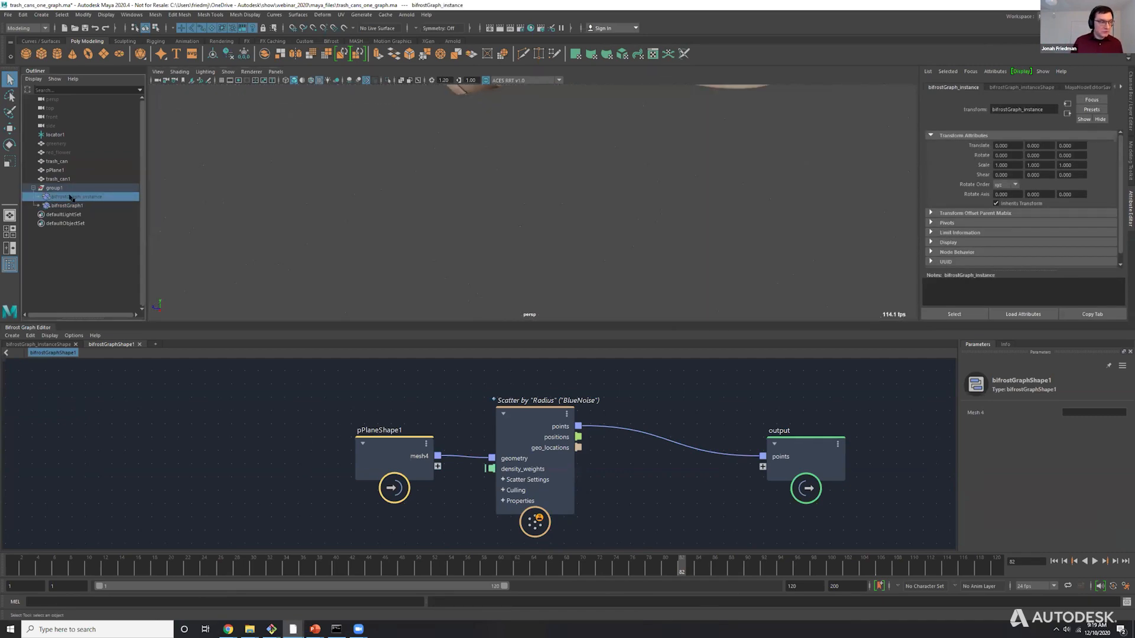
key("shift+h")
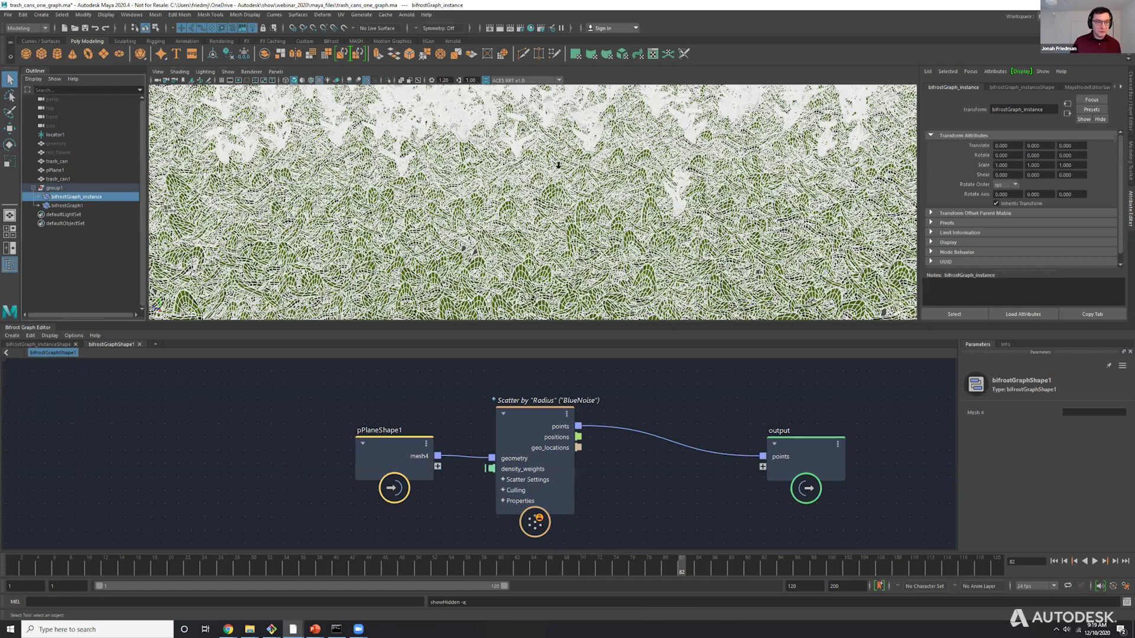
key("f")
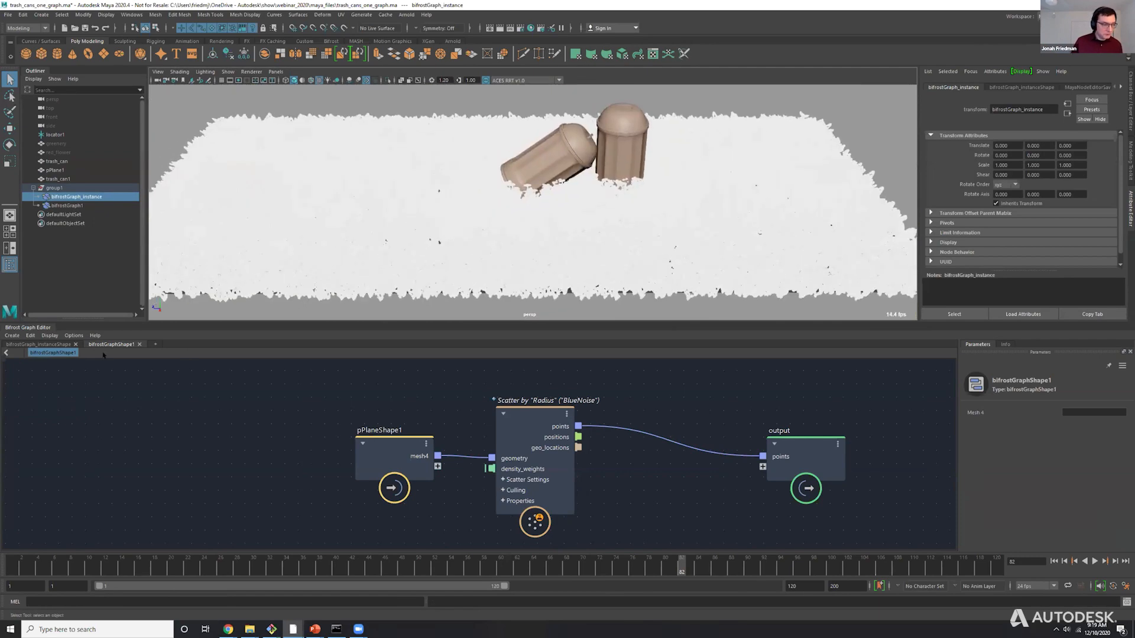
Delete the pPlaneShape1 and Scatter by "Radius" nodes from the bifrostGraph_instanceShape graph.
left_click(39, 344)
left_click_drag(239, 388, 344, 447)
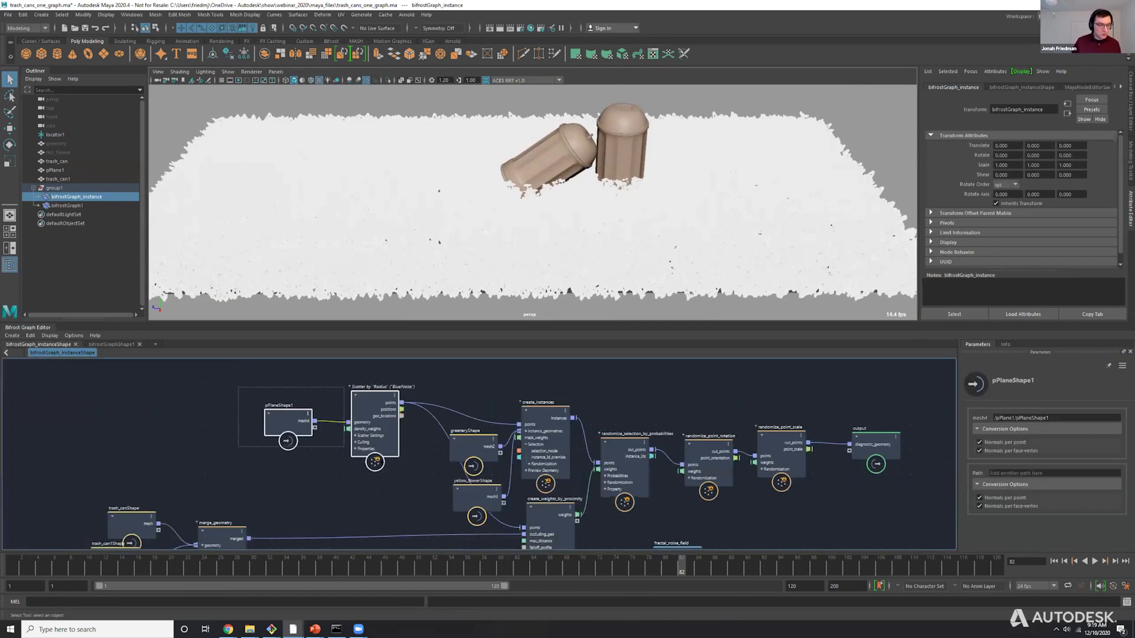
key("Delete")
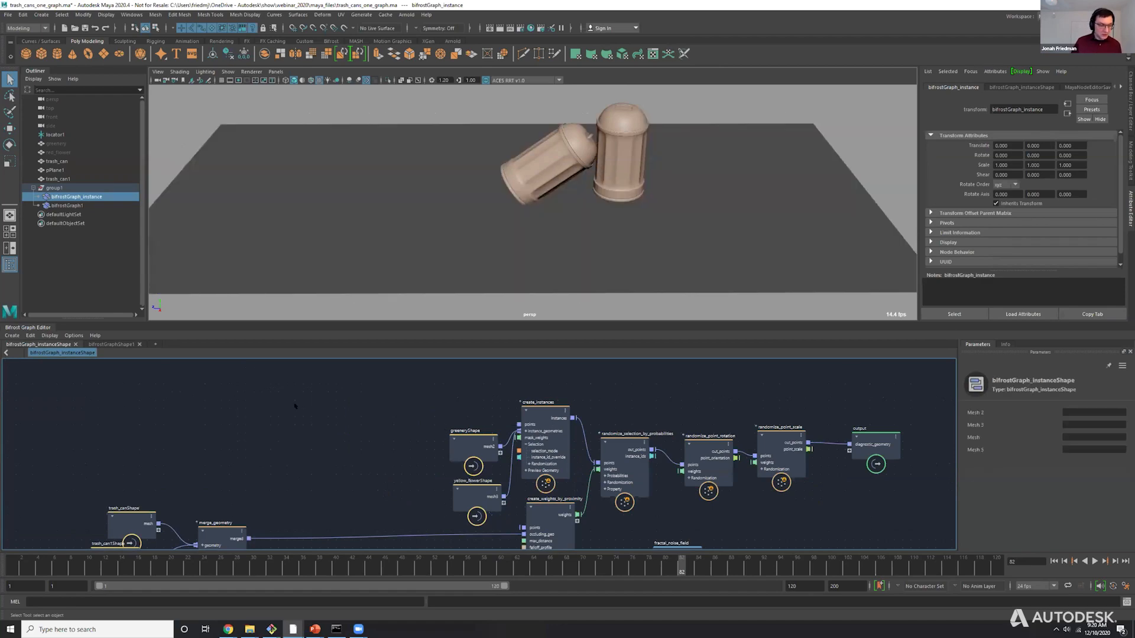
Add bifrostGraph1 as an input to the instance graph and connect its points to create_instances and create_weights_by_proximity.
left_click(58, 205)
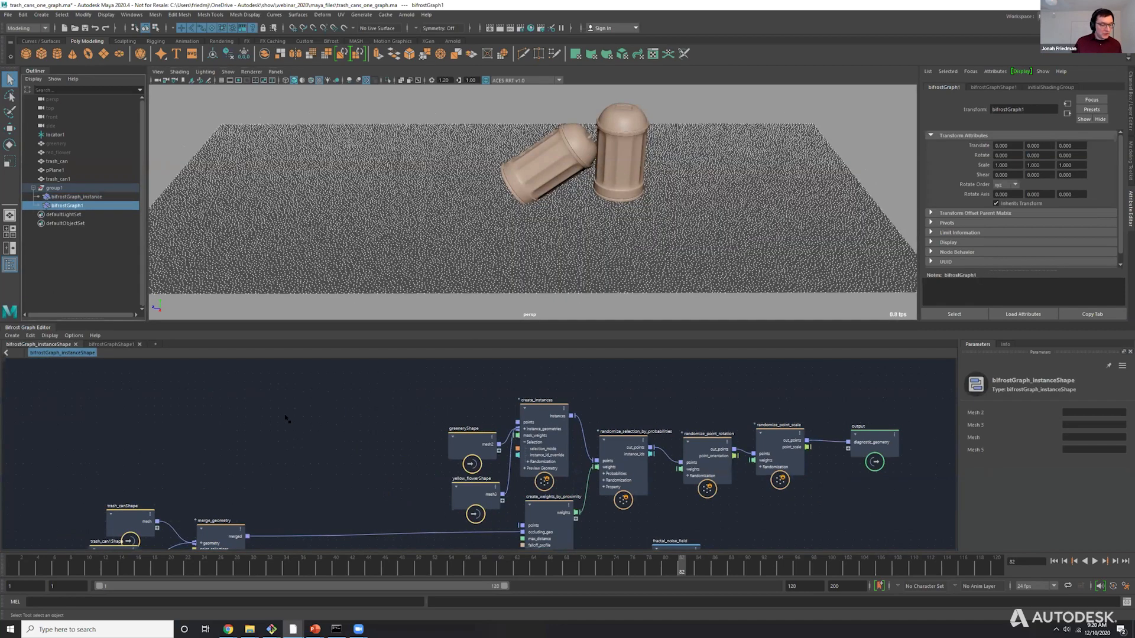
middle_click_drag(287, 417, 287, 418)
left_click_drag(306, 431, 517, 422)
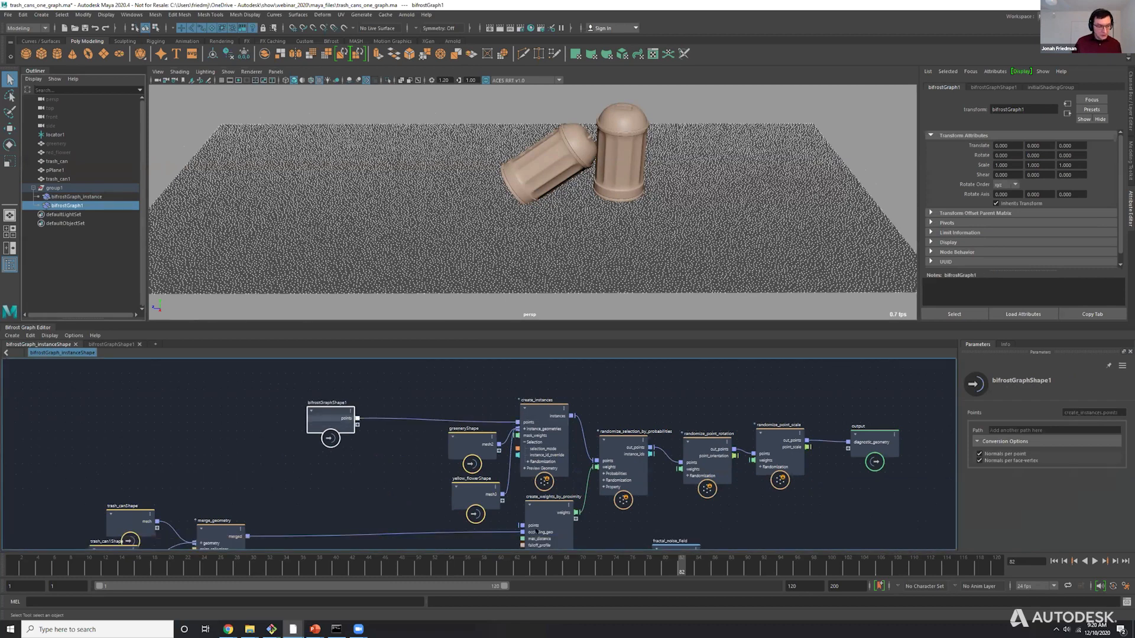
left_click_drag(357, 419, 522, 526)
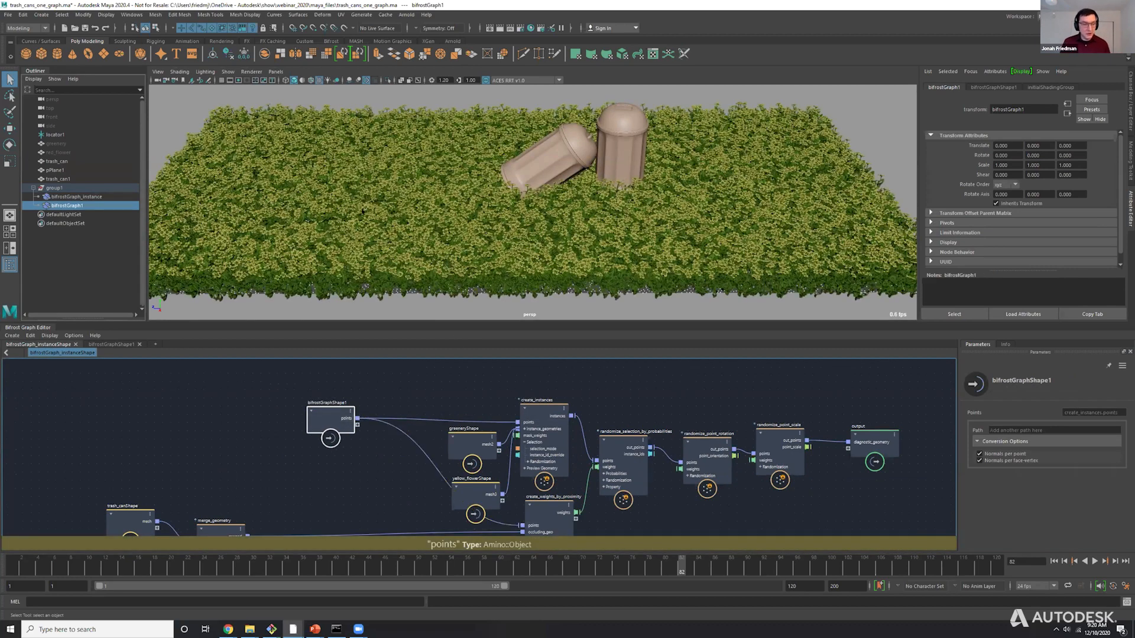
Rename bifrostGraph1 to bifrostGraph_scattering and place it above bifrostGraph_instance in the Outliner.
left_click(70, 197)
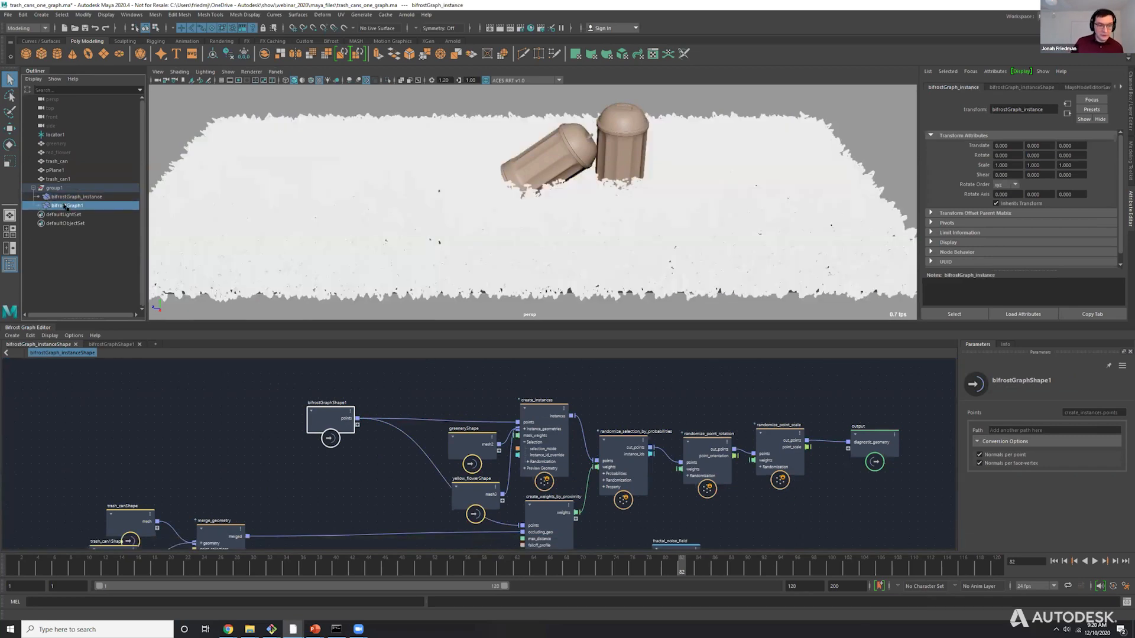
double_click(67, 206)
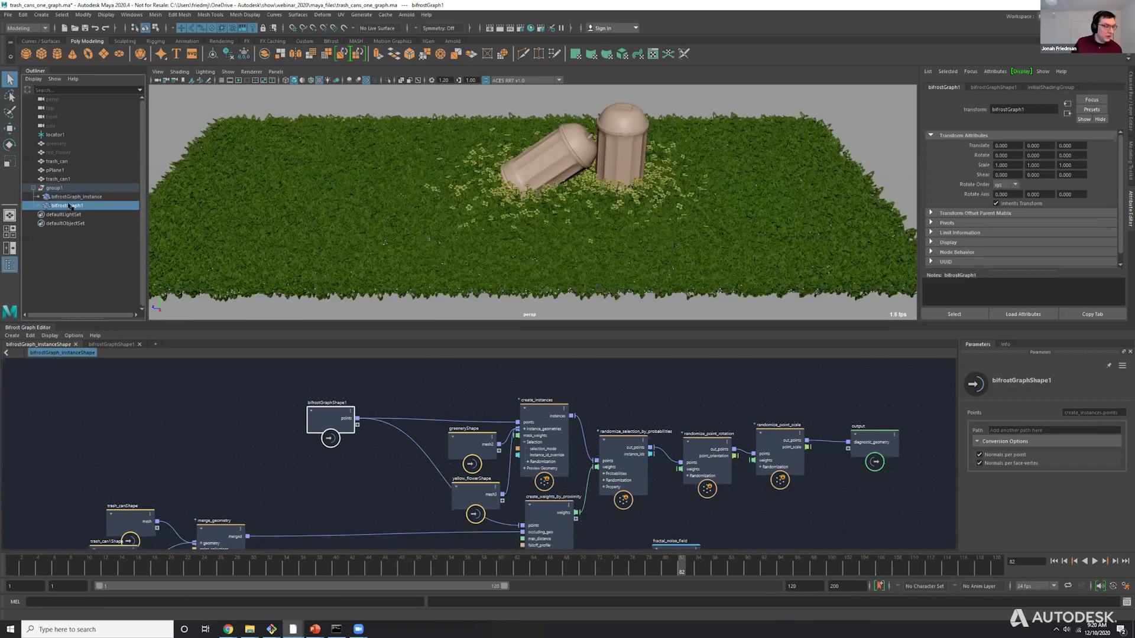
key("BackSpace")
type("_s")
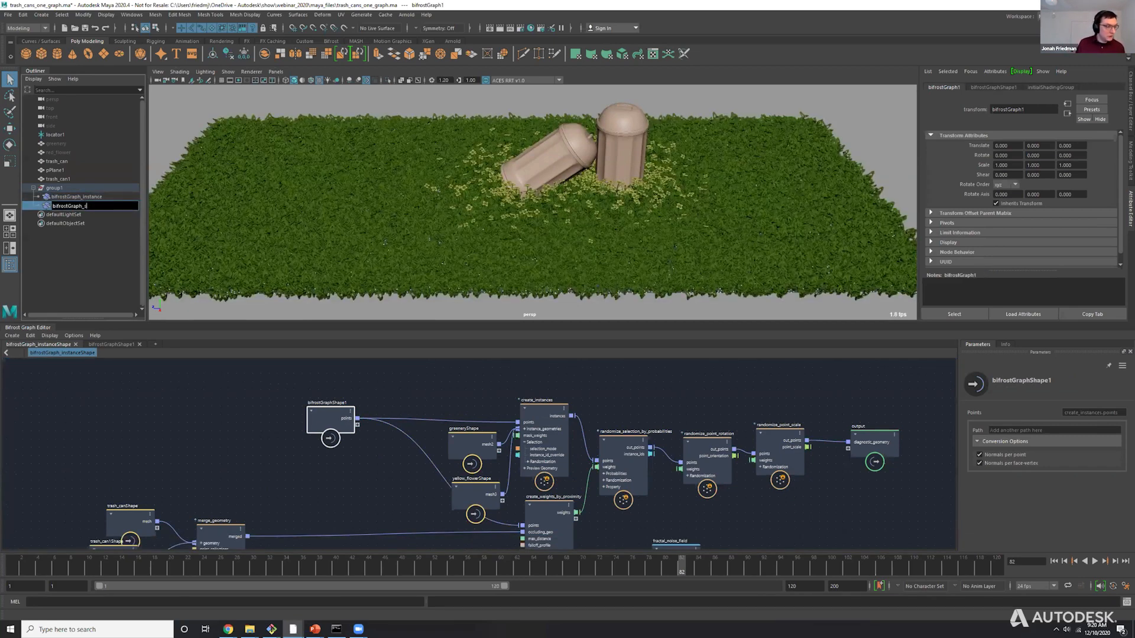
type("cattering")
key("Return")
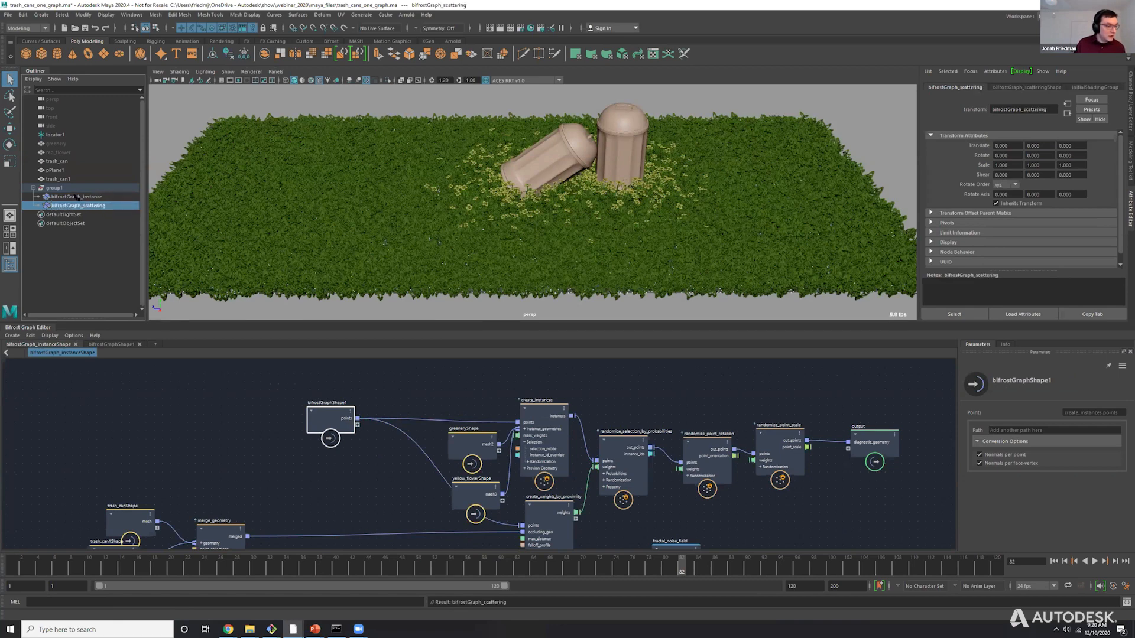
middle_click_drag(77, 198, 76, 207)
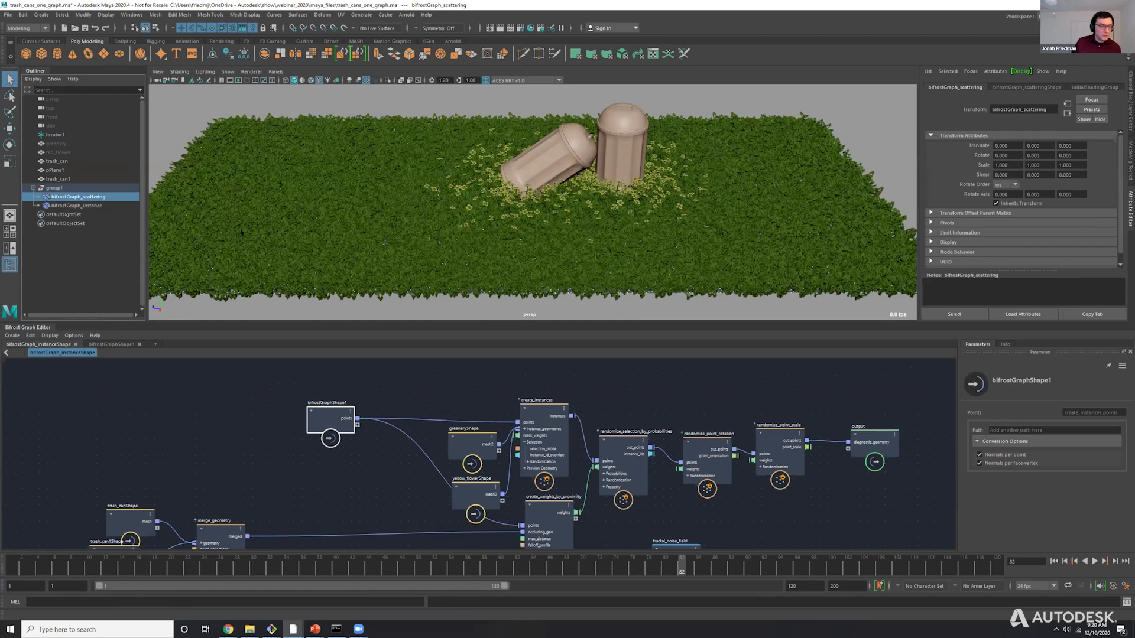
left_click(76, 205)
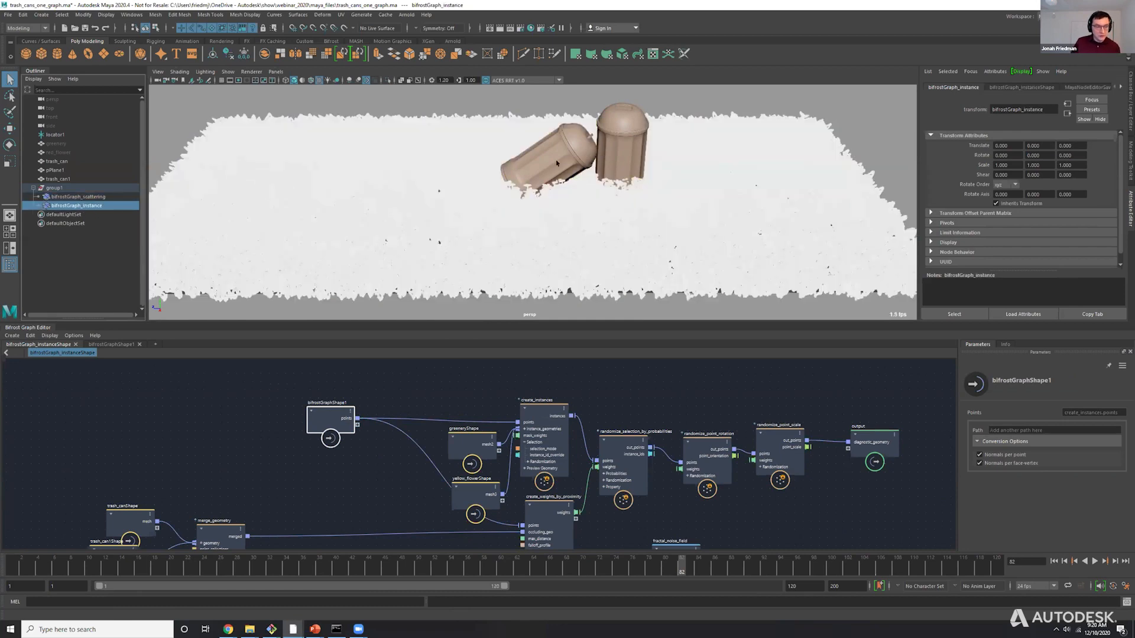
Move the tipped trash can across the greenery and undo the move.
left_click(553, 158)
key("w")
left_click_drag(518, 184, 582, 188)
key("q")
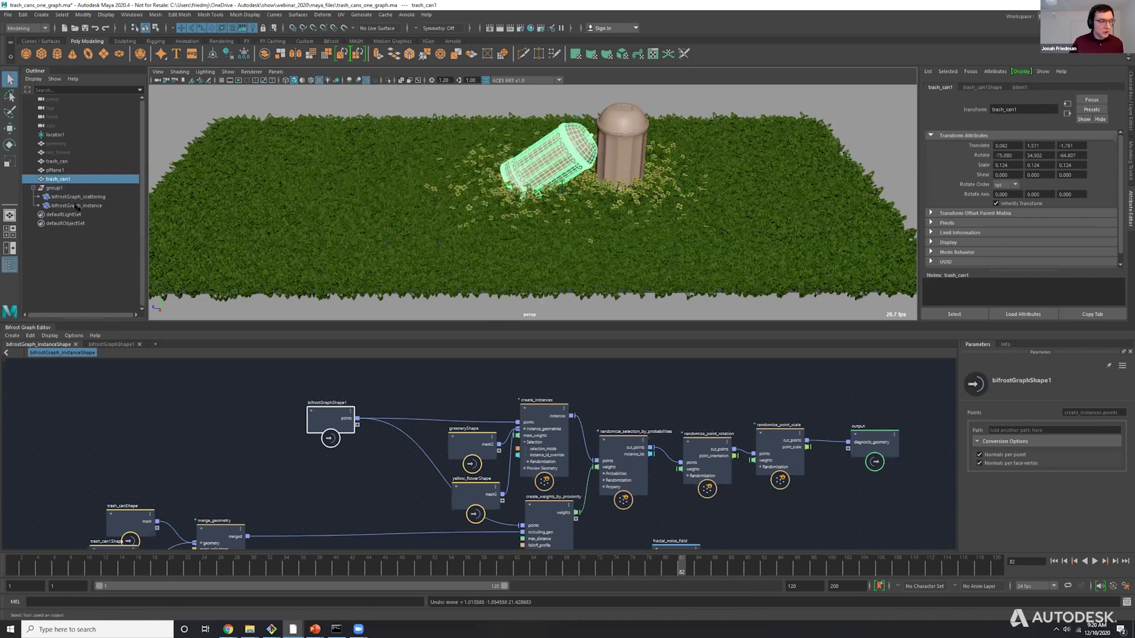
Graph the input and output connections of bifrostGraph_scattering in the Node Editor.
left_click(77, 197)
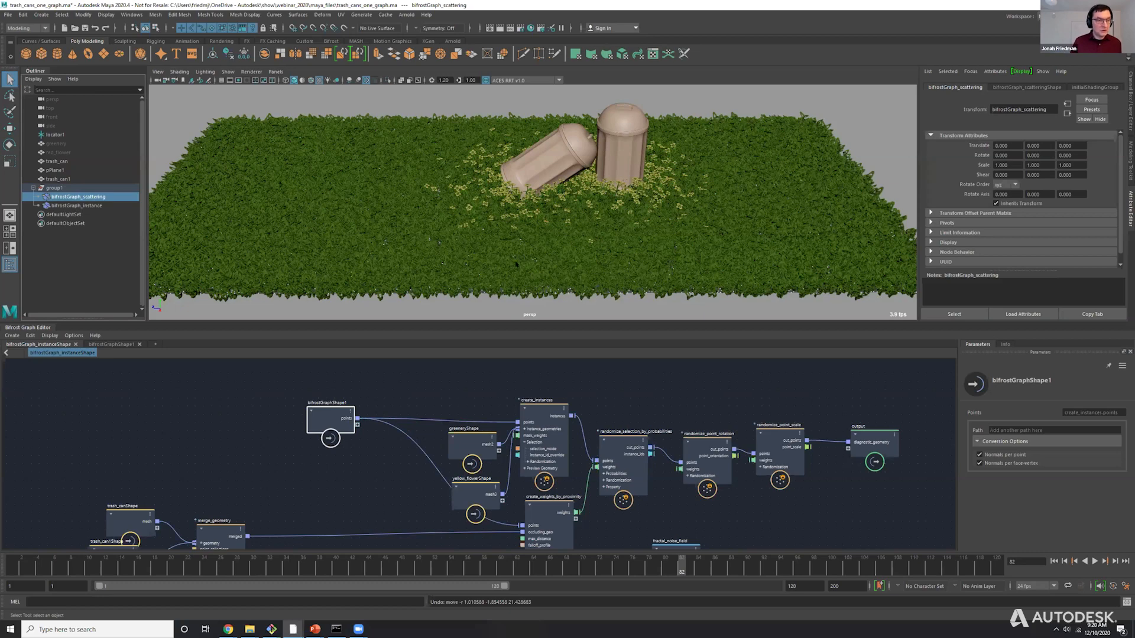
key("alt+Tab")
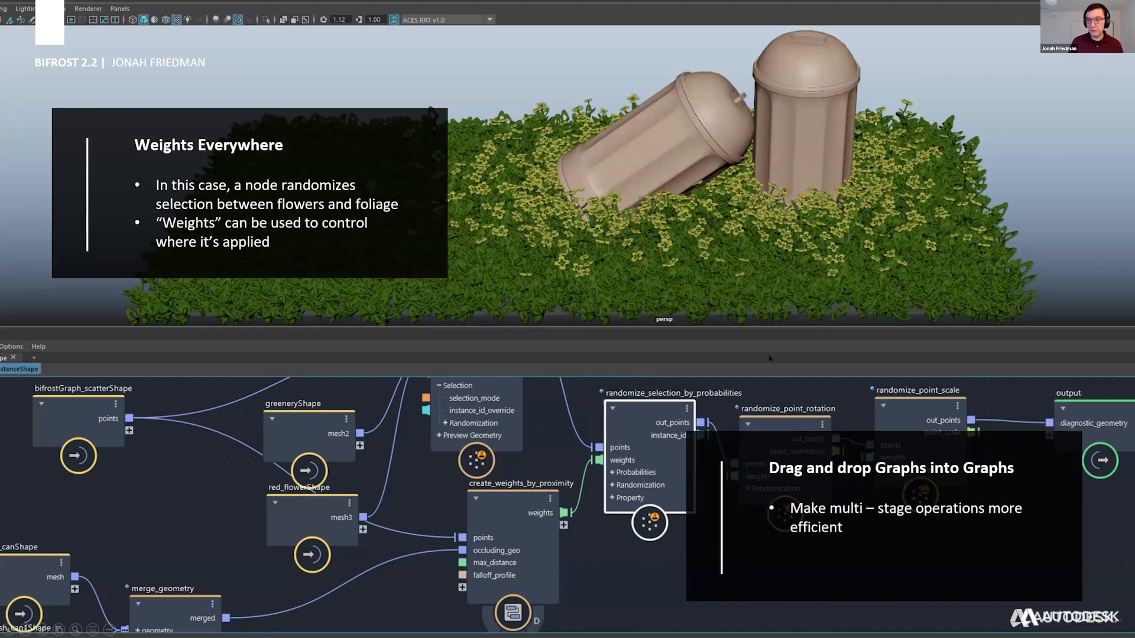
key("alt+Tab")
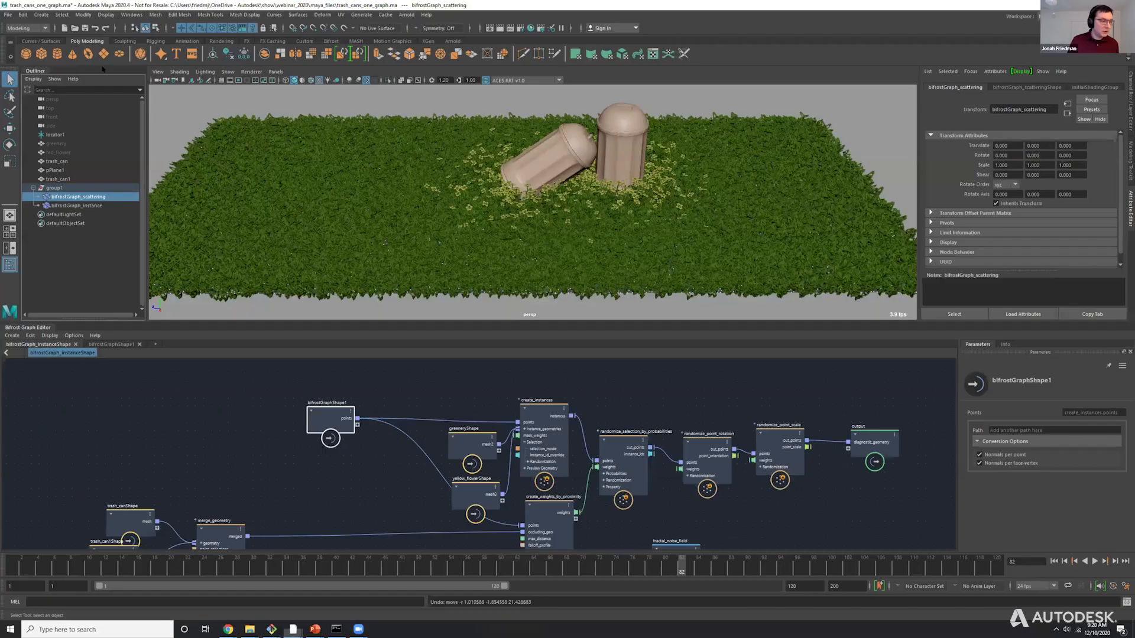
left_click(131, 14)
left_click(147, 130)
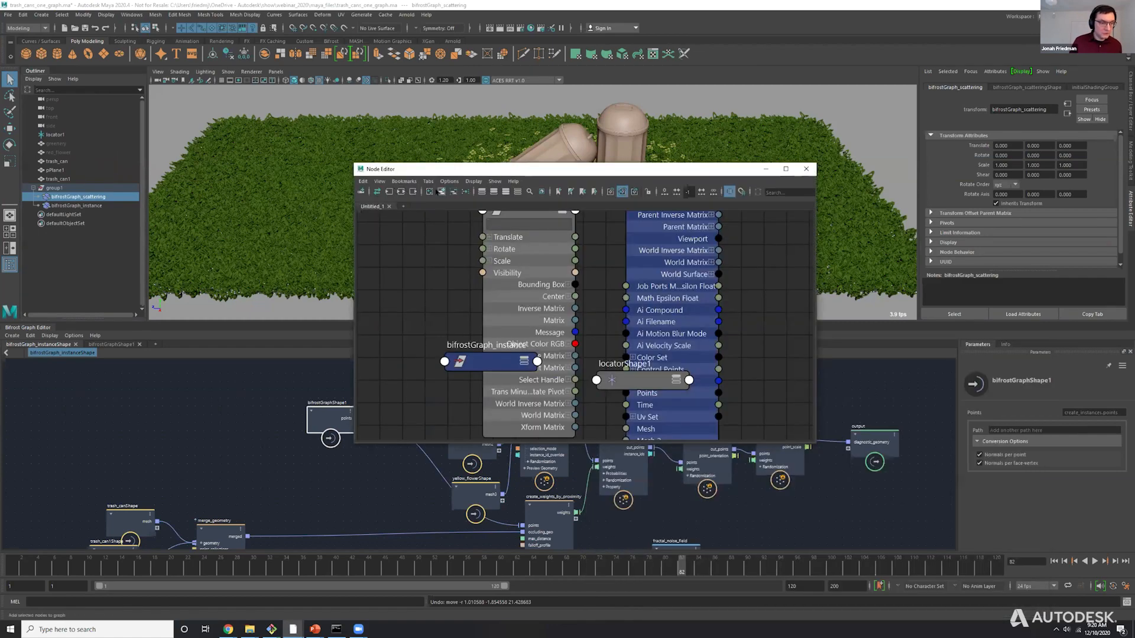
left_click(401, 191)
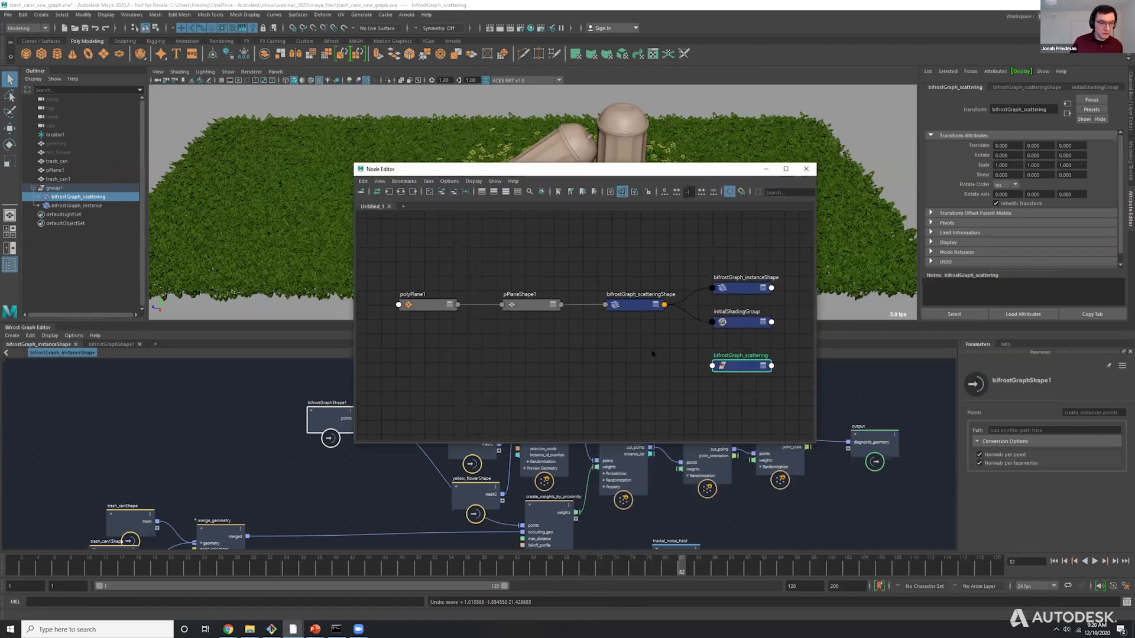
Expand the scattering and instance shape nodes to examine the connection between their ports, and close the Node Editor.
left_click(654, 307)
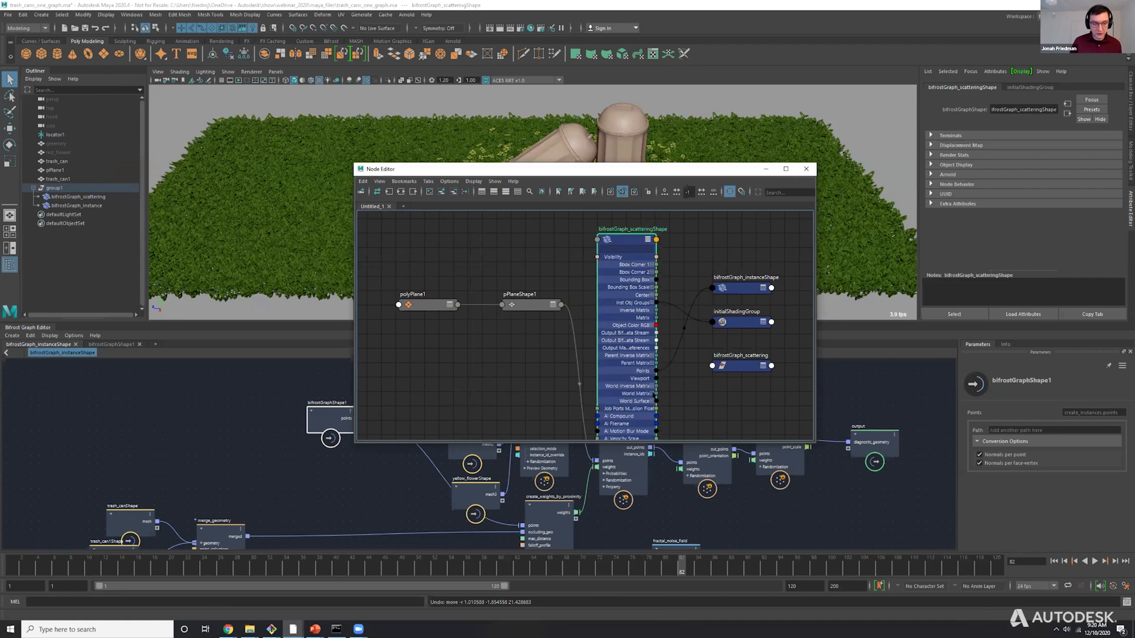
left_click(736, 291)
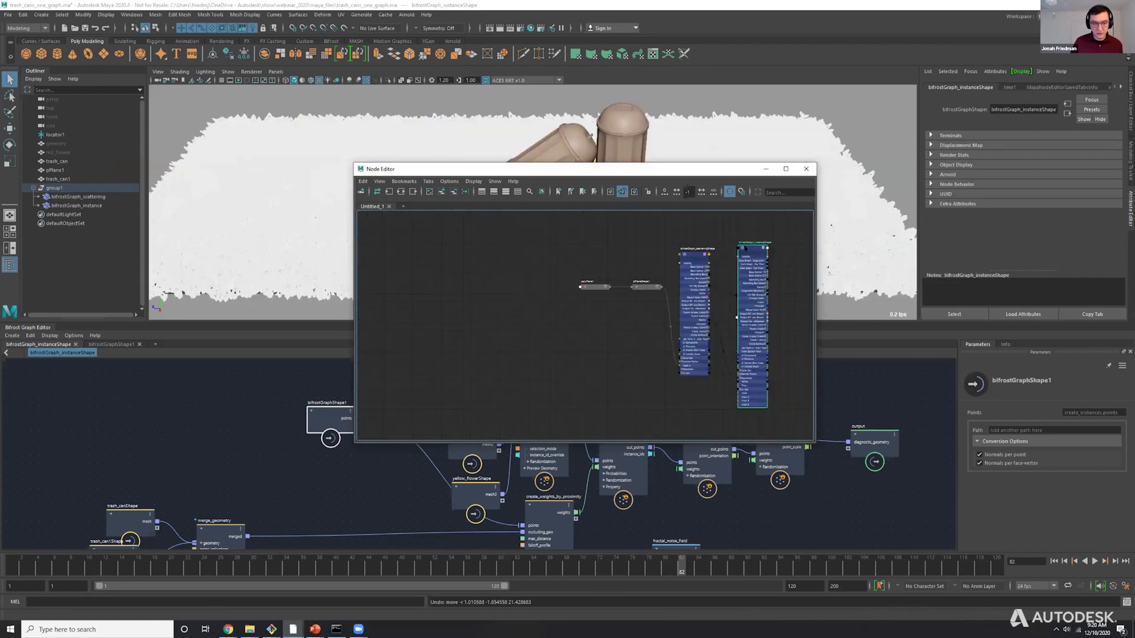
scroll(771, 402, "up", 2)
left_click_drag(743, 324, 746, 157)
middle_click_drag(663, 274, 667, 176, "alt")
left_click_drag(690, 366, 653, 368)
left_click(806, 169)
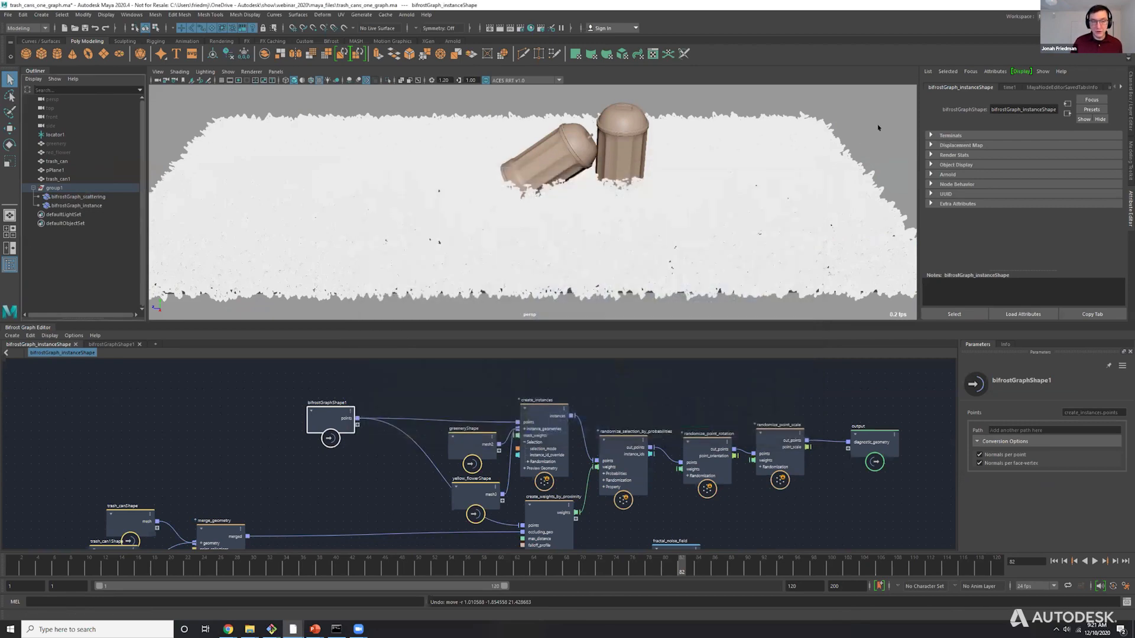
Switch to the presentation and advance to the Interpreted Auto Ports slide.
key("alt+Tab")
key("alt+Tab")
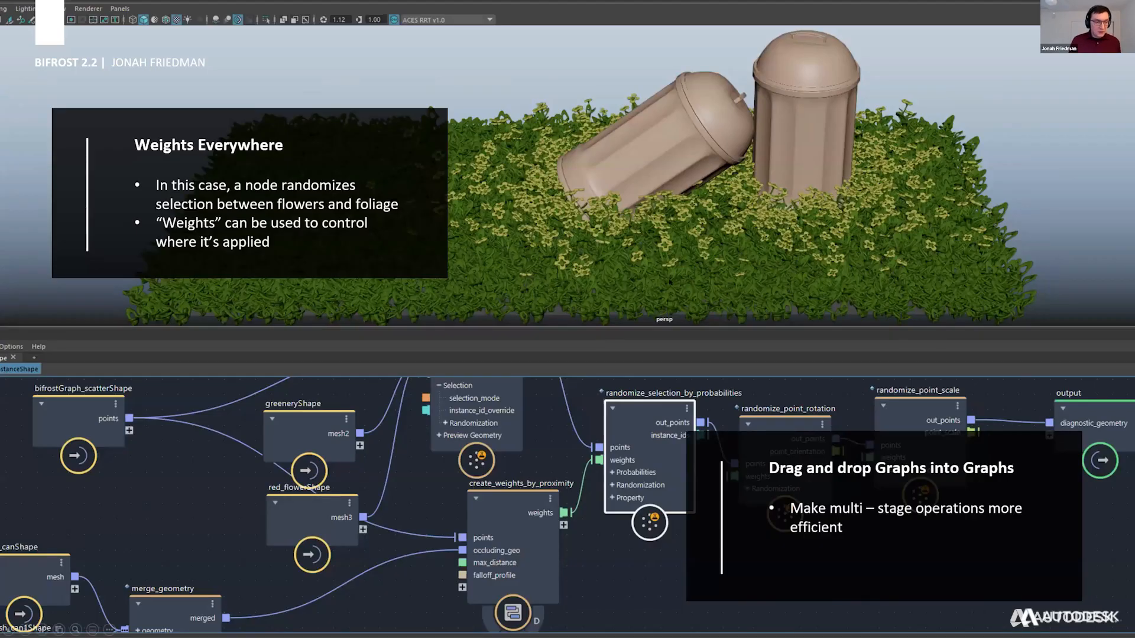
key("Right")
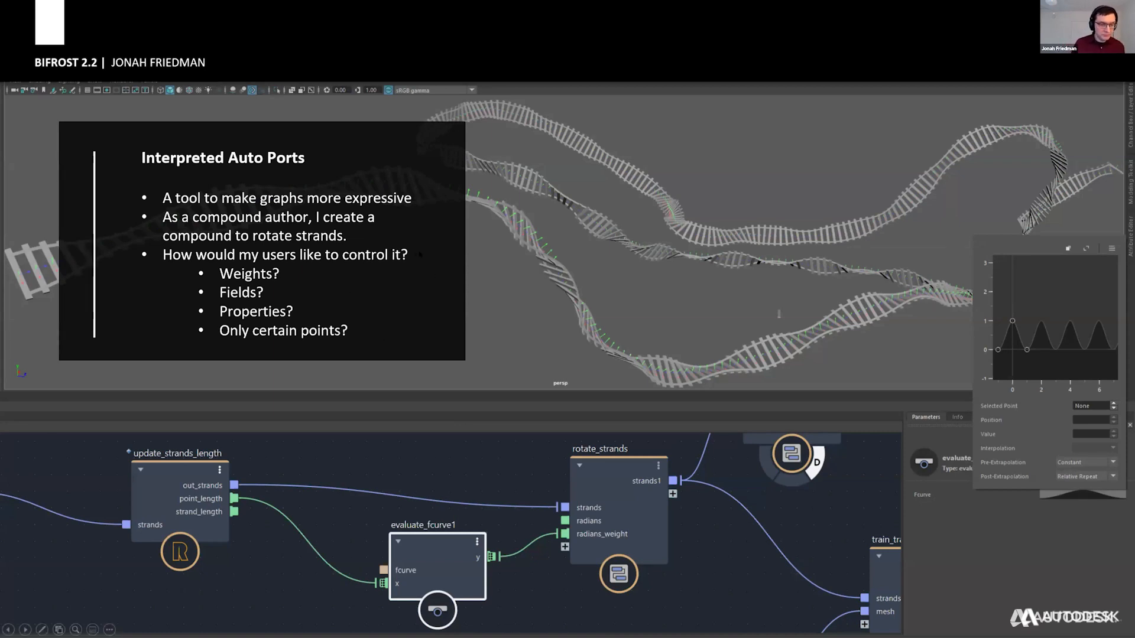
Switch back to Maya and open the train_tracks.ma scene without saving the changes to the trash can scene.
key("alt+Tab")
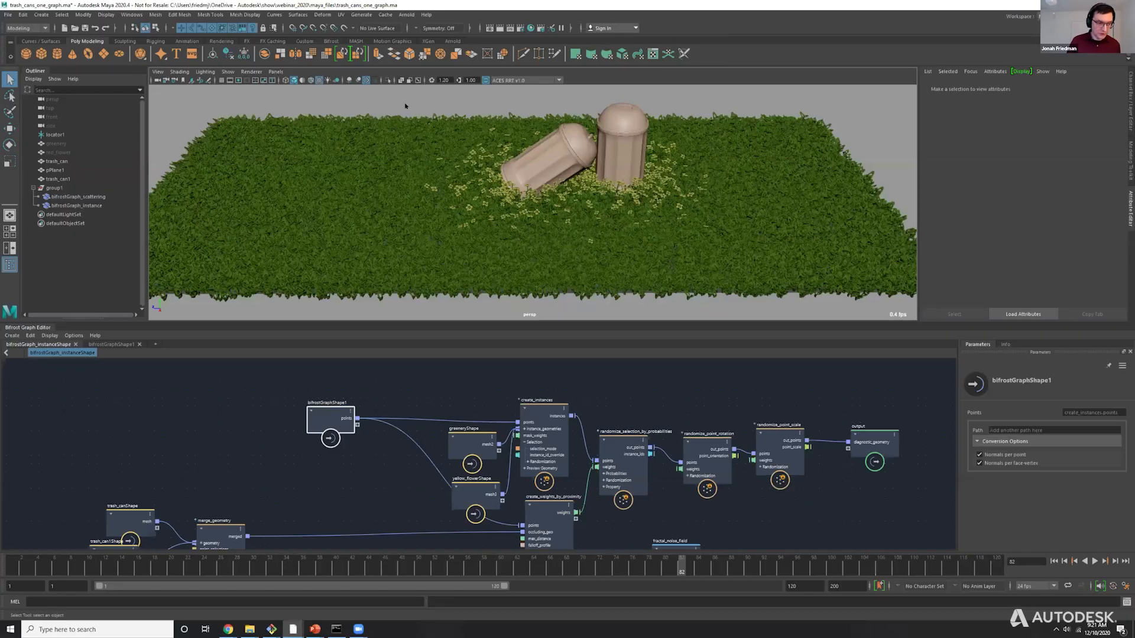
key("ctrl+o")
double_click(408, 326)
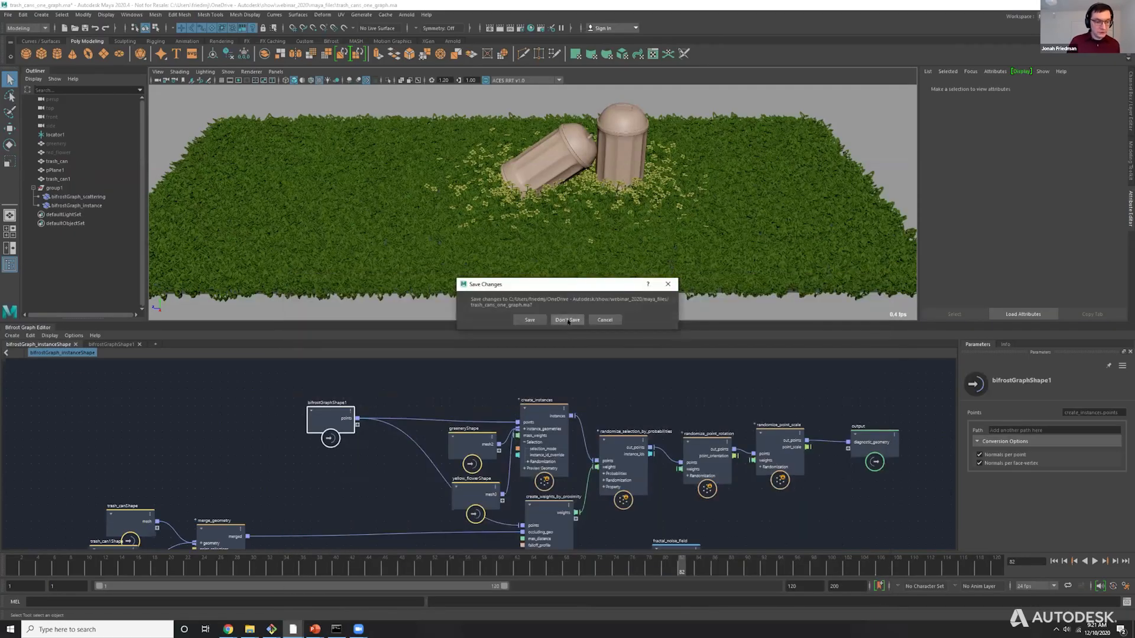
left_click(568, 320)
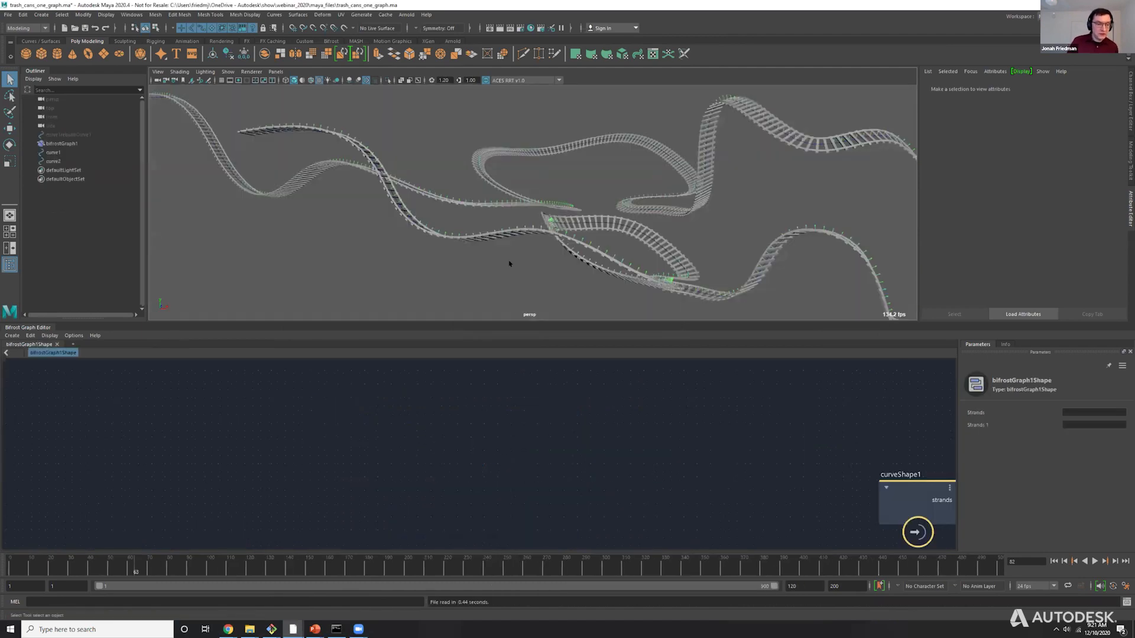
Display the train tracks in wireframe, examine the strand orientation arrows up close, and change the viewport background to black.
key("alt+Tab")
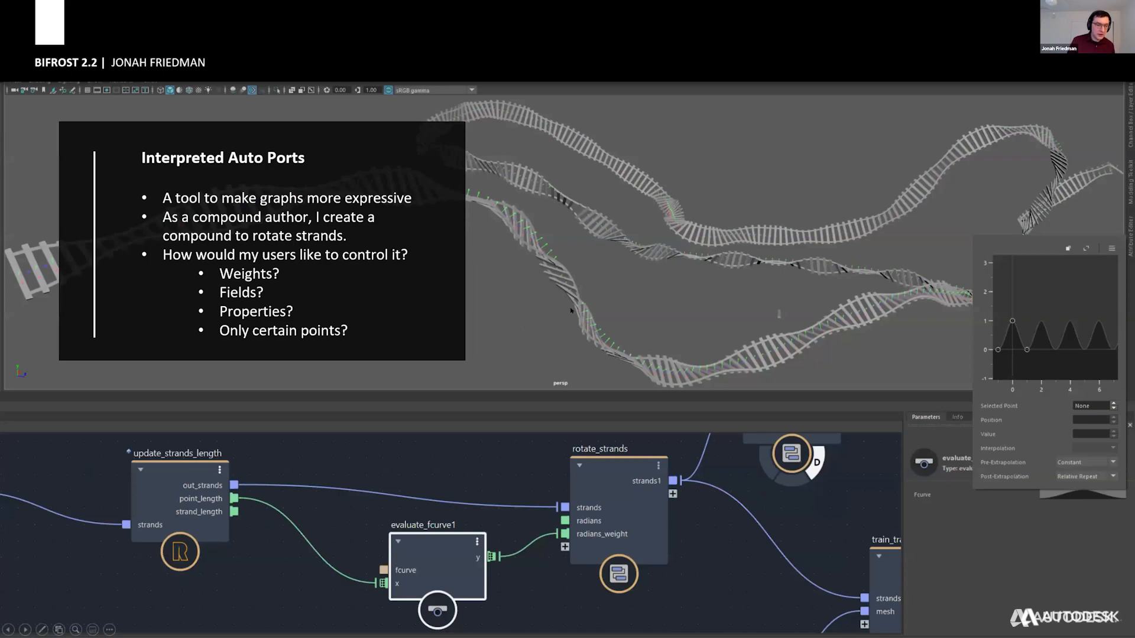
key("alt+Tab")
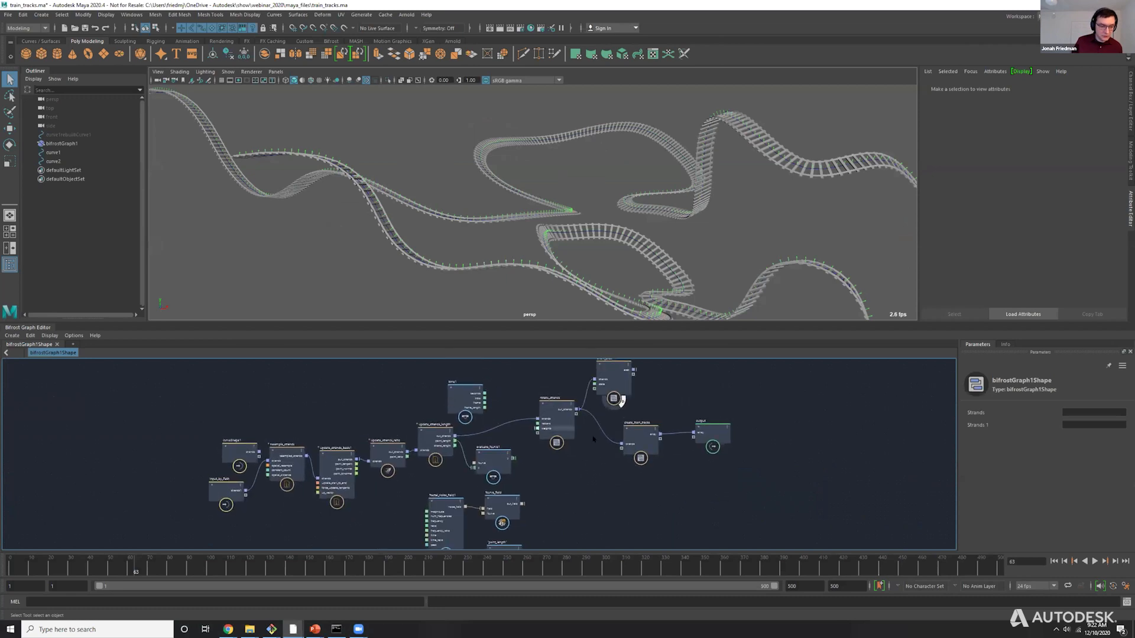
left_click_drag(723, 246, 588, 236, "alt")
scroll(600, 220, "up", 10)
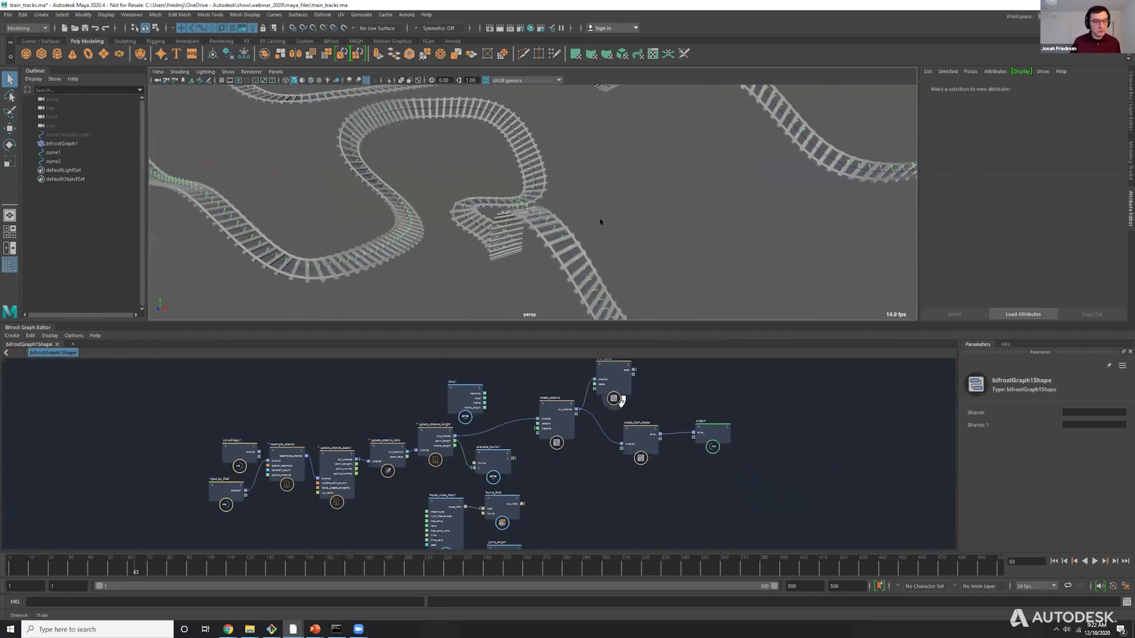
key("4")
scroll(551, 213, "down", 5)
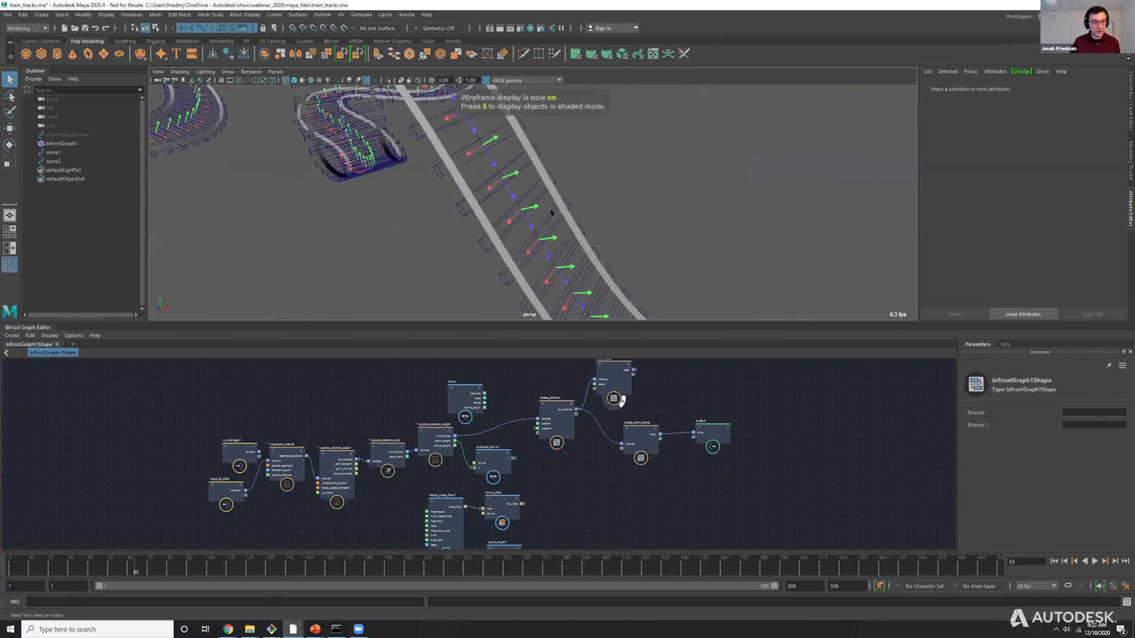
scroll(511, 211, "up", 8)
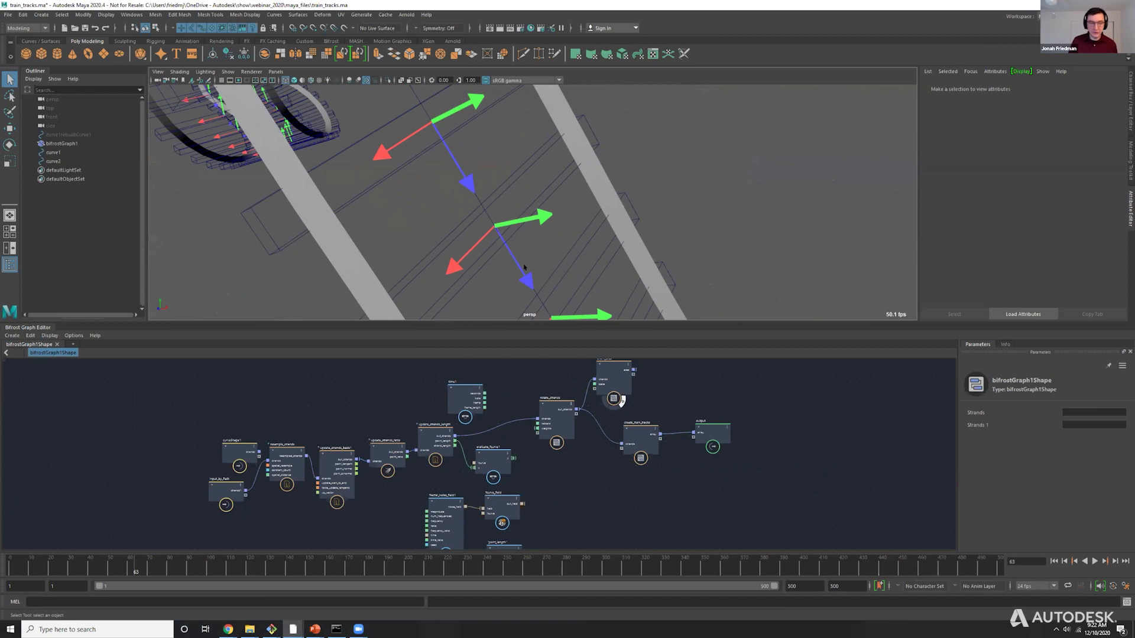
key("alt+b")
key("alt+b")
key("alt+b")
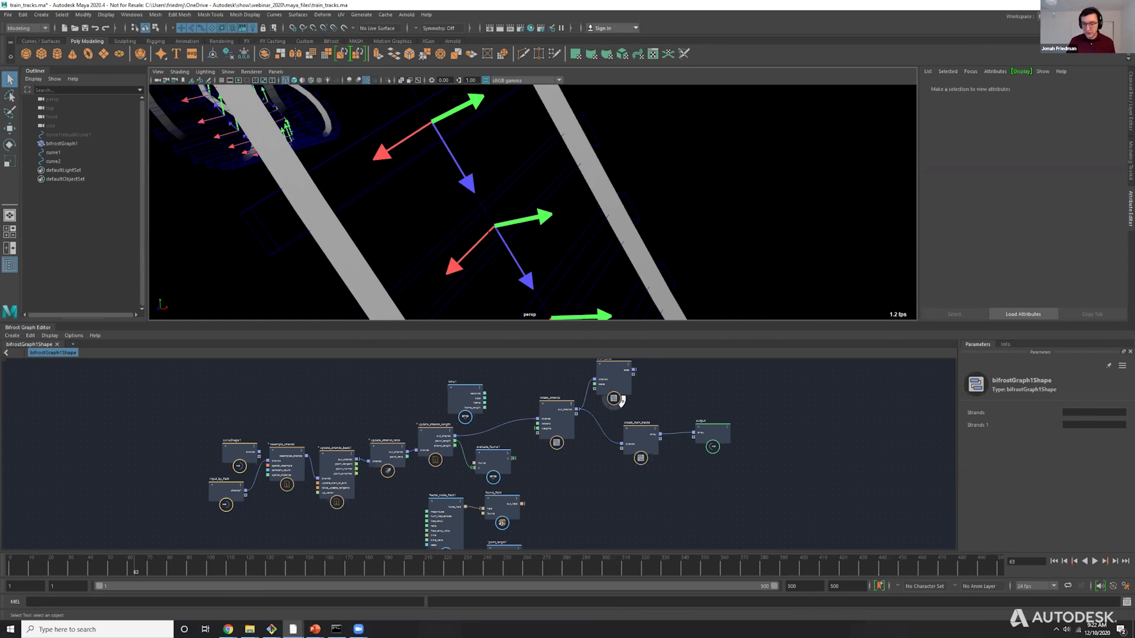
Connect the seconds output of time1 to the radians input of rotate_strands.
left_click(553, 416)
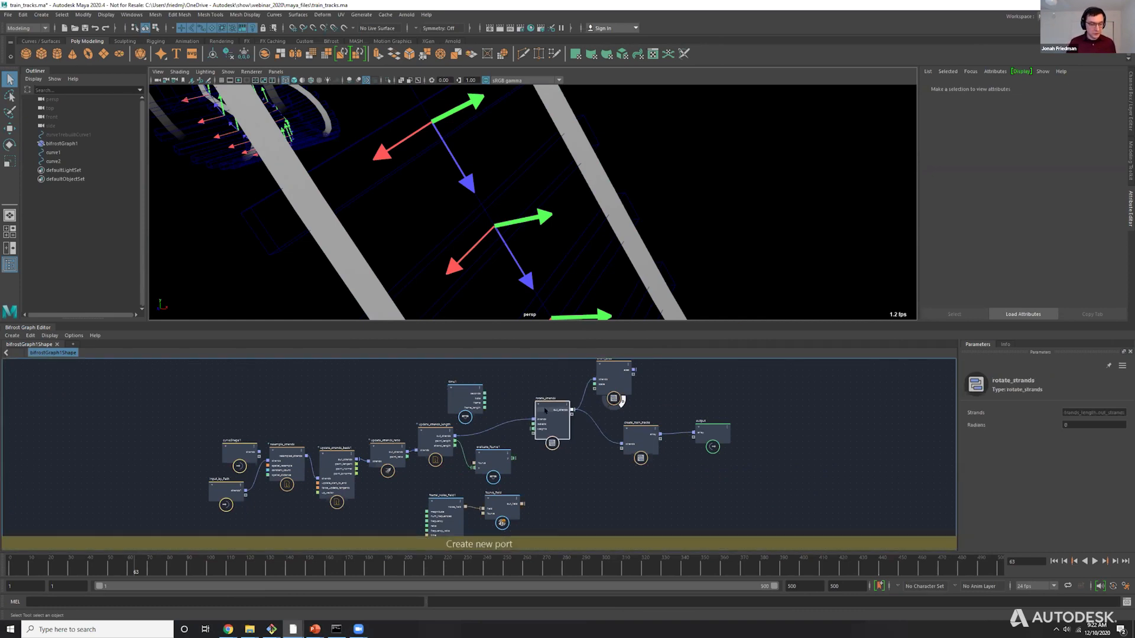
scroll(554, 416, "up", 3)
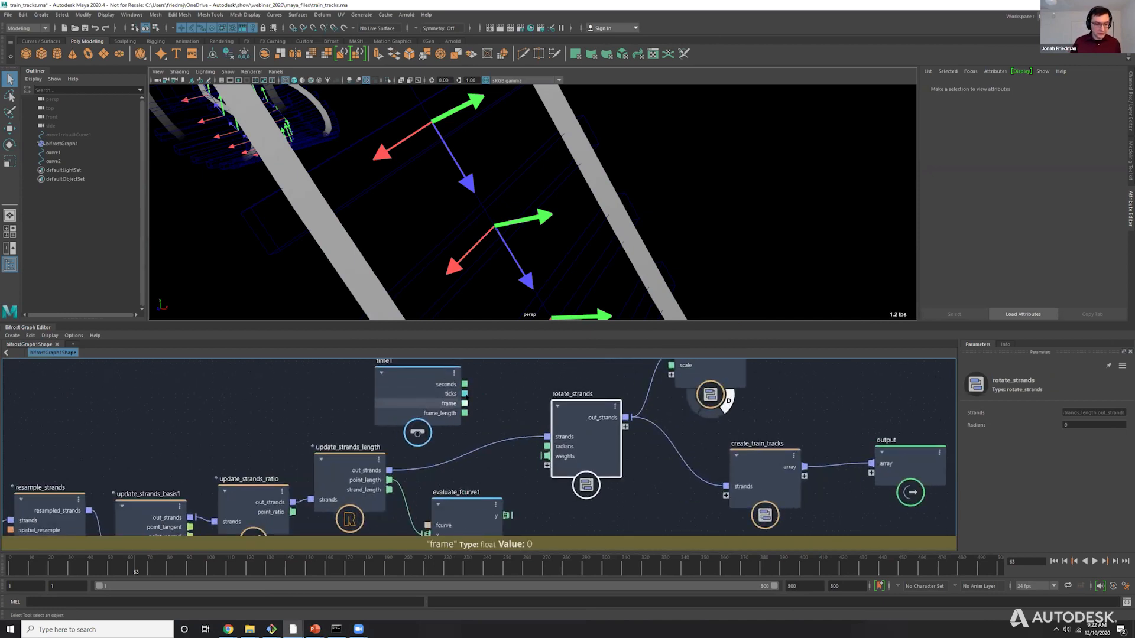
left_click_drag(402, 384, 422, 387)
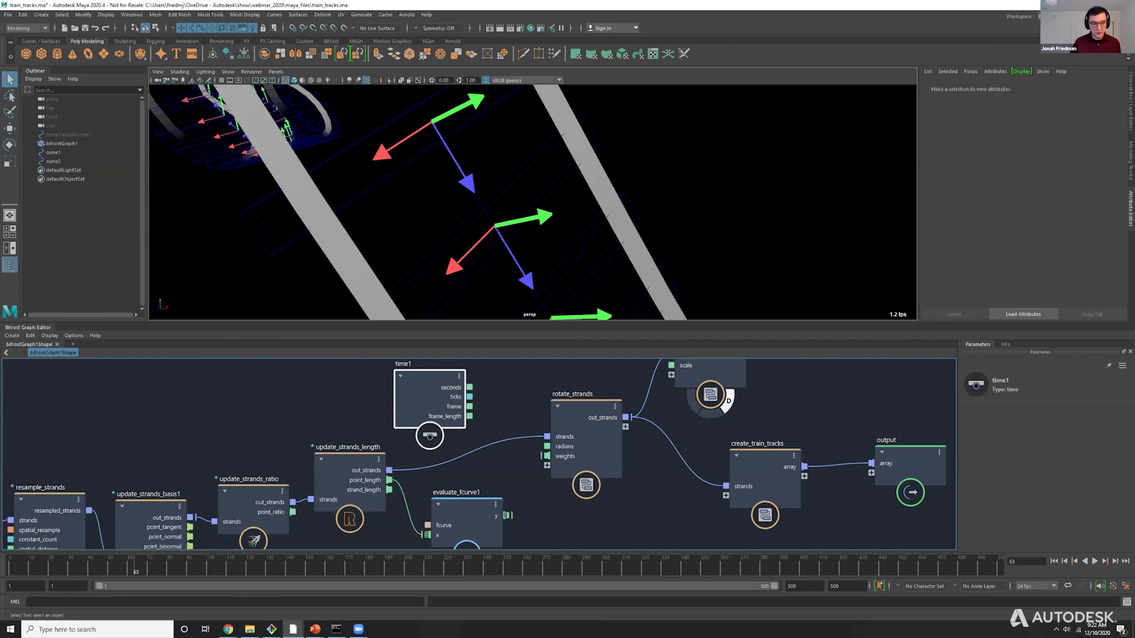
left_click_drag(546, 446, 546, 446)
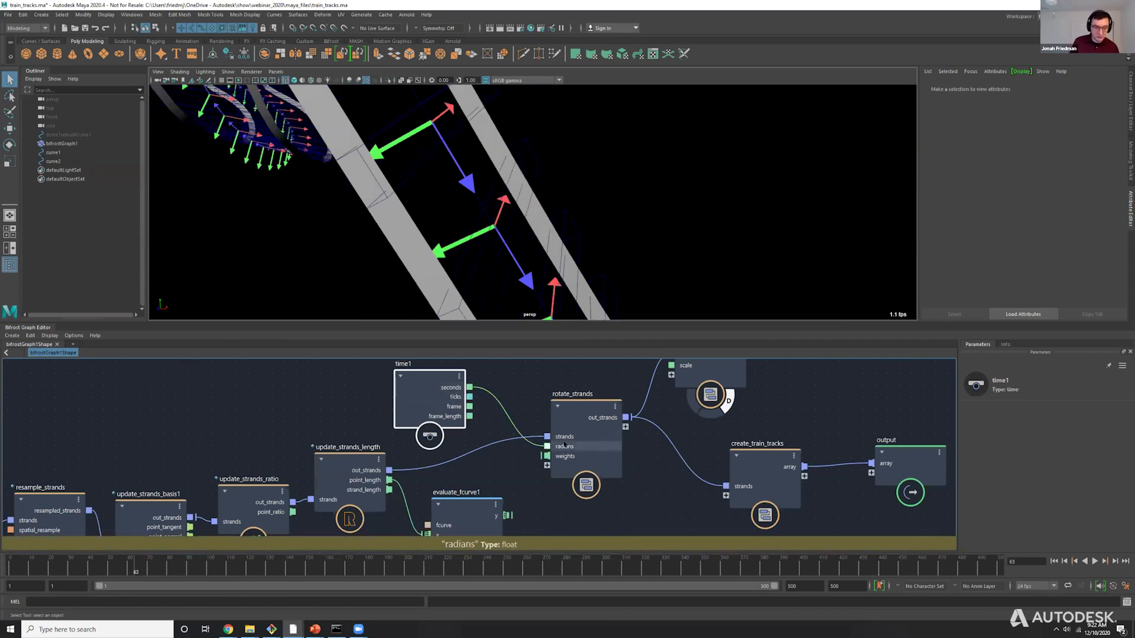
Return the viewport to shaded display and play the animation to watch the tracks rotate, stopping at frame 247.
right_click_drag(532, 225, 414, 219, "alt")
middle_click_drag(414, 218, 390, 160, "alt")
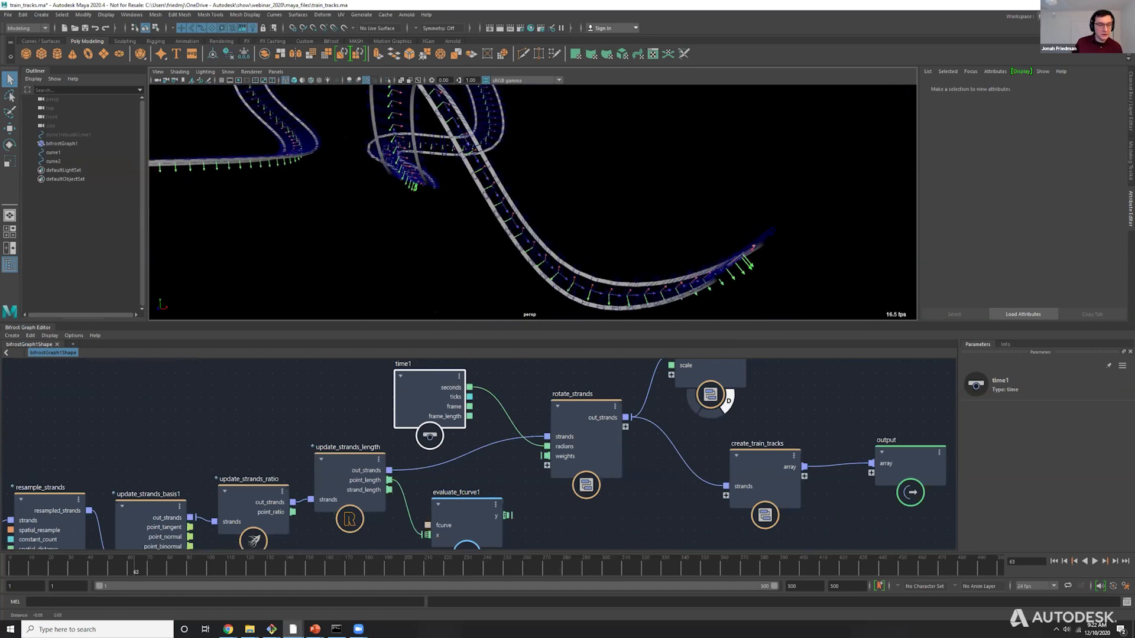
key("5")
left_click(1095, 561)
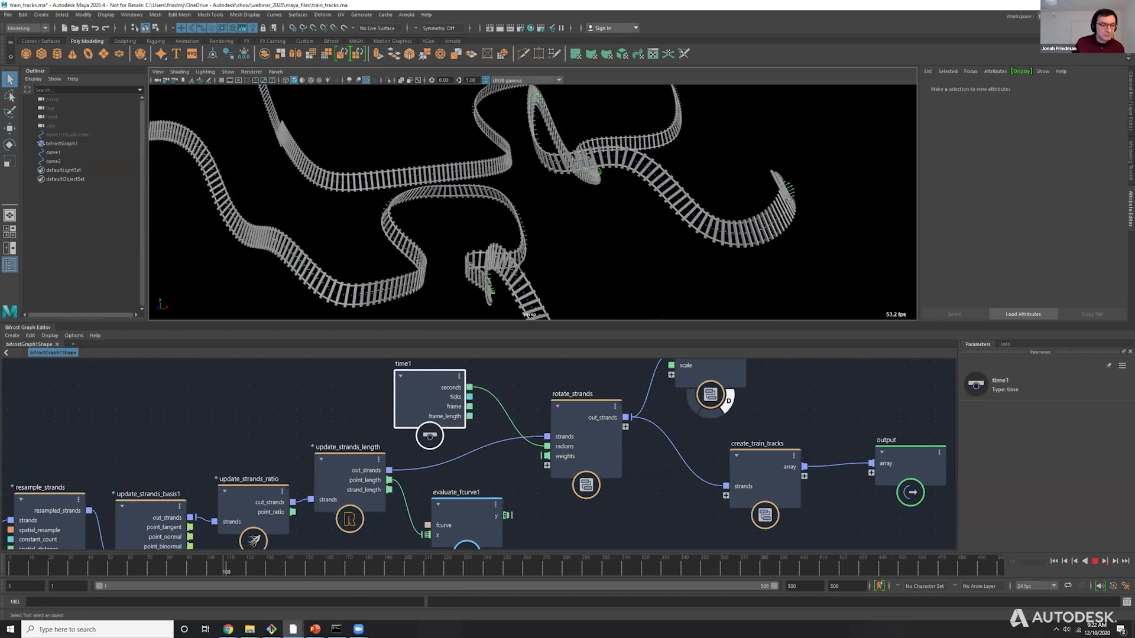
left_click(1096, 562)
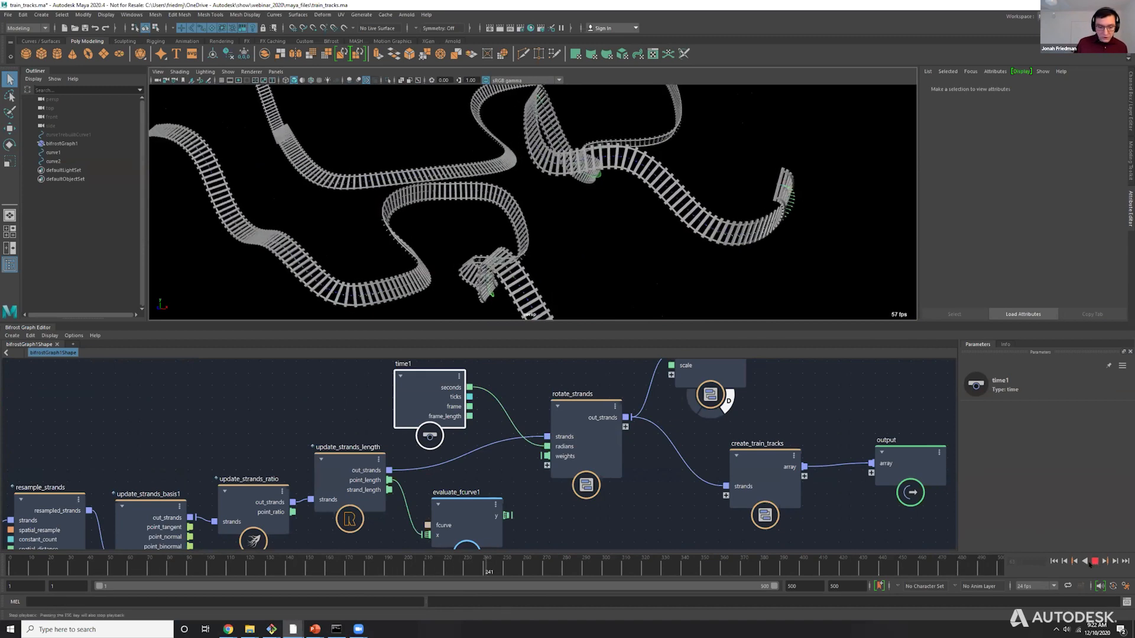
Move the rotate_strands node slightly upward in the Bifrost graph.
scroll(219, 402, "down", 3)
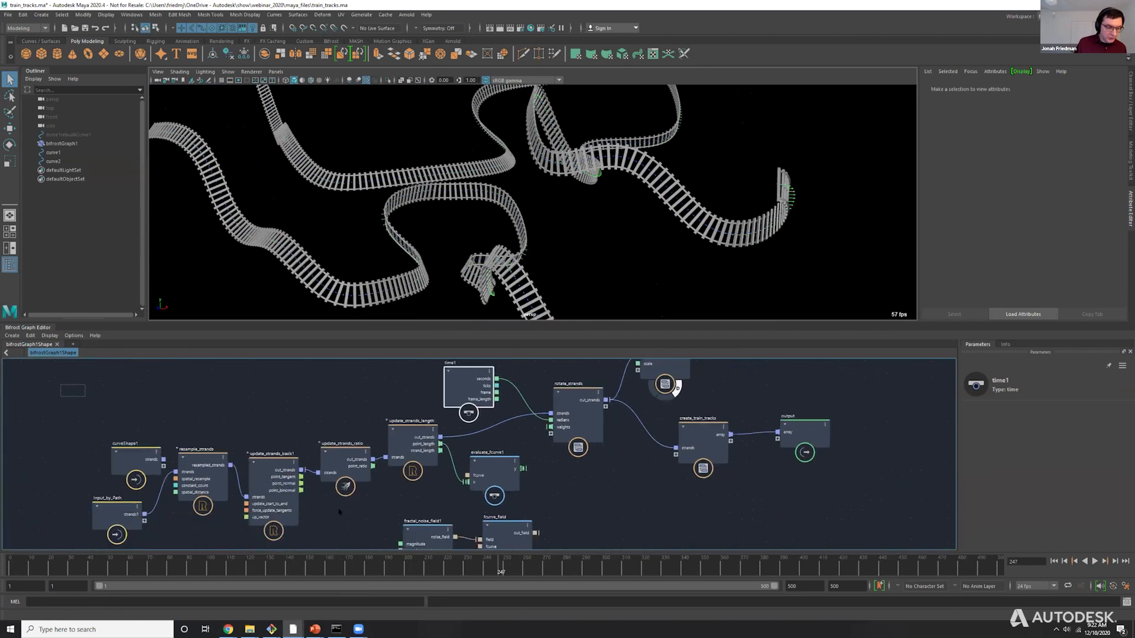
left_click_drag(404, 510, 405, 508)
left_click_drag(582, 406, 586, 399)
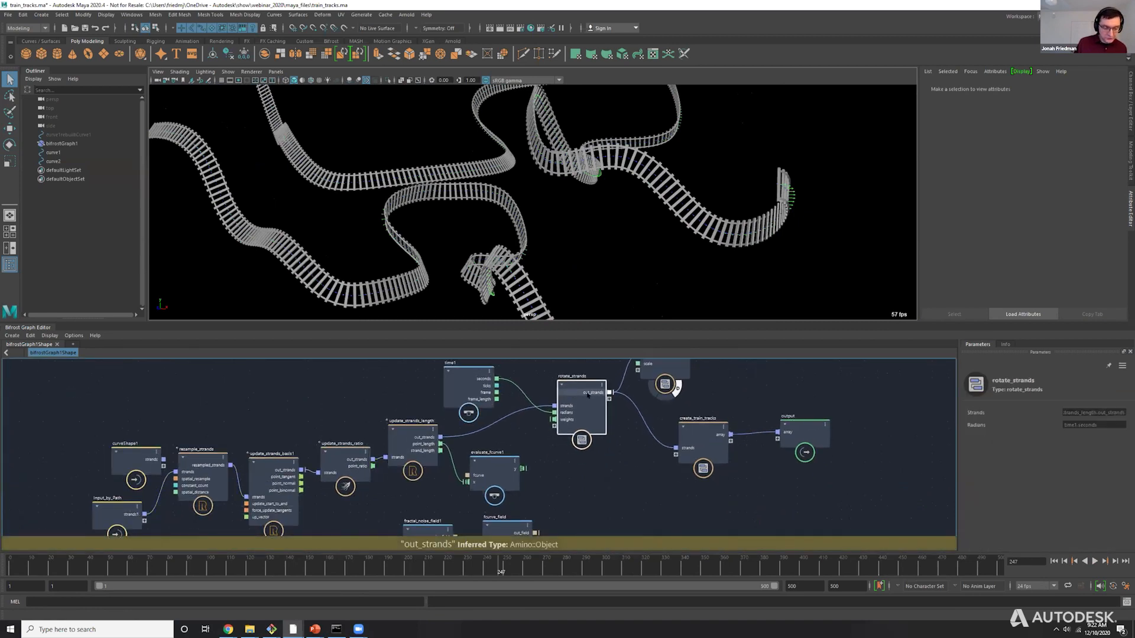
Select the nodes upstream of rotate_strands, from the curve inputs through update_strands_length, and move them away from time1.
left_click_drag(412, 510, 85, 383)
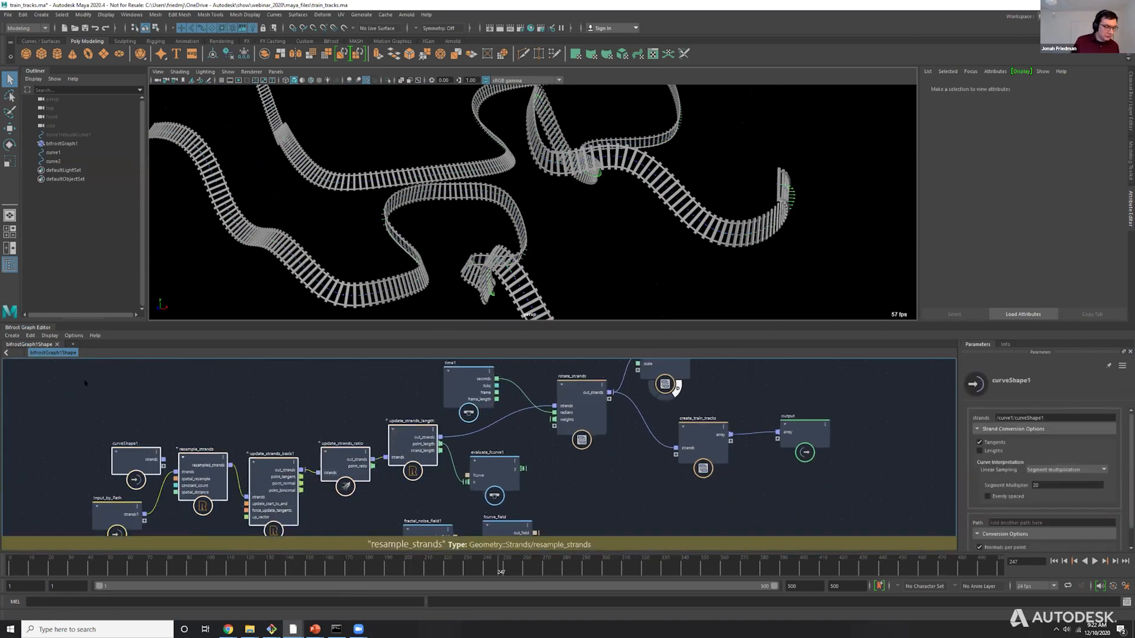
left_click_drag(434, 438, 393, 395)
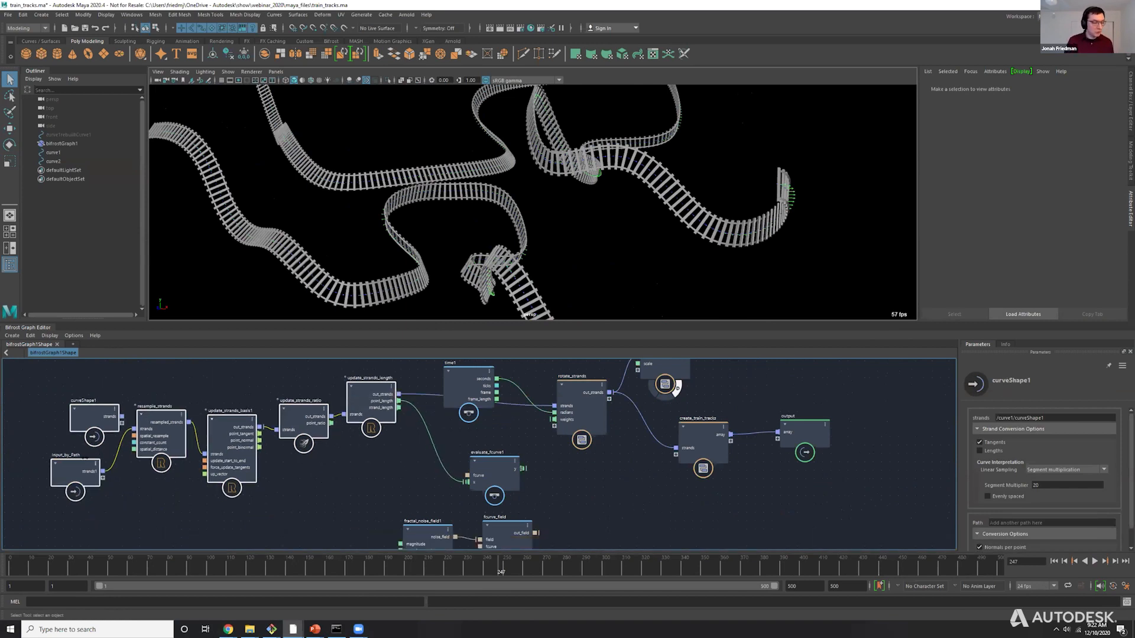
left_click(89, 418)
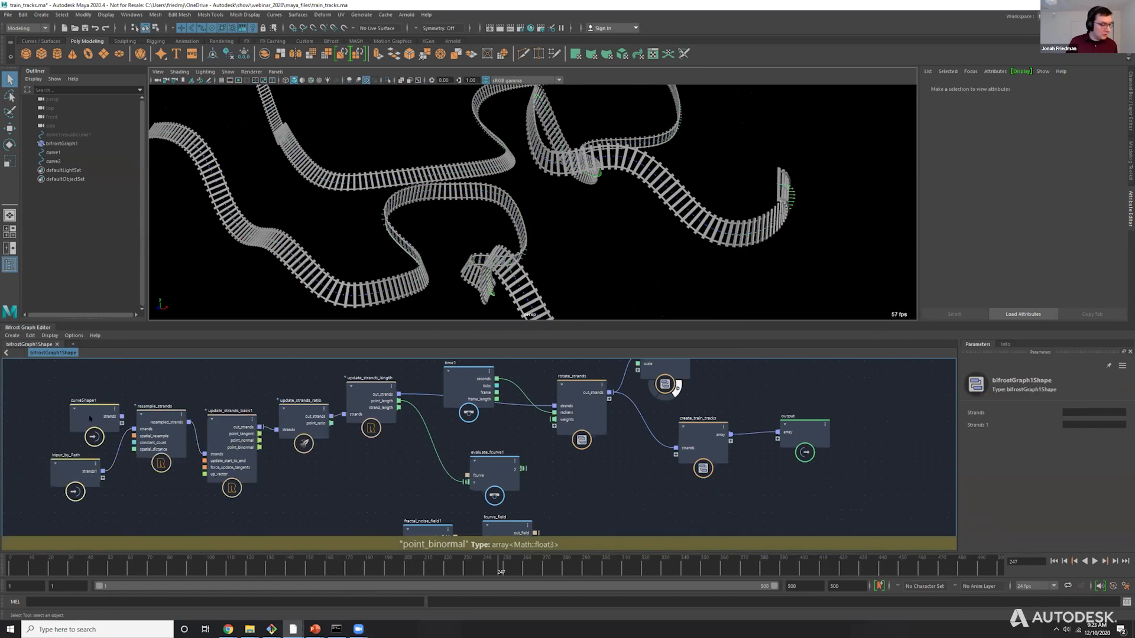
key("Delete")
Adjust the placement of the create_train_tracks and rotate_strands nodes, and scrub the timeline to frame 202.
left_click_drag(700, 438, 716, 439)
scroll(716, 440, "up", 1)
scroll(717, 440, "up", 2)
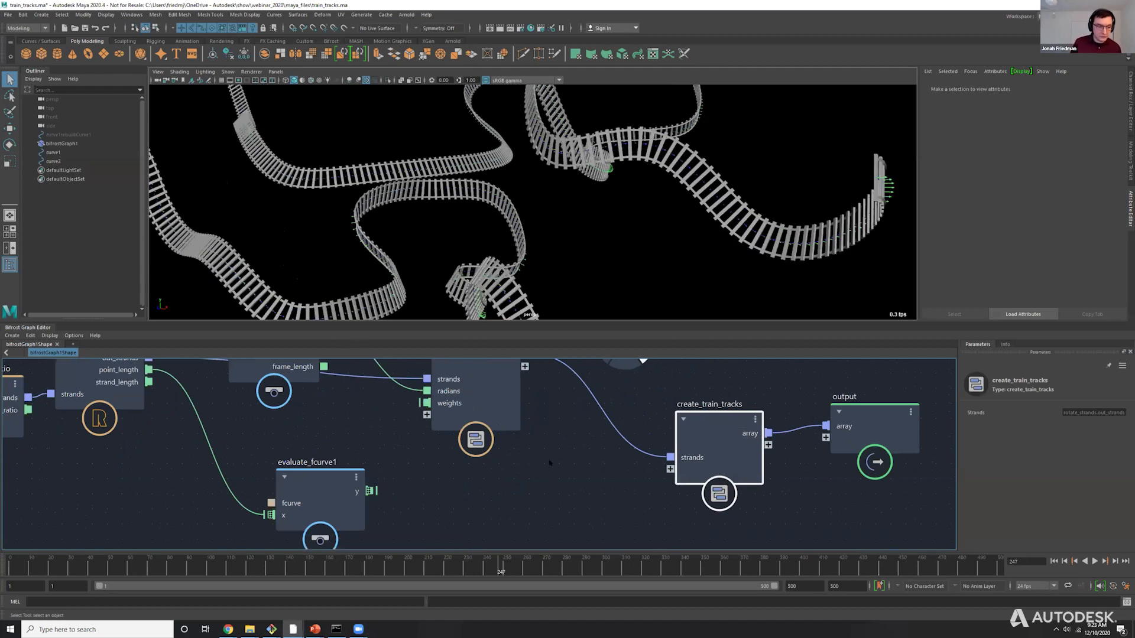
scroll(572, 419, "down", 1)
middle_click_drag(572, 419, 679, 508, "alt")
left_click_drag(592, 459, 593, 422)
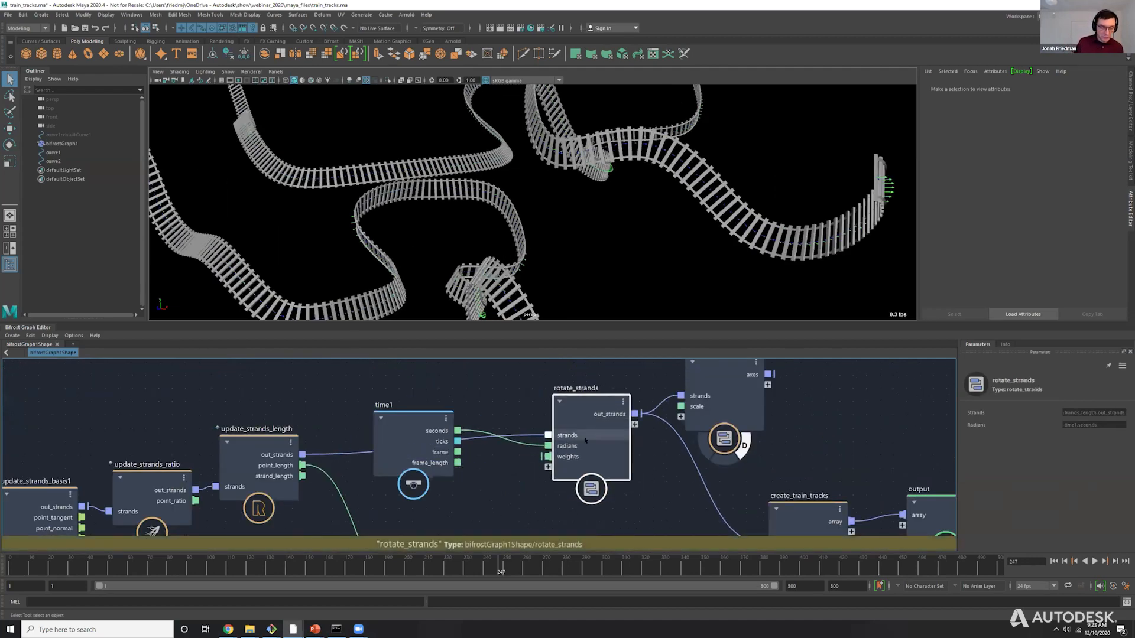
middle_click_drag(496, 535, 504, 523, "alt")
mouse_move(394, 566)
left_mouse_down()
mouse_move(305, 566)
mouse_move(410, 567)
left_mouse_up()
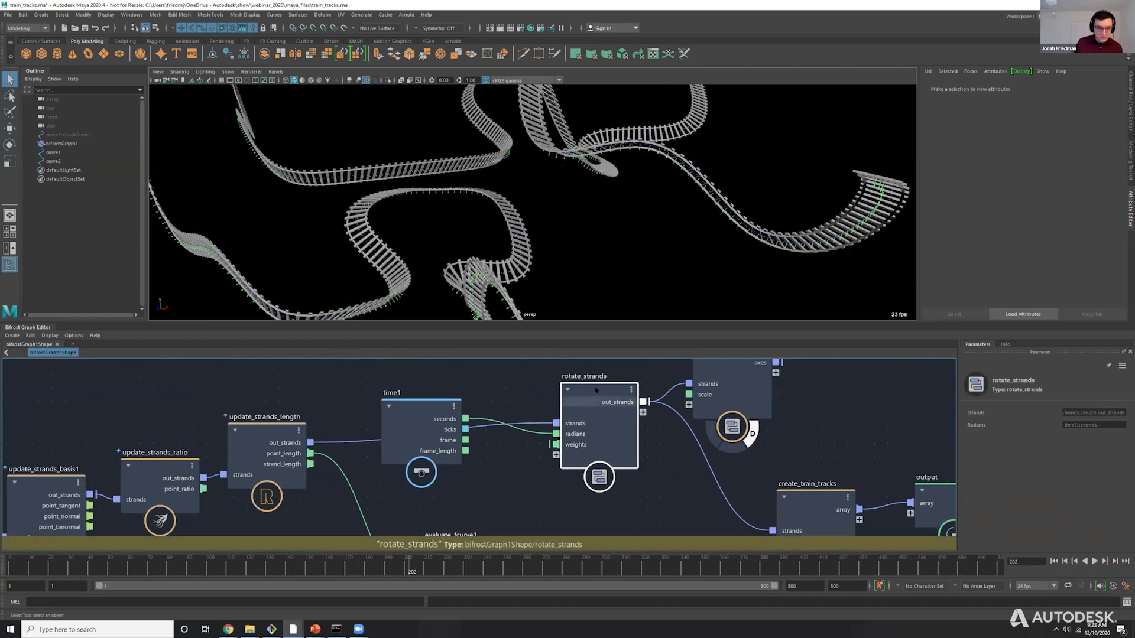
Open the rotate_strands compound and space out its get_strands_vectors, axis_angle_to_quaternion and multiply nodes.
double_click(596, 390)
scroll(423, 511, "up", 3)
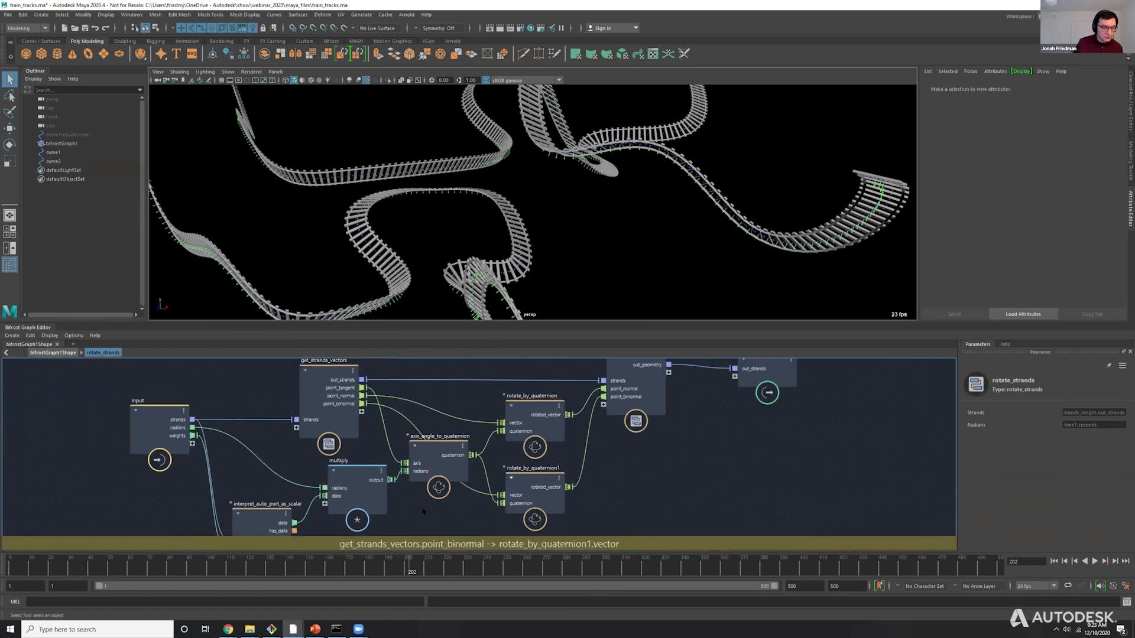
middle_click_drag(424, 512, 427, 523, "alt")
scroll(423, 515, "up", 2)
left_click_drag(322, 409, 329, 432)
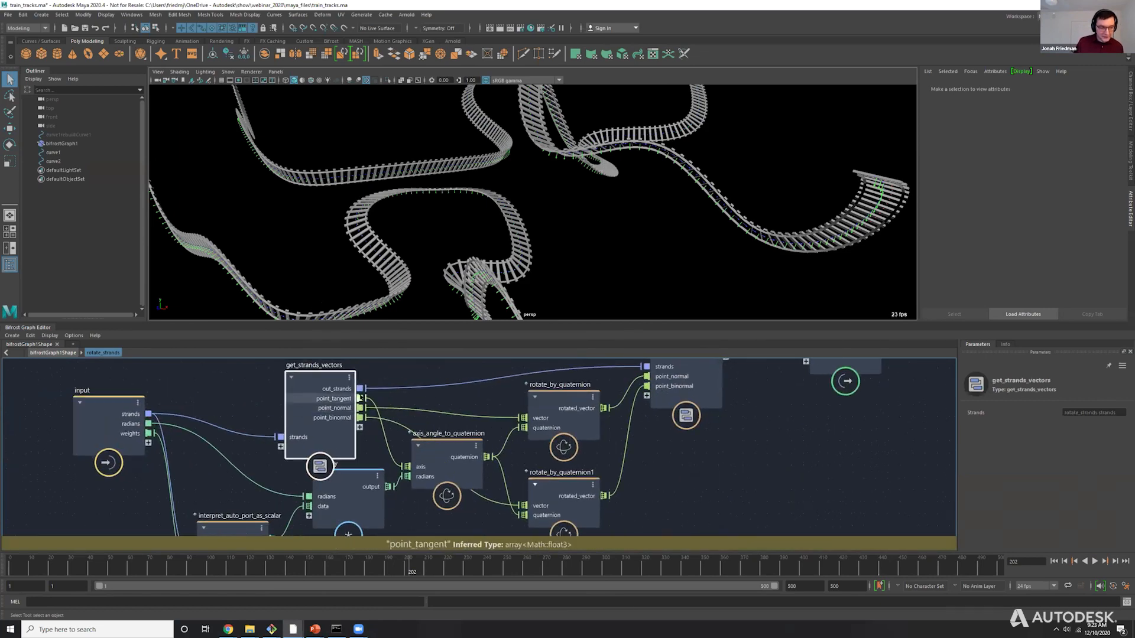
left_click_drag(438, 443, 439, 454)
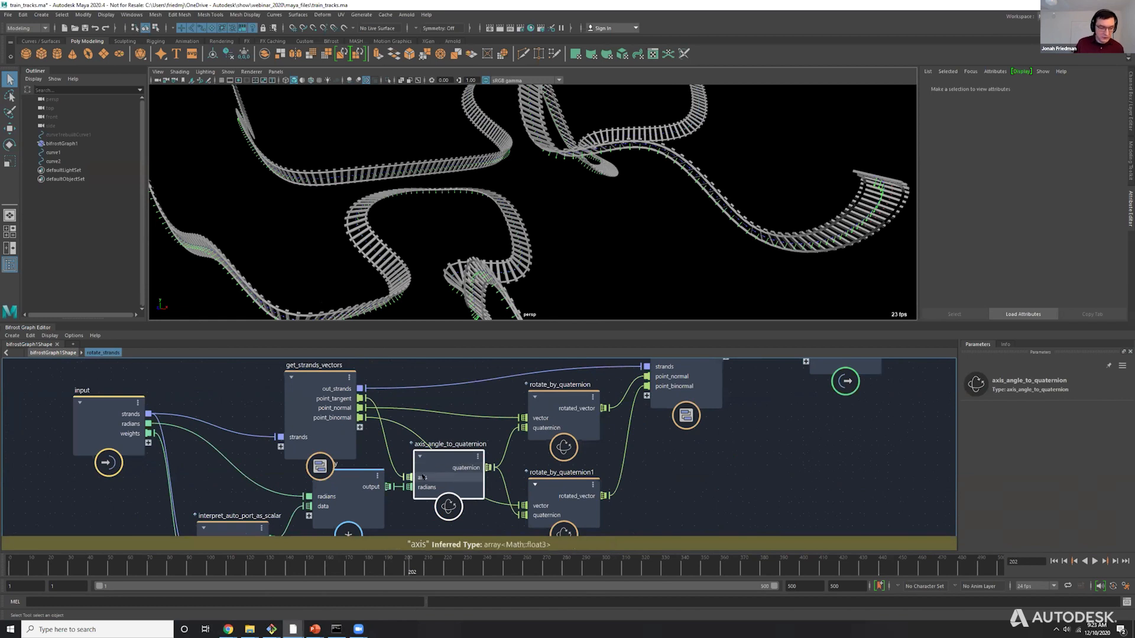
left_click_drag(457, 443, 467, 451)
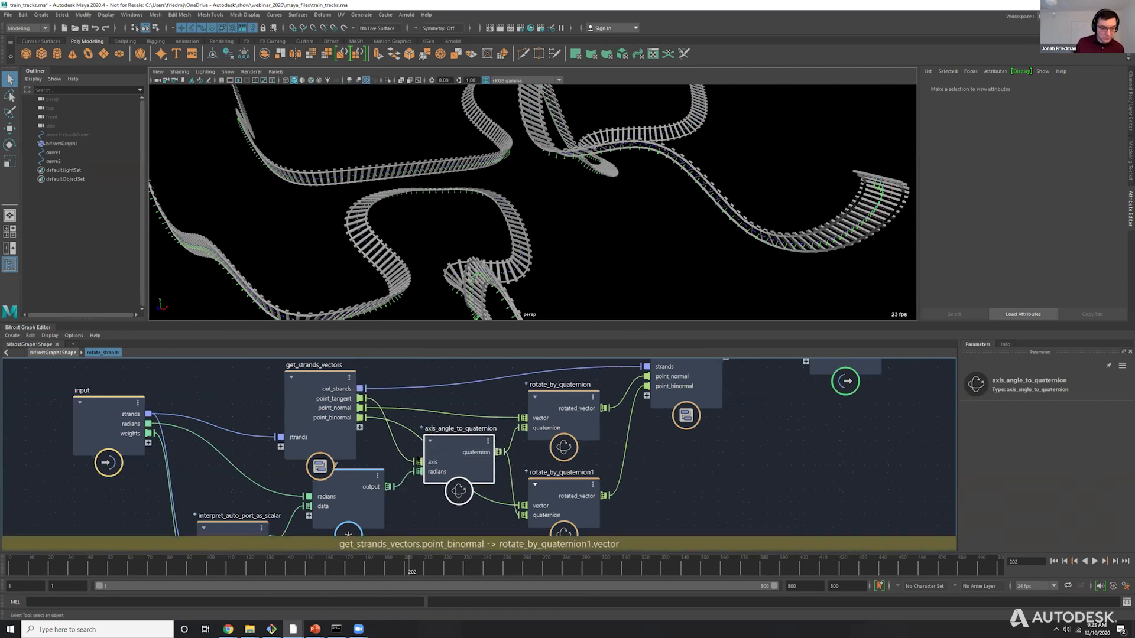
left_click_drag(347, 506, 345, 521)
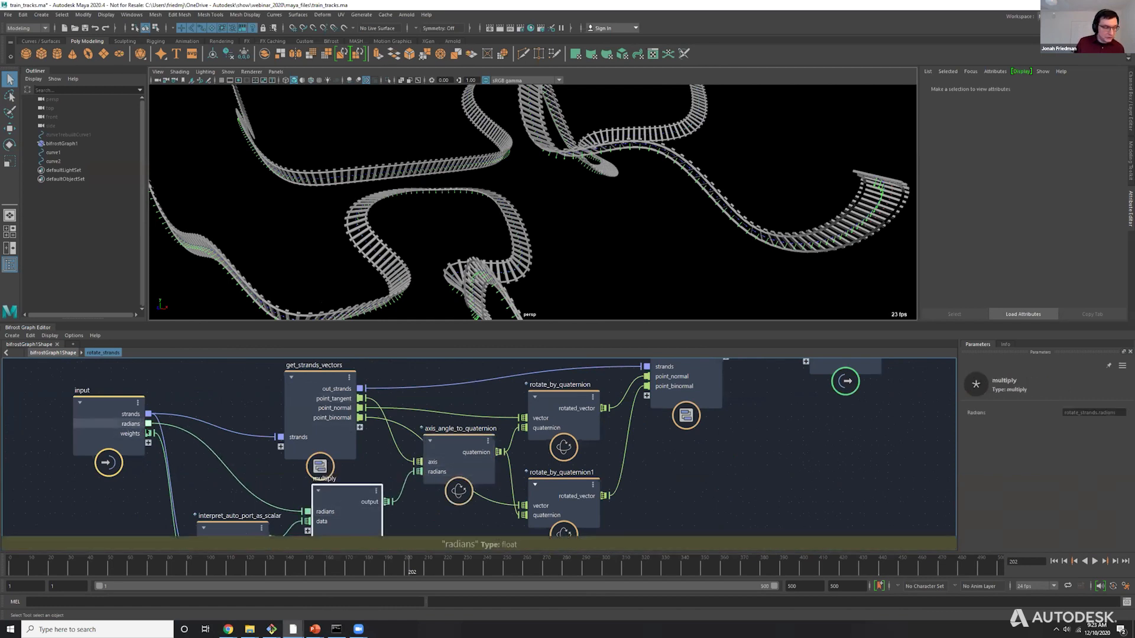
Connect the input's radians directly to axis_angle_to_quaternion's radians, and delete the multiply and interpret_auto_port_as_scalar nodes.
left_click_drag(148, 424, 419, 471)
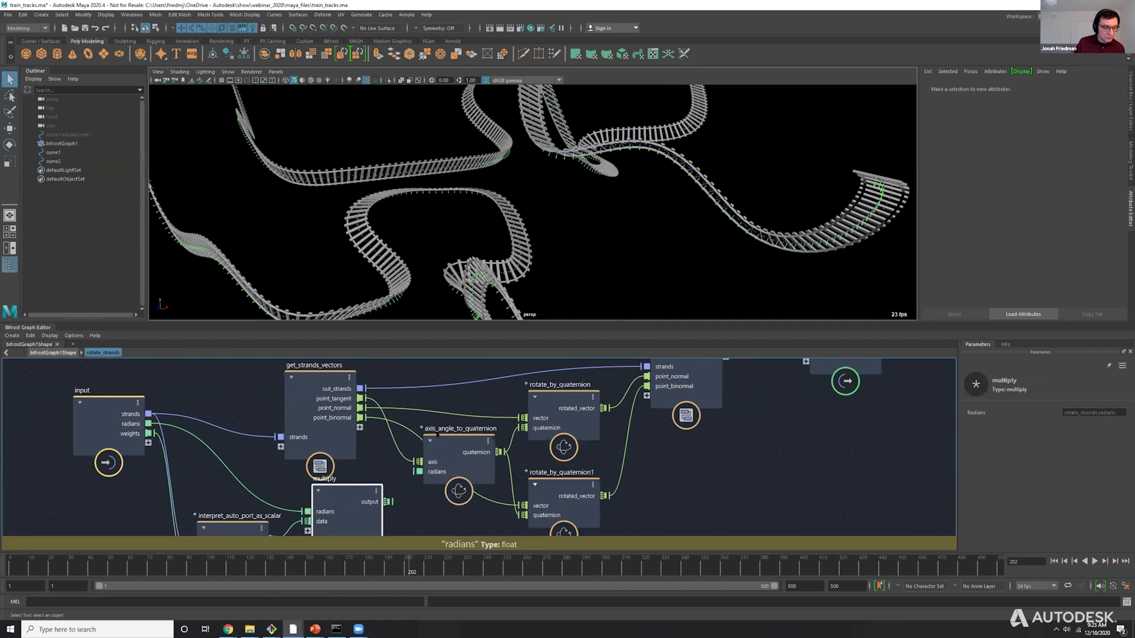
middle_click_drag(412, 510, 422, 432, "alt")
left_click_drag(422, 433, 269, 500)
key("Delete")
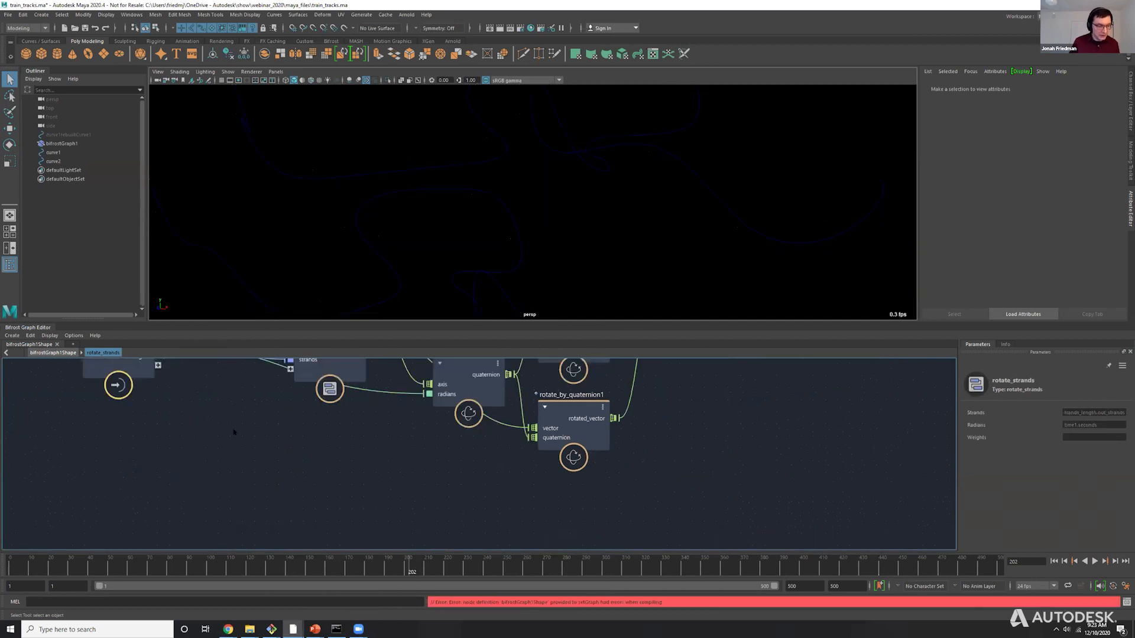
Delete the unused weights port from the compound's input node and shift axis_angle_to_quaternion slightly.
middle_click_drag(266, 449, 267, 496, "alt")
right_click(155, 405)
left_click(169, 409)
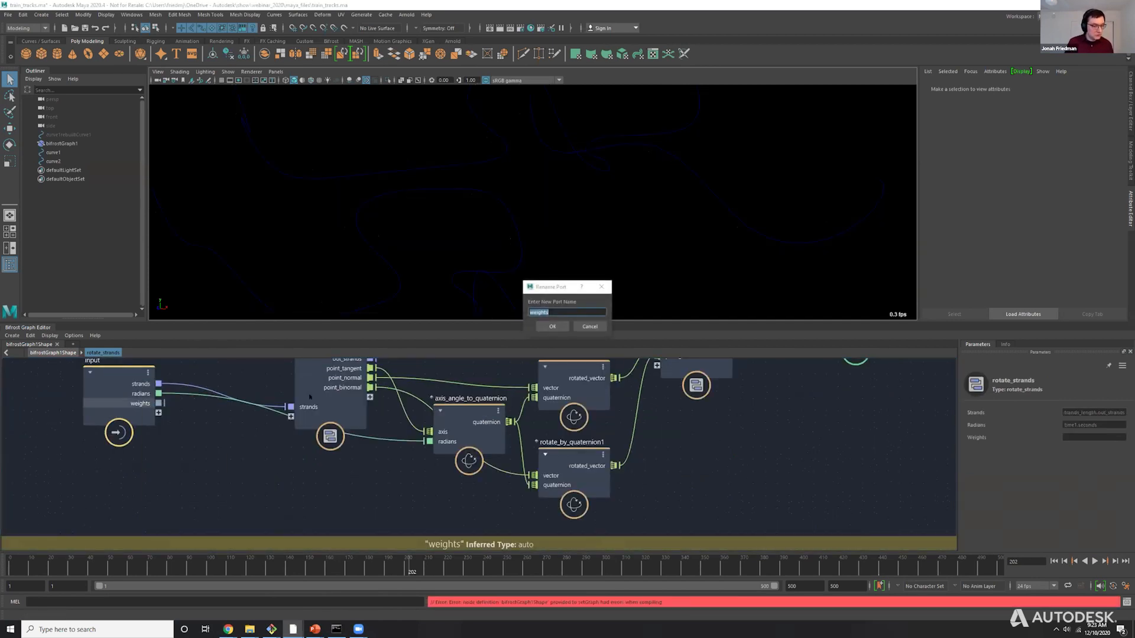
key("Escape")
right_click(140, 405)
left_click(159, 417)
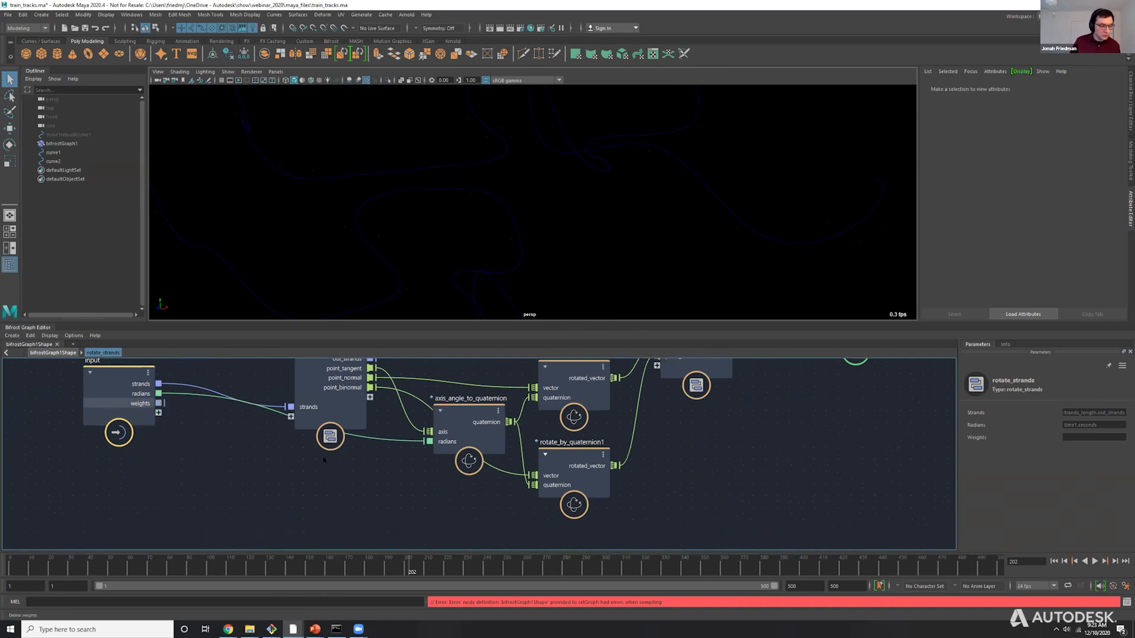
middle_click_drag(701, 437, 651, 483, "alt")
scroll(696, 473, "down", 1)
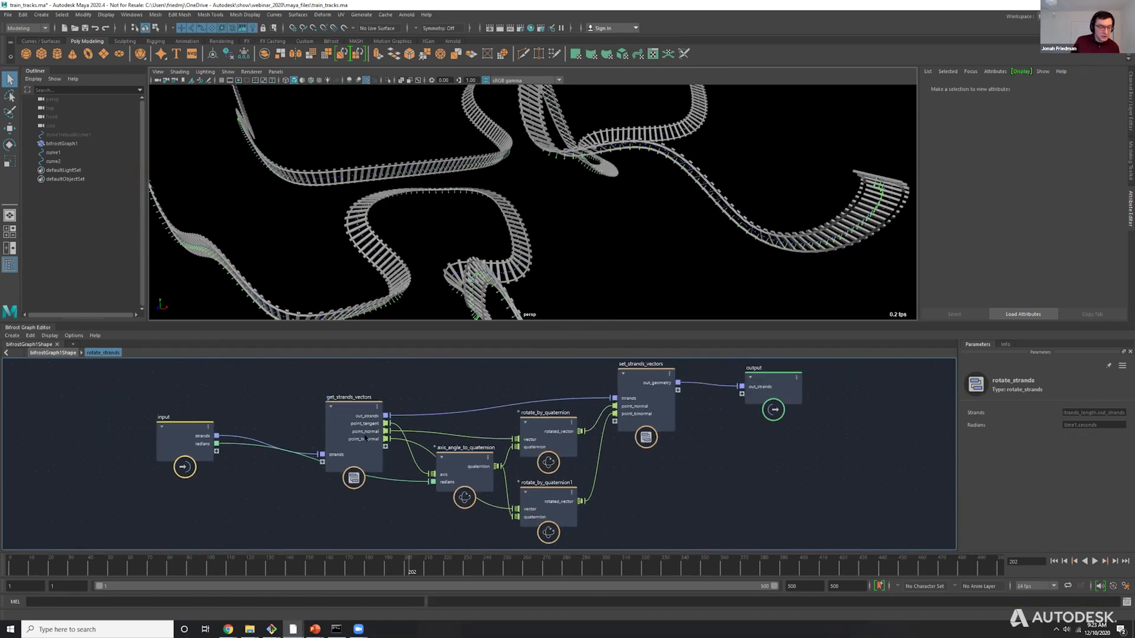
left_click(456, 470)
Play the animation from the start to watch the tracks rotate, and set the current frame to 118.
left_click(1054, 562)
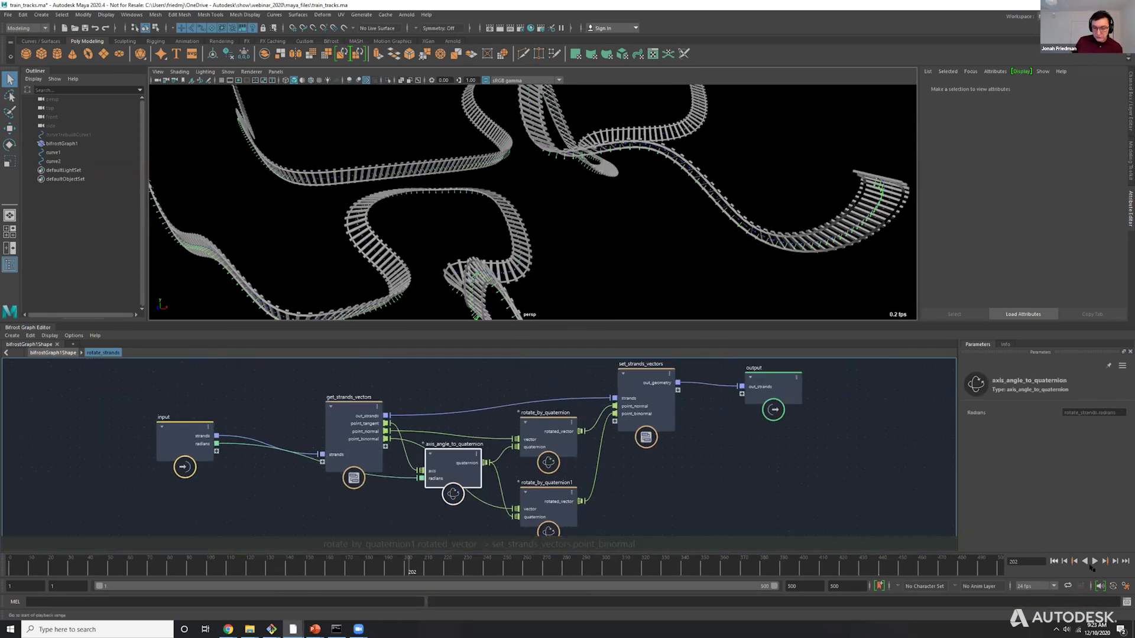
left_click(1095, 561)
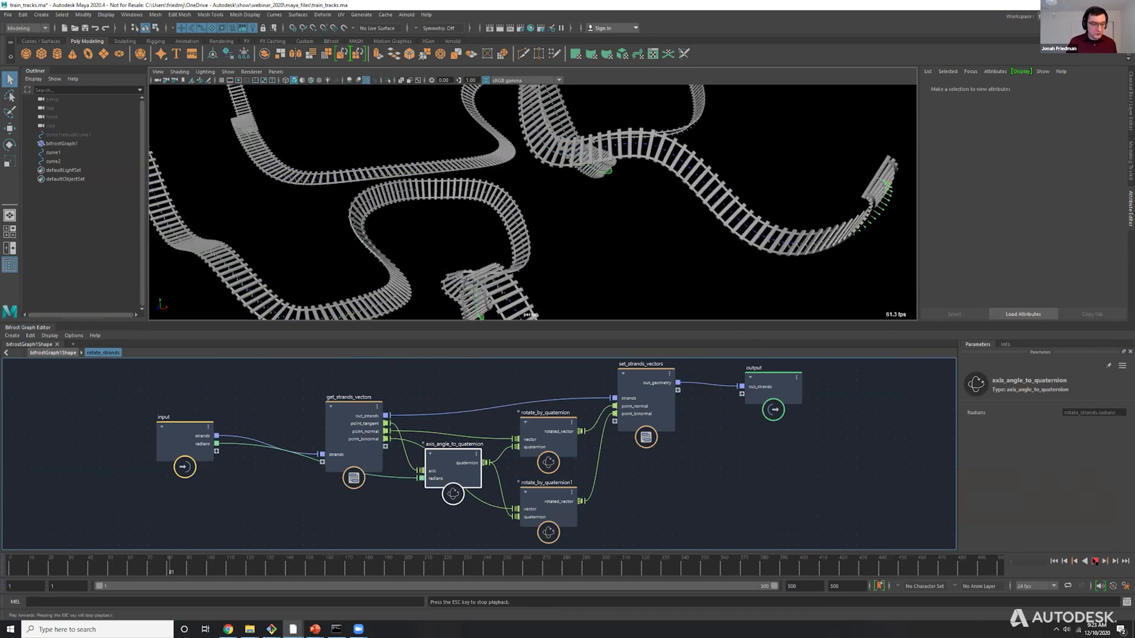
left_click(1095, 561)
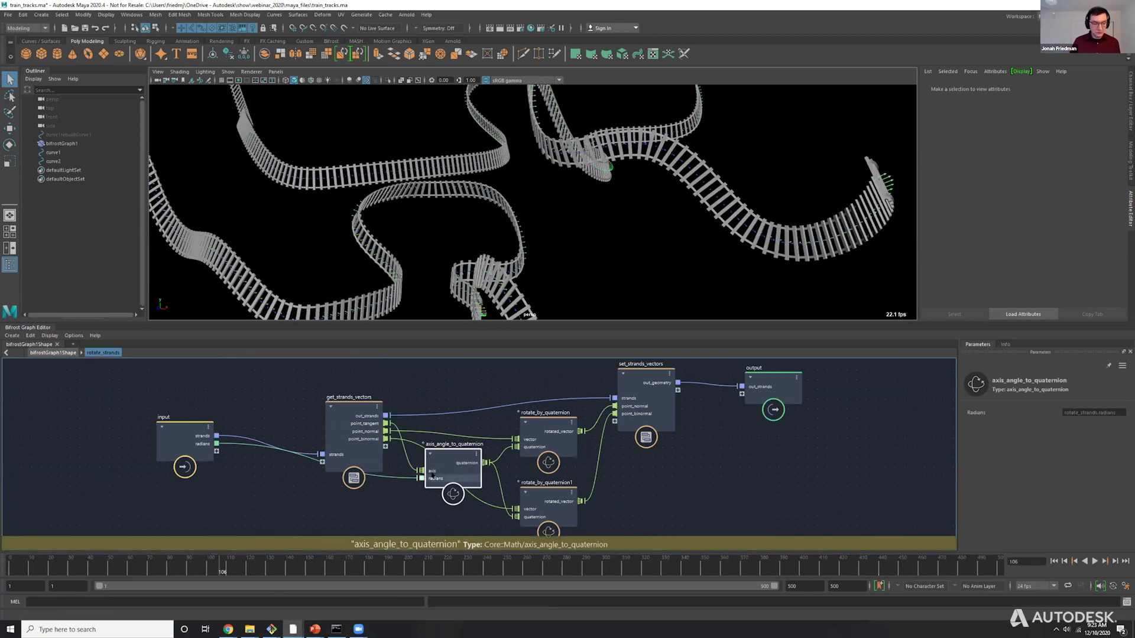
left_click(1094, 562)
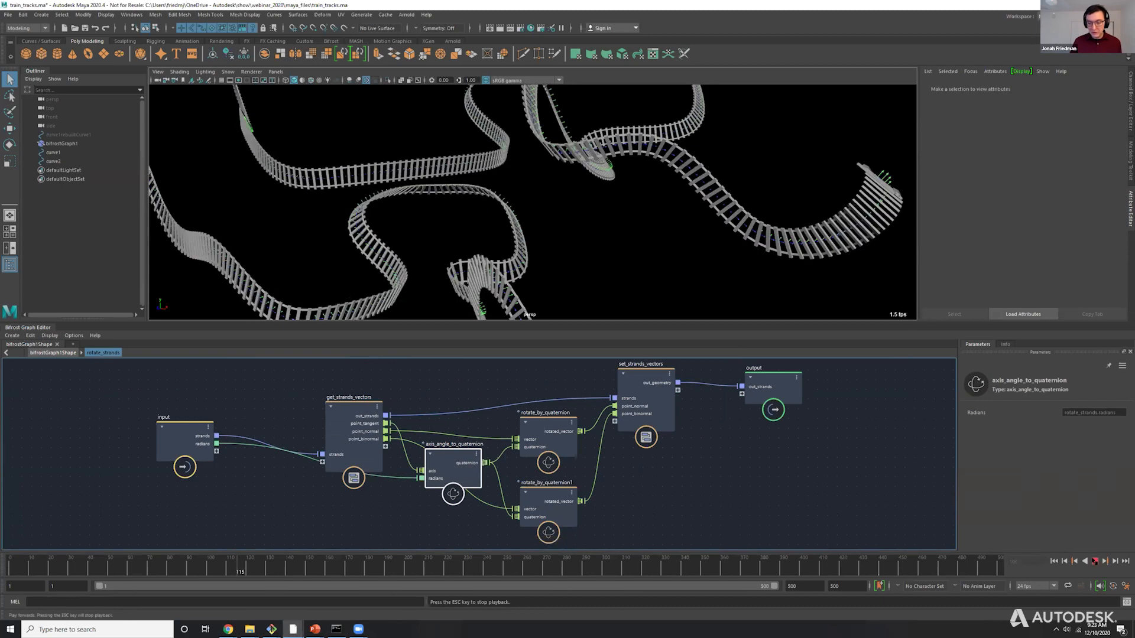
key("Escape")
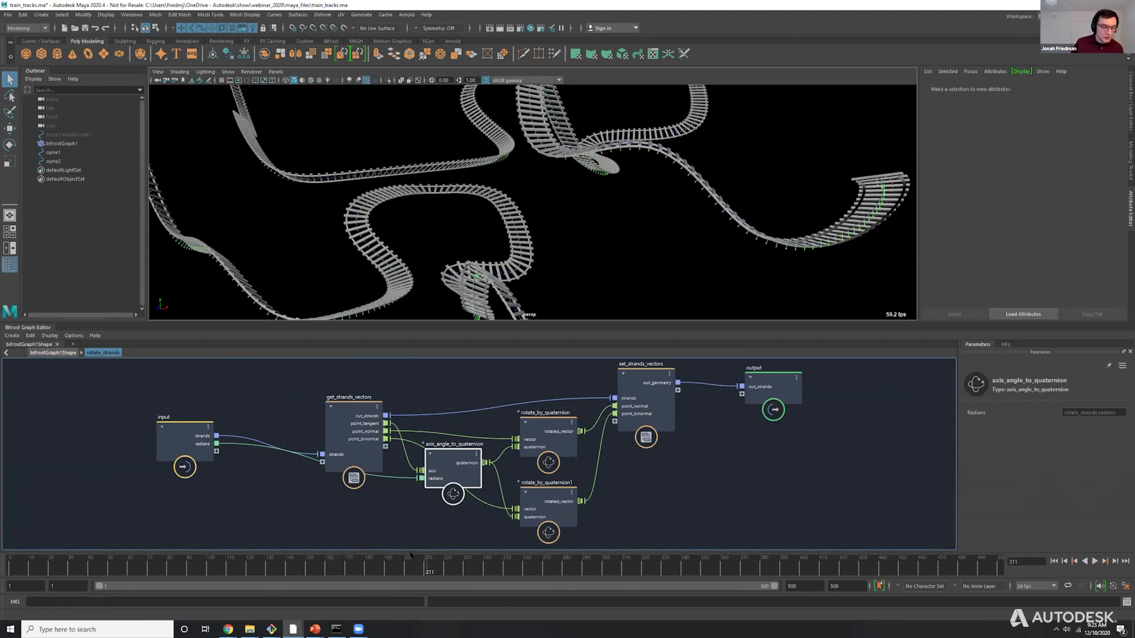
left_click(247, 563)
Add an interpret_auto_port_as_scalar node and connect the input's strands to its geometry port.
middle_click_drag(315, 522, 361, 470)
left_click(362, 473)
key("Tab")
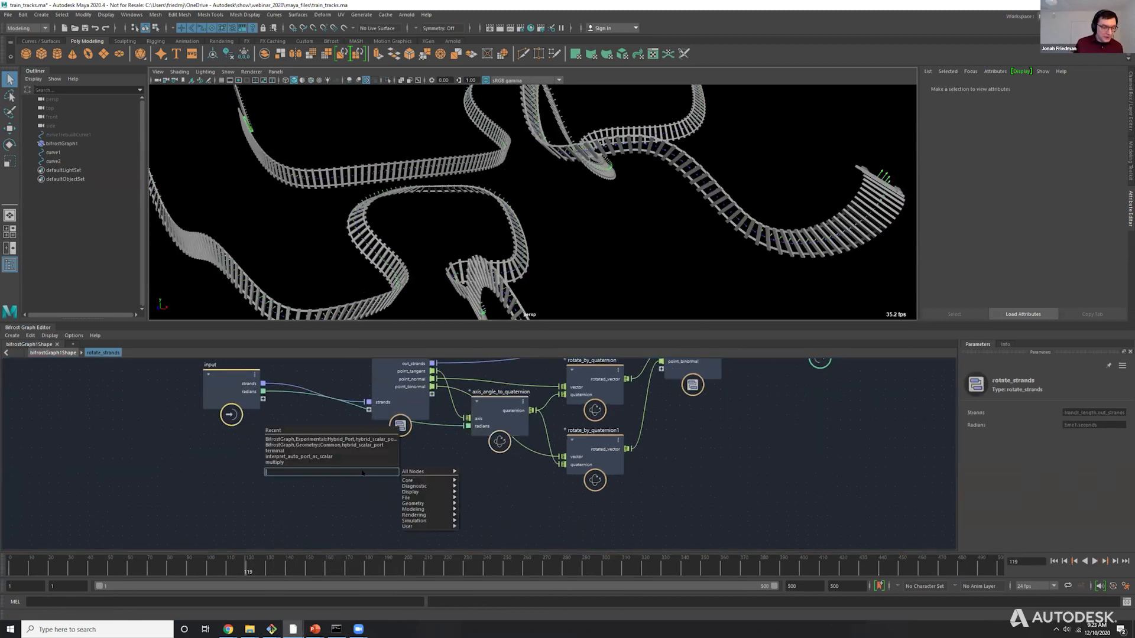
type("int")
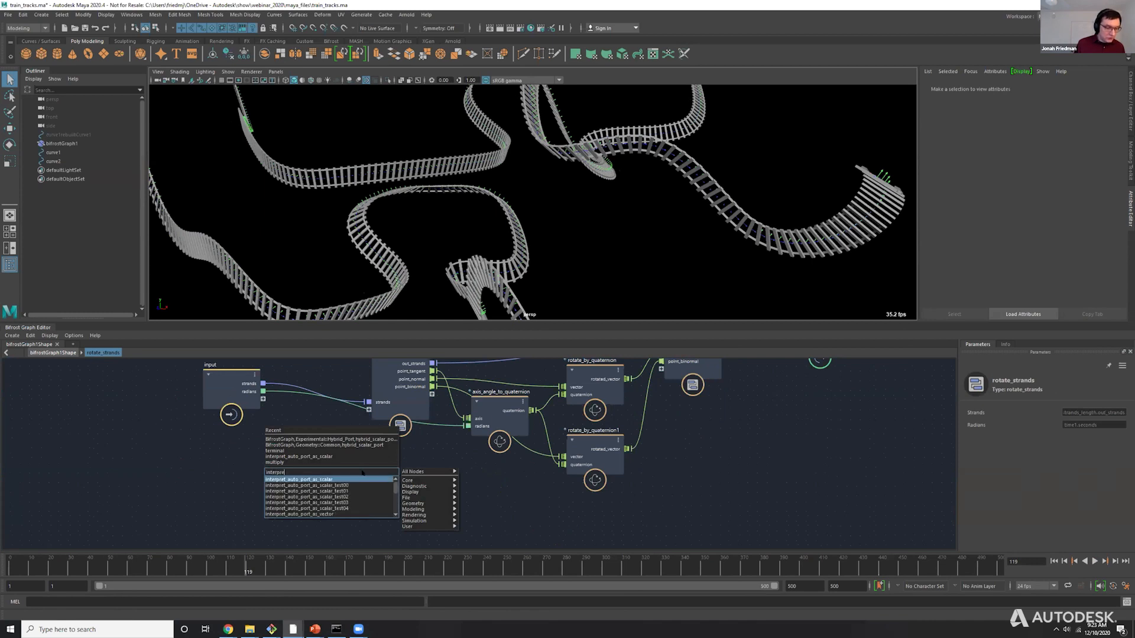
type("erpre")
key("Return")
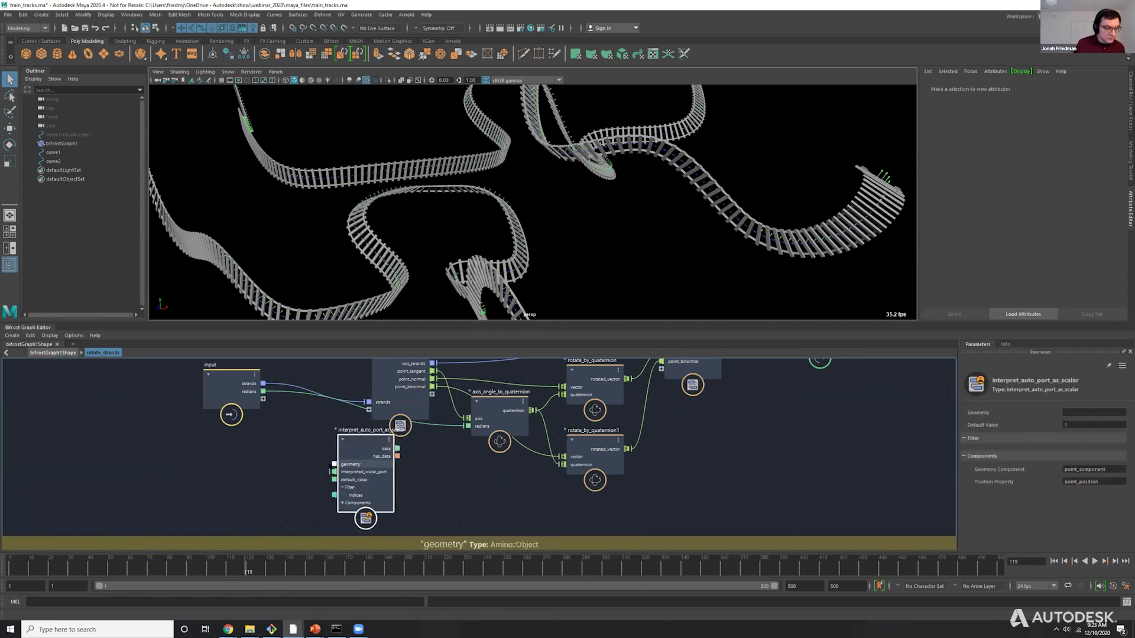
left_click_drag(334, 464, 263, 384)
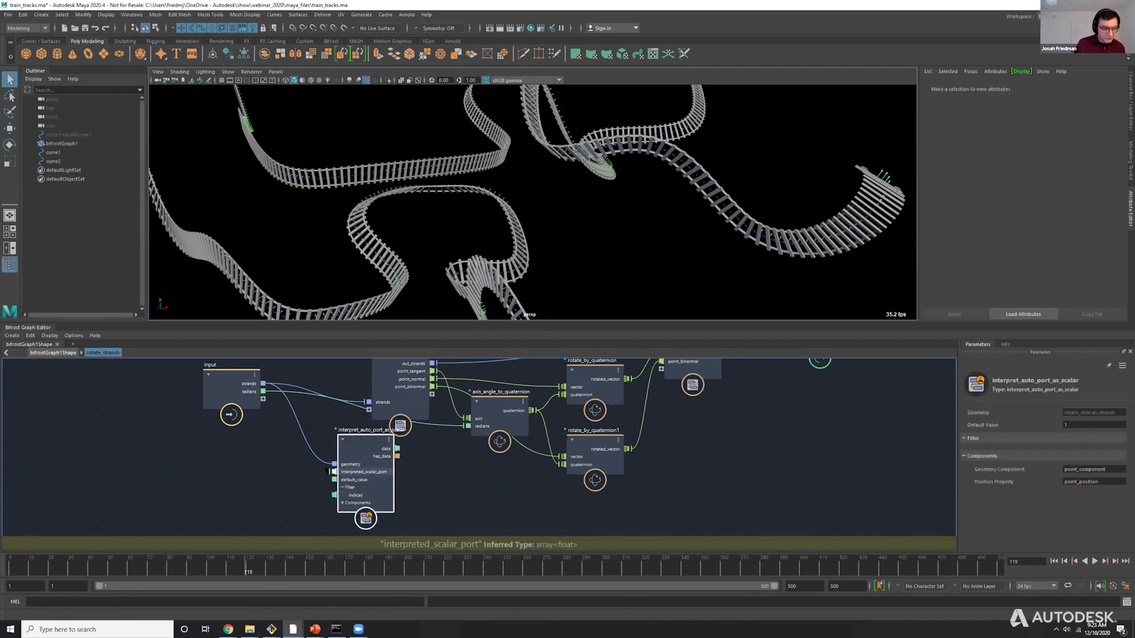
Expose interpreted_scalar_port as a new port on the compound's input node and rename it radians_weight.
left_click_drag(334, 471, 255, 399)
right_click(247, 399)
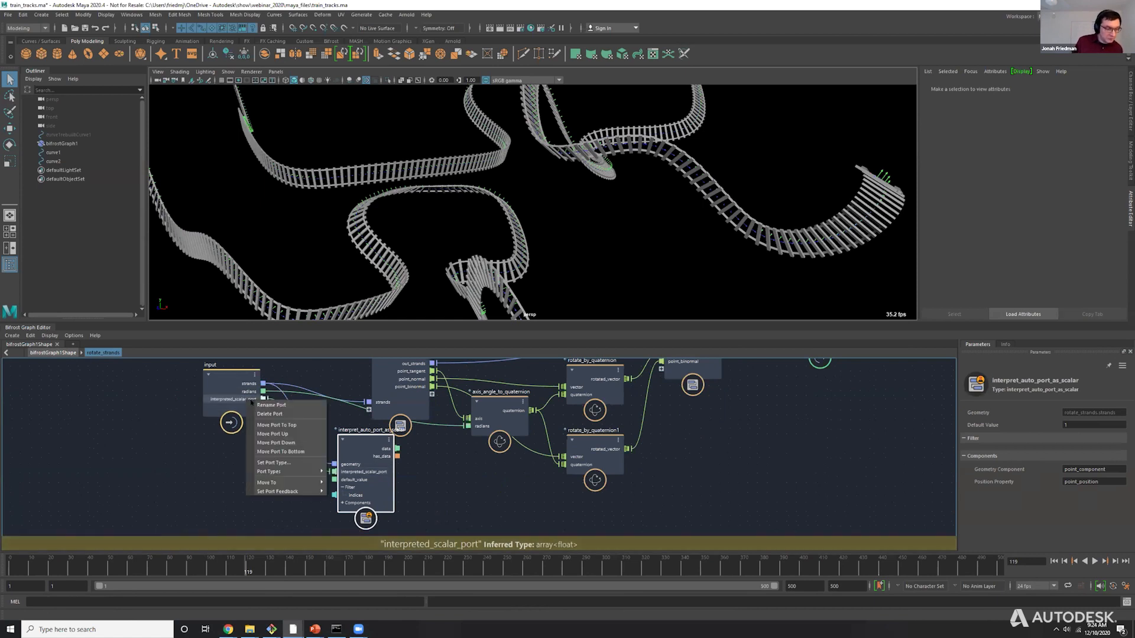
left_click(263, 405)
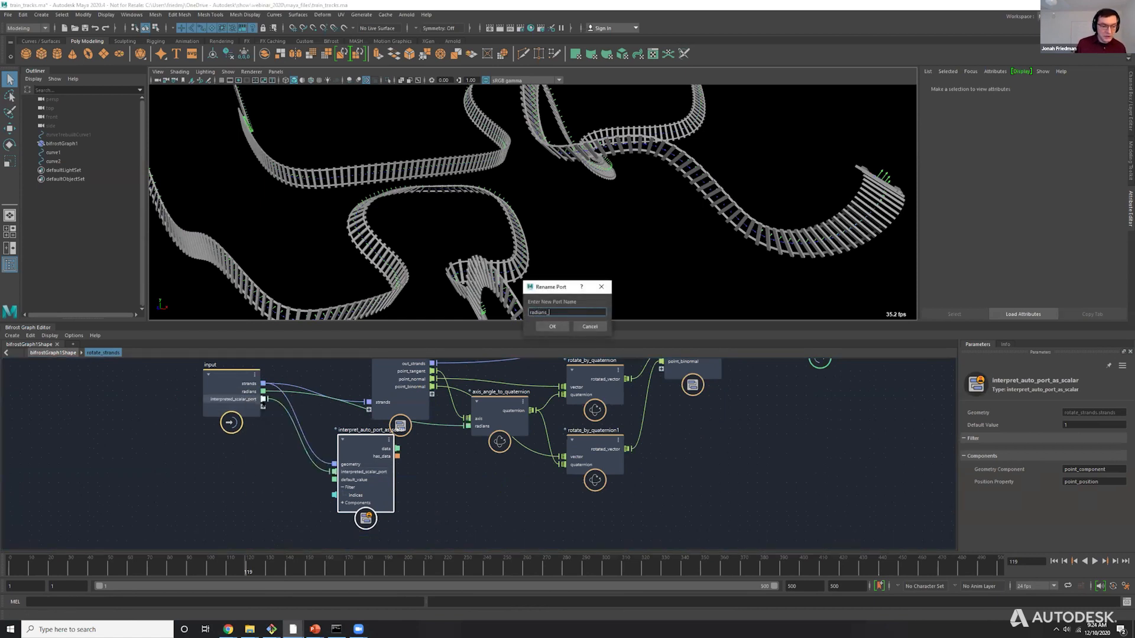
type("radians_weight")
key("Return")
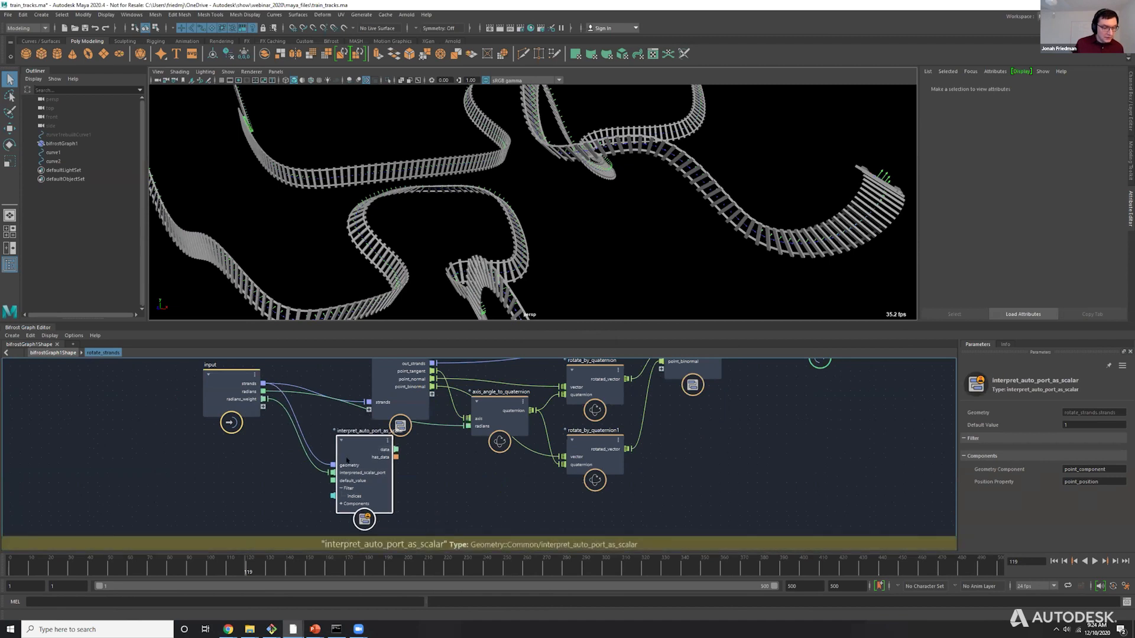
Add a multiply node combining radians with the interpreted data, and connect its output to axis_angle_to_quaternion's radians.
left_click_drag(389, 444, 420, 458)
type("mult")
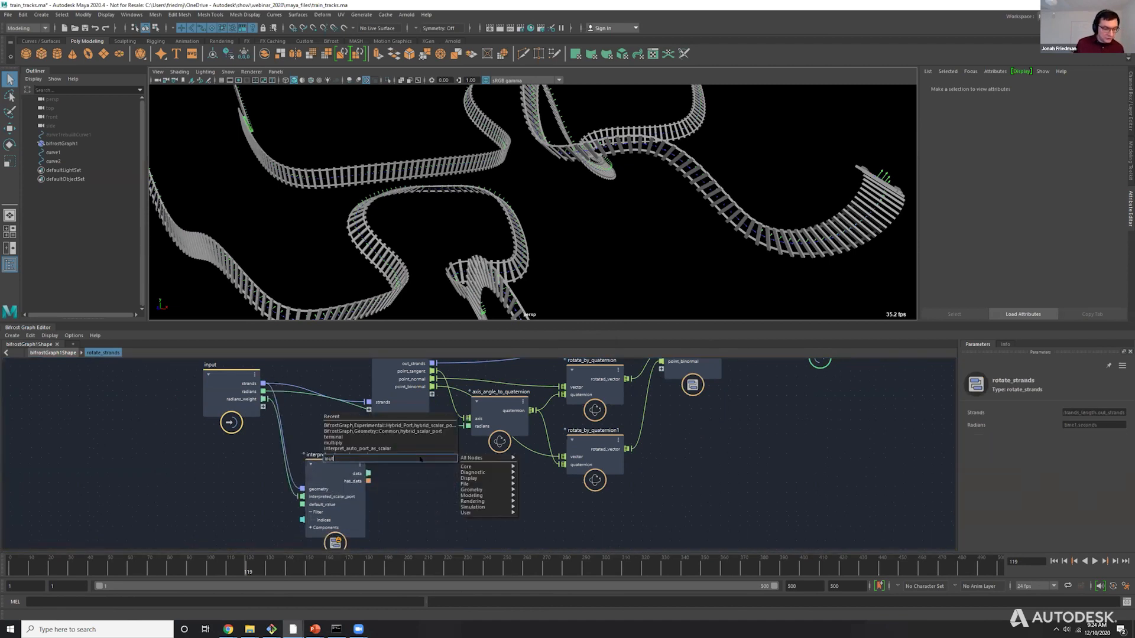
key("BackSpace")
key("Return")
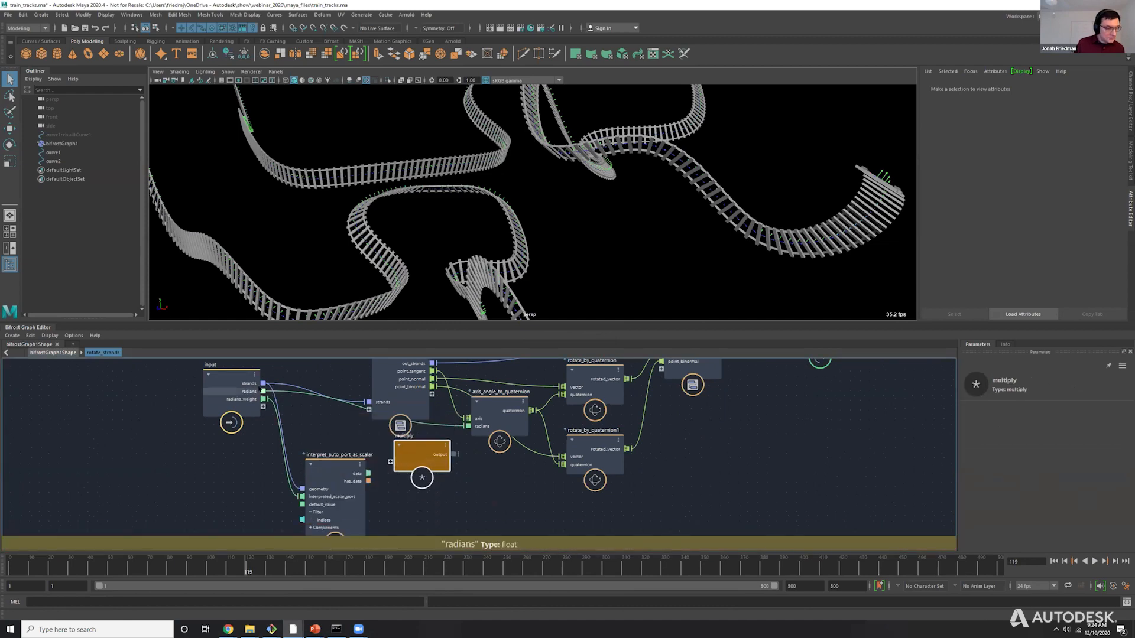
left_click_drag(368, 474, 392, 471)
scroll(384, 478, "up", 1)
scroll(404, 471, "up", 3)
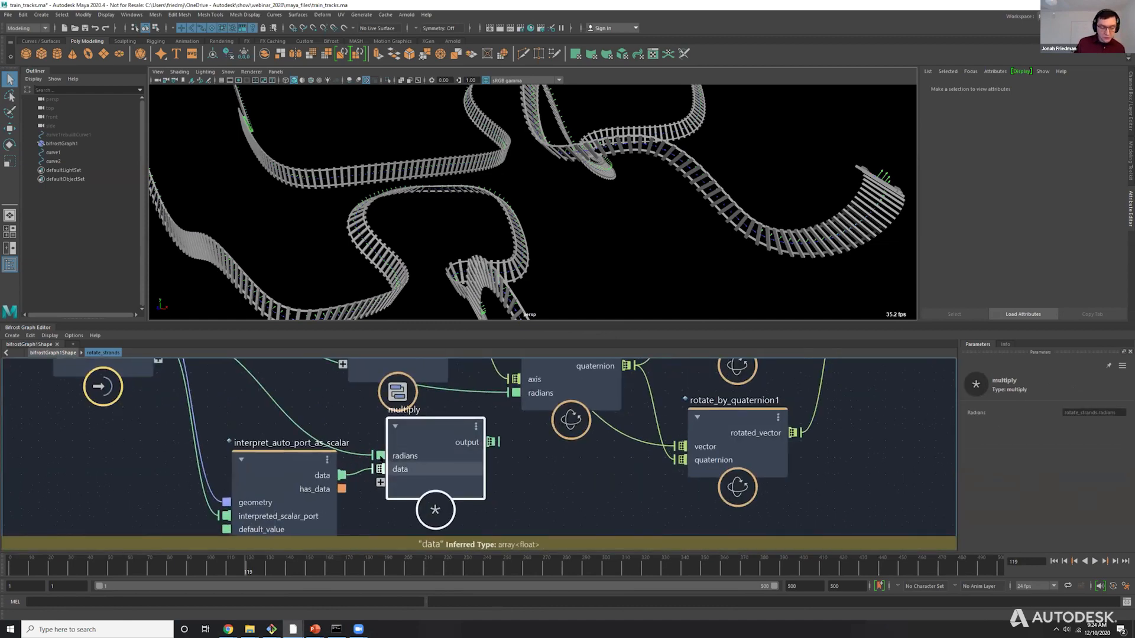
left_click_drag(443, 447, 439, 459)
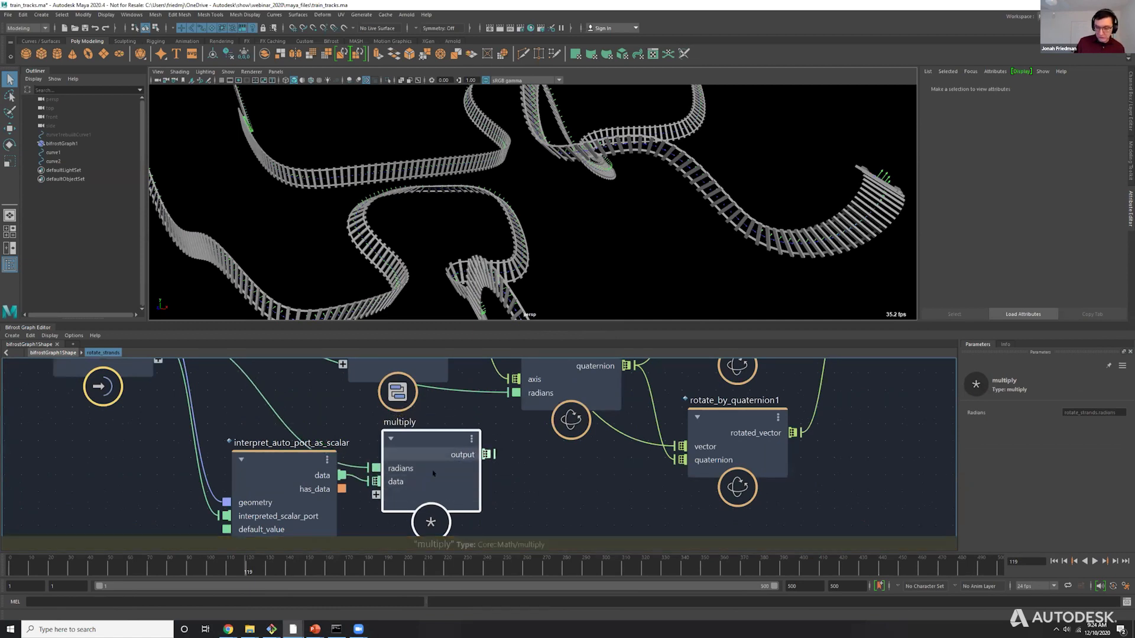
scroll(479, 469, "down", 2)
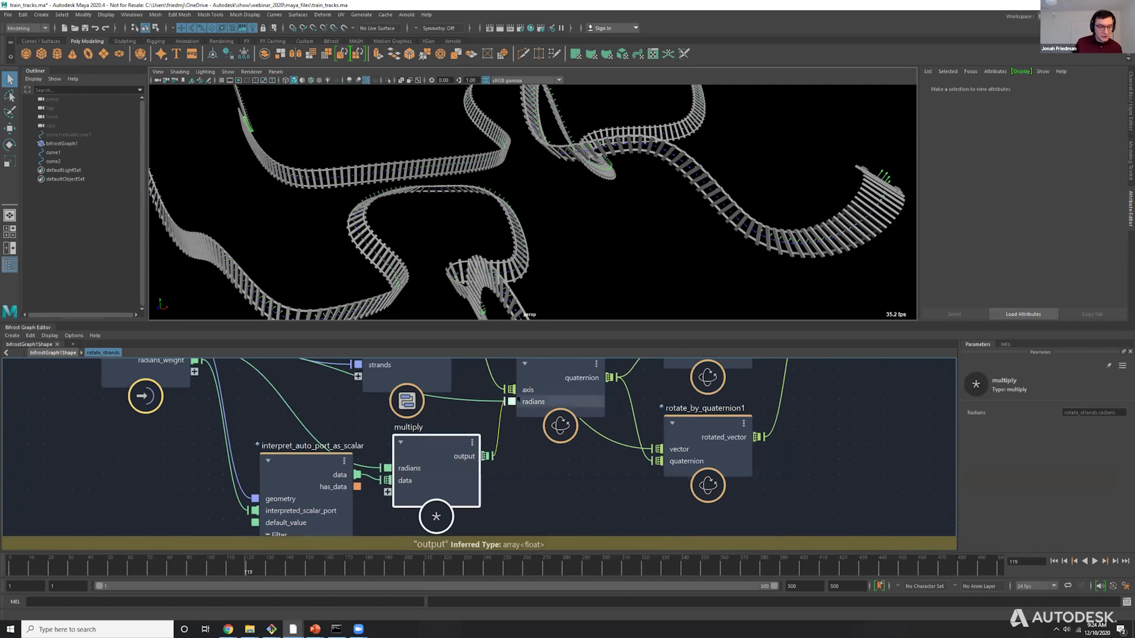
Return to the top-level bifrostGraph1Shape graph and bring the evaluate_fcurve1 node into view beside rotate_strands.
left_click(302, 480)
scroll(322, 475, "down", 3)
left_click(53, 353)
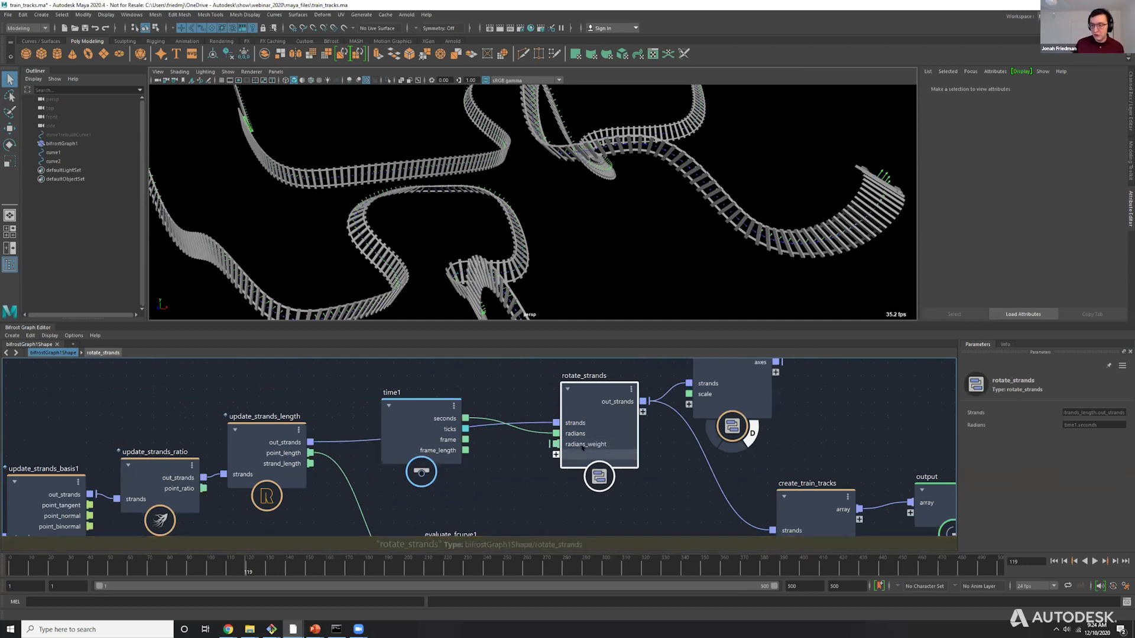
scroll(539, 419, "down", 3)
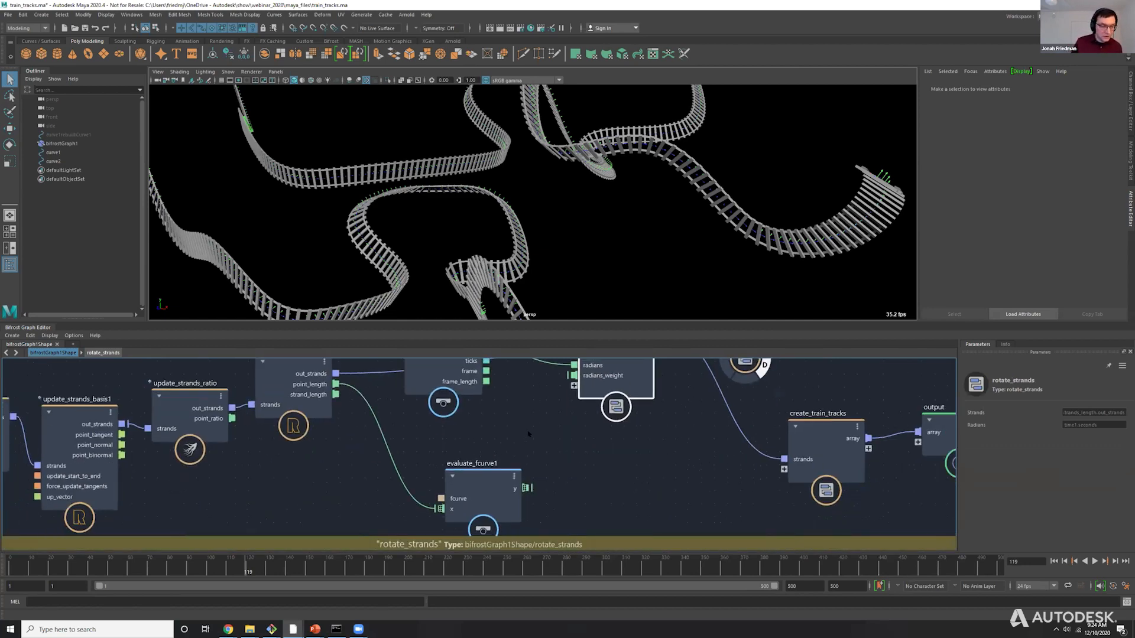
Connect update_strands_length's point_length output to rotate_strands' radians_weight and scrub the timeline to frame 37.
left_click_drag(391, 424, 564, 418)
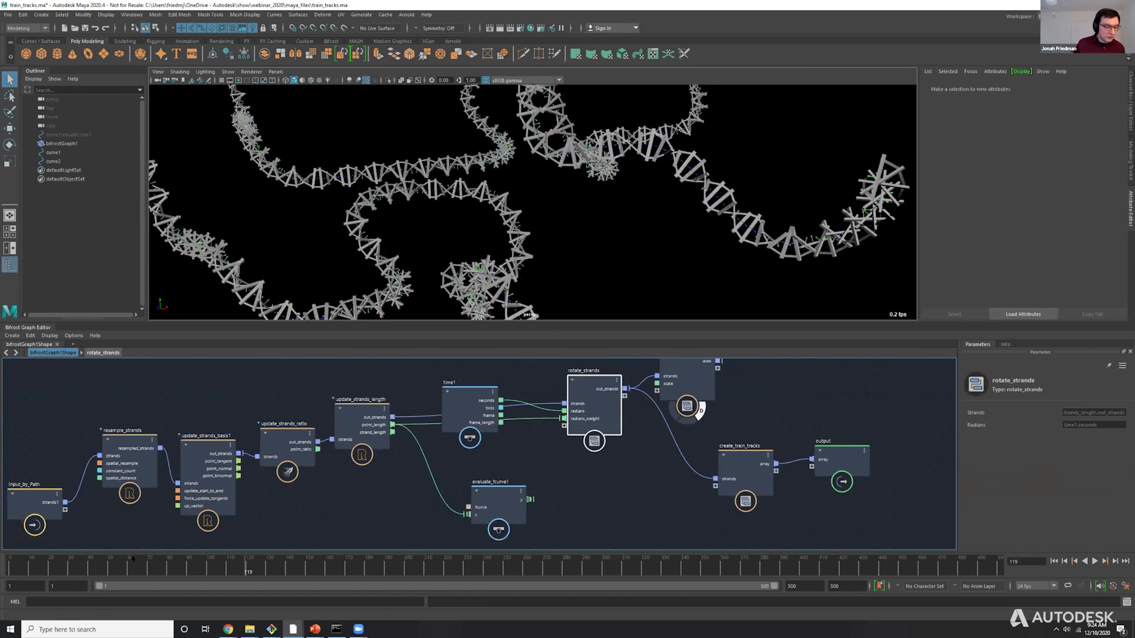
left_click_drag(141, 568, 83, 568)
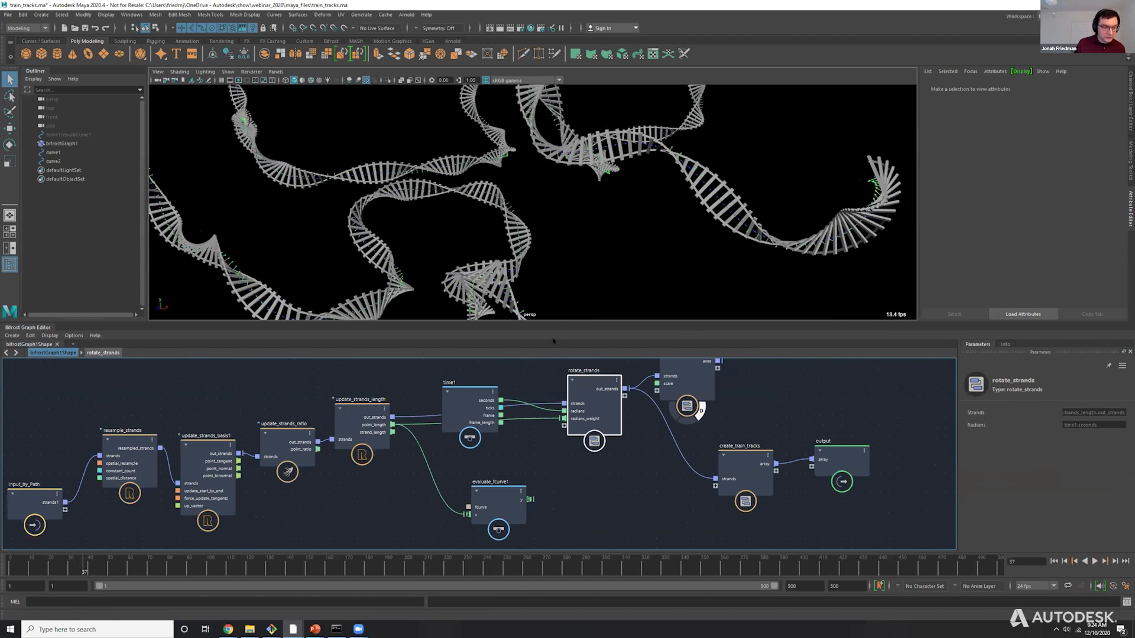
Spread out the time1, update_strands_length and evaluate_fcurve1 nodes, connect evaluate_fcurve1's y to radians_weight, and scrub to frame 13.
left_click_drag(459, 419, 474, 466)
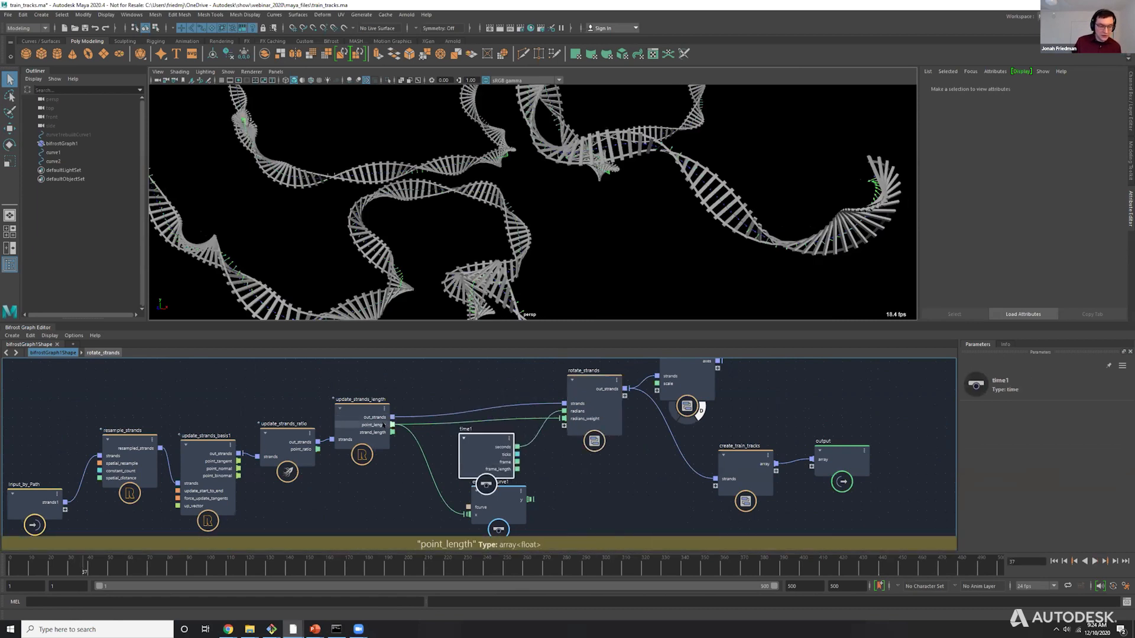
left_click_drag(358, 404, 363, 398)
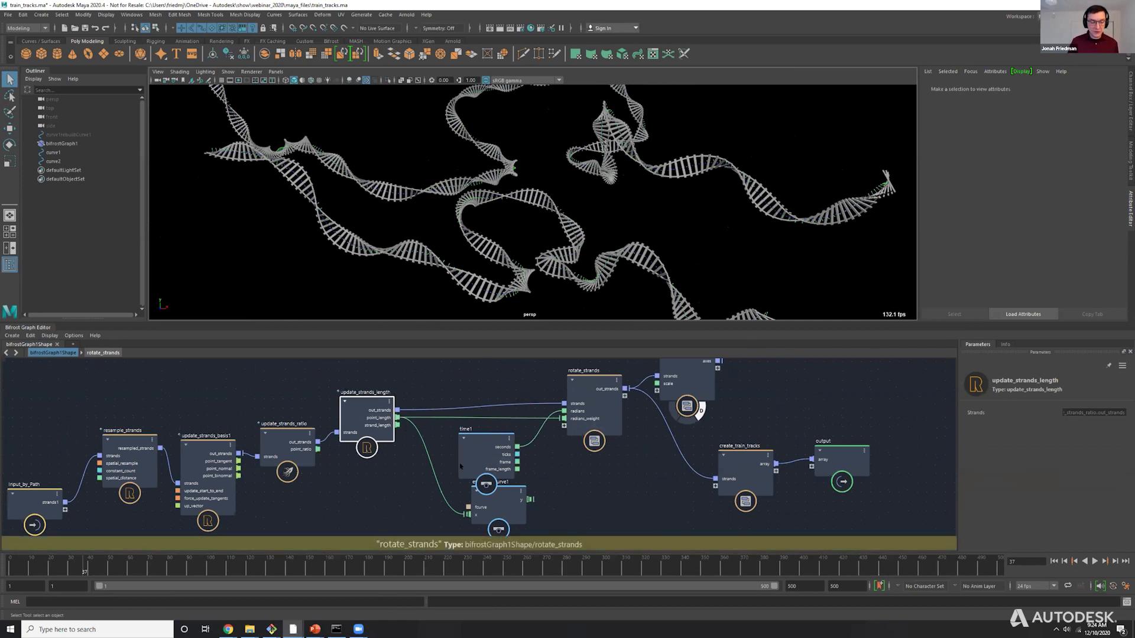
left_click_drag(503, 448, 504, 365)
left_click_drag(509, 499, 487, 470)
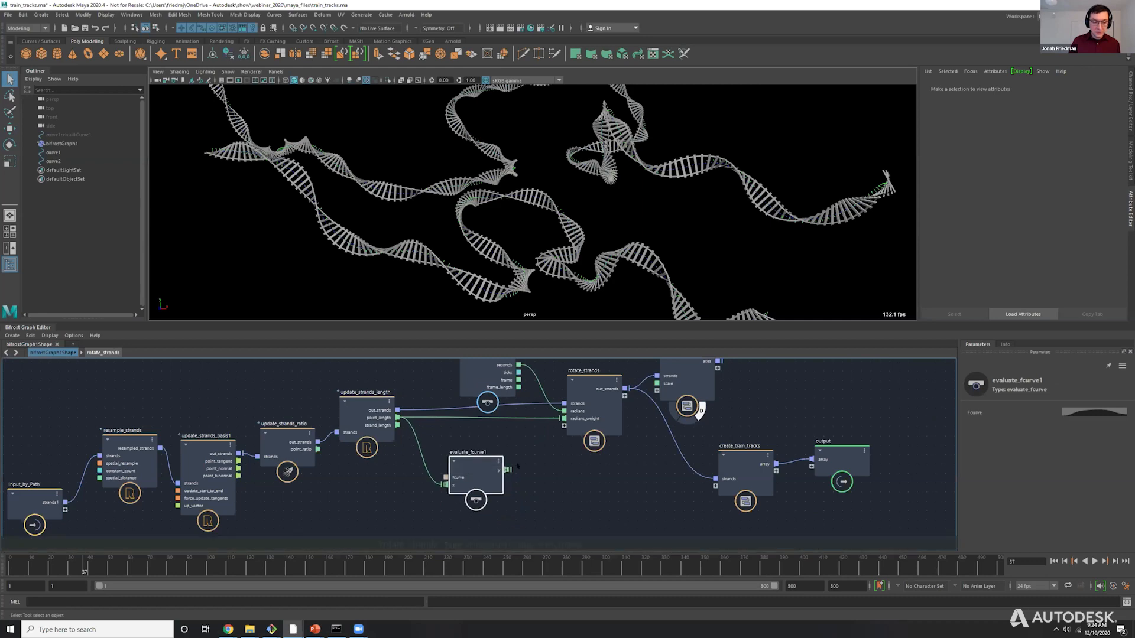
left_click_drag(565, 447, 564, 420)
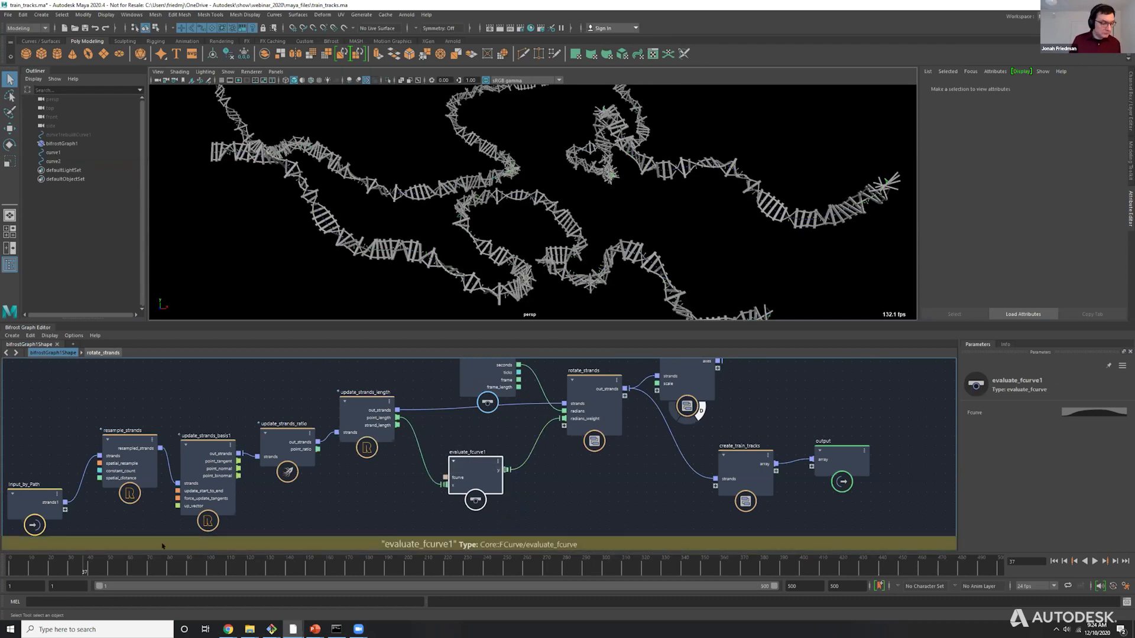
left_click_drag(53, 566, 36, 566)
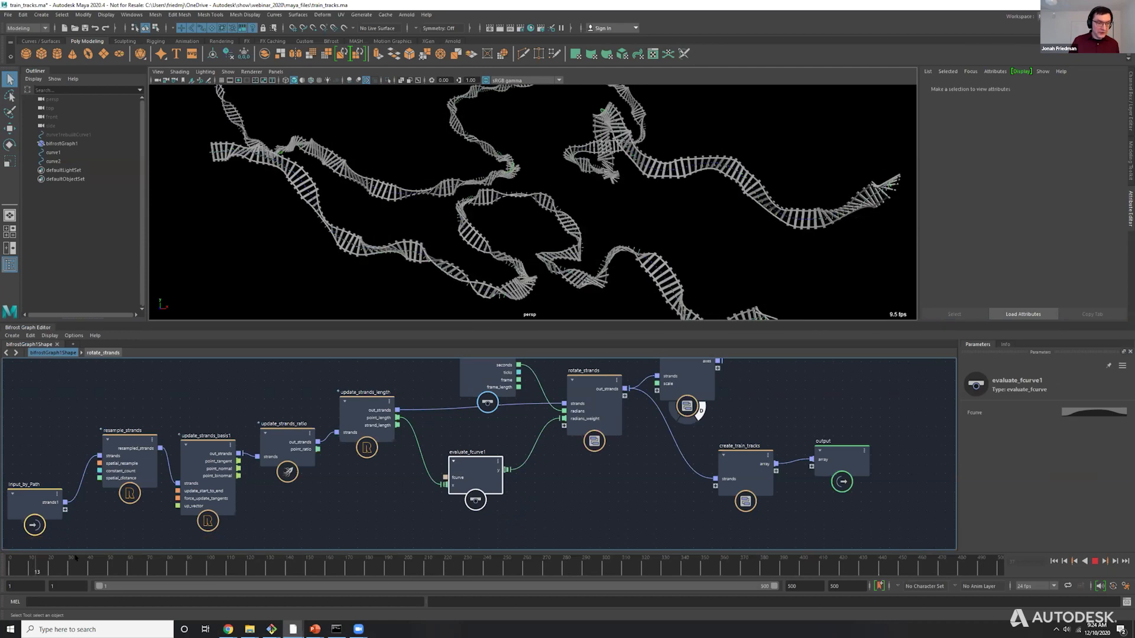
Open evaluate_fcurve1's curve in a separate, enlarged editor window and raise its last point to a value of 2.00.
left_click(1093, 412)
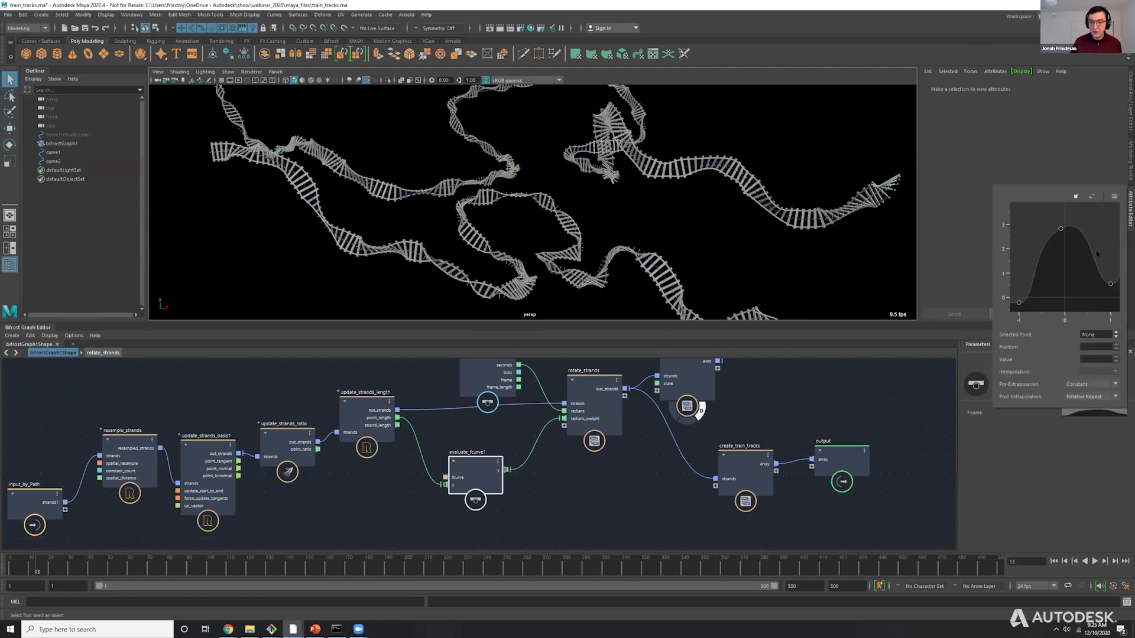
left_click(1076, 196)
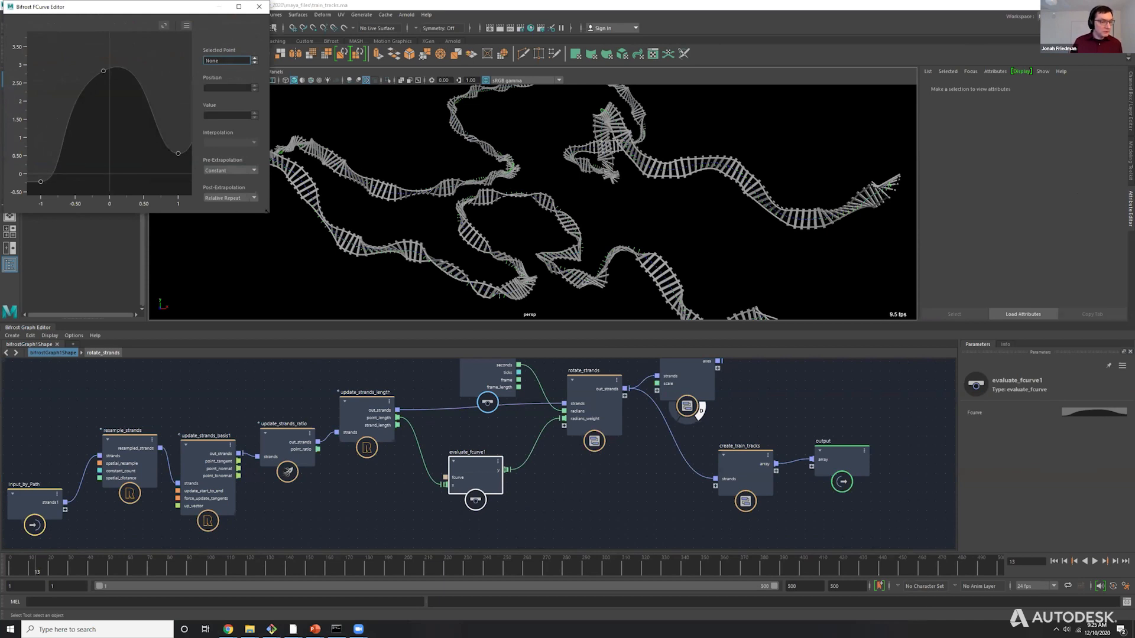
left_click_drag(267, 211, 545, 301)
scroll(294, 203, "down", 2)
scroll(374, 177, "down", 4)
middle_click_drag(375, 177, 271, 230, "alt")
scroll(271, 230, "down", 4)
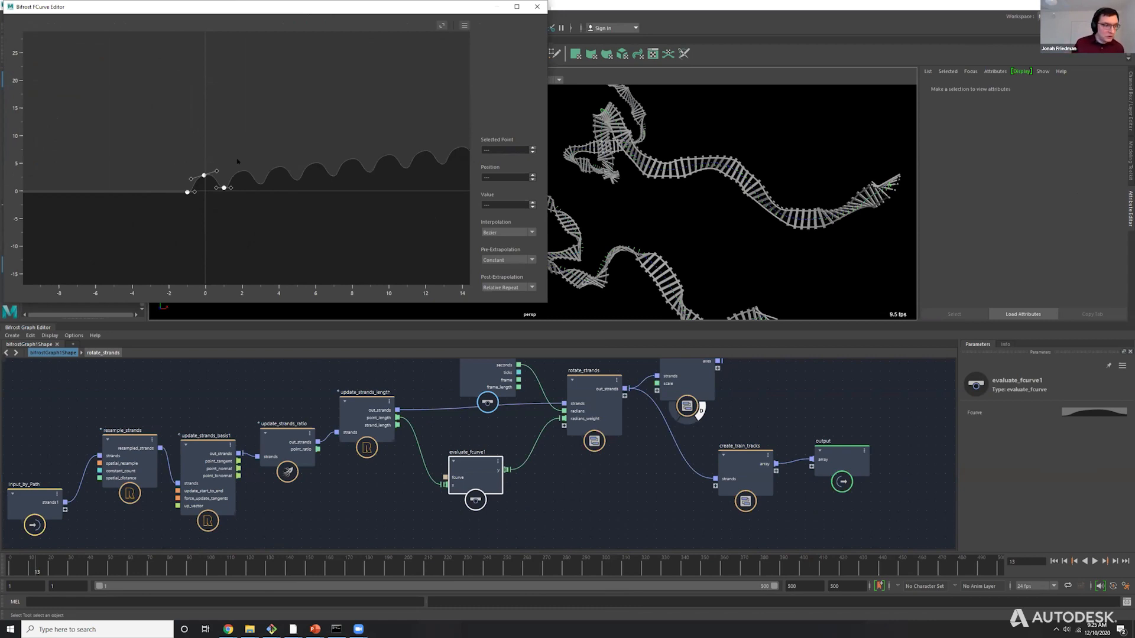
left_click_drag(223, 182, 224, 178)
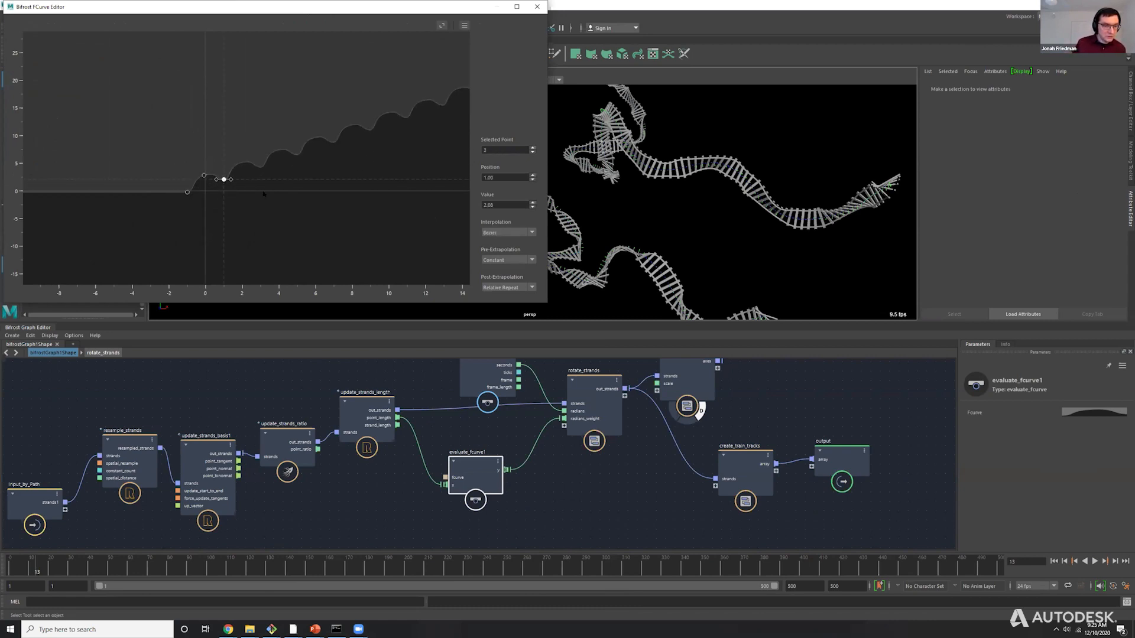
Uncover the train tracks and add three curve points between positions 0 and 1, the last two at about (0.52, 3.25) and (0.72, 1.90).
left_click_drag(392, 7, 956, 177)
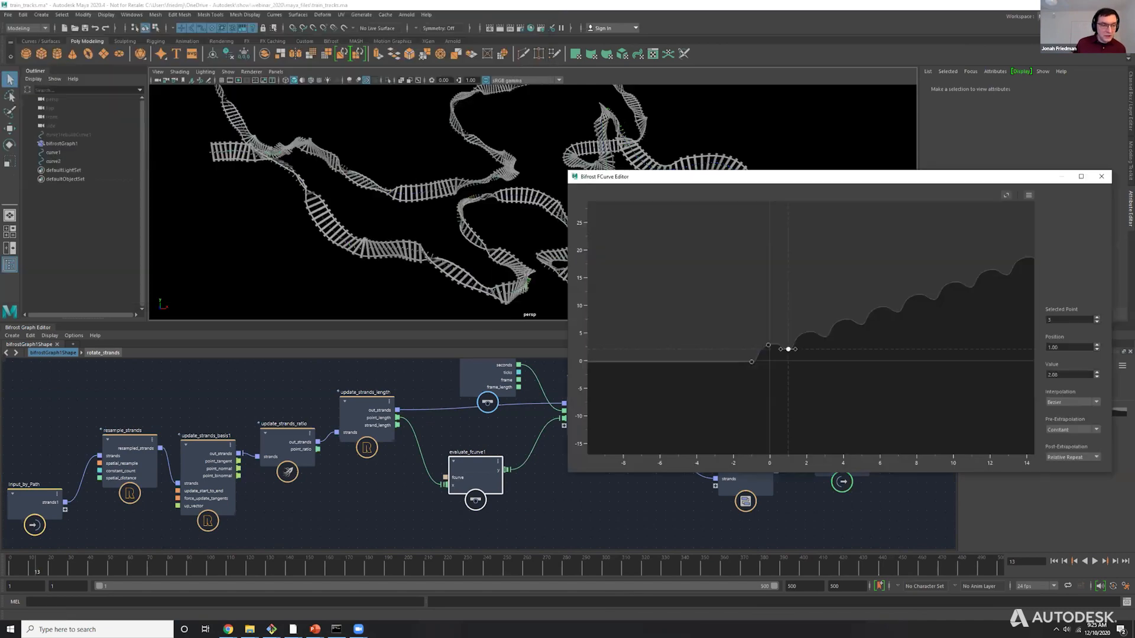
left_click_drag(414, 212, 290, 210, "alt")
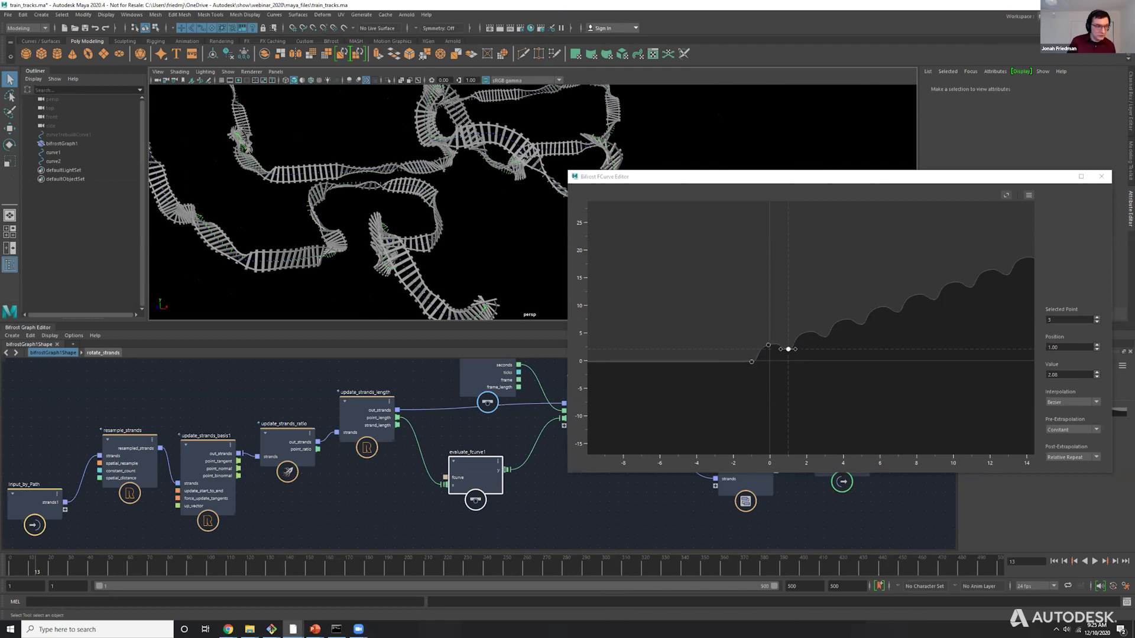
left_click_drag(290, 210, 378, 207, "alt")
scroll(768, 365, "up", 4)
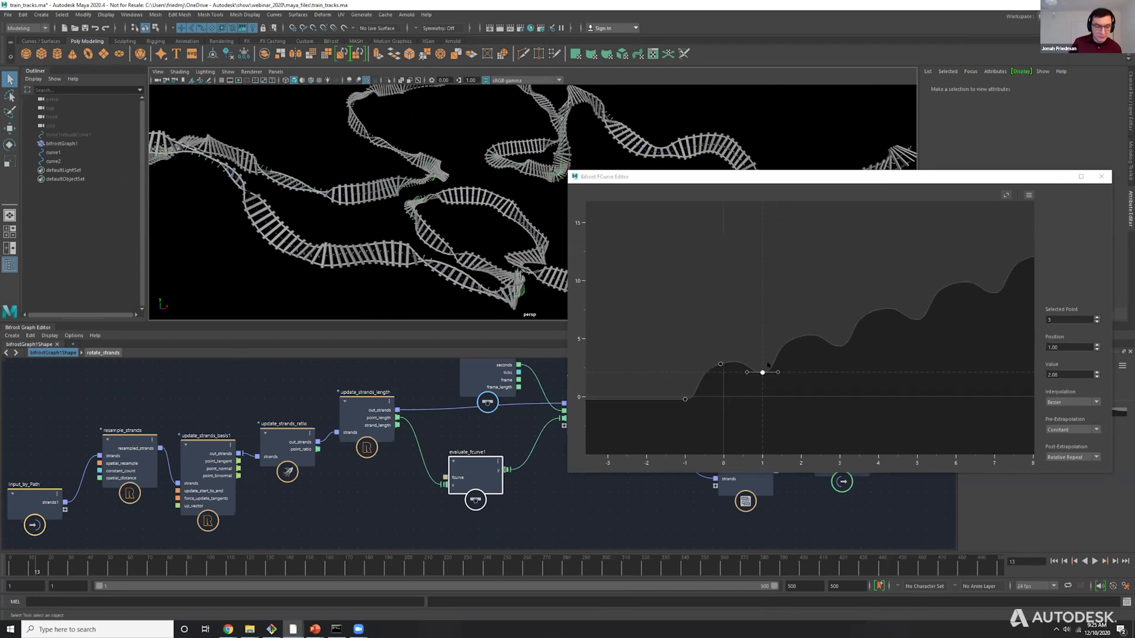
scroll(767, 365, "up", 2)
double_click(705, 384)
double_click(720, 371)
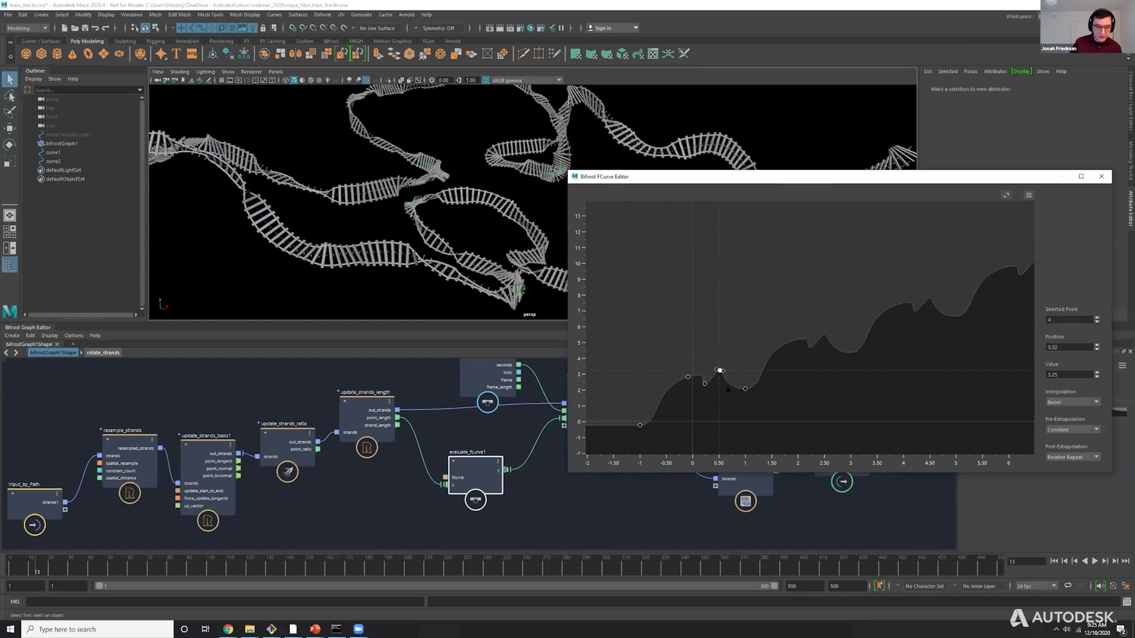
double_click(731, 391)
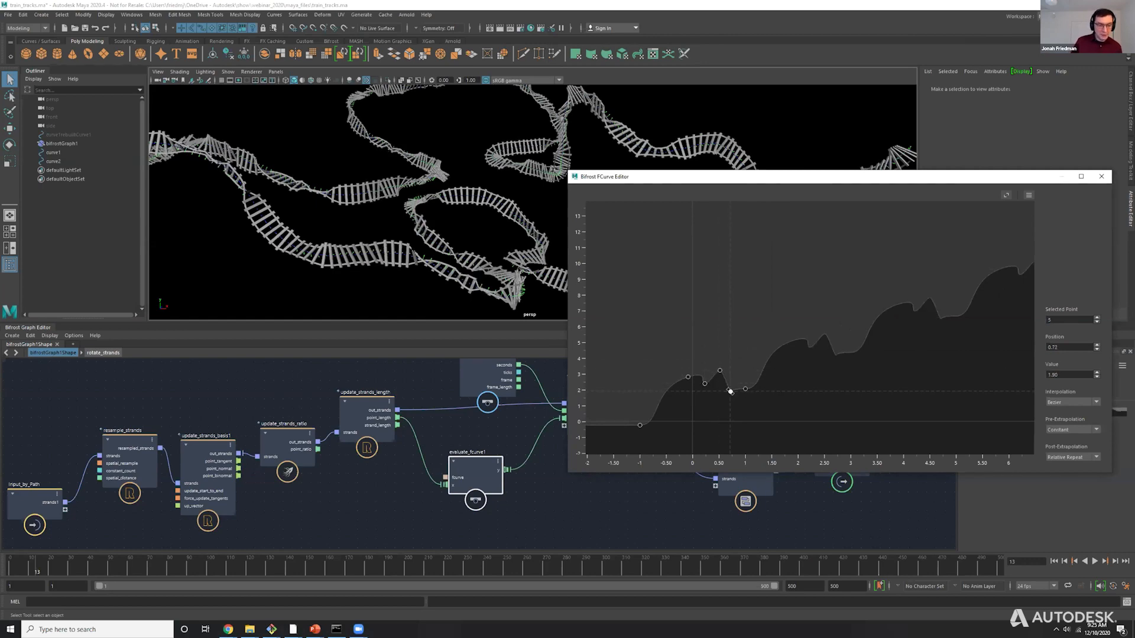
Close the FCurve editor and turn off the show_axes node's viewport display to see only the tracks.
left_click_drag(378, 204, 869, 234, "alt")
left_click(699, 410)
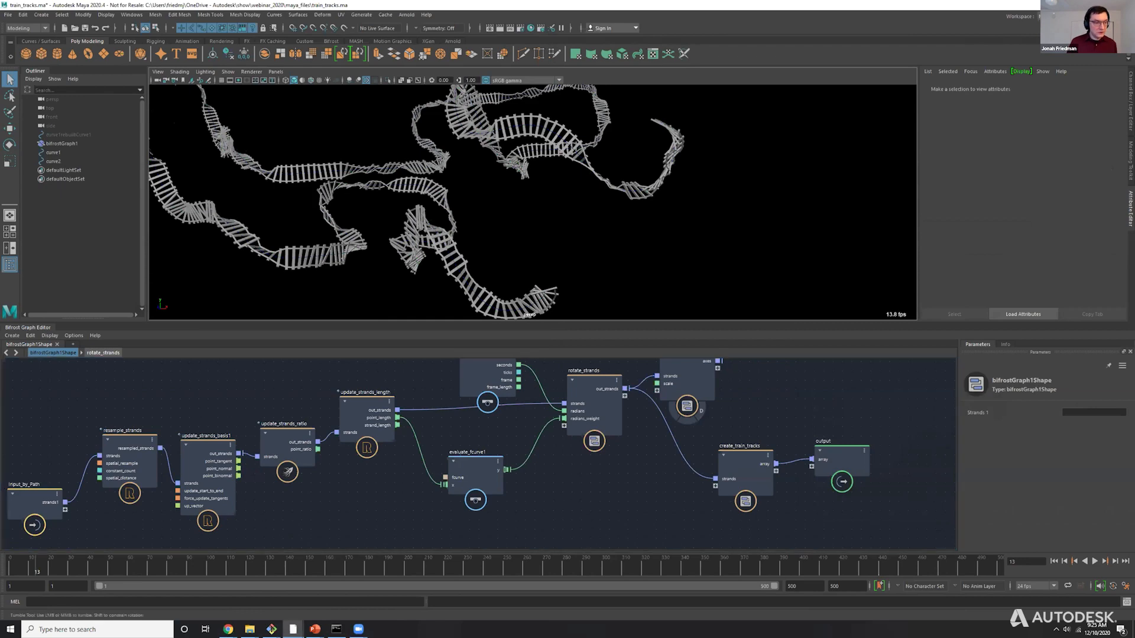
left_click_drag(503, 204, 621, 207, "alt")
right_click_drag(620, 207, 594, 207, "alt")
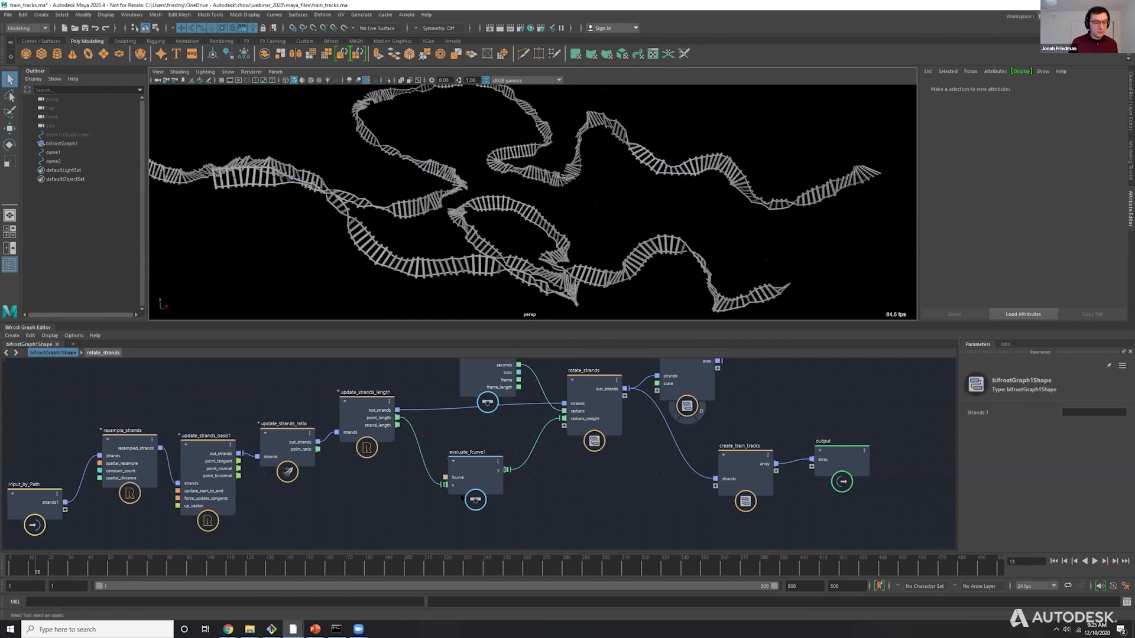
Disconnect evaluate_fcurve1 from rotate_strands' radians_weight and move the node aside.
right_click_drag(575, 481, 566, 419, "alt")
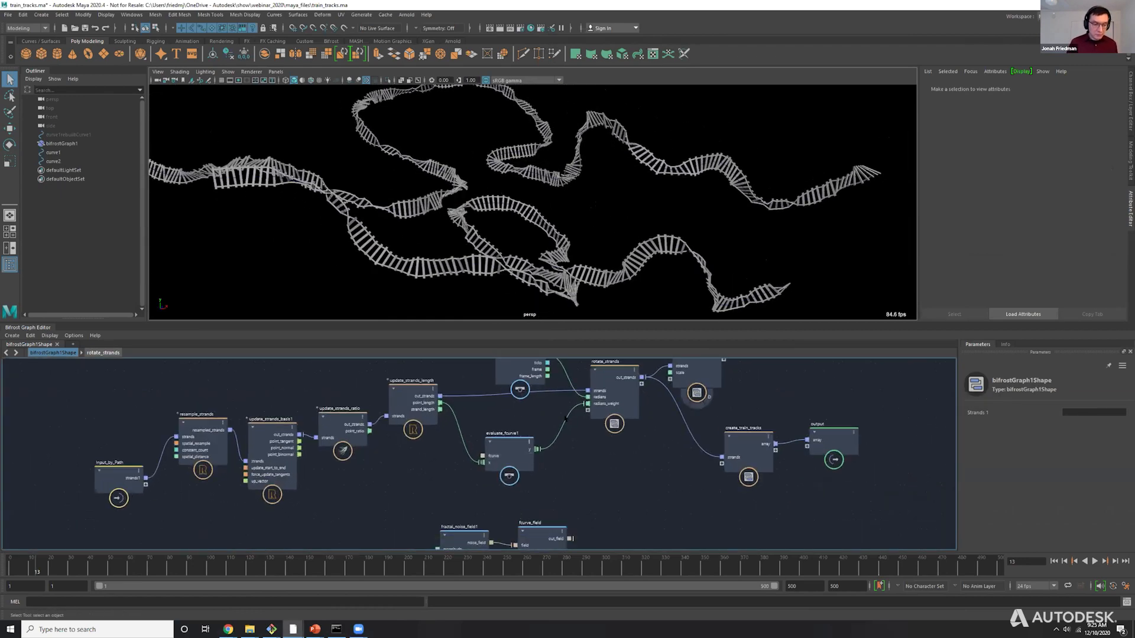
left_click_drag(571, 410, 532, 411)
left_click_drag(503, 451, 480, 463)
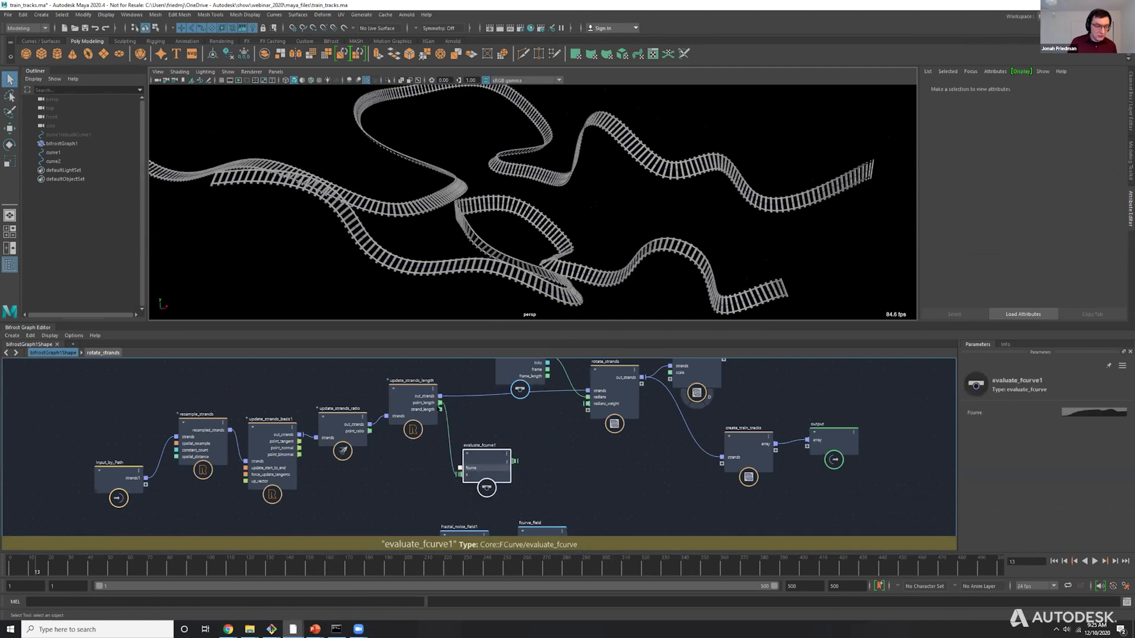
left_click_drag(441, 403, 587, 407)
left_click_drag(587, 404, 545, 405)
left_click(545, 406)
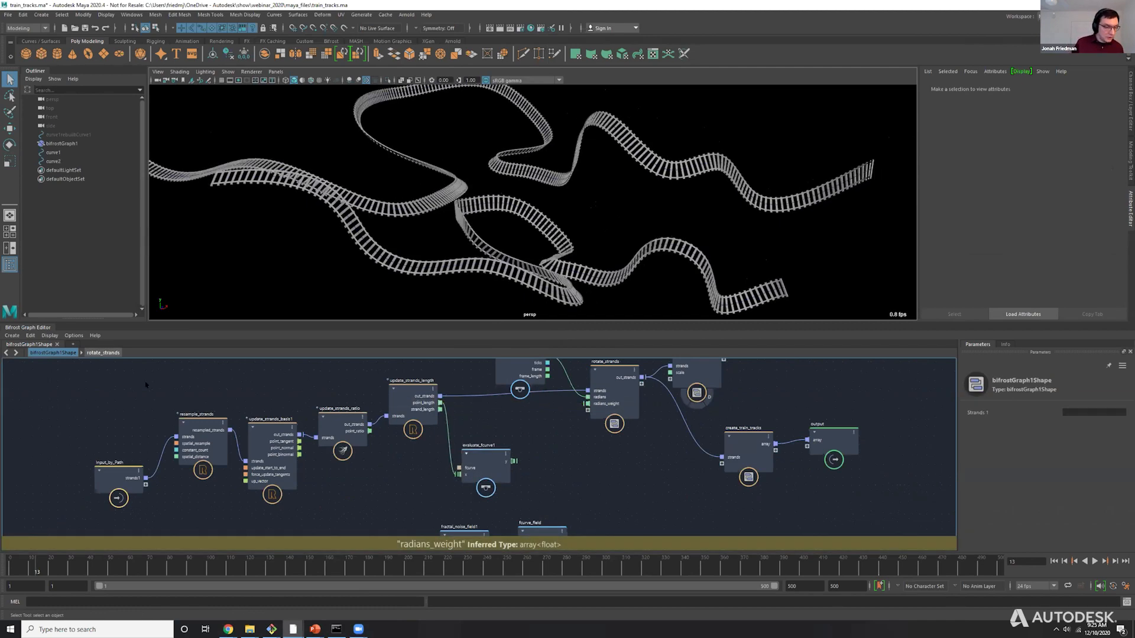
Group the nodes from resample_strands through update_strands_length into a compound and delete its point_length output port.
left_click_drag(170, 381, 398, 502)
key("ctrl+g")
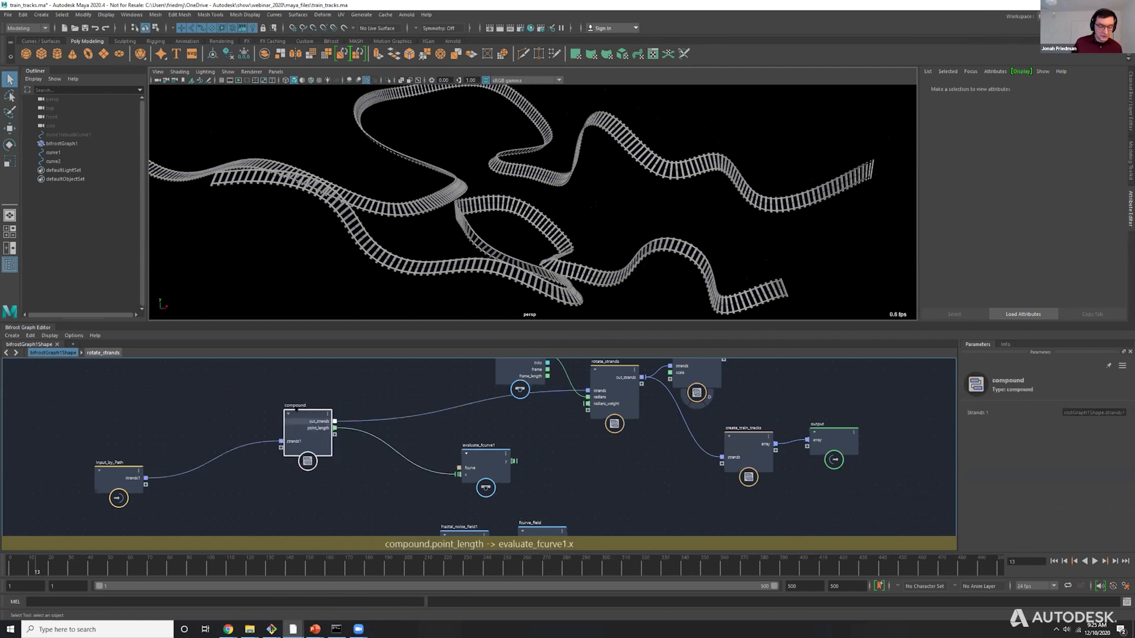
left_click_drag(318, 427, 303, 422)
left_click_drag(483, 460, 434, 482)
right_click(306, 423)
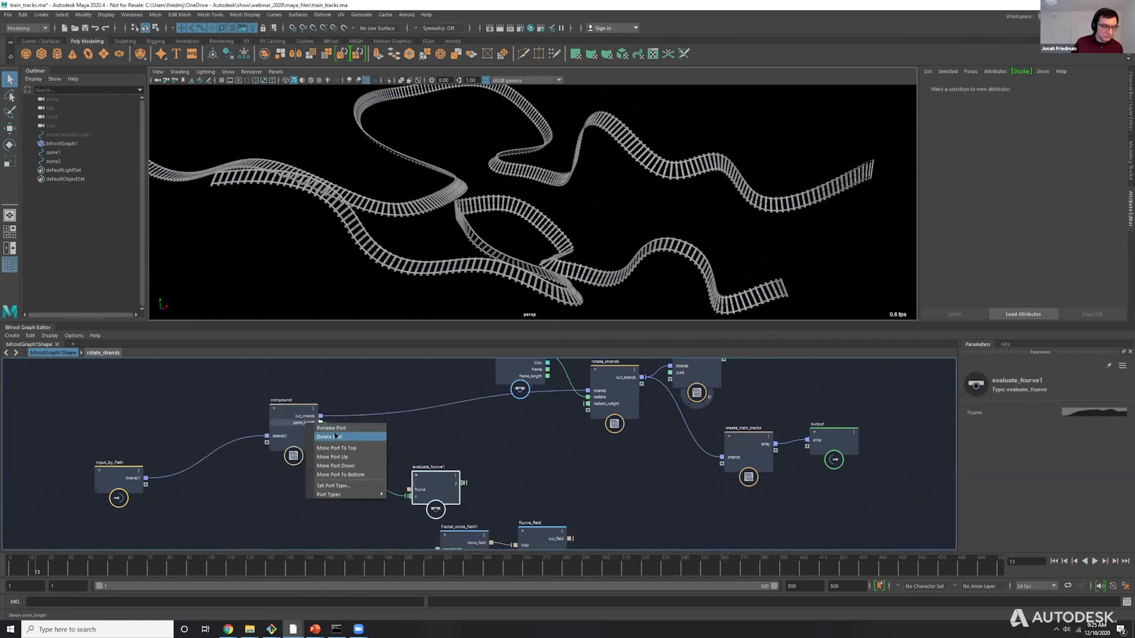
left_click(335, 436)
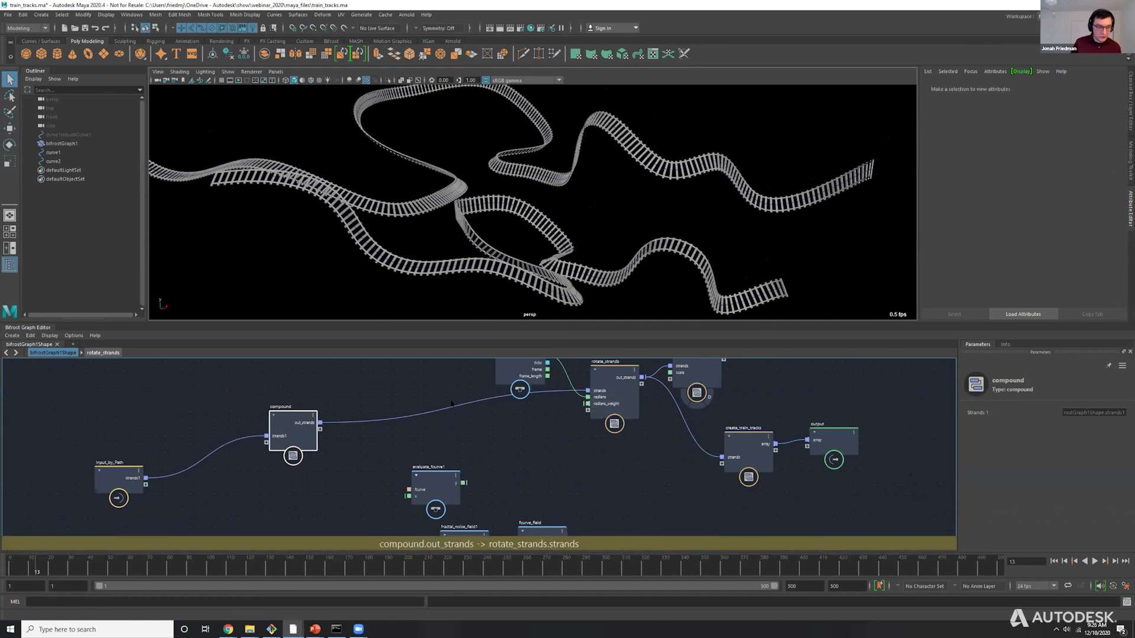
Inspect the property data carried by the connection from the compound's out_strands to rotate_strands.
mouse_move(453, 406)
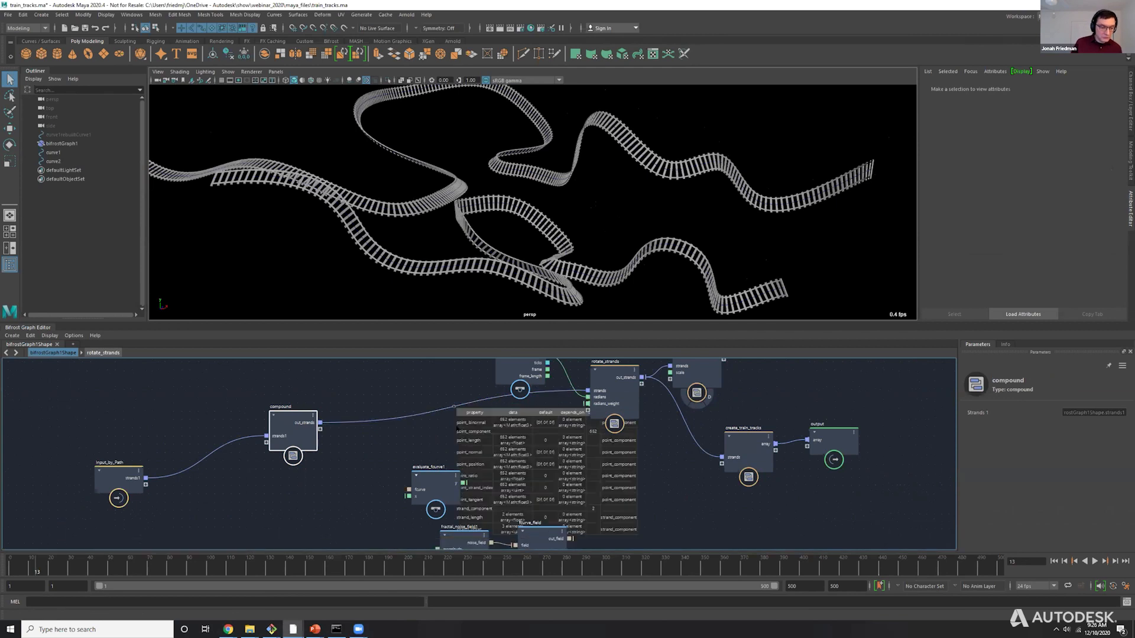
left_click(471, 442)
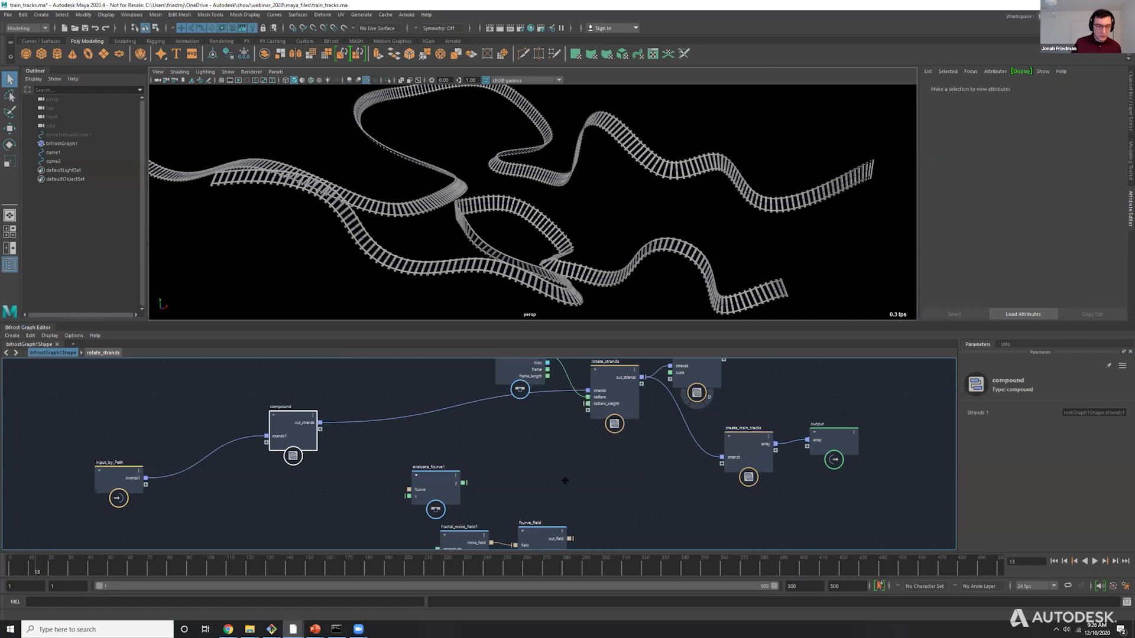
Place a string value node holding point_length beside rotate_strands, connect its output to radians_weight, and scrub to frame 48.
middle_click_drag(565, 479, 560, 400, "alt")
left_click_drag(550, 533, 541, 381)
middle_click_drag(559, 391, 580, 480, "alt")
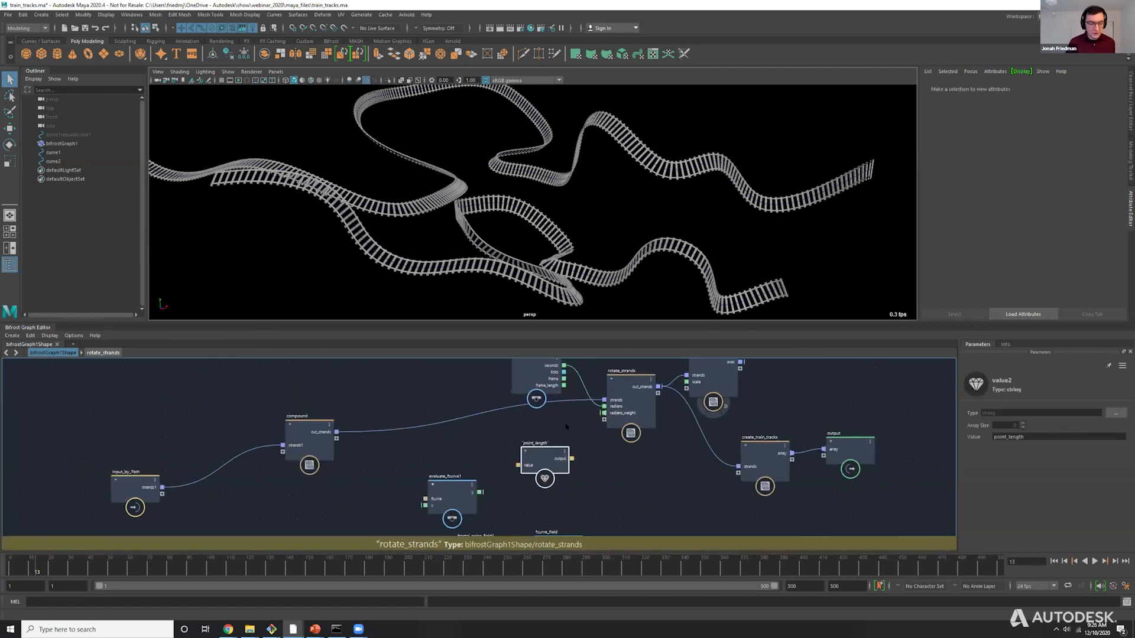
left_click_drag(573, 459, 604, 413)
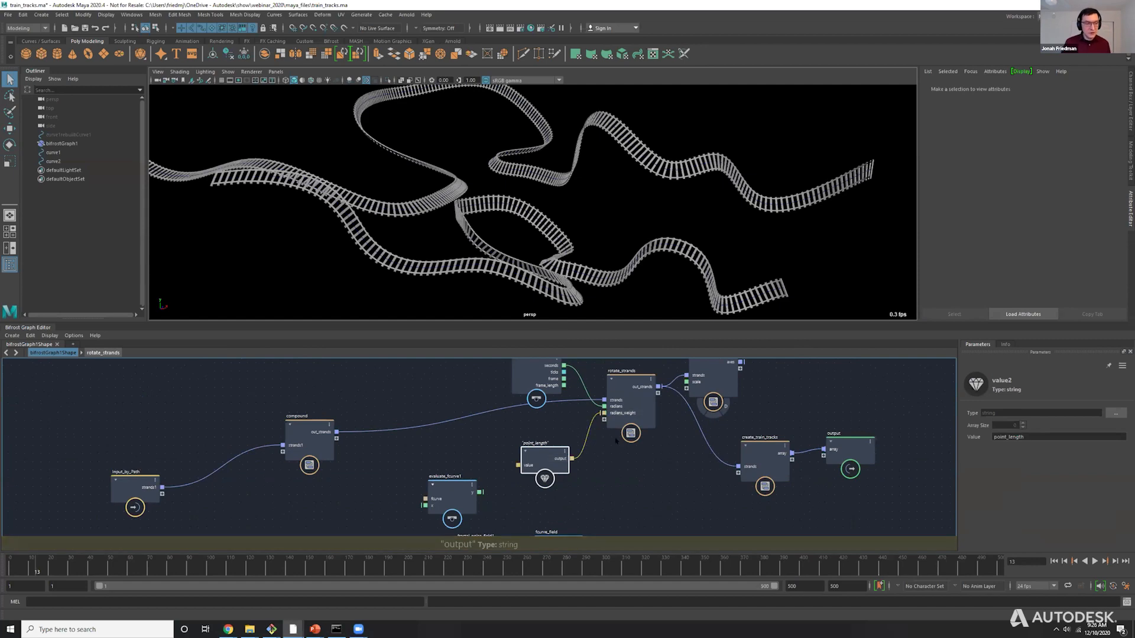
left_click_drag(54, 567, 107, 570)
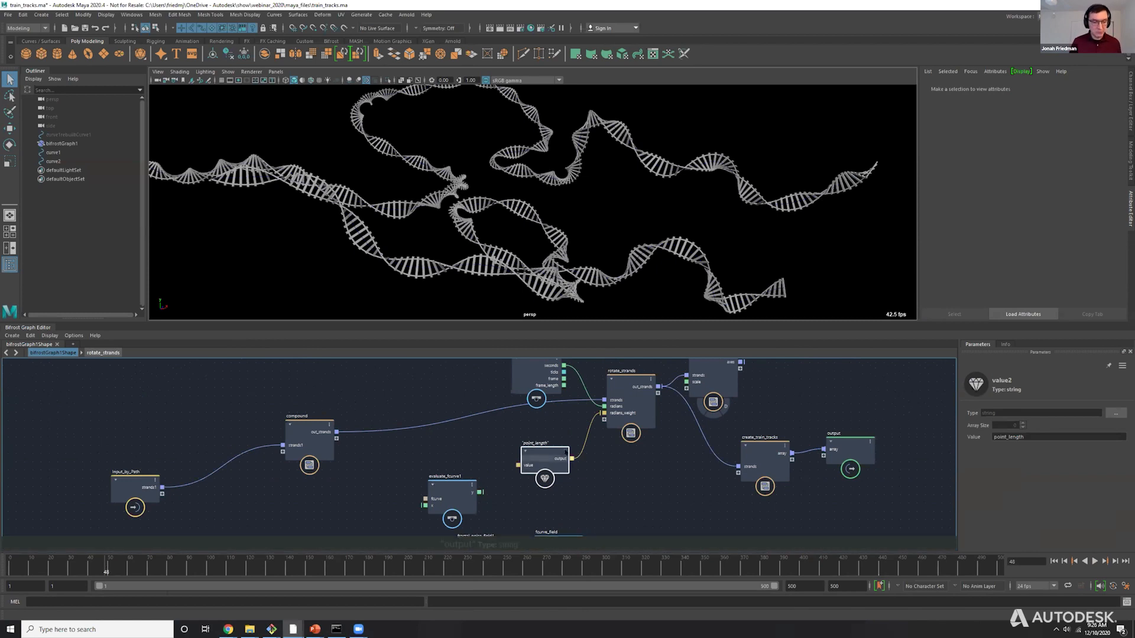
Examine how radians_weight feeds interpret_auto_port_as_scalar inside the rotate_strands compound, and return to the top-level graph.
double_click(625, 404)
left_click_drag(465, 491, 480, 405)
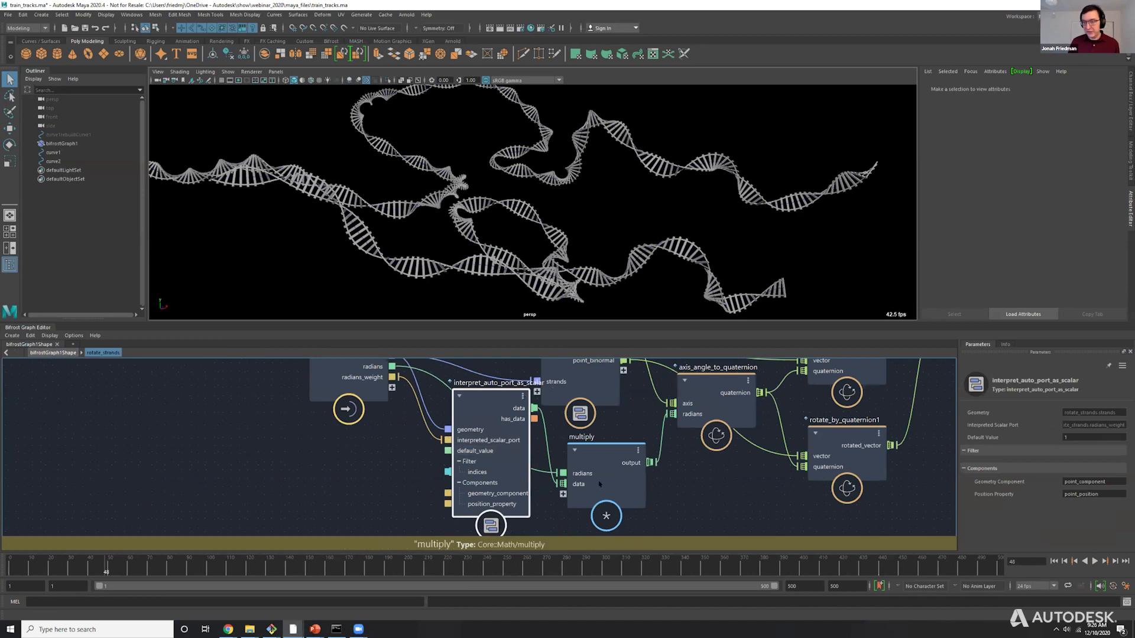
scroll(429, 507, "down", 3)
left_click_drag(550, 535, 779, 368)
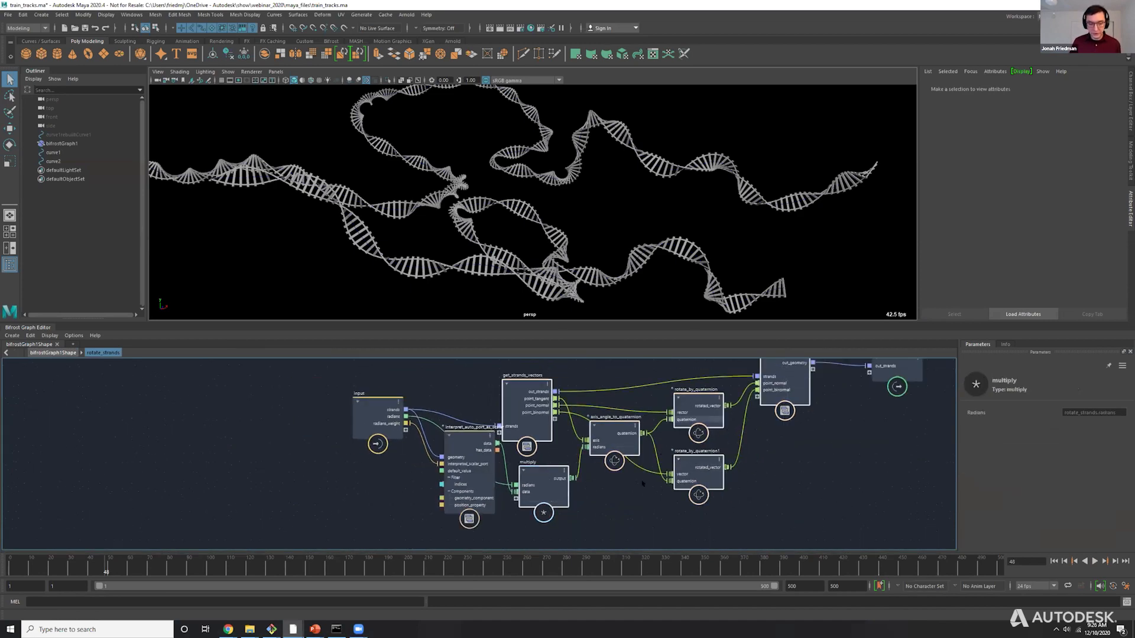
mouse_move(454, 448)
left_mouse_down()
mouse_move(444, 460)
mouse_move(462, 446)
left_mouse_up()
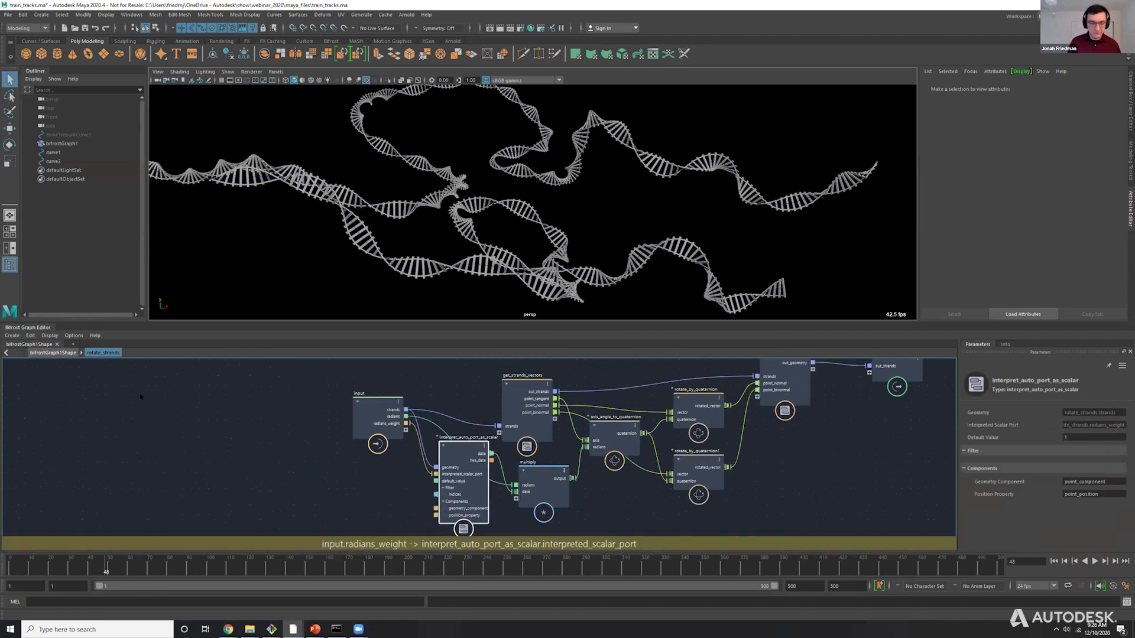
left_click(59, 353)
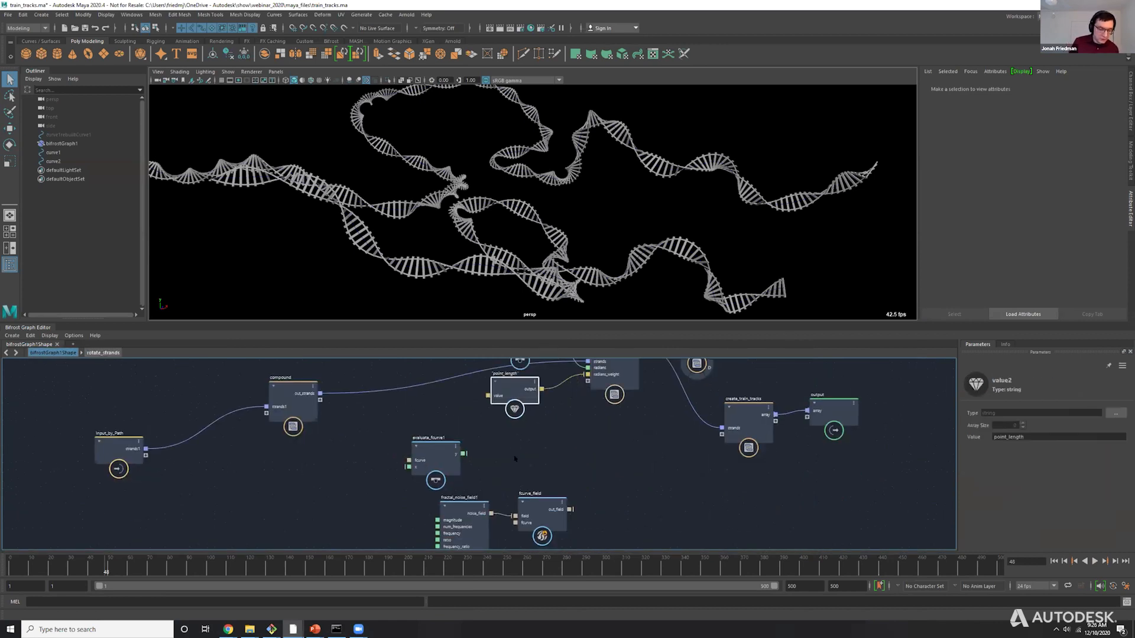
Move fractal_noise_field1 near rotate_strands and connect its noise_field output to radians_weight in place of the string value.
left_click_drag(459, 513, 500, 445)
middle_click_drag(567, 423, 582, 499)
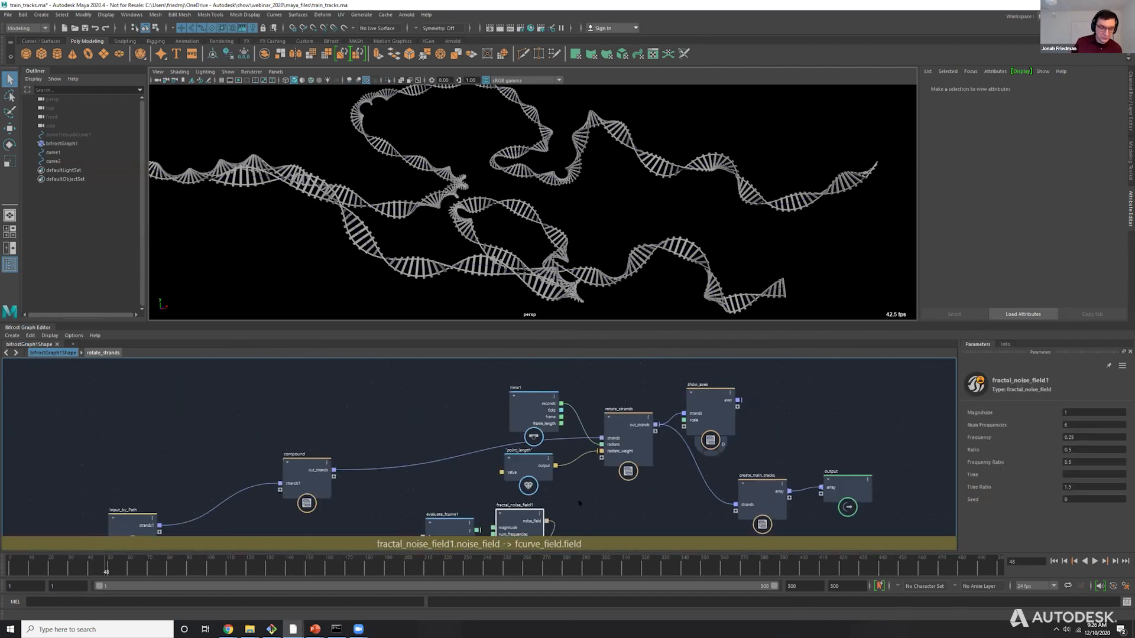
left_click_drag(523, 505, 601, 451)
left_click(558, 499)
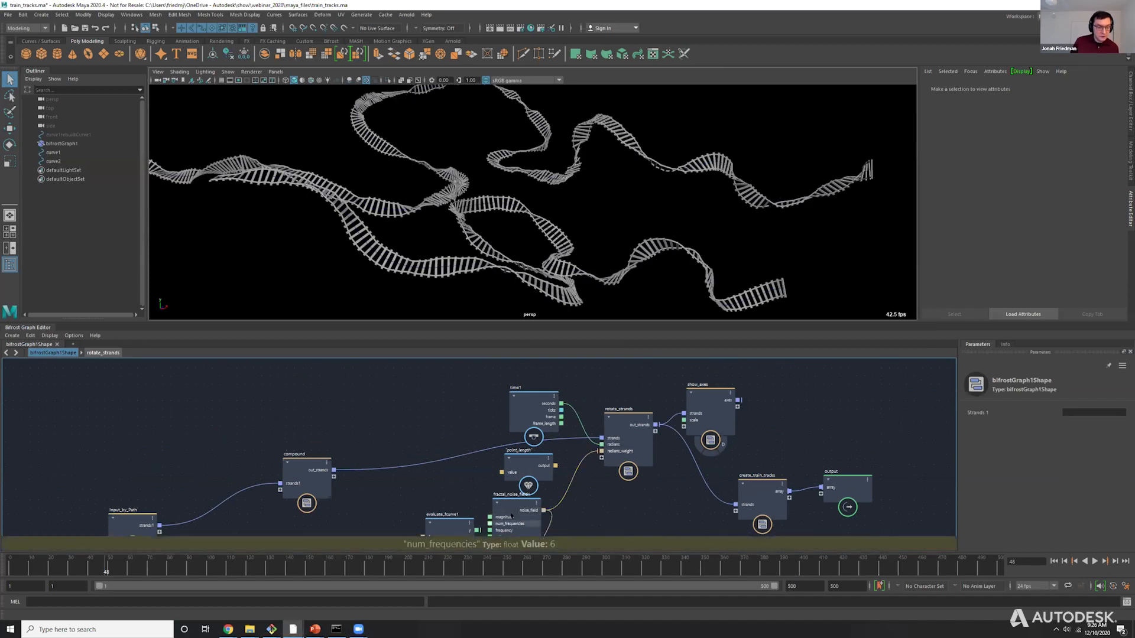
Scrub the timeline to frame 60 and view the train tracks from another angle with the noise field driving the rotation.
left_click_drag(527, 509, 524, 518)
left_click_drag(35, 571, 129, 572)
left_click_drag(567, 204, 412, 182, "alt")
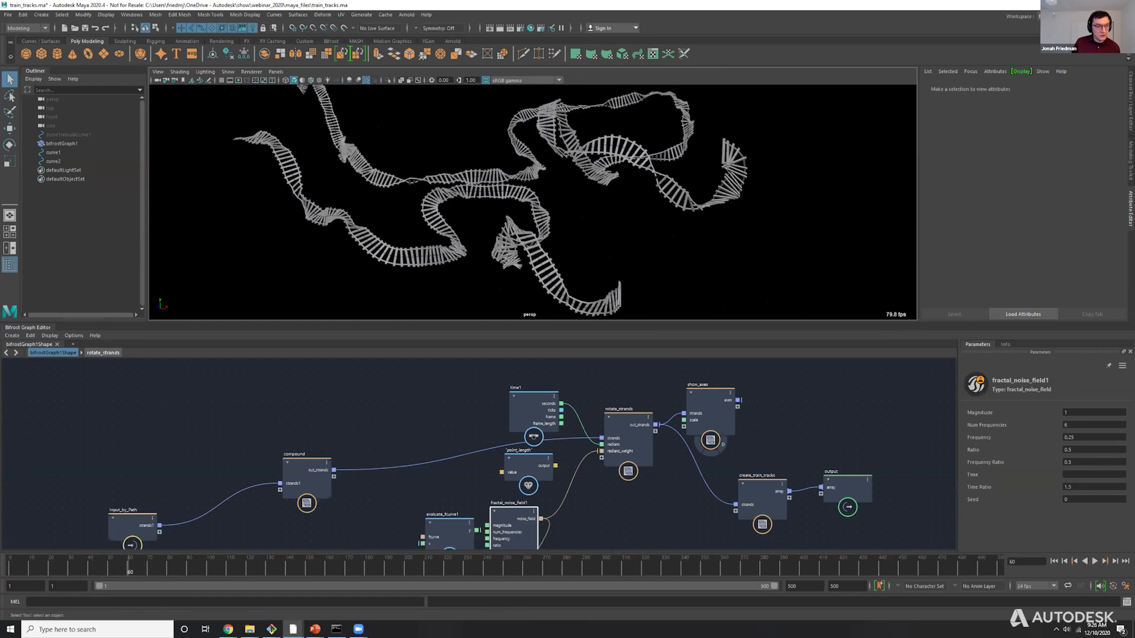
Move fractal_noise_field1 closer to rotate_strands and set its Frequency to 0.1.
left_click_drag(512, 507, 552, 496)
left_click(1094, 425)
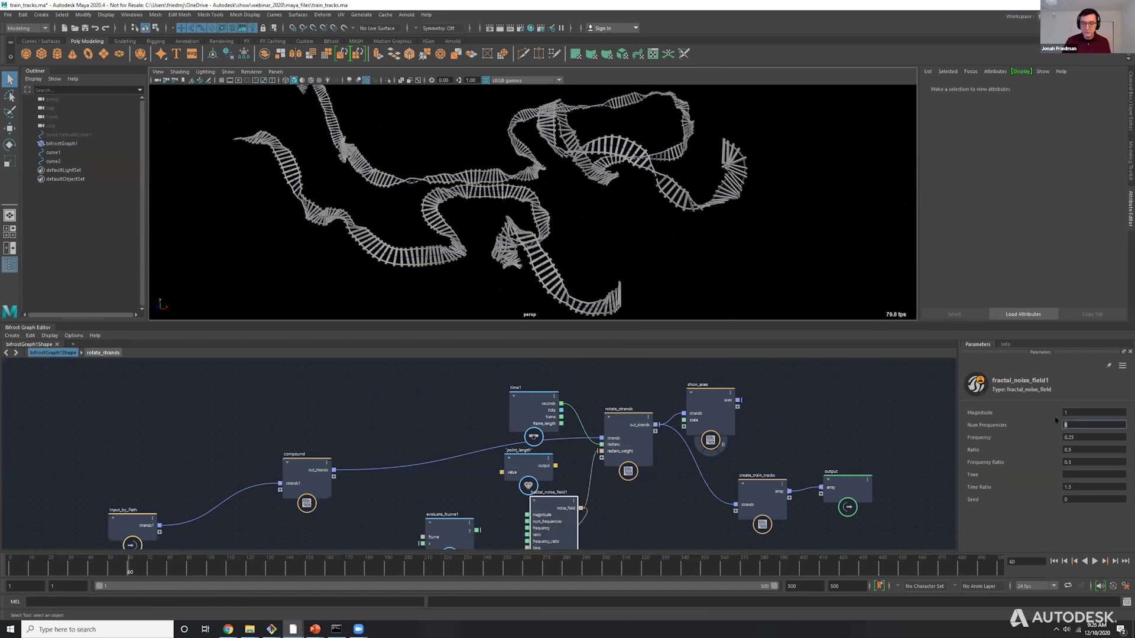
left_click(1063, 438)
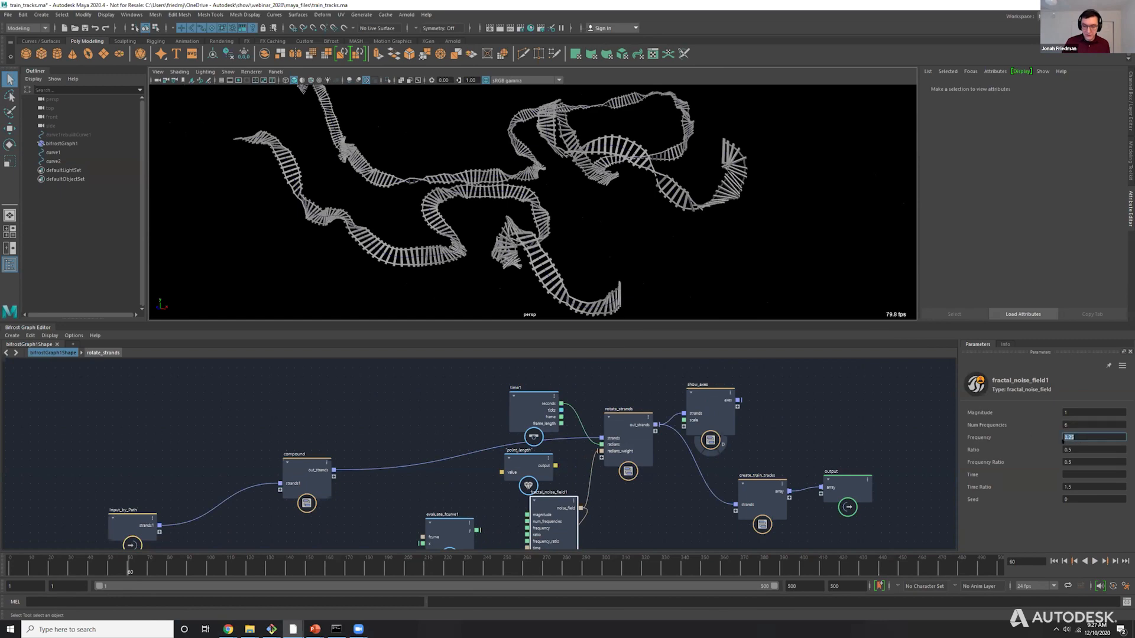
type("0.1")
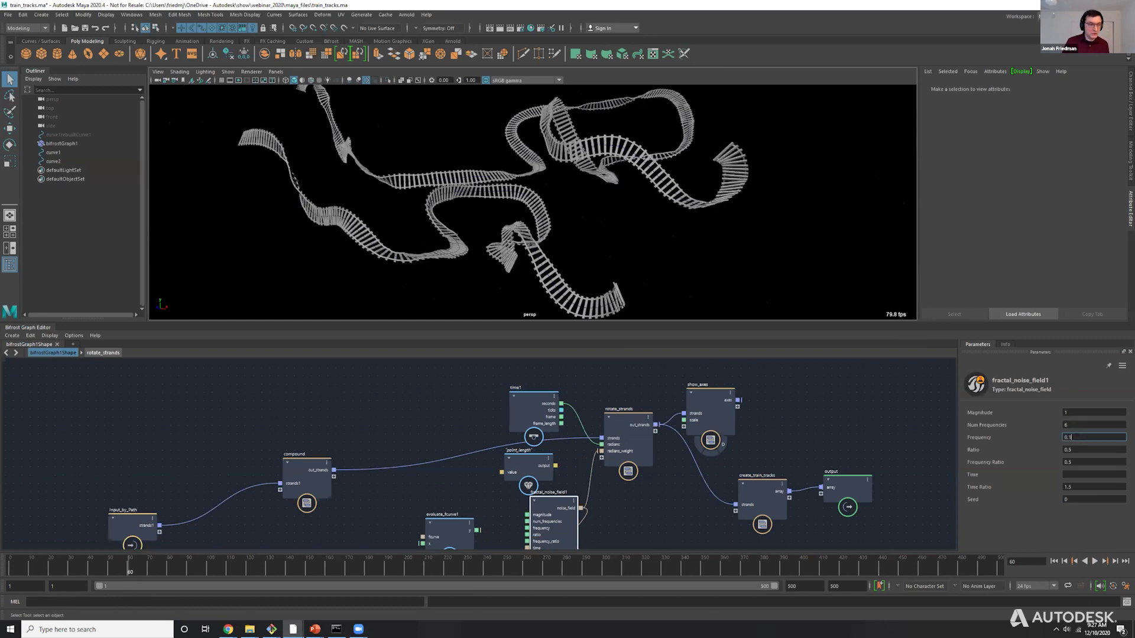
left_click_drag(532, 189, 559, 180, "alt")
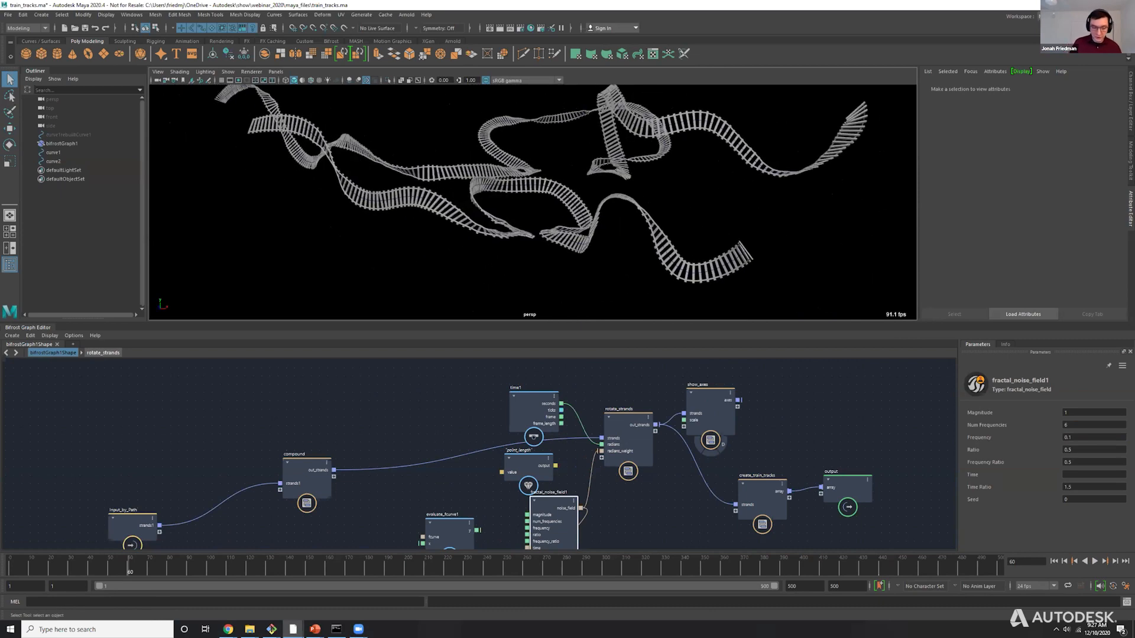
Place fcurve_field beside fractal_noise_field1 and connect its out_field to rotate_strands' radians_weight in place of the direct noise connection.
middle_click_drag(624, 454, 603, 376, "alt")
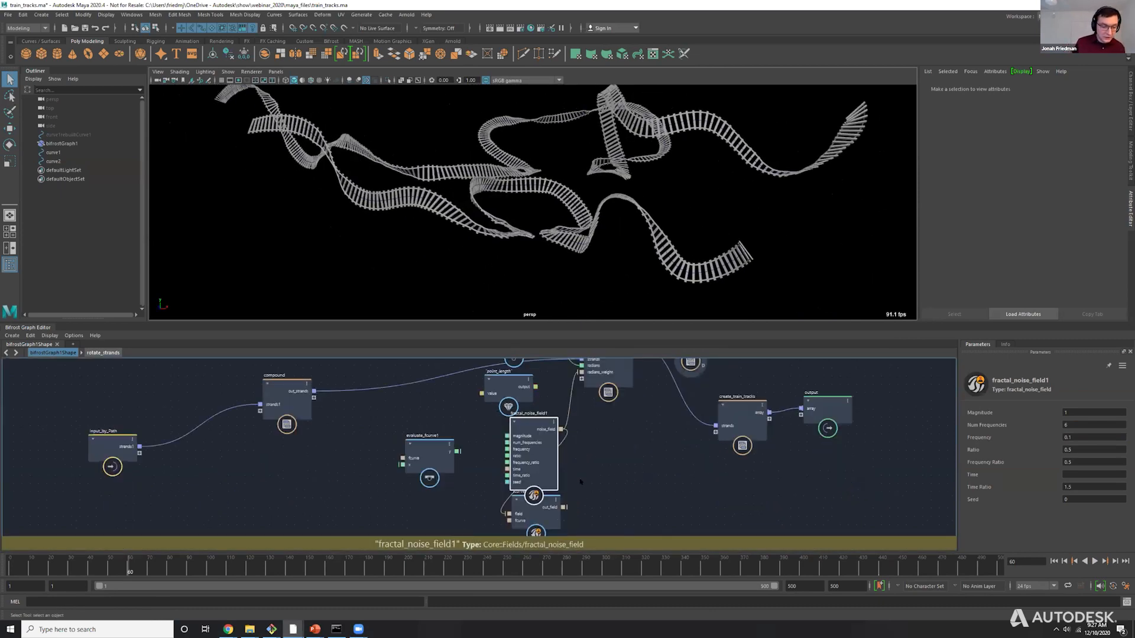
left_click_drag(541, 516, 592, 458)
left_click_drag(541, 452, 508, 458)
left_click_drag(576, 451, 581, 373)
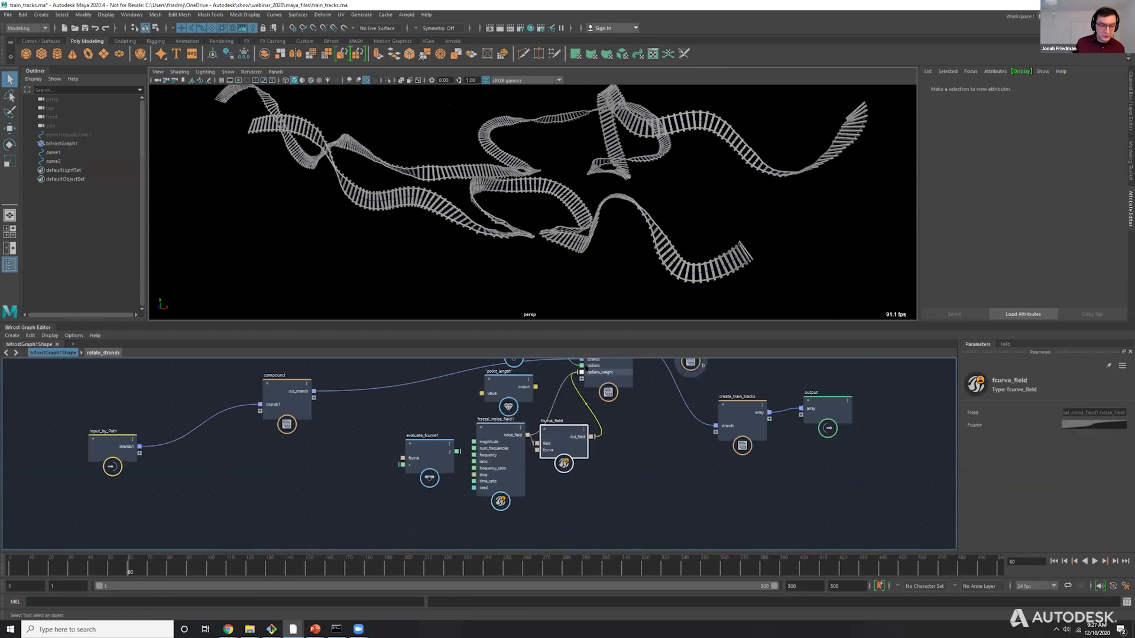
Reshape fcurve_field's curve by steepening the middle point's tangents and then flattening them to horizontal.
left_click(1112, 426)
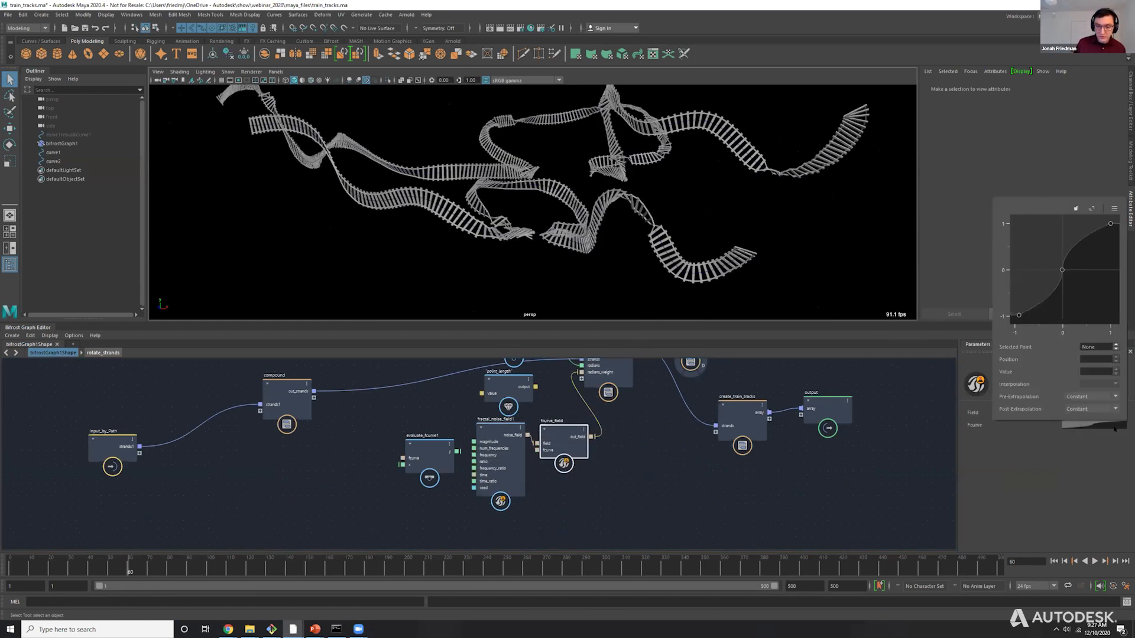
left_click(1062, 271)
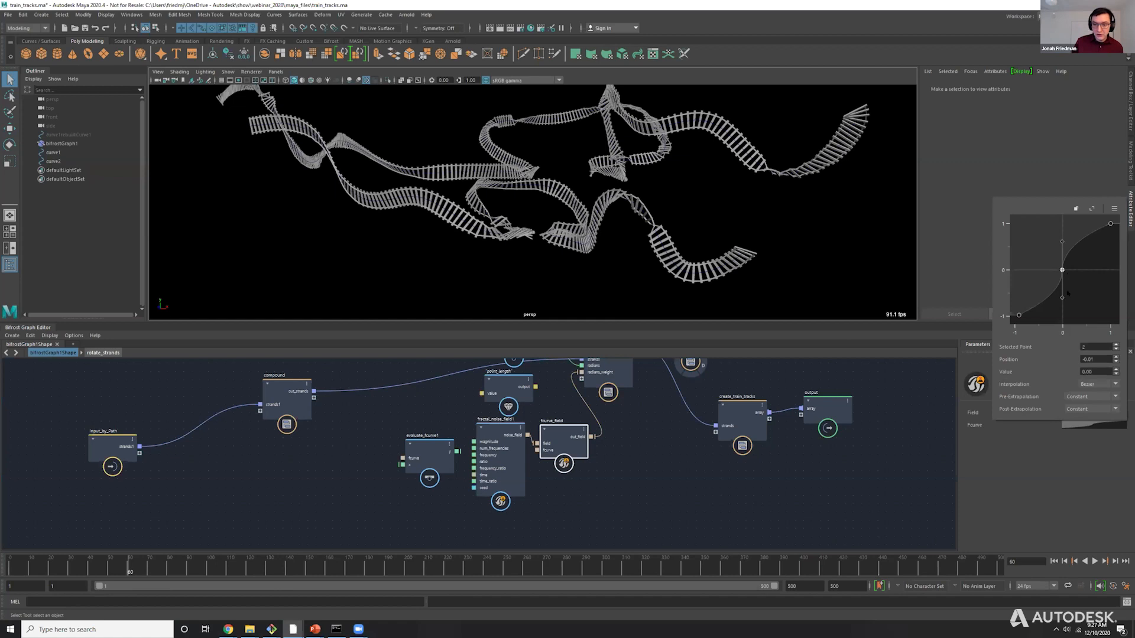
left_click_drag(1062, 302, 1063, 323)
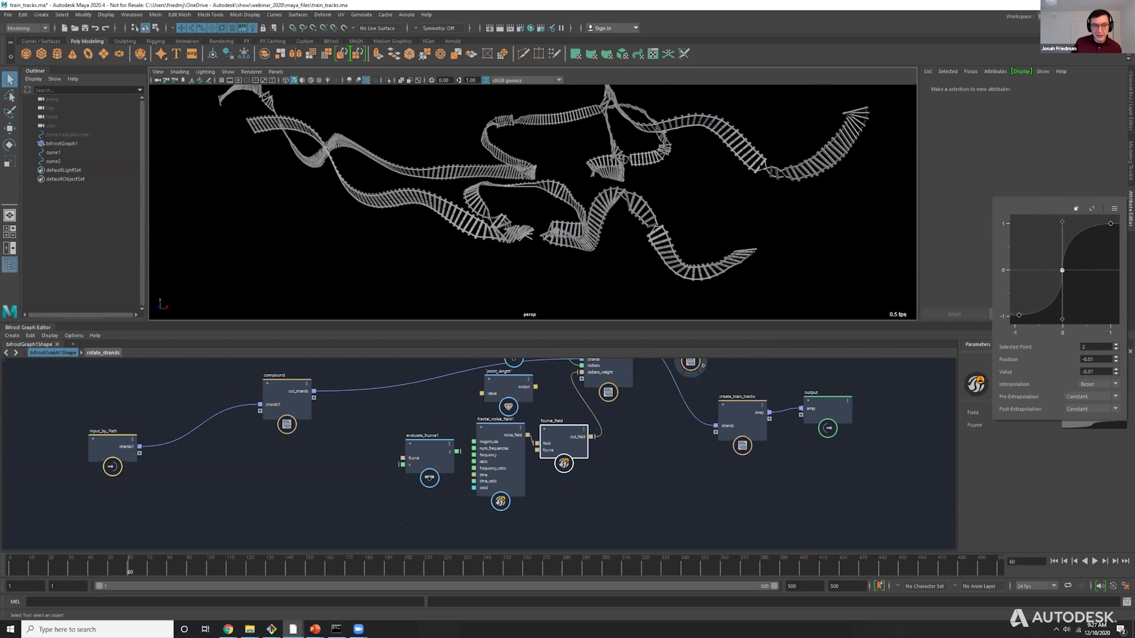
left_click_drag(1063, 321, 1029, 274)
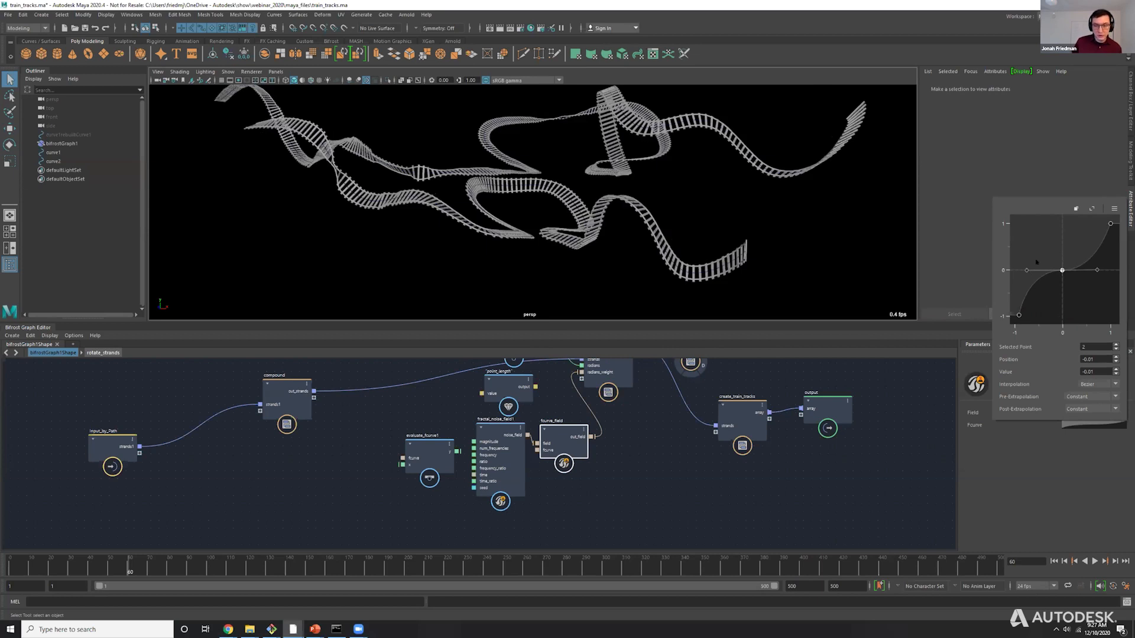
Set the Frequency of fractal_noise_field1 to 0.5.
left_click(507, 438)
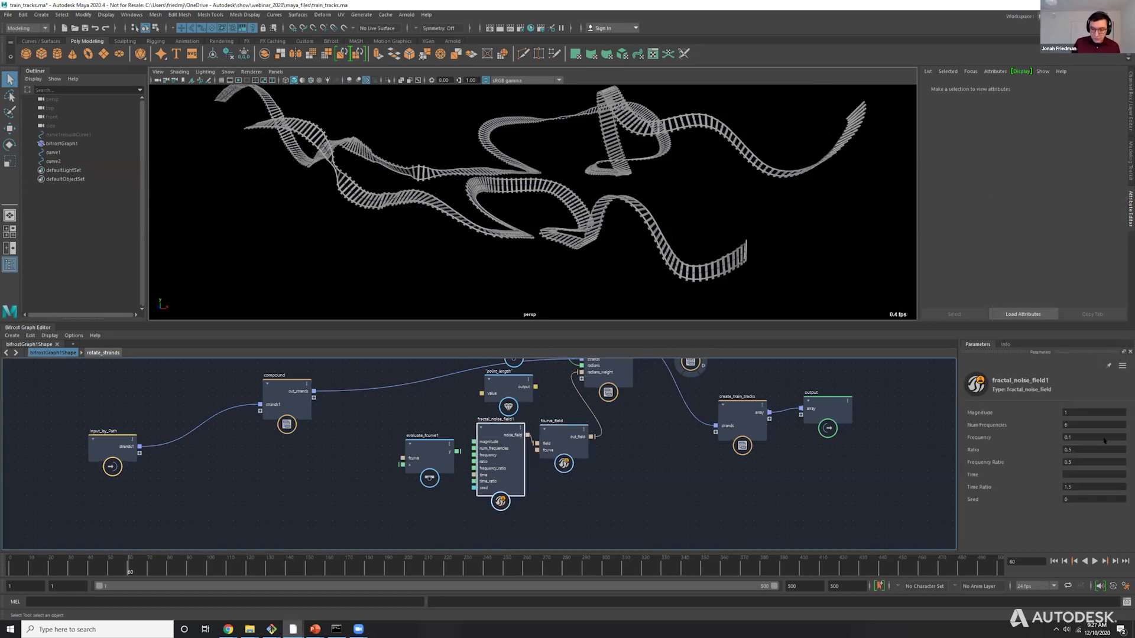
left_click(1075, 437)
type(".5")
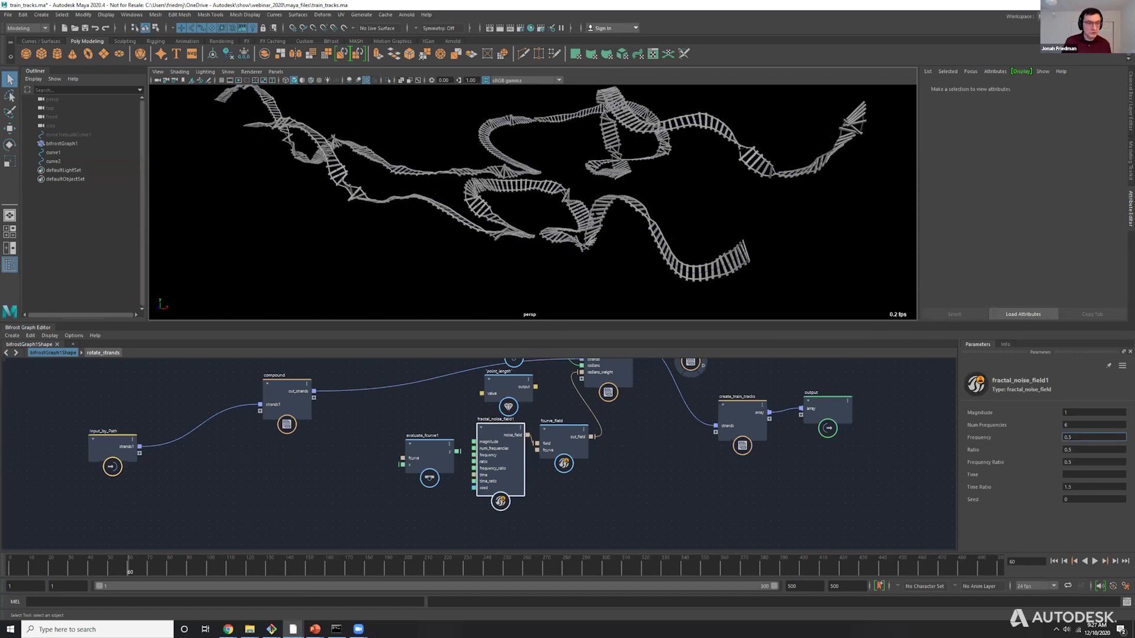
key("Return")
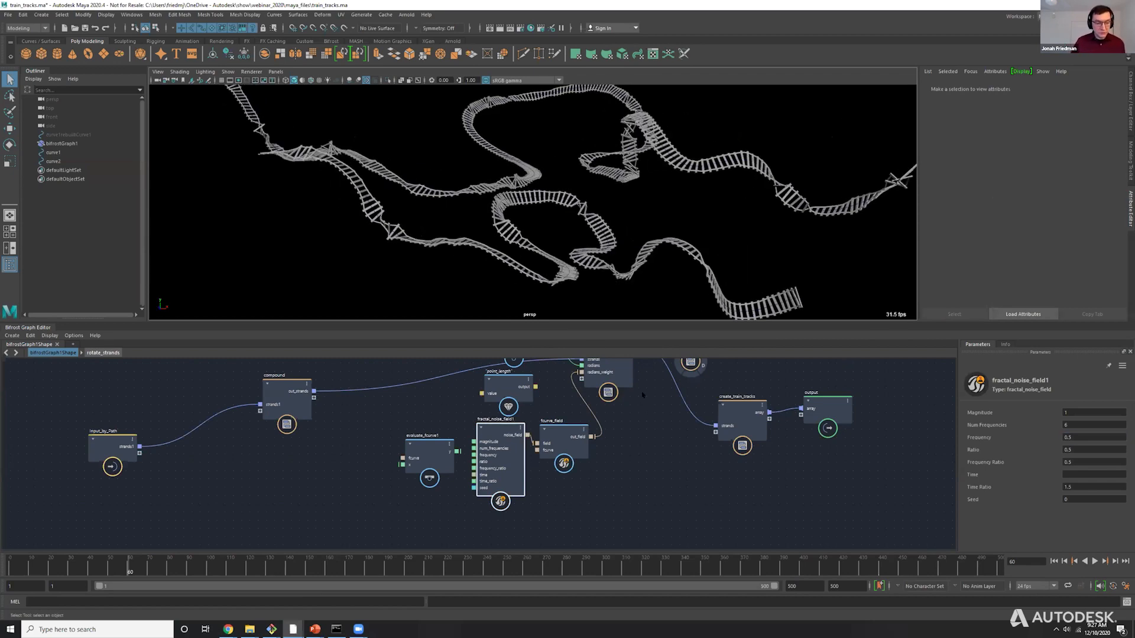
Tidy the graph layout by repositioning the Input_by_Path, compound, rotate_strands and show_axes nodes.
middle_click_drag(642, 395, 647, 467, "alt")
left_click_drag(71, 431, 284, 520)
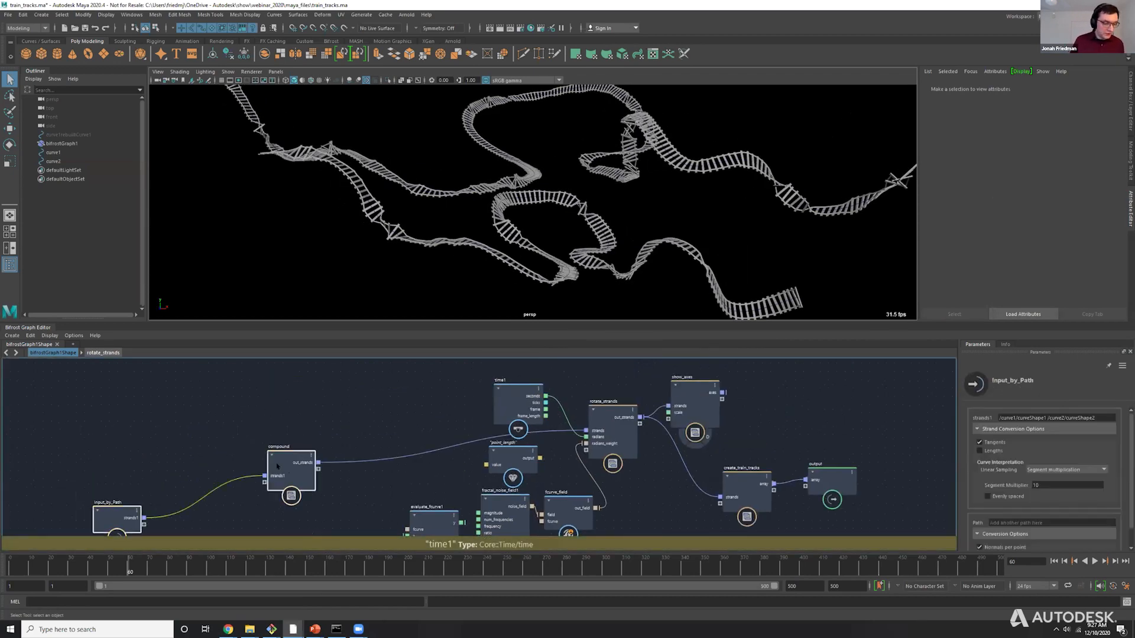
left_click_drag(296, 469, 330, 415)
mouse_move(611, 408)
left_mouse_down()
mouse_move(618, 389)
mouse_move(623, 409)
left_mouse_up()
left_click_drag(691, 388, 719, 369)
left_click_drag(623, 411, 627, 409)
left_click(636, 378)
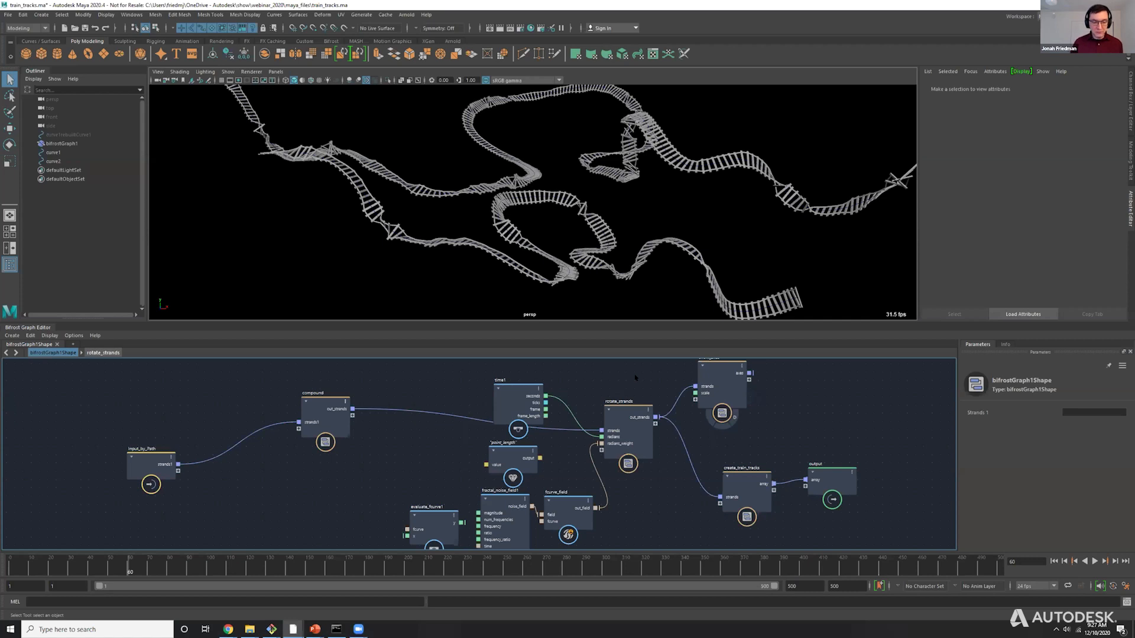
left_click(622, 404)
left_click_drag(621, 403, 623, 410)
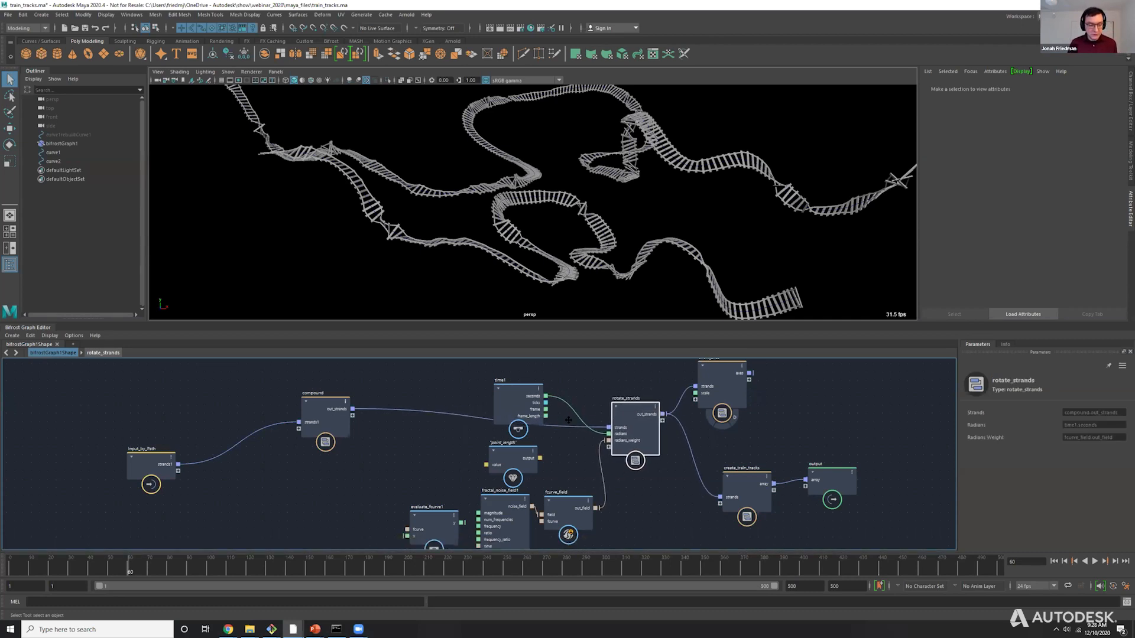
Select the point_length, evaluate_fcurve1, fractal_noise_field1 and fcurve_field nodes below time1 as a group.
middle_click_drag(568, 421, 580, 360, "alt")
left_click_drag(356, 396, 604, 544)
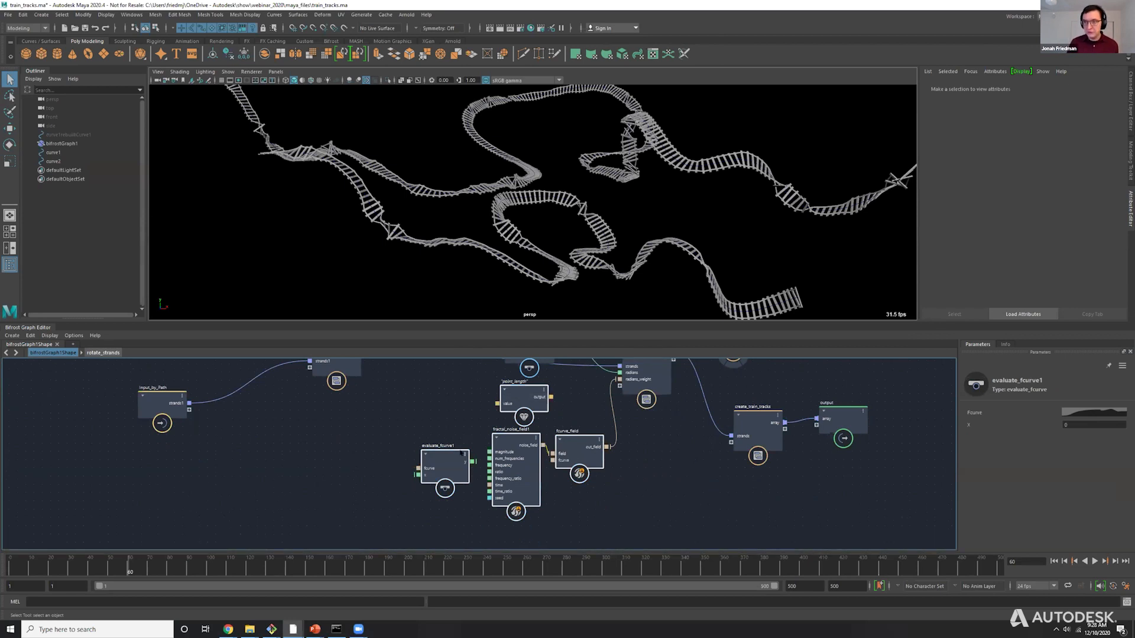
middle_click_drag(530, 431, 469, 487, "alt")
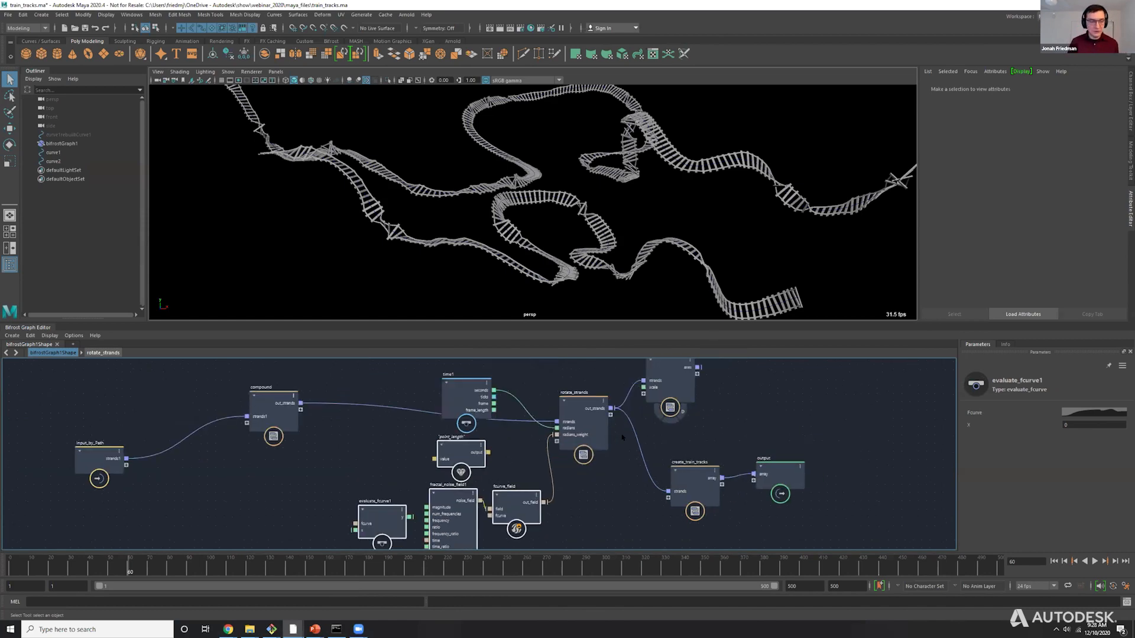
key("alt+Tab")
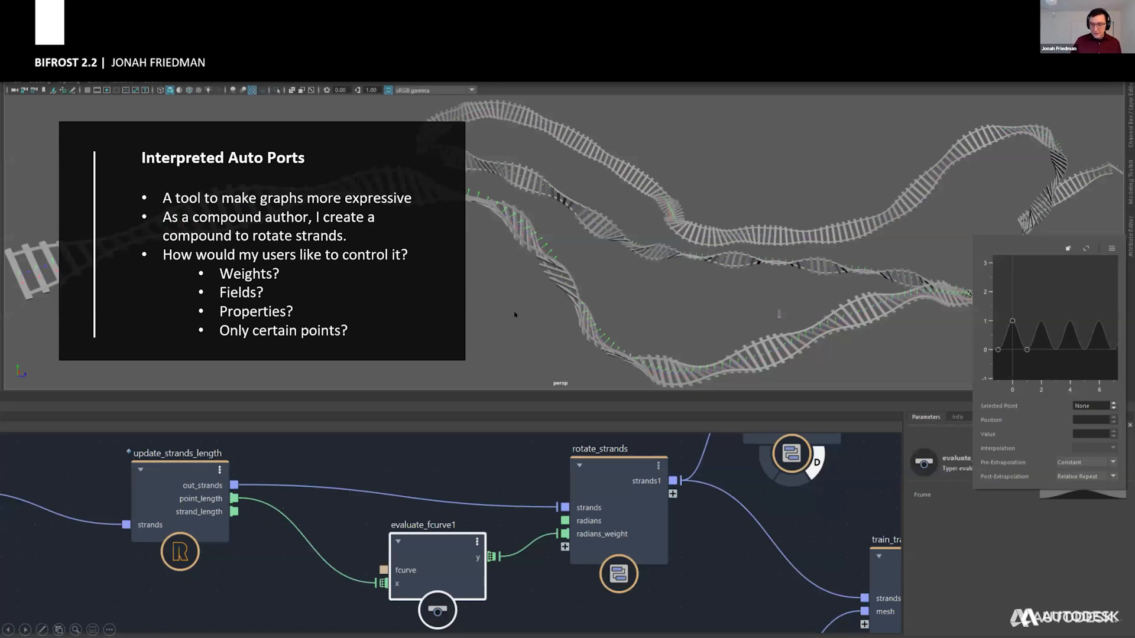
left_click(519, 318)
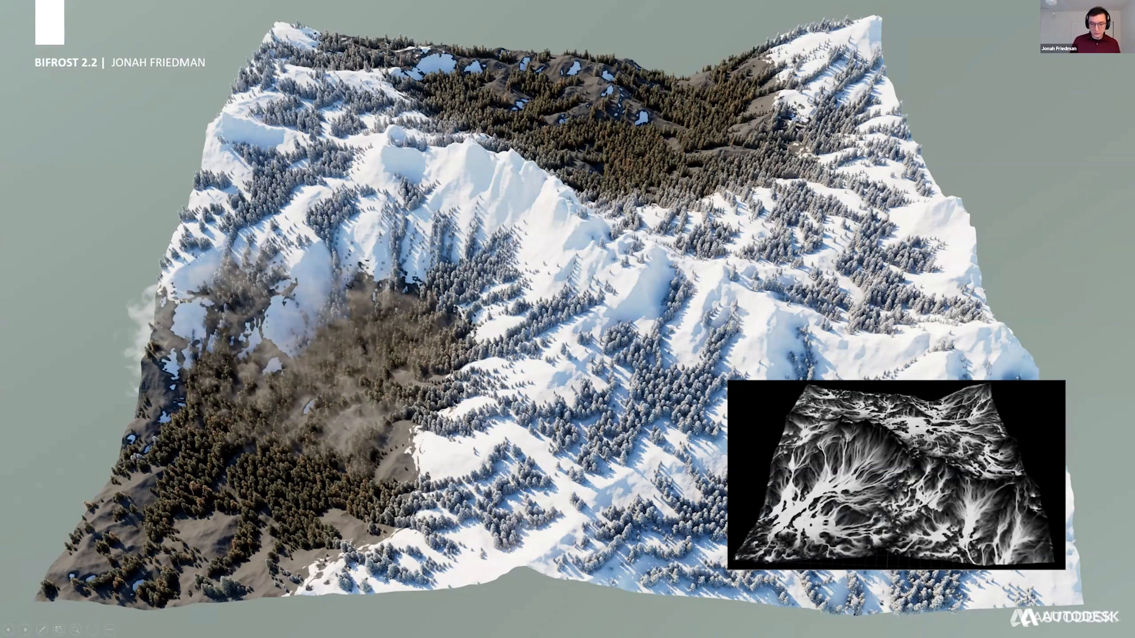
left_click(598, 260)
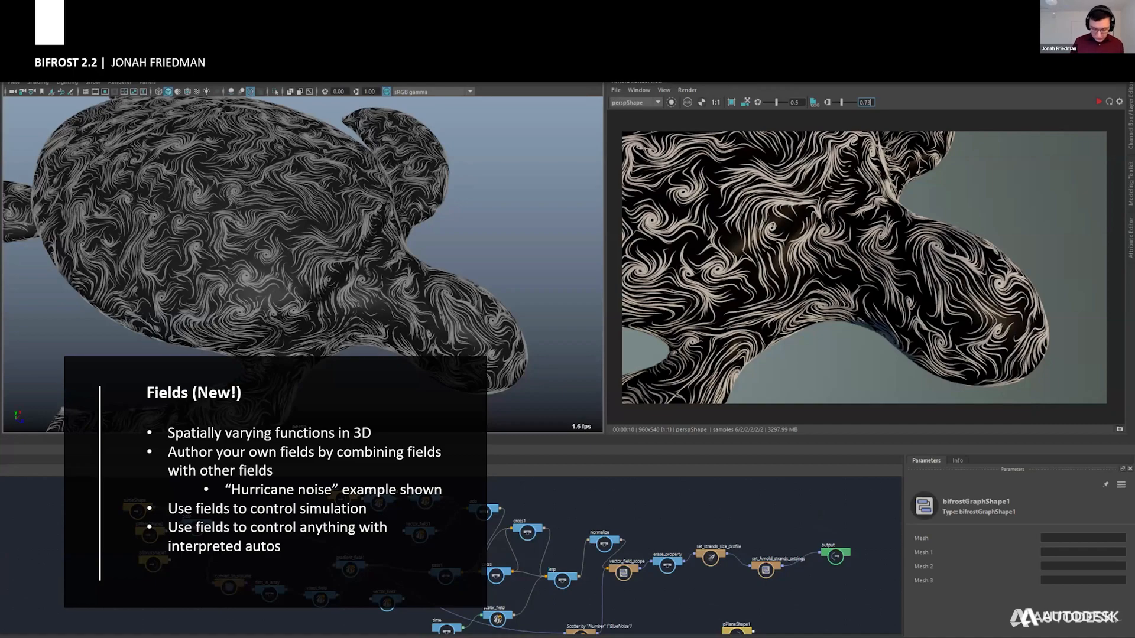
key("Right")
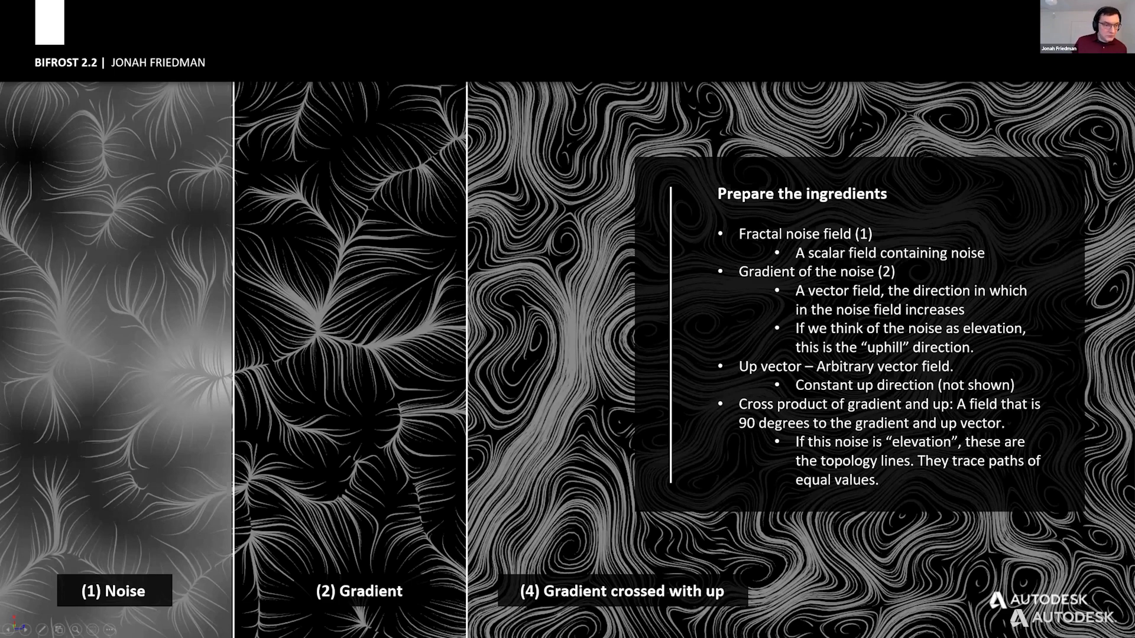
Open hurricane_noise_01_ingredients.ma from the hurricane folder in Maya, close the Arnold viewport window, and switch back to the presentation.
key("alt+Tab")
key("ctrl+o")
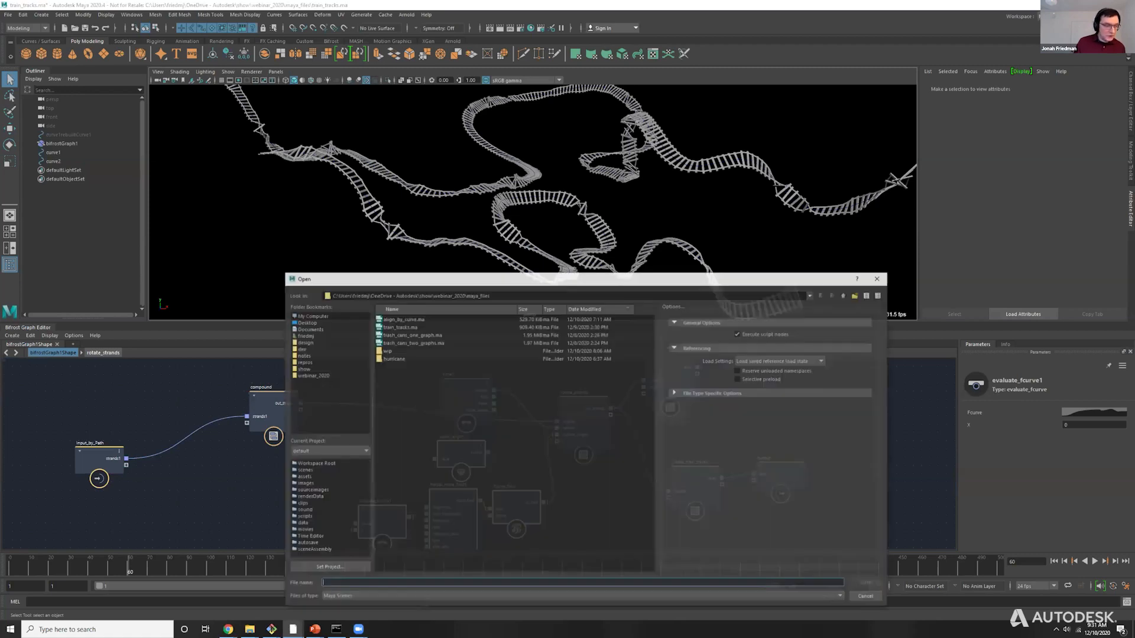
double_click(401, 359)
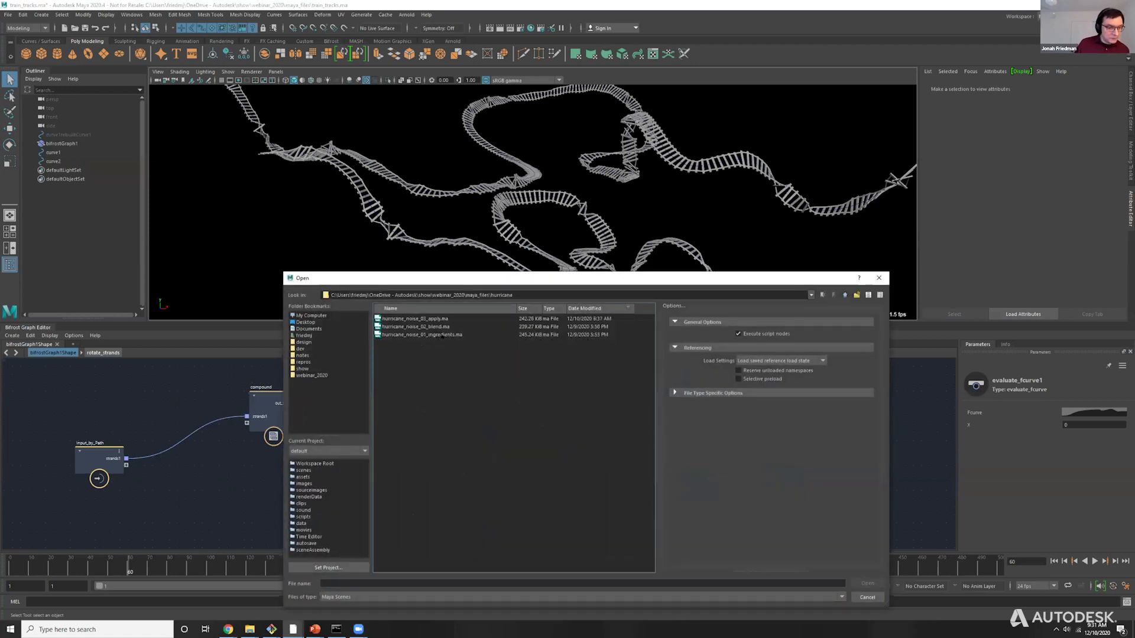
double_click(442, 335)
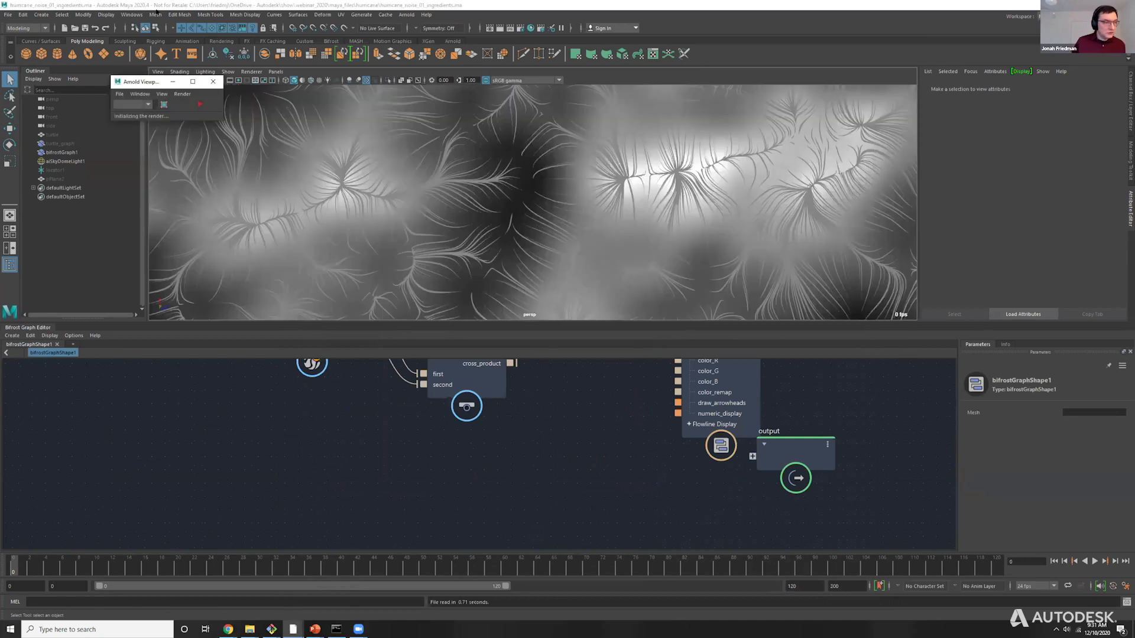
left_click(213, 81)
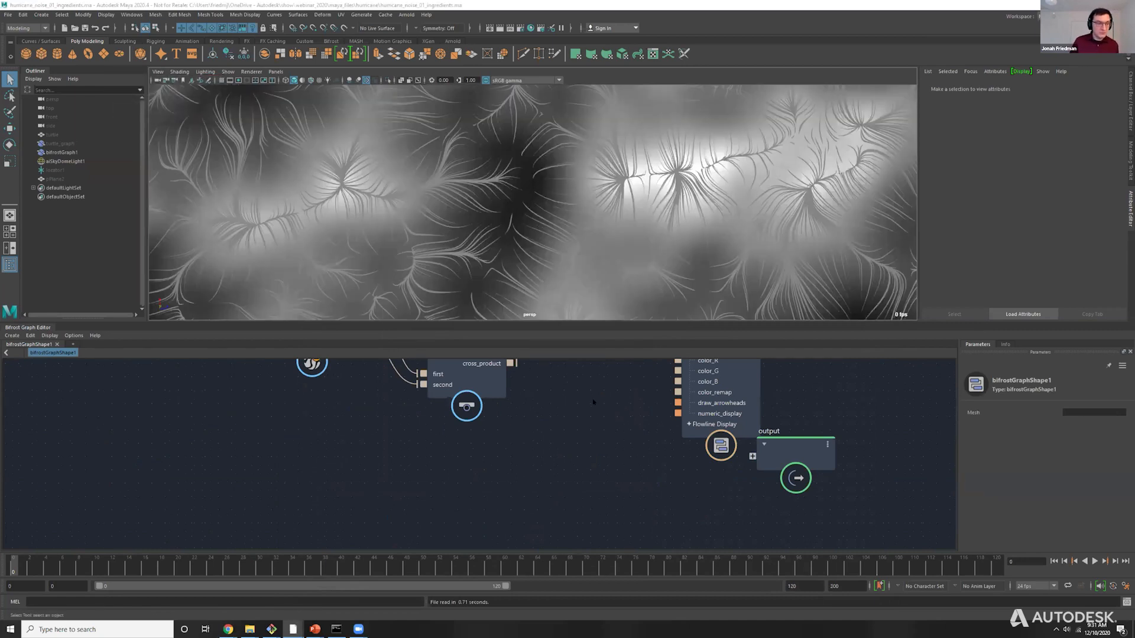
key("alt+Tab")
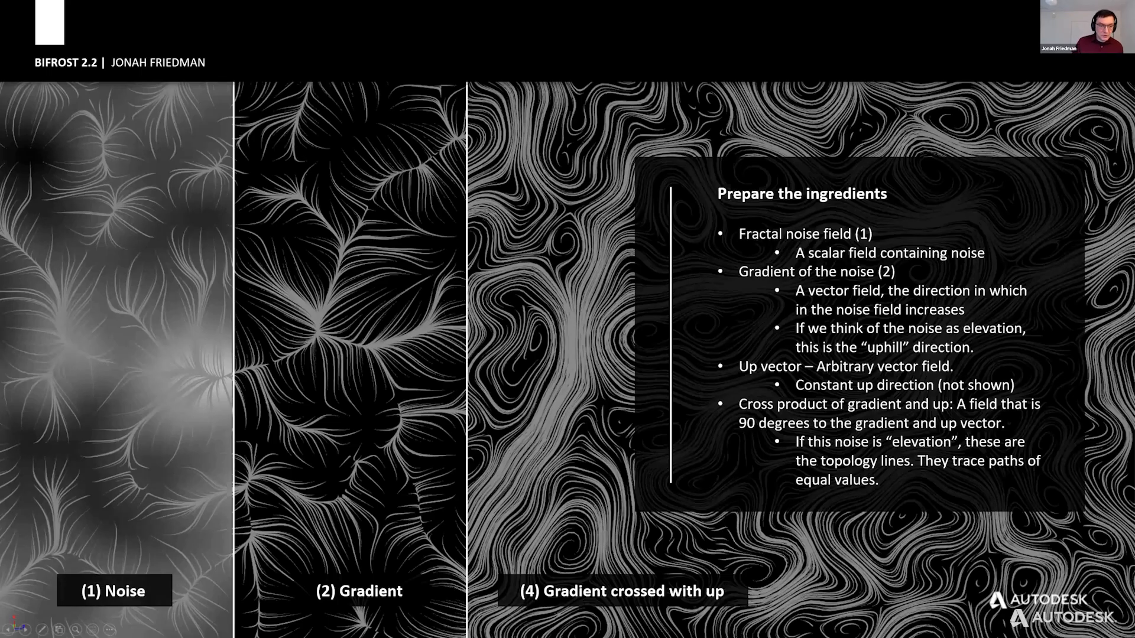
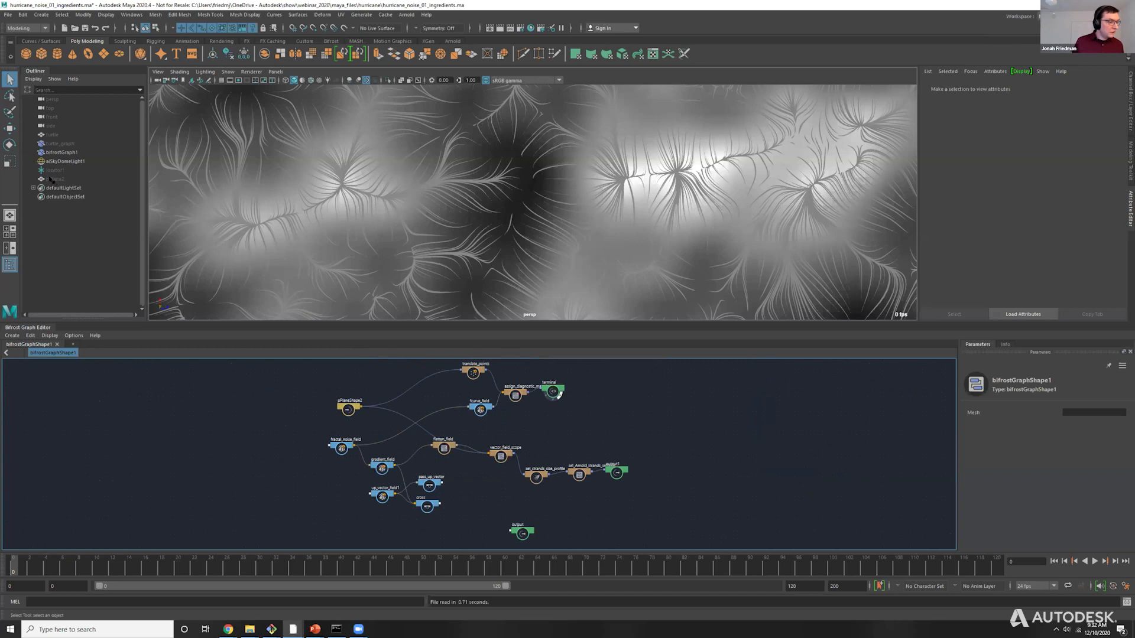
Move pPlane2 vertically along its Y axis through the noise field to preview different slices of it.
left_click(53, 178)
left_click_drag(566, 200, 523, 191, "alt")
key("w")
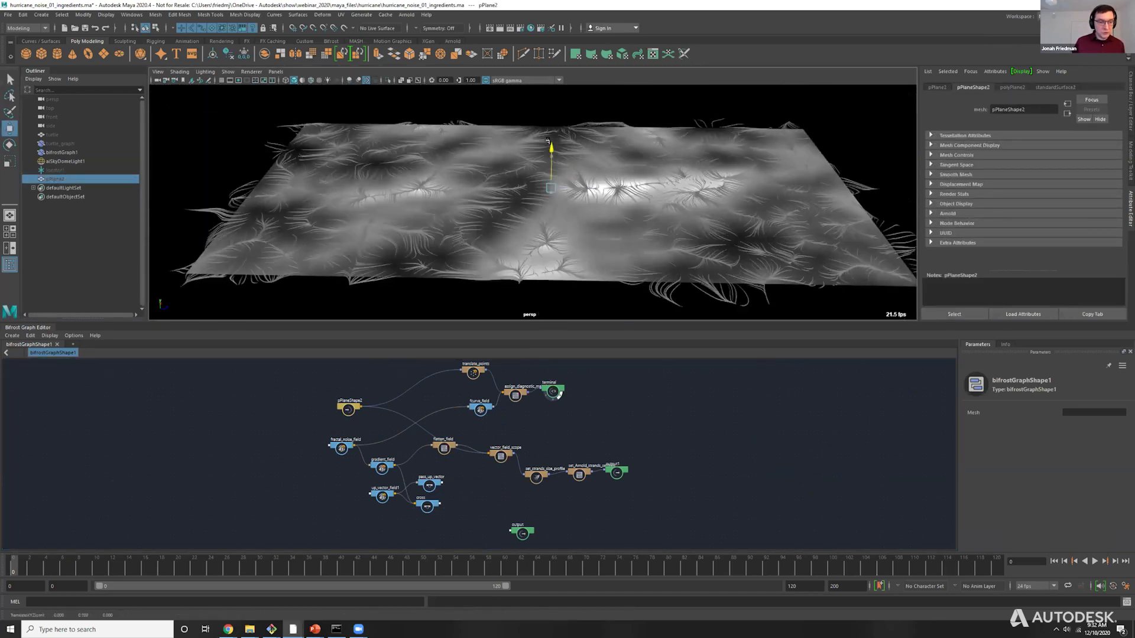
left_click_drag(552, 111, 568, 188)
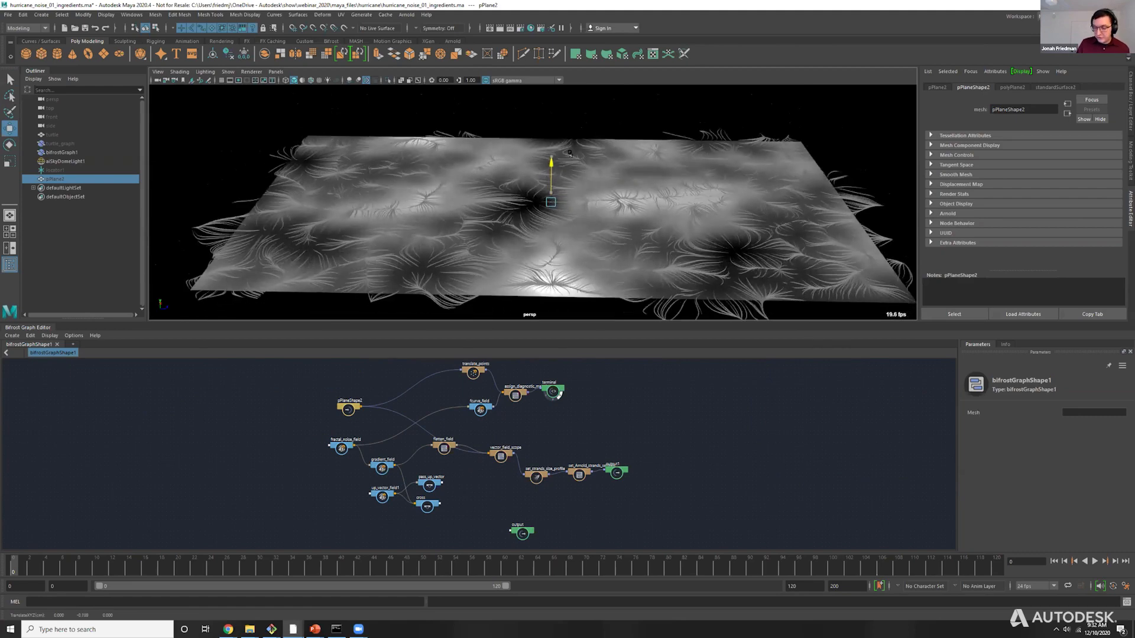
left_click_drag(554, 163, 576, 252)
left_click_drag(590, 186, 562, 184)
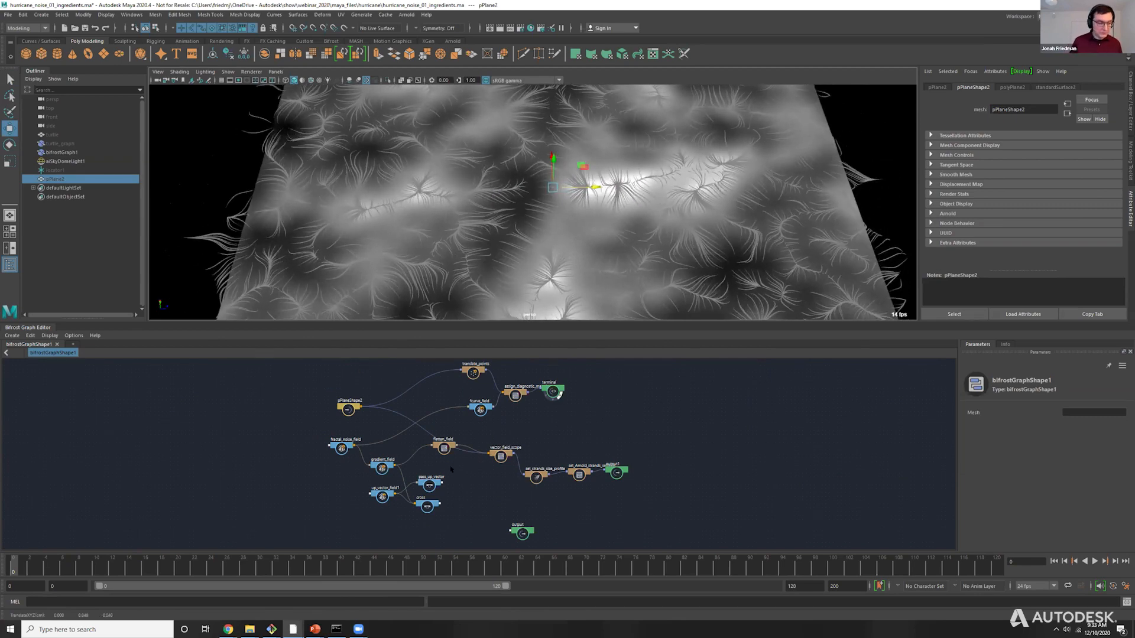
Reposition the vector_field_scope and set_strands_size_profile nodes to spread out the strands branch of the graph.
scroll(416, 494, "up", 5)
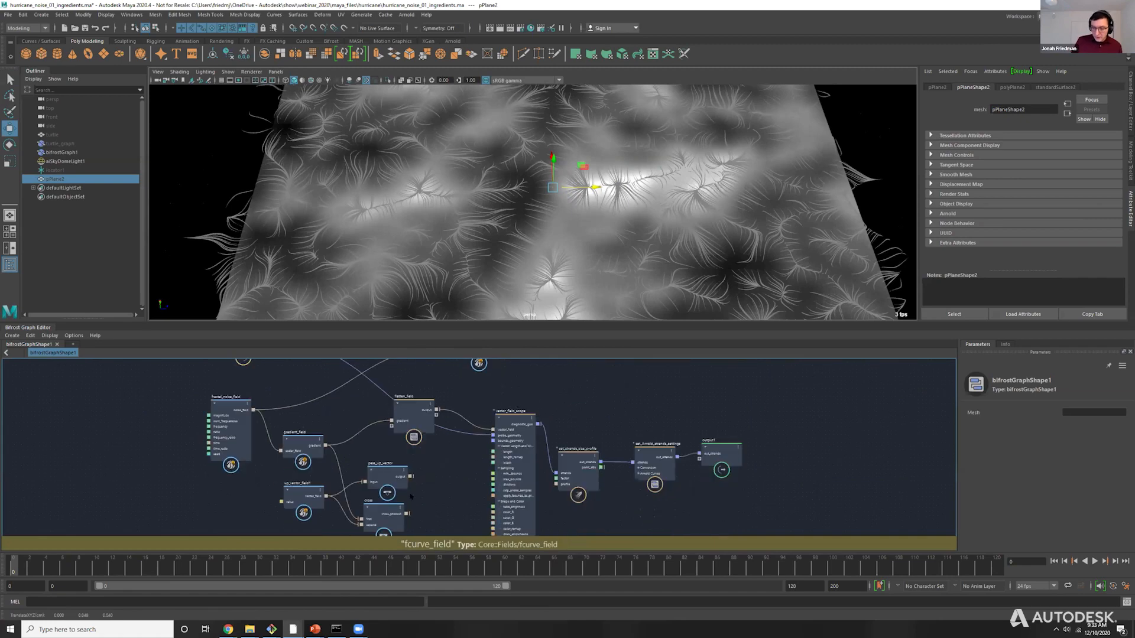
scroll(444, 442, "up", 3)
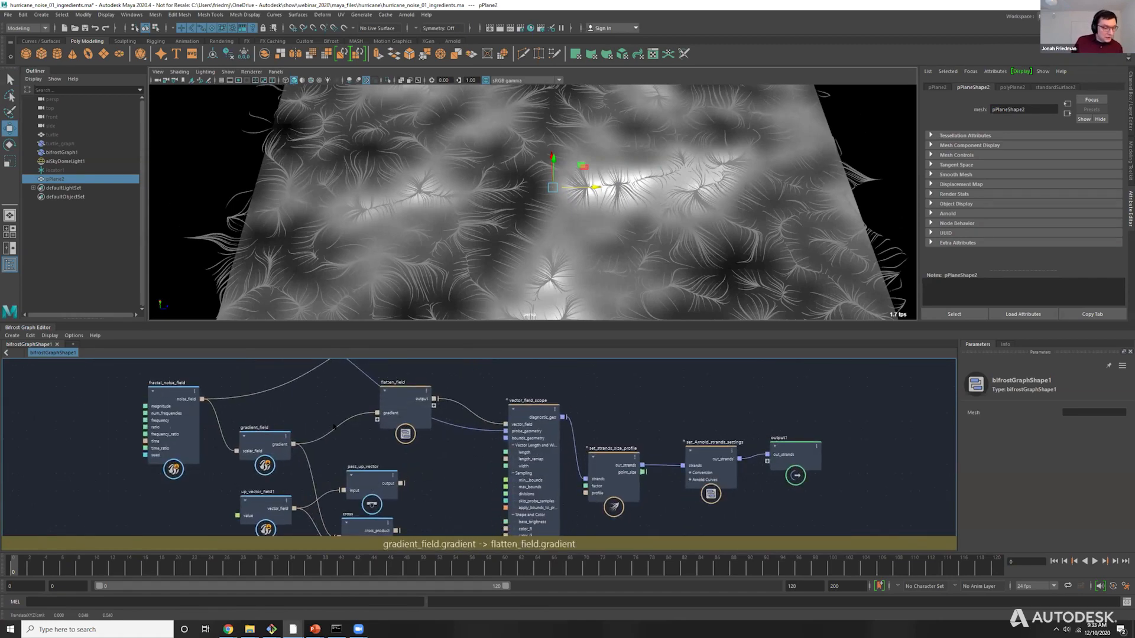
middle_click_drag(156, 413, 161, 381, "alt")
left_click(161, 381)
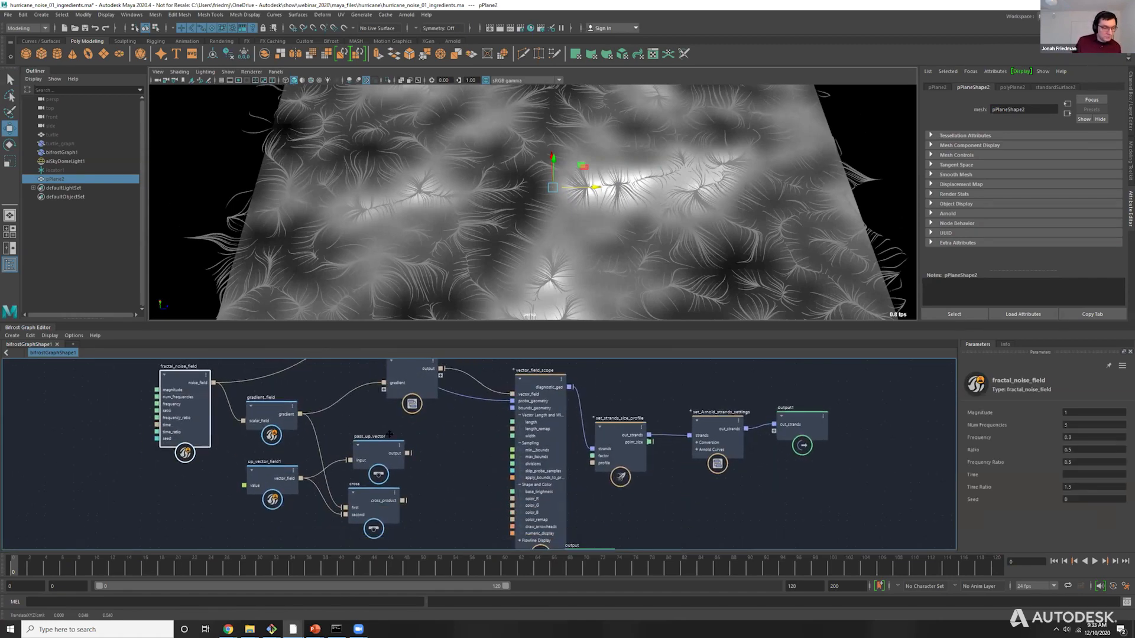
middle_click_drag(520, 384, 529, 395, "alt")
left_click_drag(545, 396, 551, 382)
left_click_drag(643, 447, 674, 444)
left_click_drag(546, 366, 558, 365)
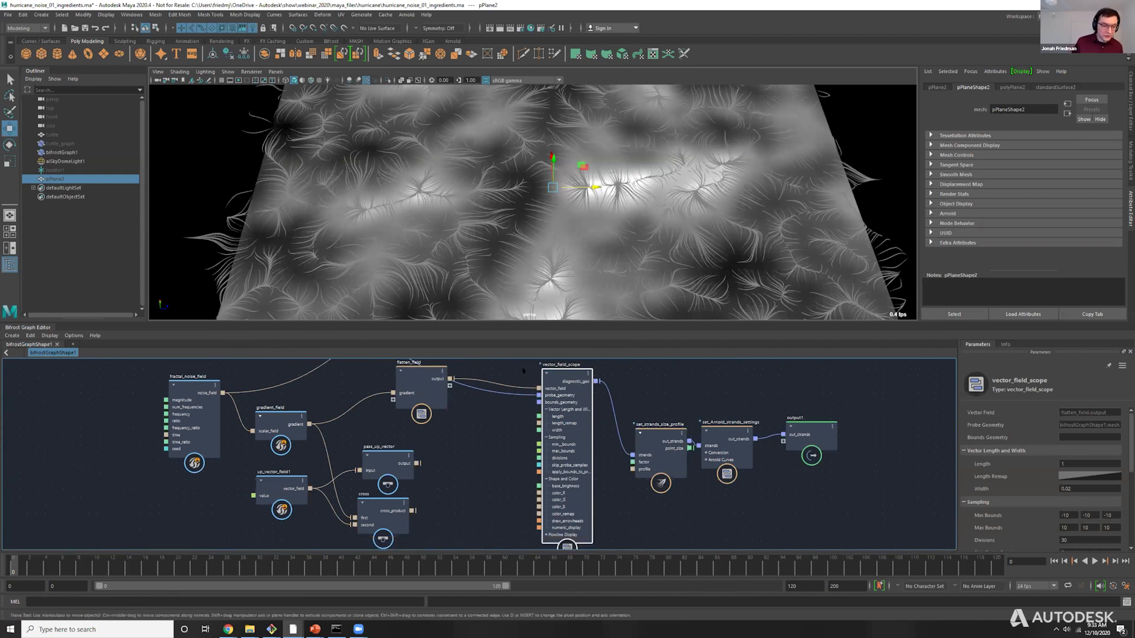
left_click_drag(565, 374, 564, 379)
Turn off the diagnostic display on the terminal node fed by the diagnostic material, leaving only the strands in the viewport.
middle_click_drag(627, 402, 614, 513, "alt")
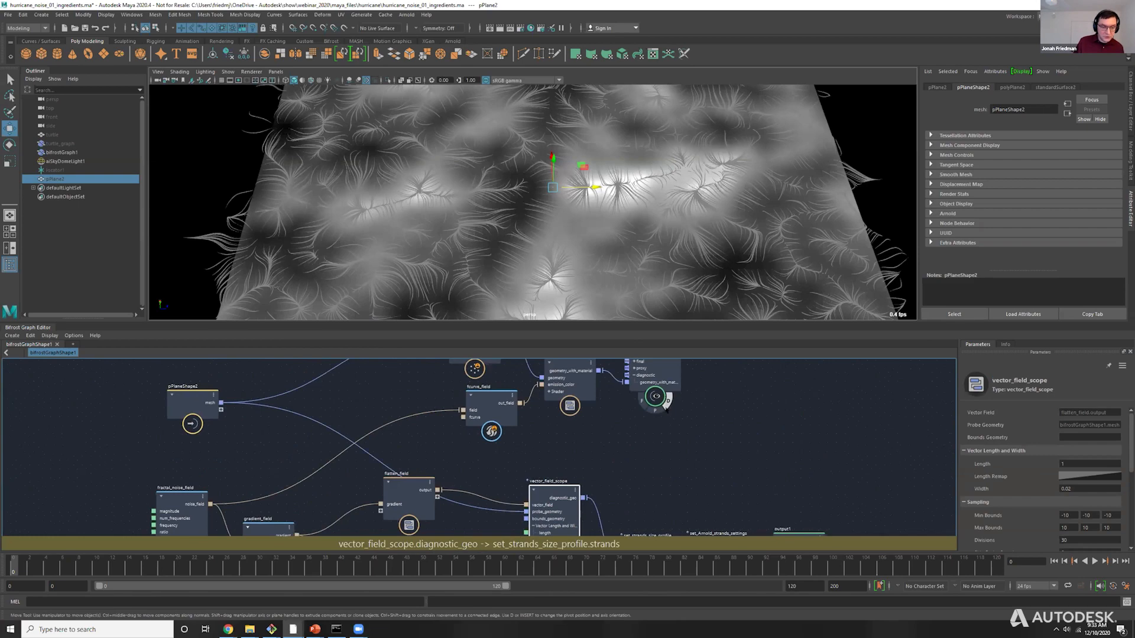
left_click(666, 408)
middle_click_drag(610, 404, 611, 334, "alt")
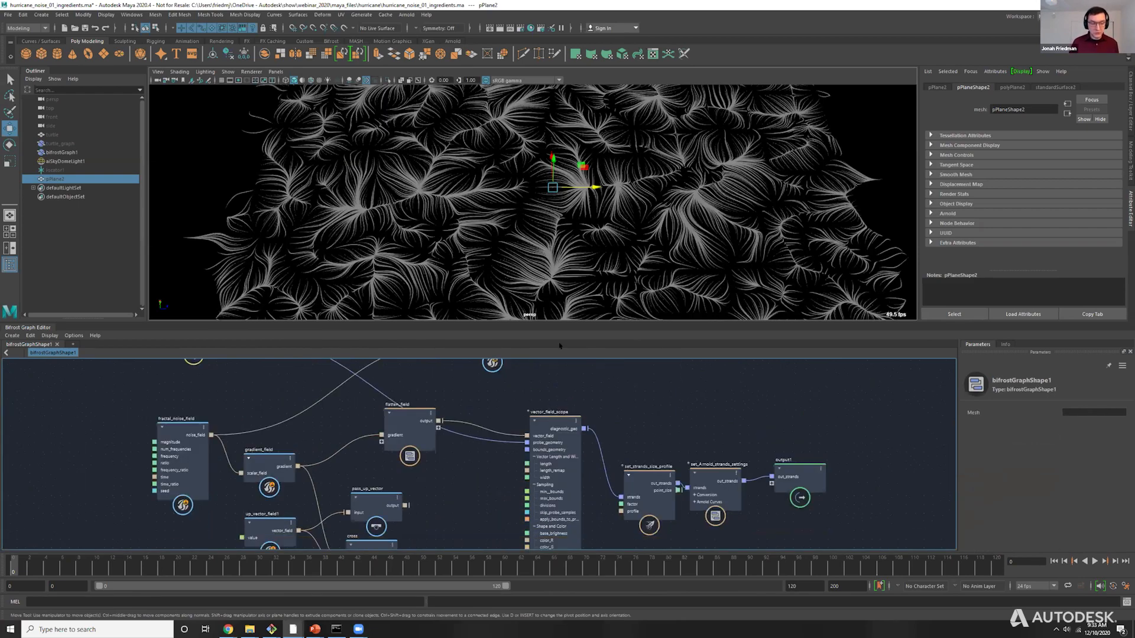
middle_click_drag(426, 441, 431, 416, "alt")
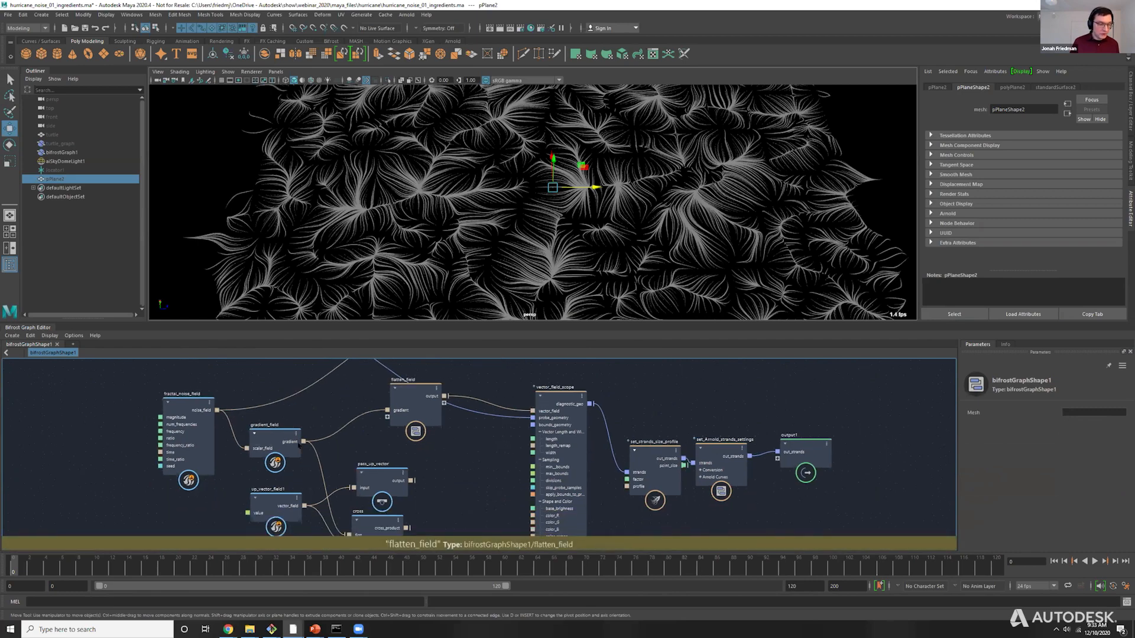
Inspect the flatten_field compound and the vector_field2 value inside it, and return to the top-level bifrostGraphShape1 graph.
left_click_drag(285, 448, 290, 435)
left_click_drag(410, 389, 404, 390)
double_click(405, 390)
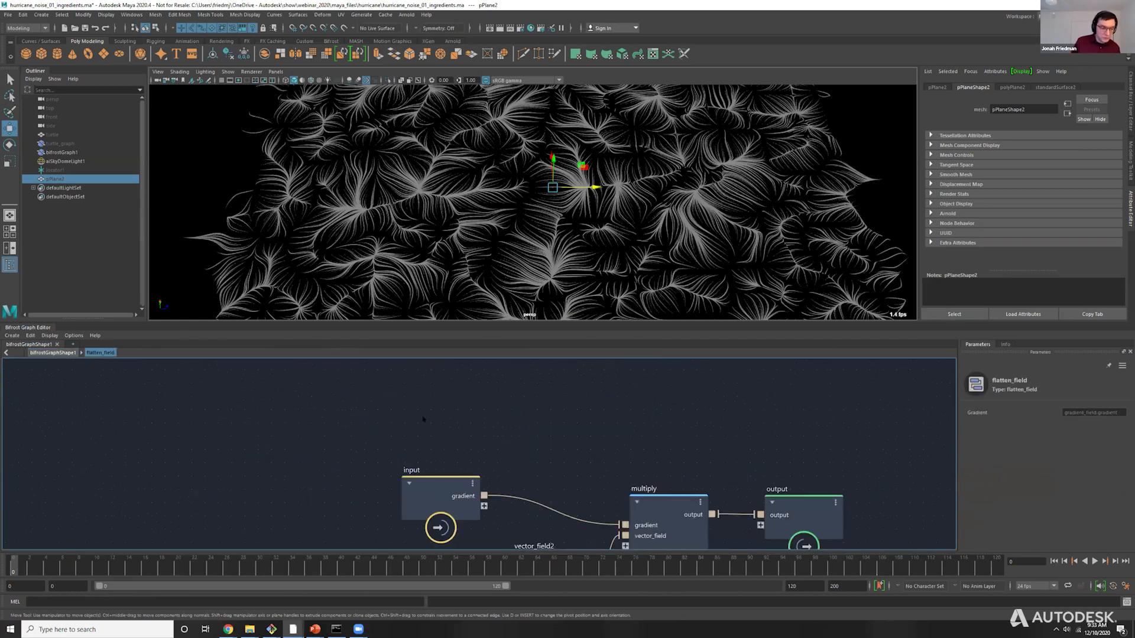
key("a")
left_click(408, 474)
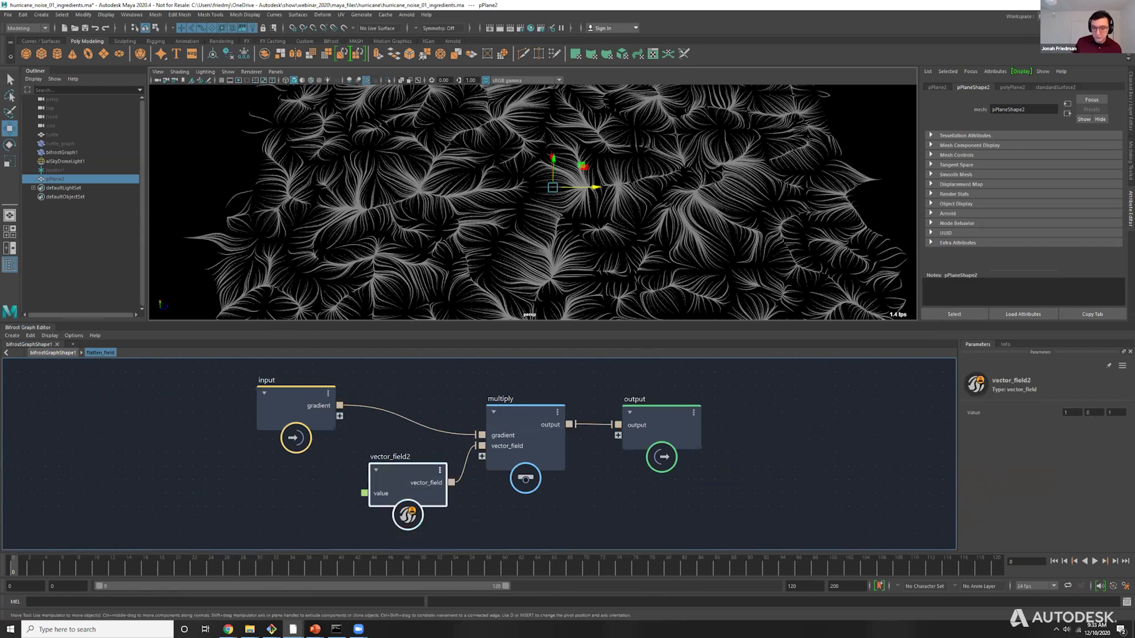
left_click(1094, 412)
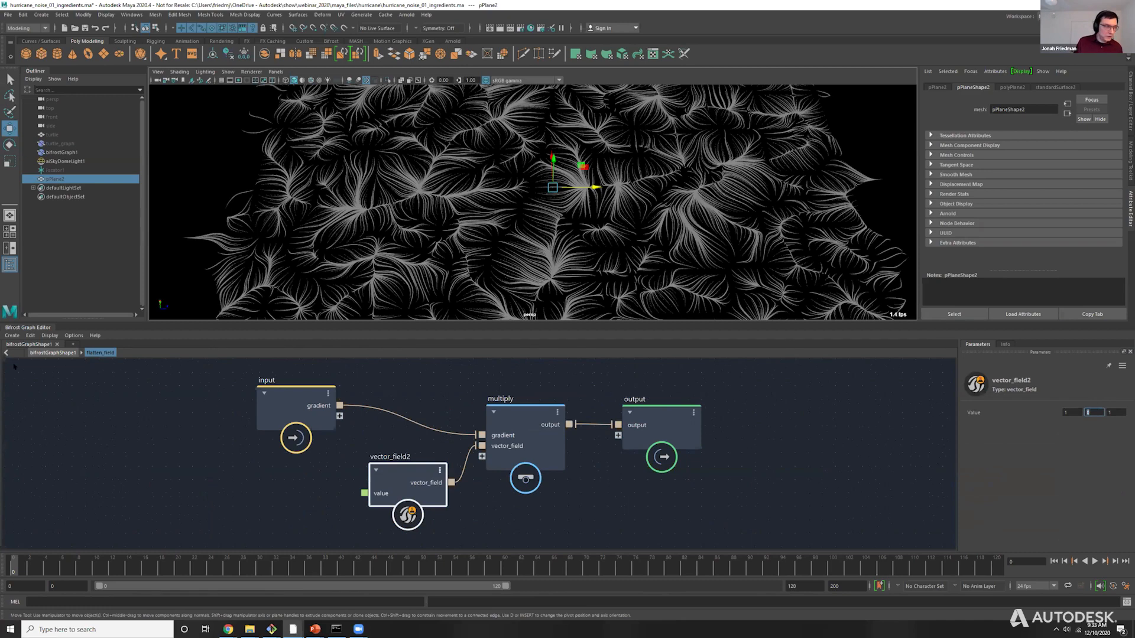
left_click(52, 352)
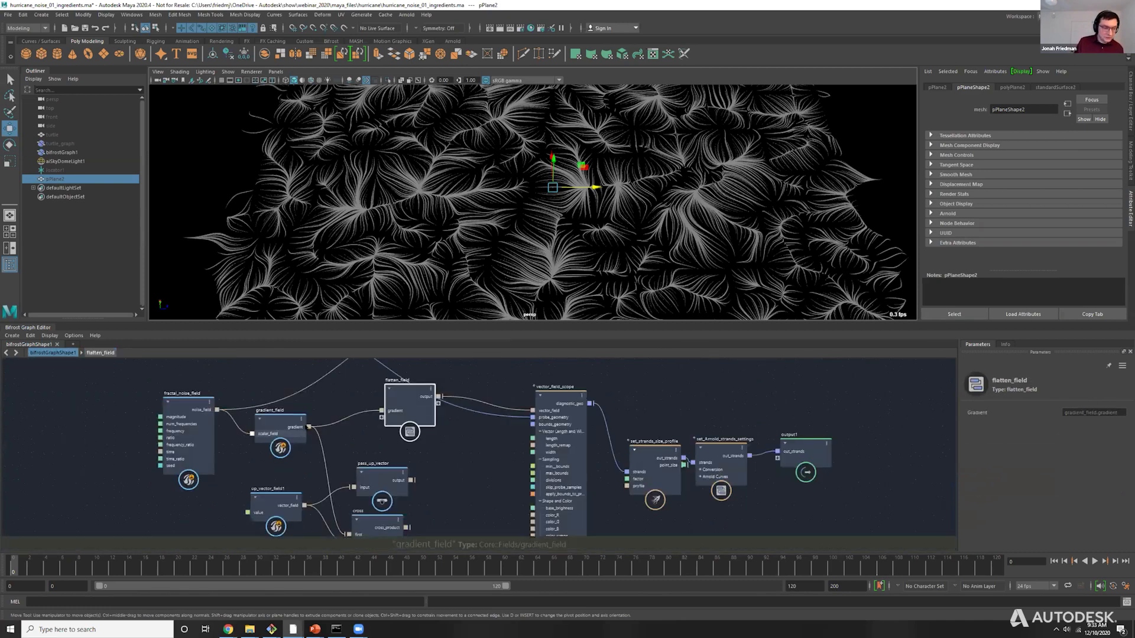
Connect gradient_field's gradient output to vector_field_scope's vector_field input and turn the terminal's diagnostic display back on.
left_click_drag(309, 427, 545, 406)
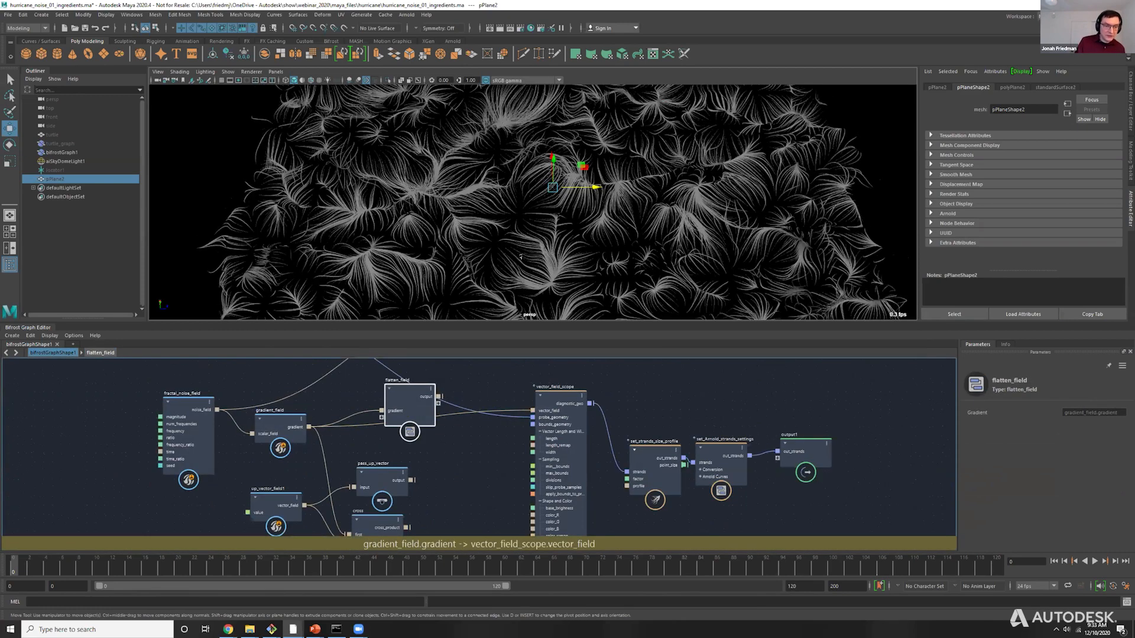
middle_click_drag(501, 389, 497, 464, "alt")
left_click(670, 383)
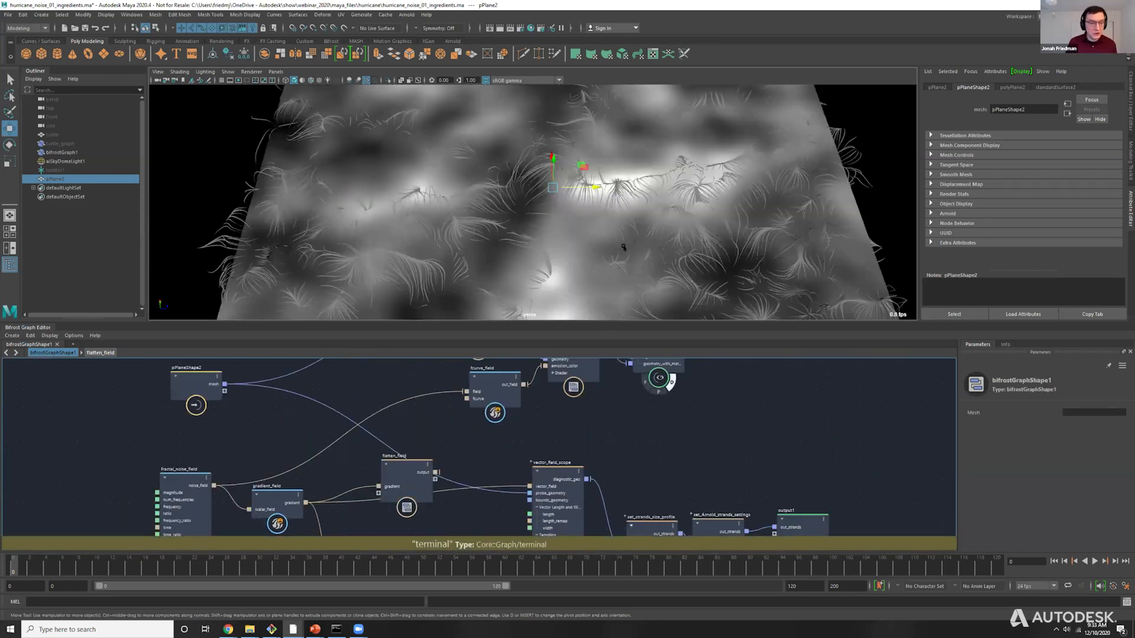
left_click_drag(589, 237, 495, 170, "alt")
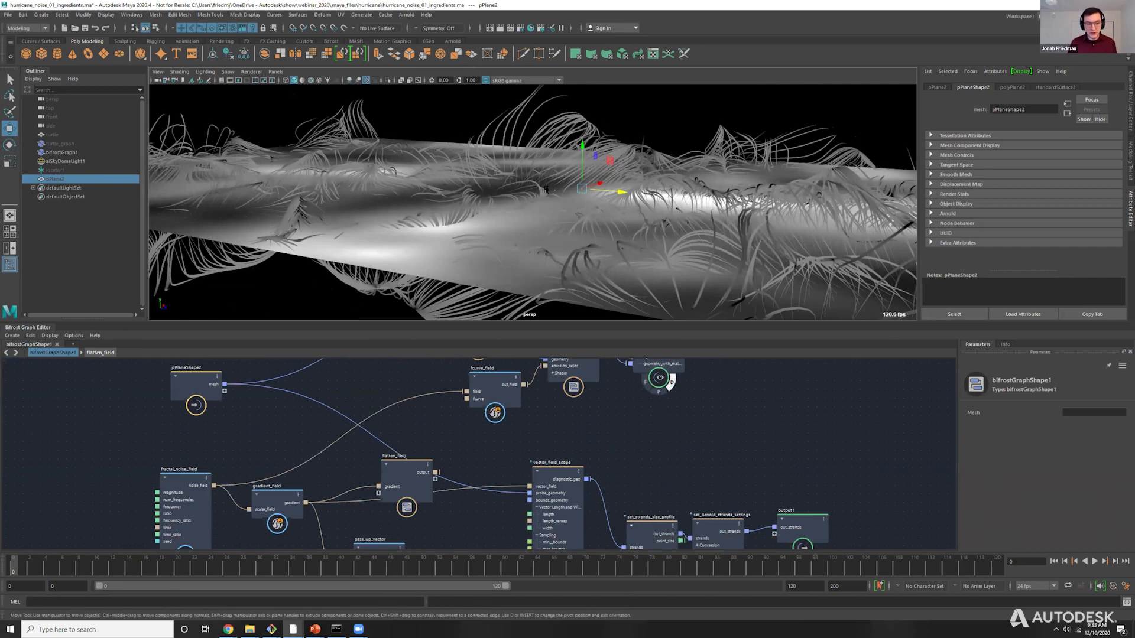
left_click_drag(532, 201, 630, 164, "alt")
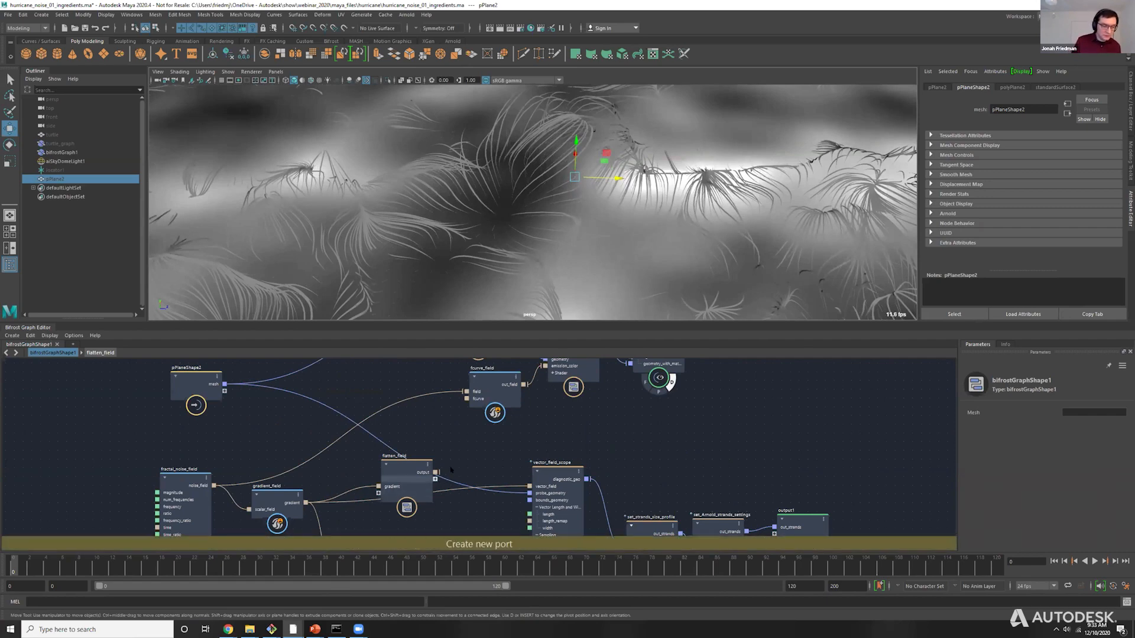
Reconnect flatten_field's output to the vector_field input of vector_field_scope.
left_click_drag(437, 472, 529, 486)
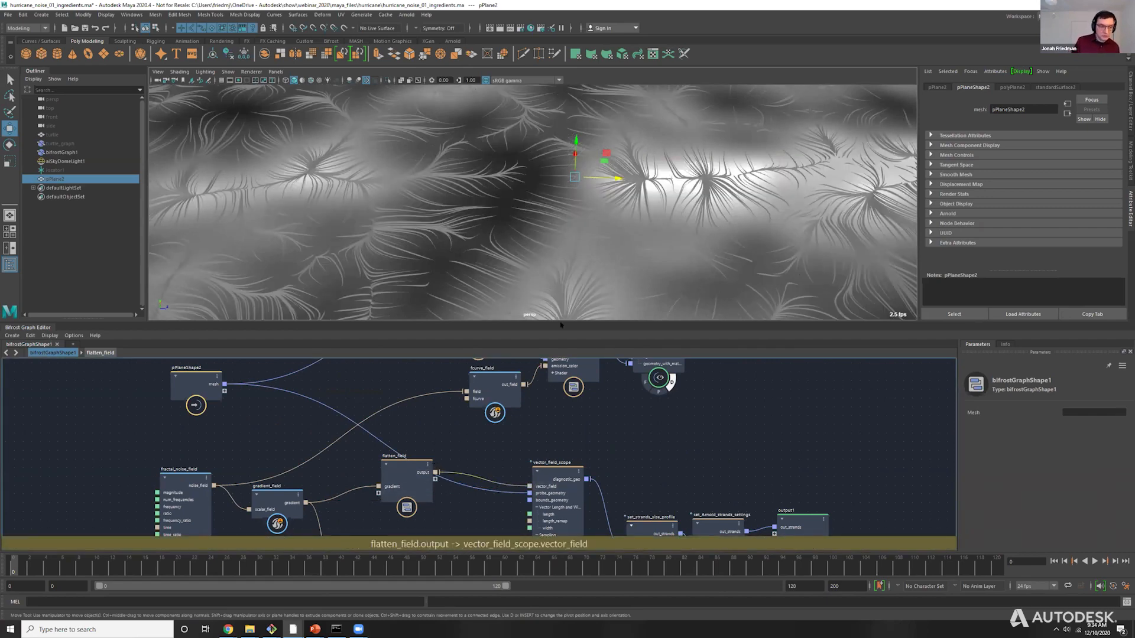
left_click_drag(615, 213, 497, 205, "alt")
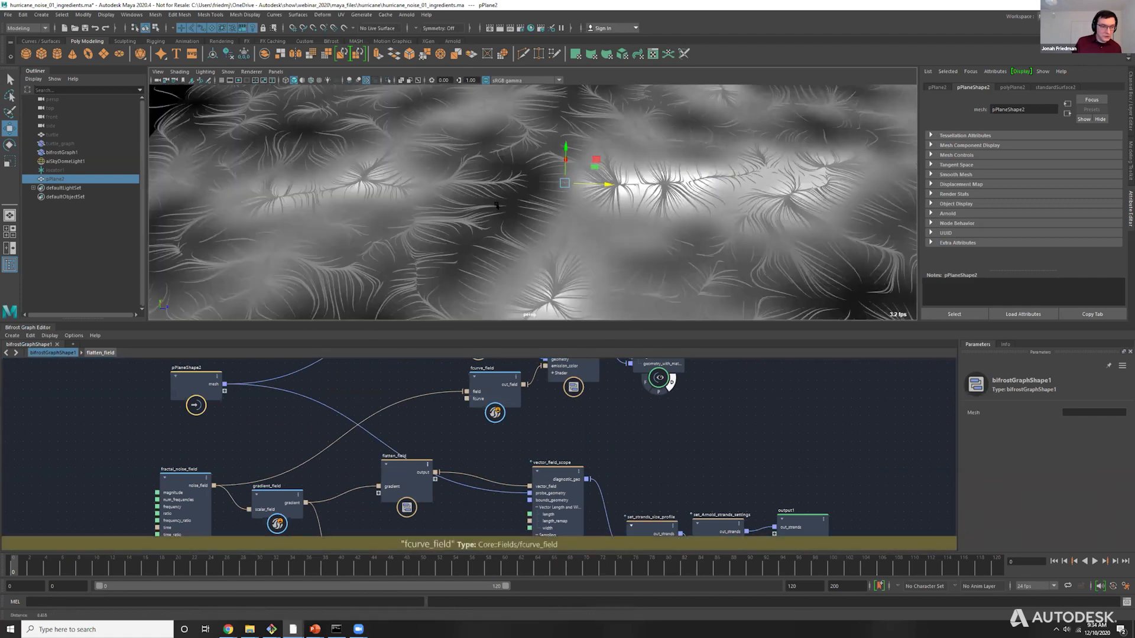
right_click_drag(496, 205, 482, 212, "alt")
Move the up_vector_field1 and pass_up_vector nodes up, closer to gradient_field and flatten_field.
middle_click_drag(459, 438, 474, 394, "alt")
scroll(474, 394, "down", 2)
middle_click_drag(307, 523, 311, 498, "alt")
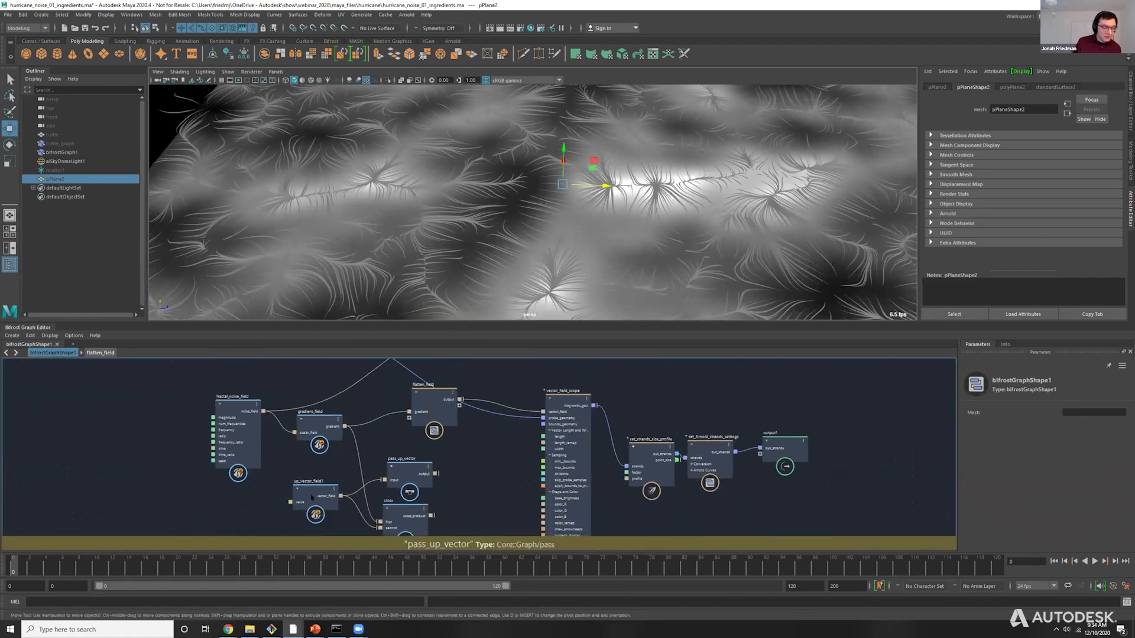
left_click_drag(311, 498, 311, 481)
left_click_drag(408, 473, 408, 464)
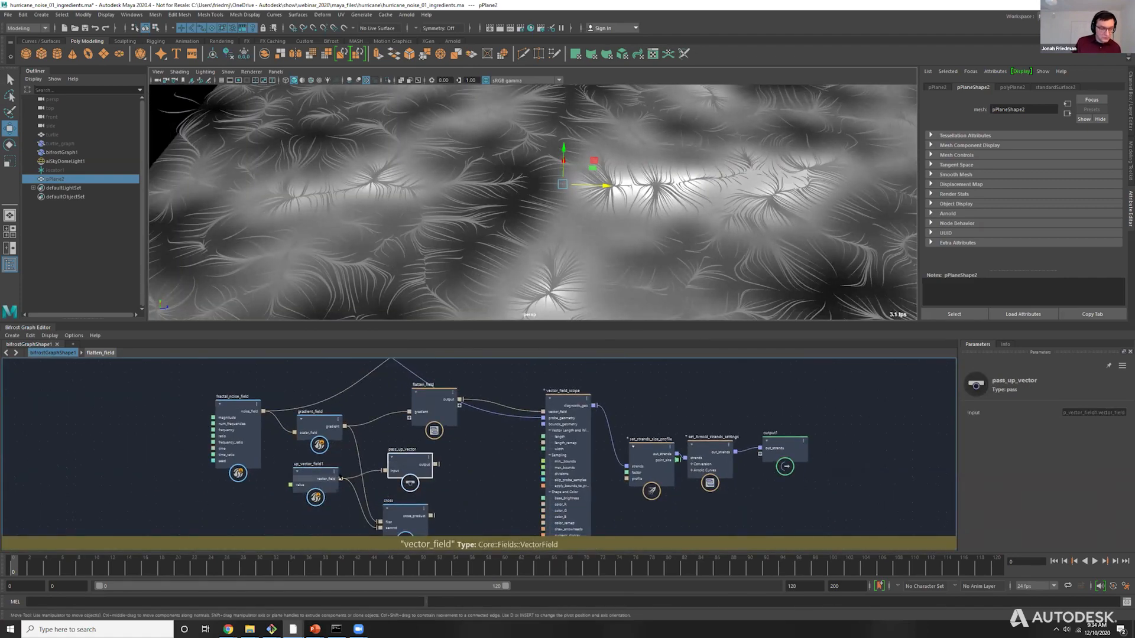
Connect up_vector_field1's vector_field output to vector_field_scope's vector_field input and check the strands from the side.
left_click_drag(341, 478, 547, 406)
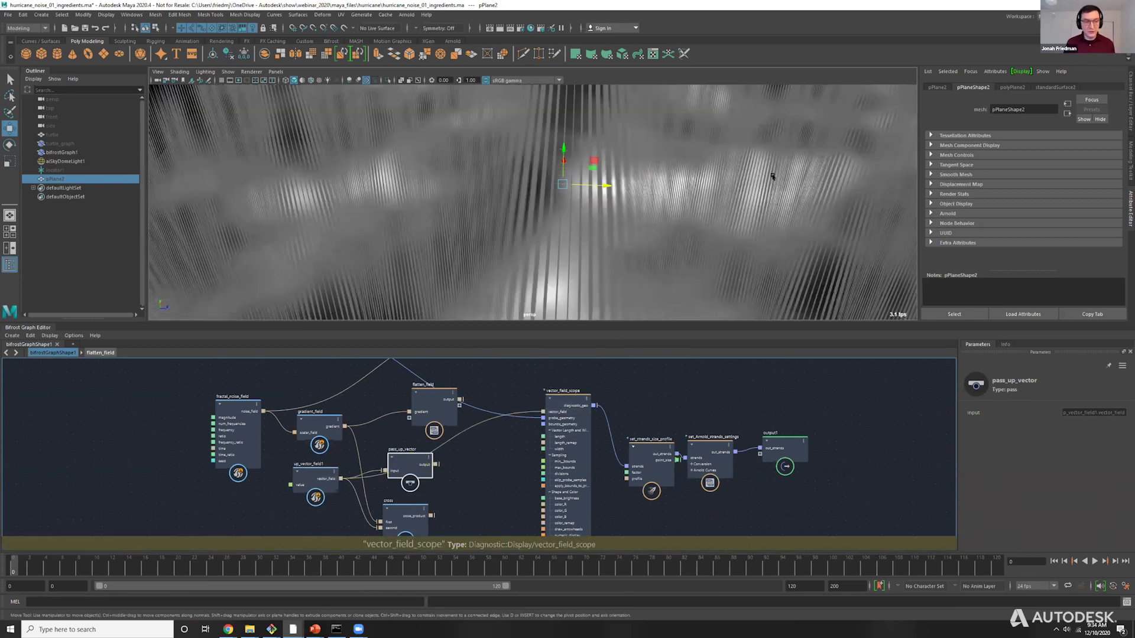
scroll(538, 133, "down", 5)
left_click_drag(549, 227, 612, 191, "alt")
left_click(618, 215)
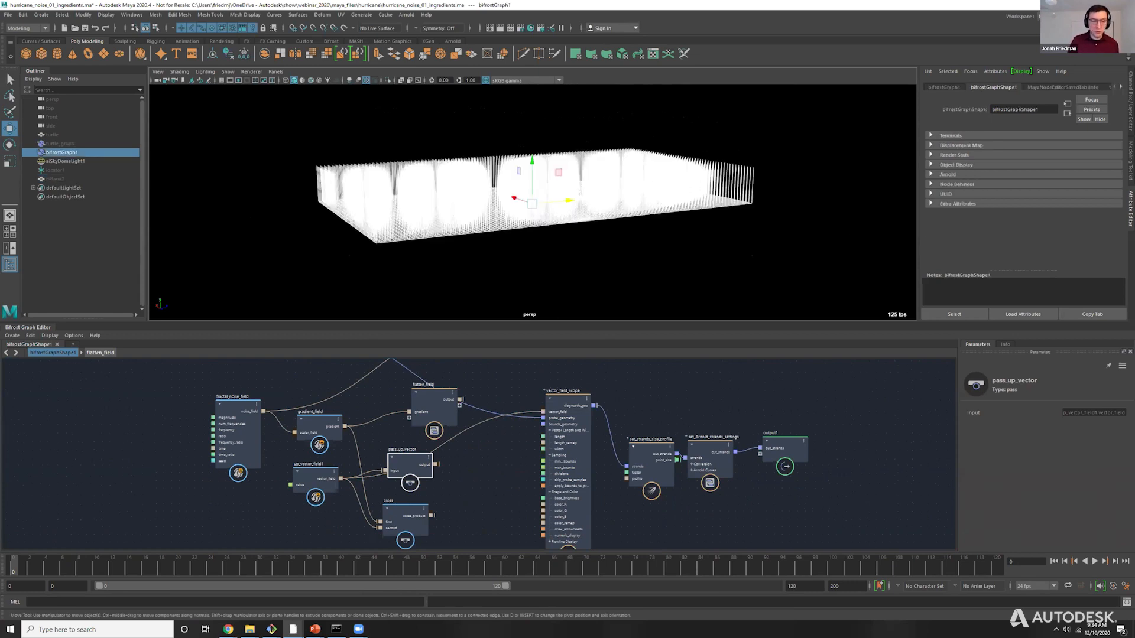
left_click(415, 433)
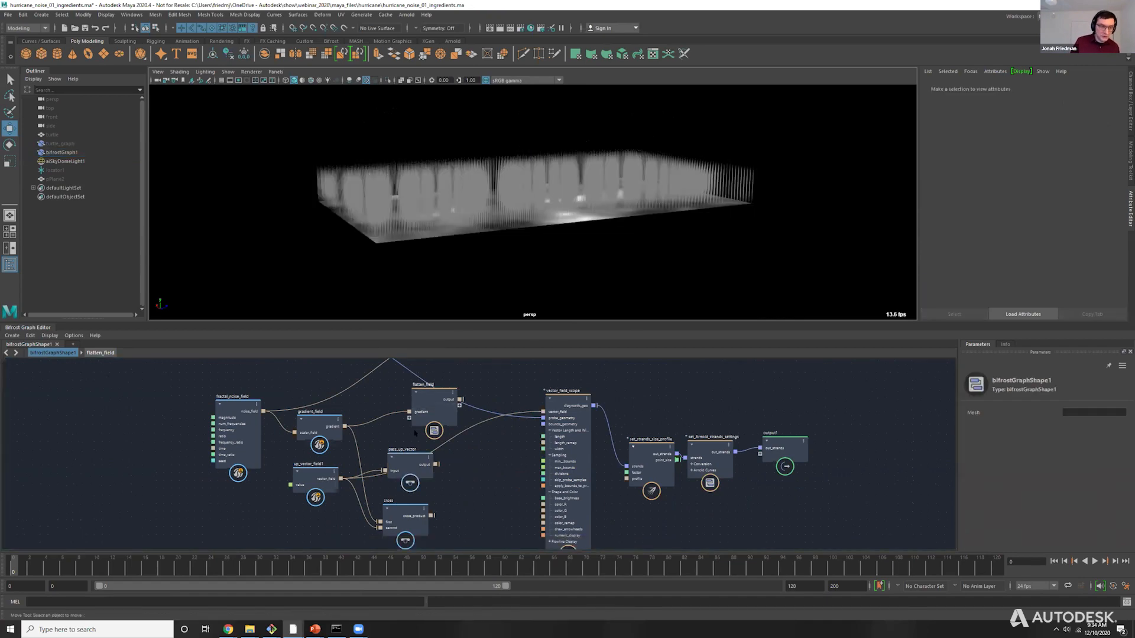
Switch vector_field_scope's vector_field input back to gradient_field's gradient output and view the strands up close.
left_click_drag(344, 426, 543, 412)
scroll(520, 278, "up", 5)
left_click_drag(520, 290, 543, 331, "alt")
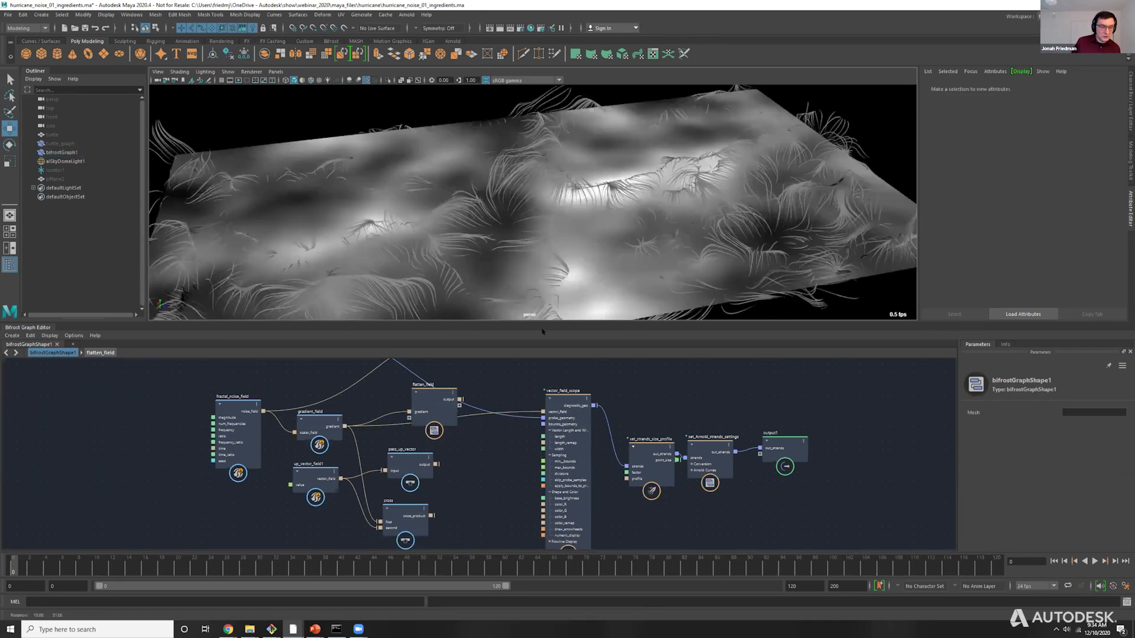
Connect the cross node's cross_product output to vector_field_scope's vector_field input and move cross up near pass_up_vector.
left_click(408, 514)
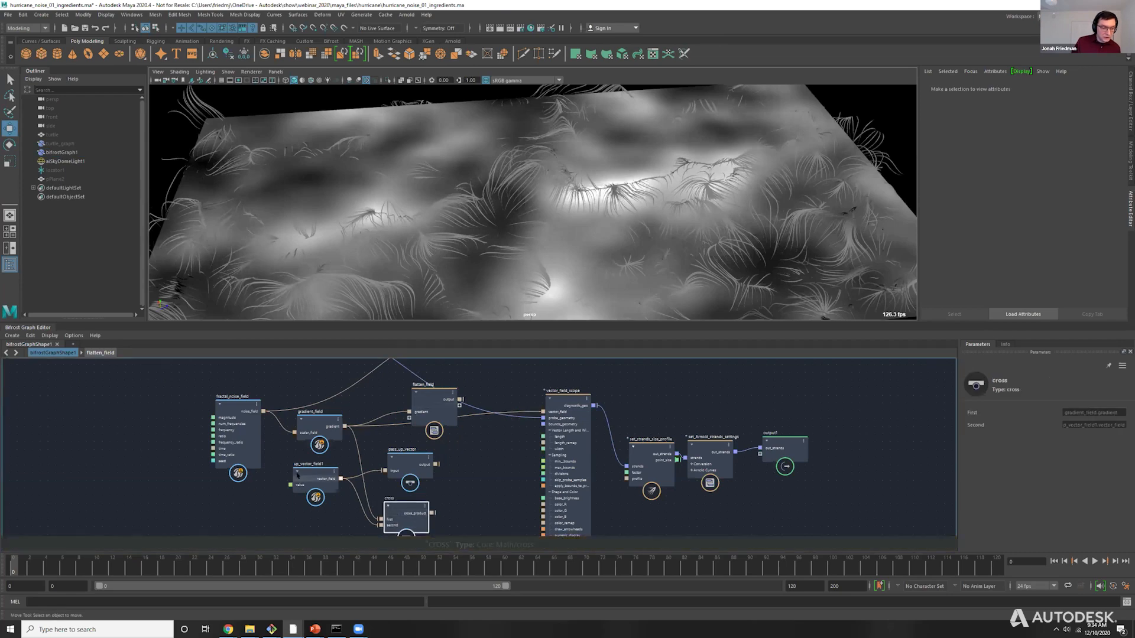
left_click_drag(297, 474, 296, 479)
left_click_drag(432, 513, 543, 412)
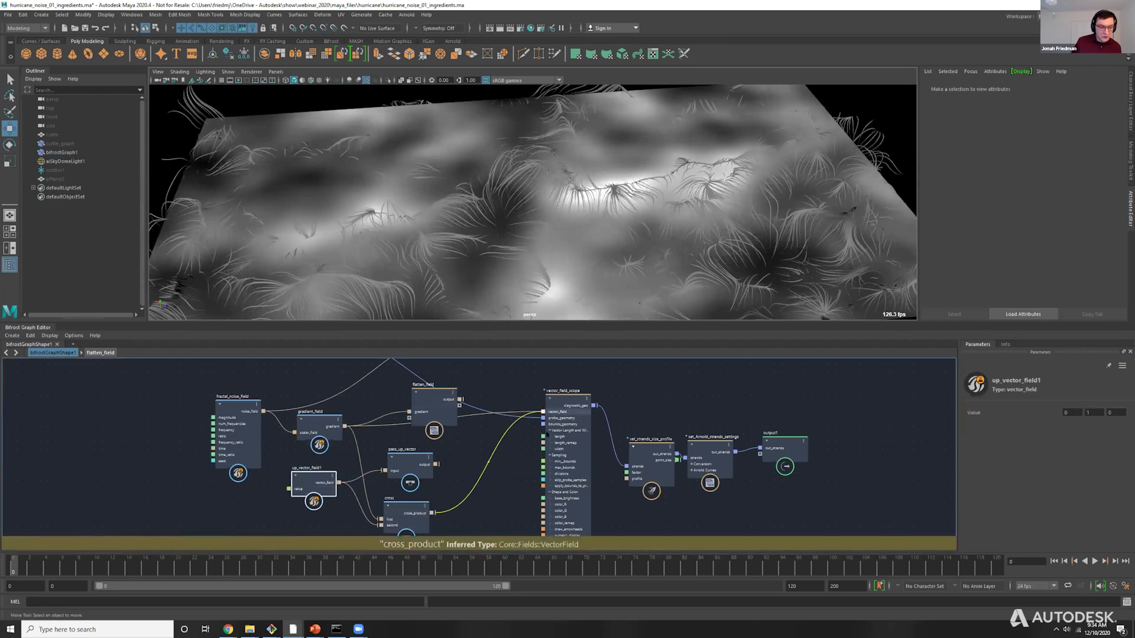
left_click_drag(394, 515, 407, 496)
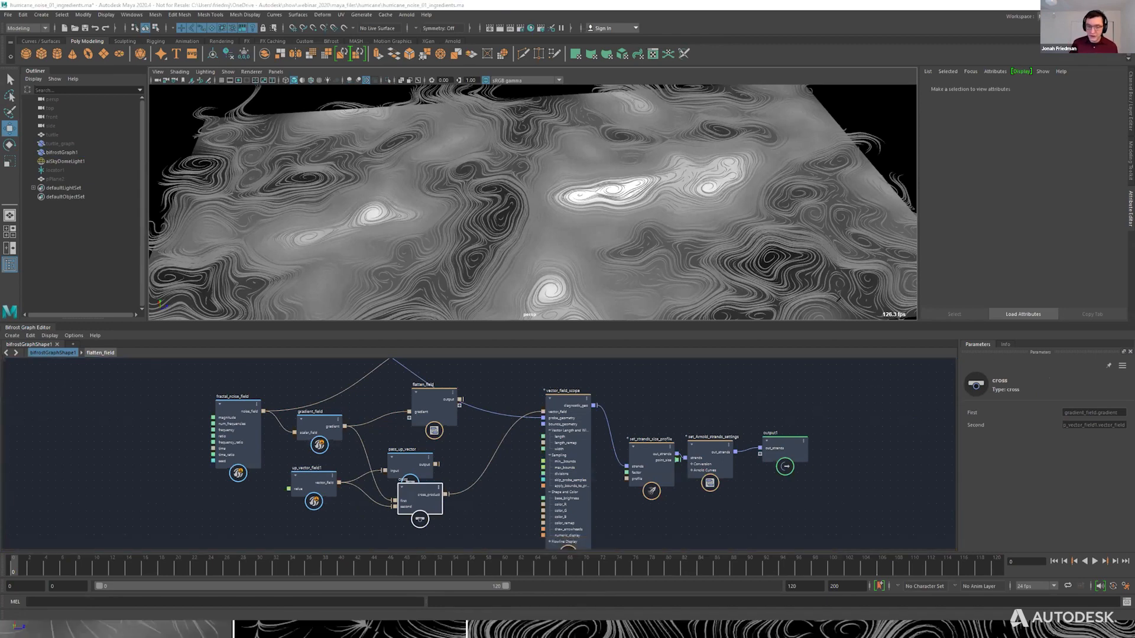
mouse_move(821, 431)
left_mouse_down()
mouse_move(820, 381)
mouse_move(813, 390)
left_mouse_up()
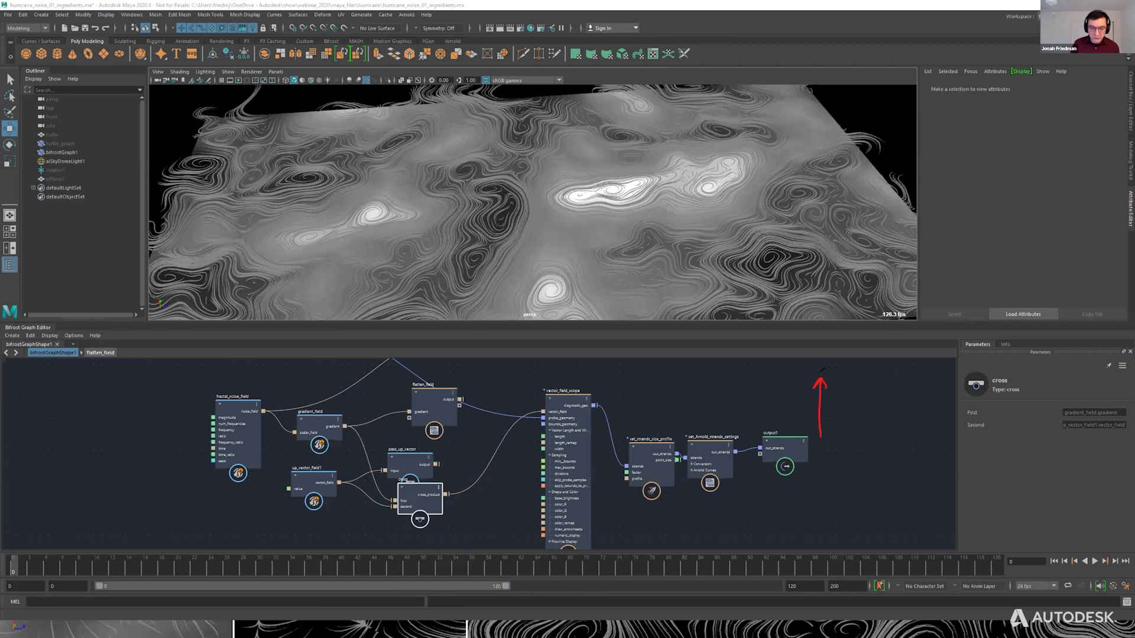
left_click_drag(821, 442, 843, 383)
left_click_drag(861, 408, 867, 418)
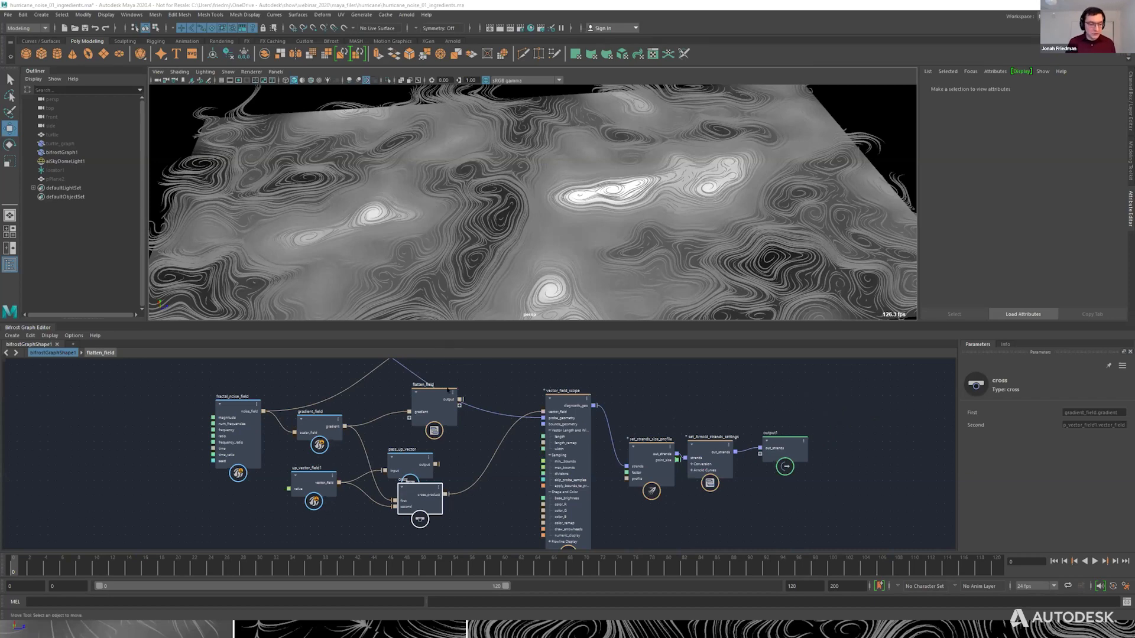
Compare gradient_field's gradient with flatten_field's output by connecting each in turn to vector_field_scope's vector_field input.
left_click_drag(344, 425, 543, 412)
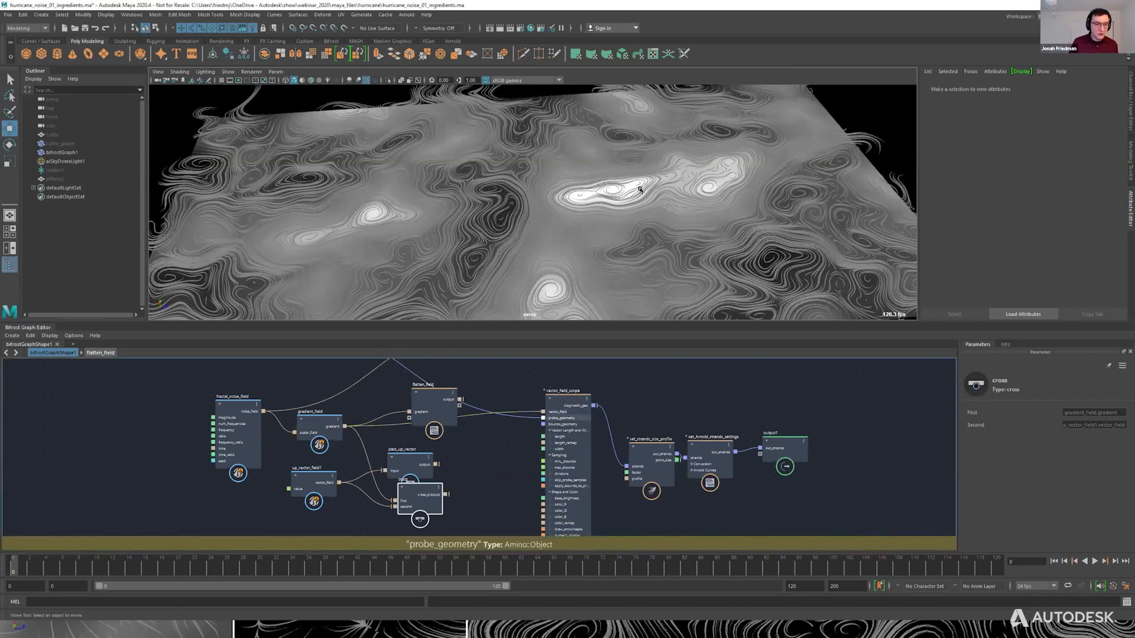
left_click_drag(638, 210, 626, 236, "alt")
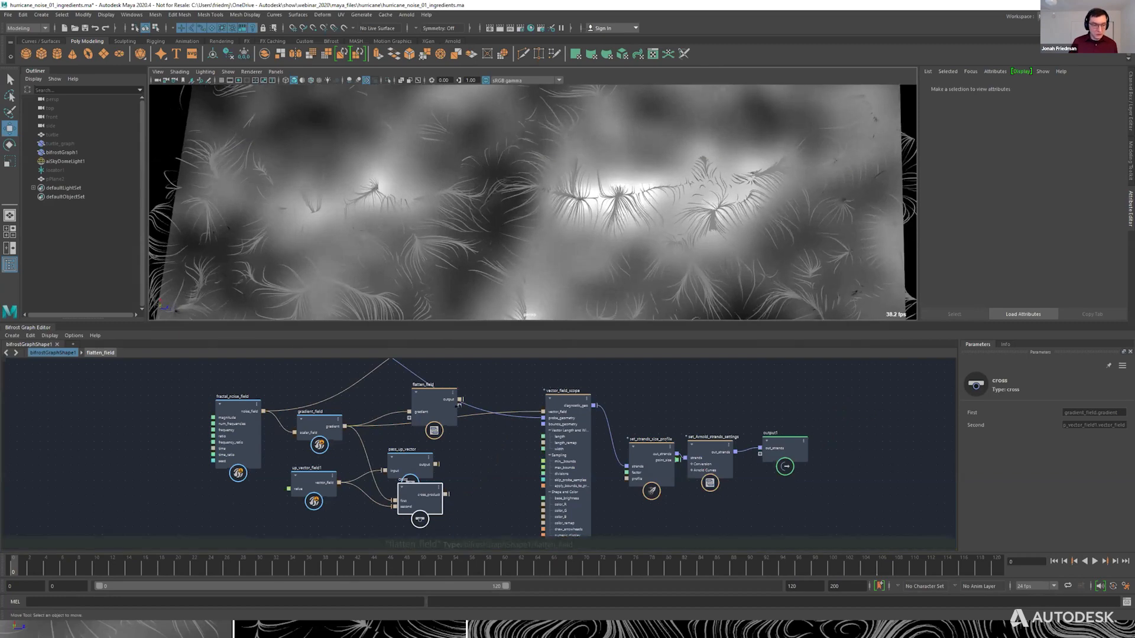
left_click_drag(460, 399, 543, 412)
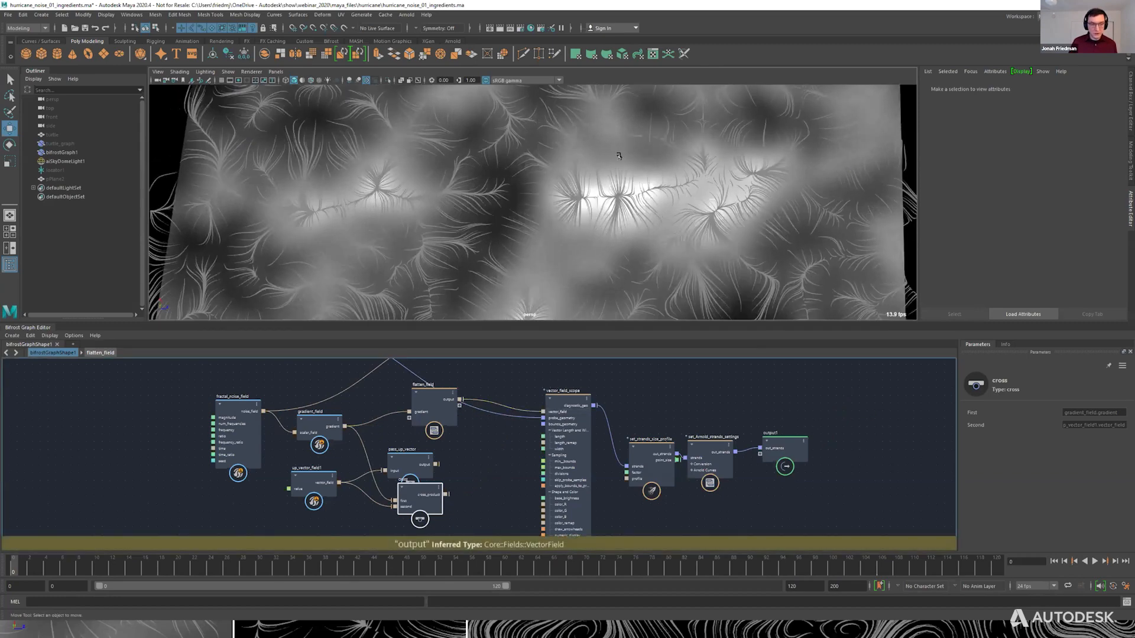
Reconnect cross_product from the cross node to vector_field_scope's vector_field input, with cross moved clear of pass_up_vector.
left_click_drag(424, 473, 543, 412)
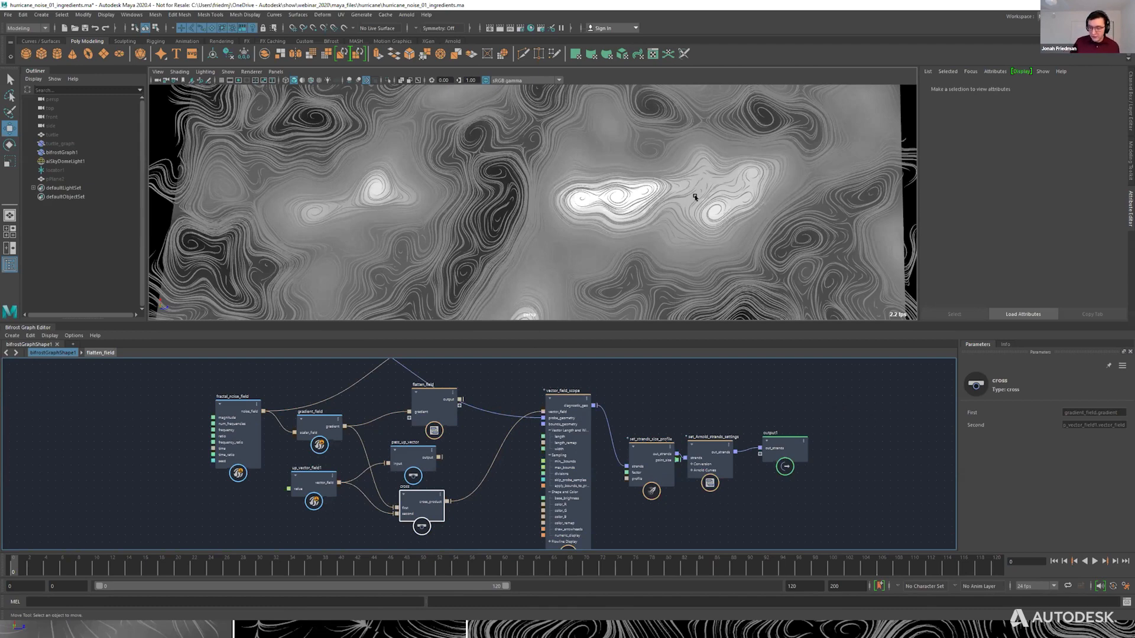
Switch to the PowerPoint slide show and advance to the "Blend the flows!" slide.
key("alt+Tab")
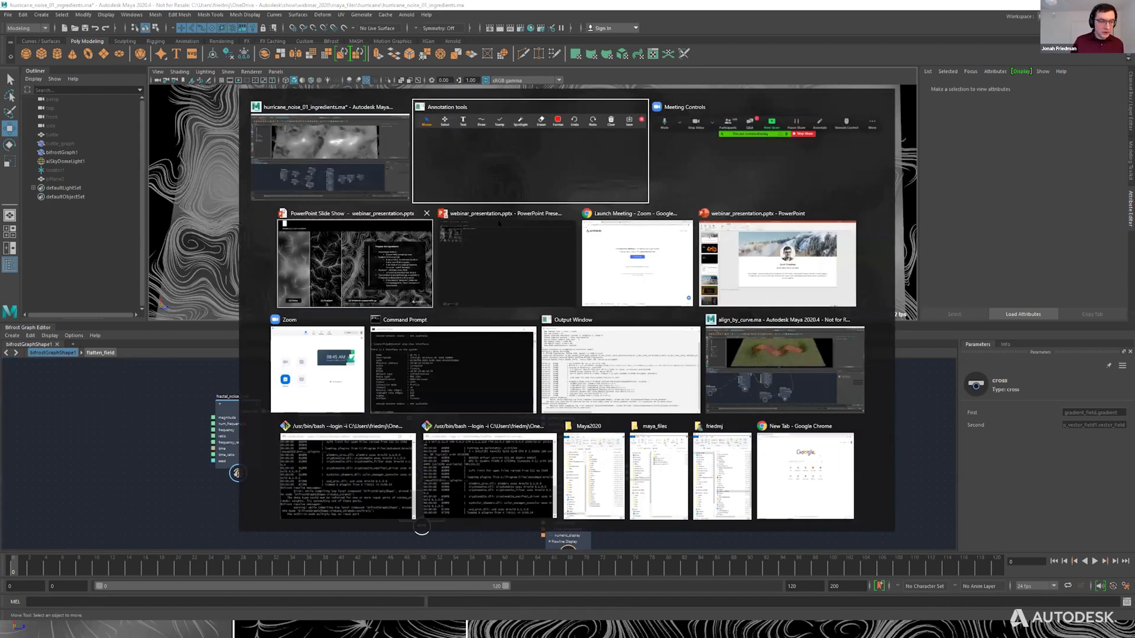
left_click(385, 254)
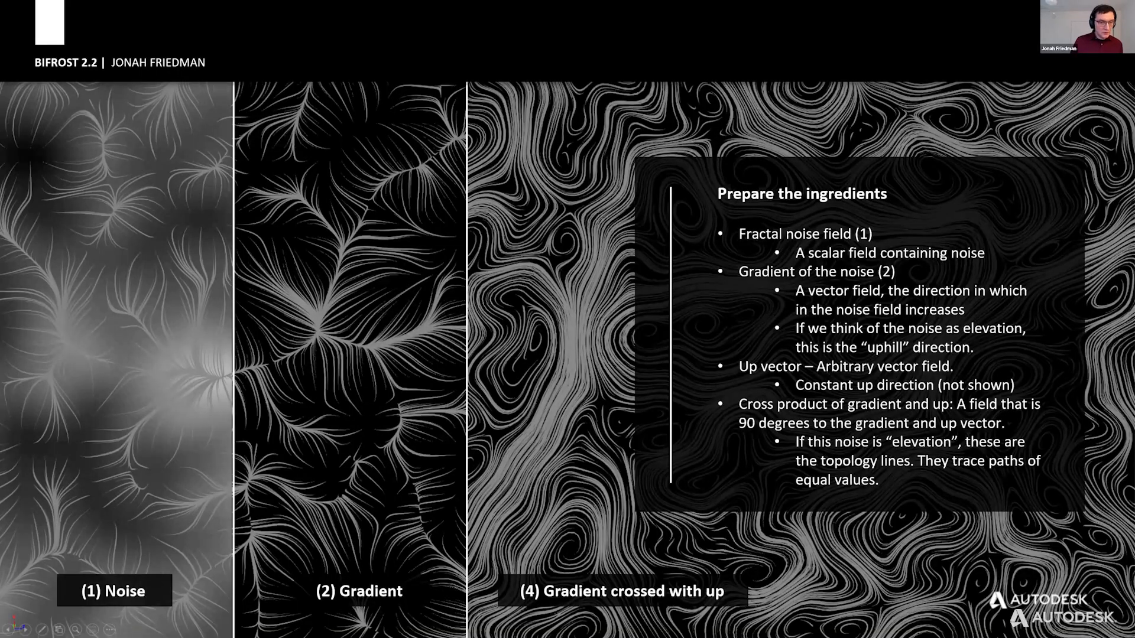
key("Right")
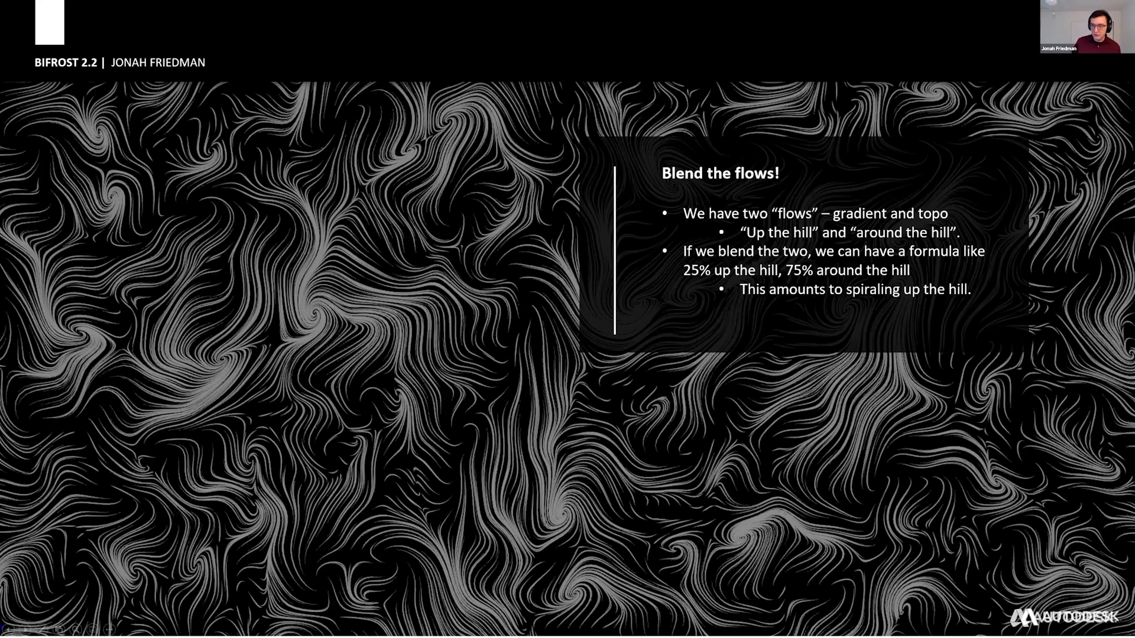
Switch back to Maya and open hurricane_noise_02_blend.ma without saving the changes to the current scene.
key("alt+Tab")
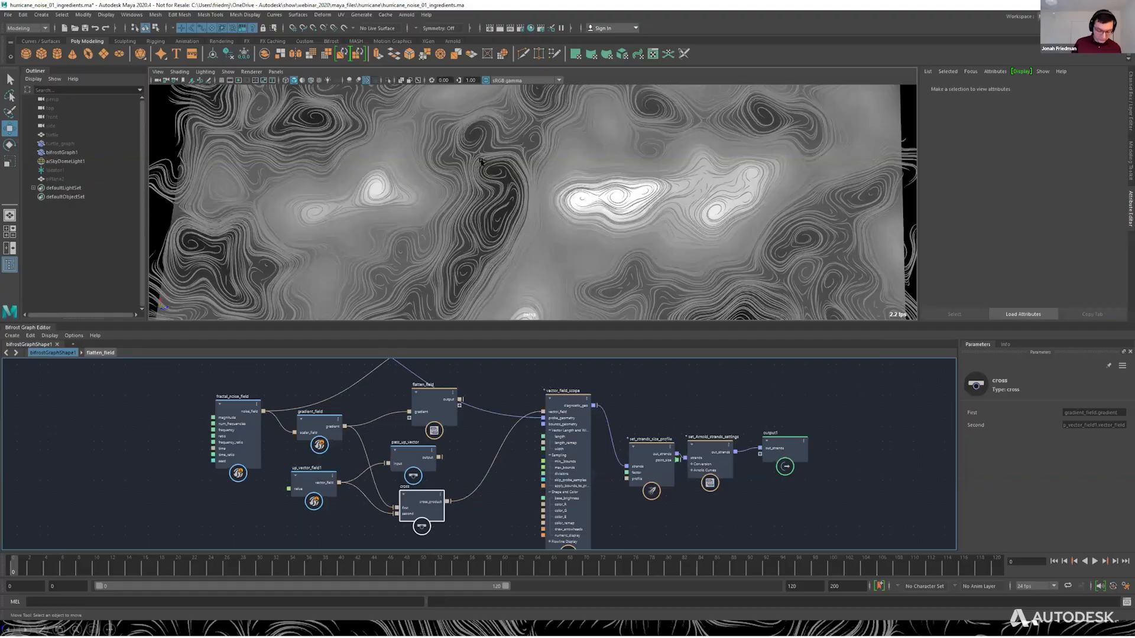
key("ctrl+o")
double_click(421, 335)
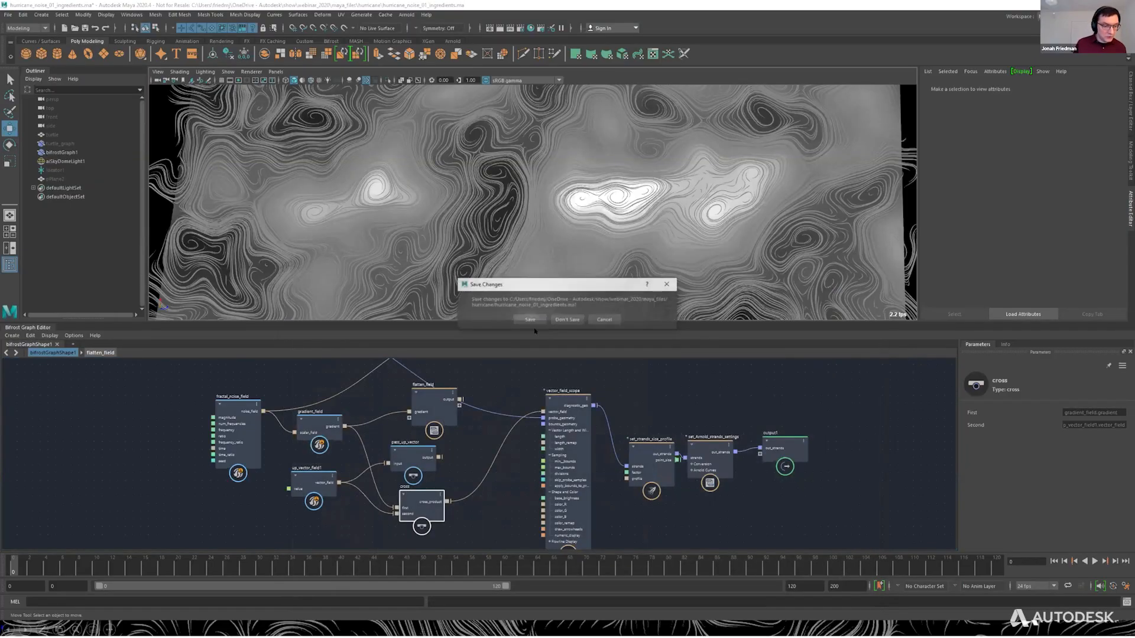
left_click(573, 317)
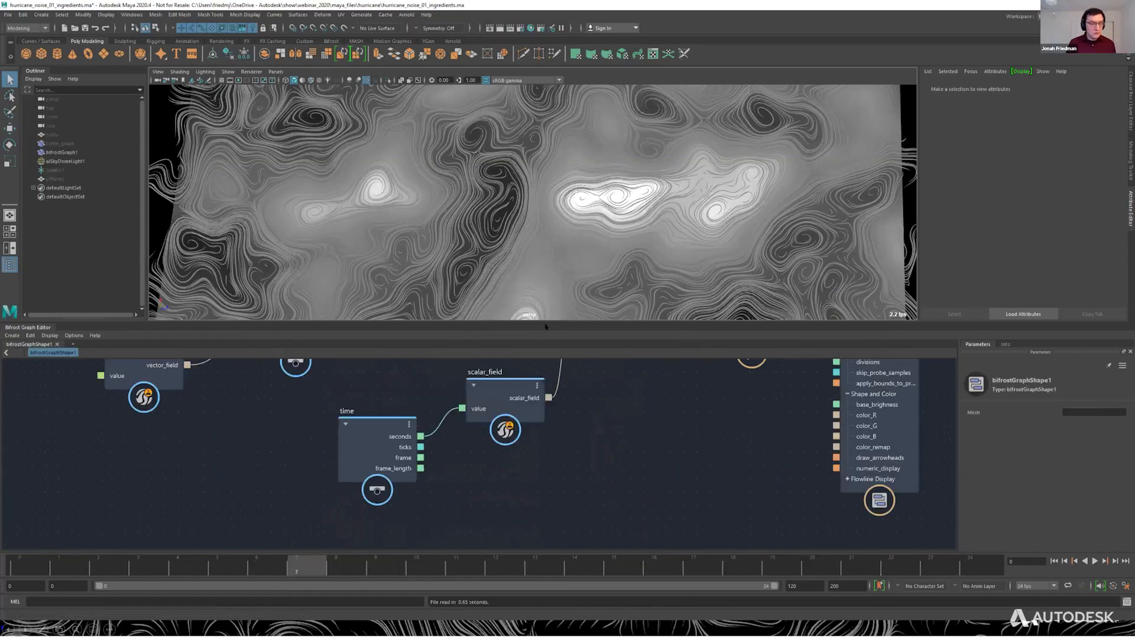
left_click(211, 81)
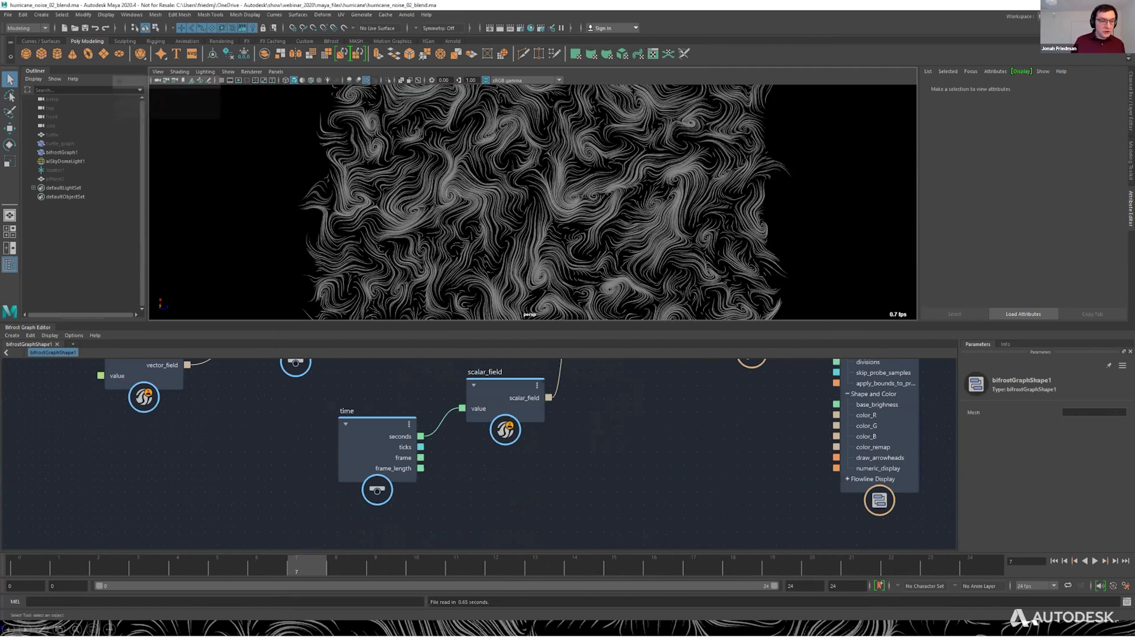
Adjust the positions of the cross and lerp nodes and move the time node up beside scalar_field.
scroll(561, 473, "down", 5)
middle_click_drag(588, 426, 527, 520, "alt")
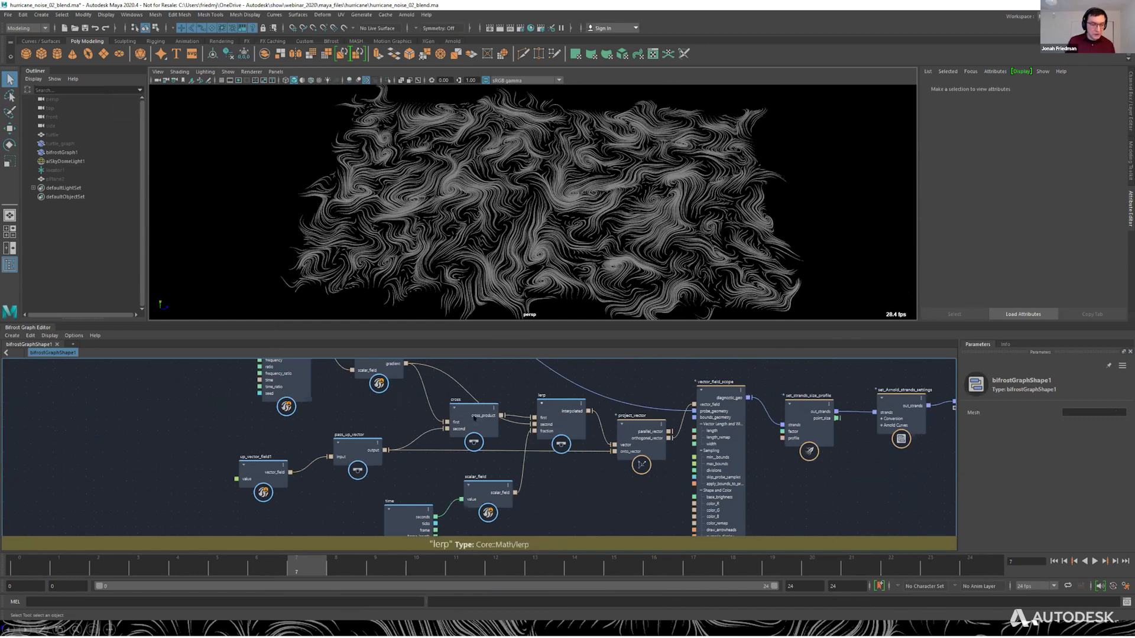
left_click_drag(477, 424, 474, 429)
left_click_drag(558, 412, 559, 405)
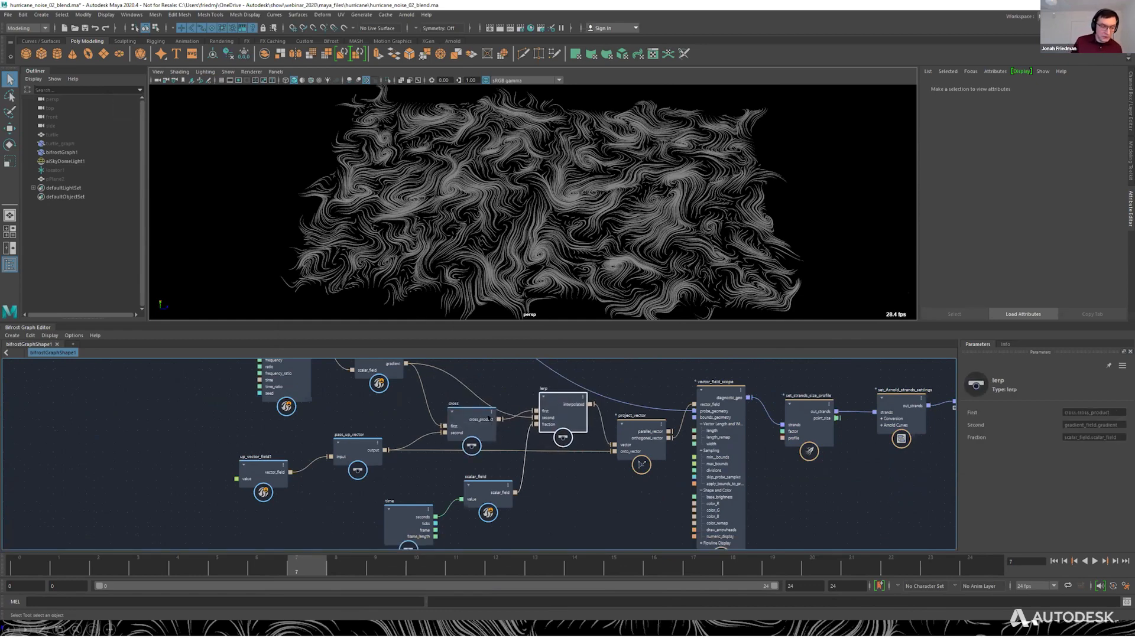
left_click_drag(407, 510, 409, 473)
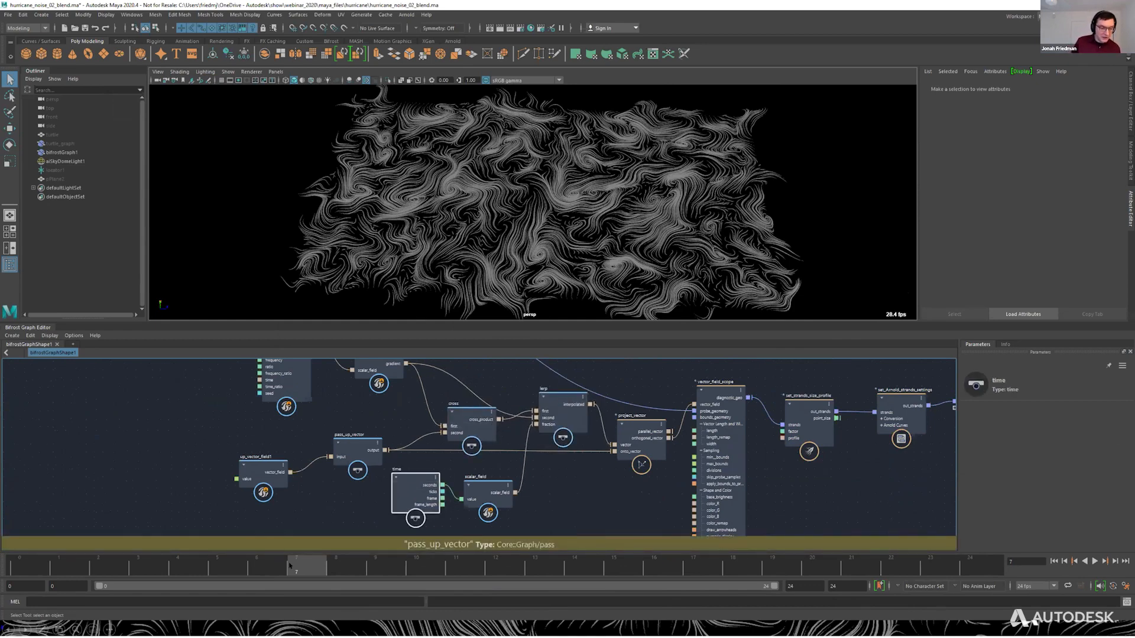
Preview the gradient-to-cross blend over time by running the animation from frame 0 to 24, and return to frame 8.
left_click_drag(177, 570, 10, 583)
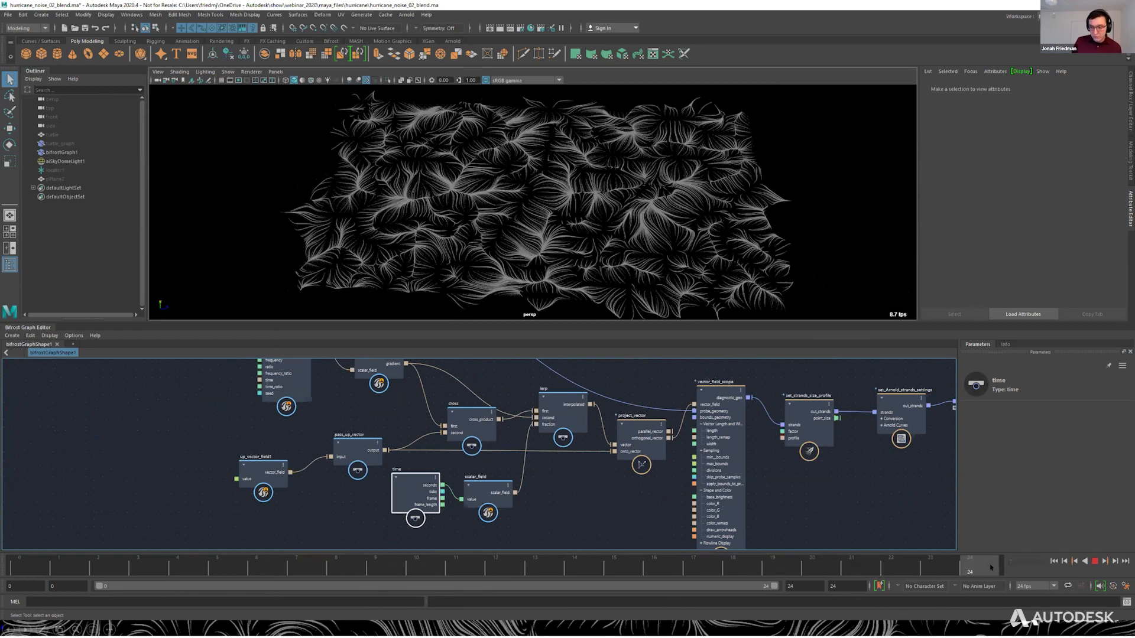
left_click_drag(991, 568, 991, 568)
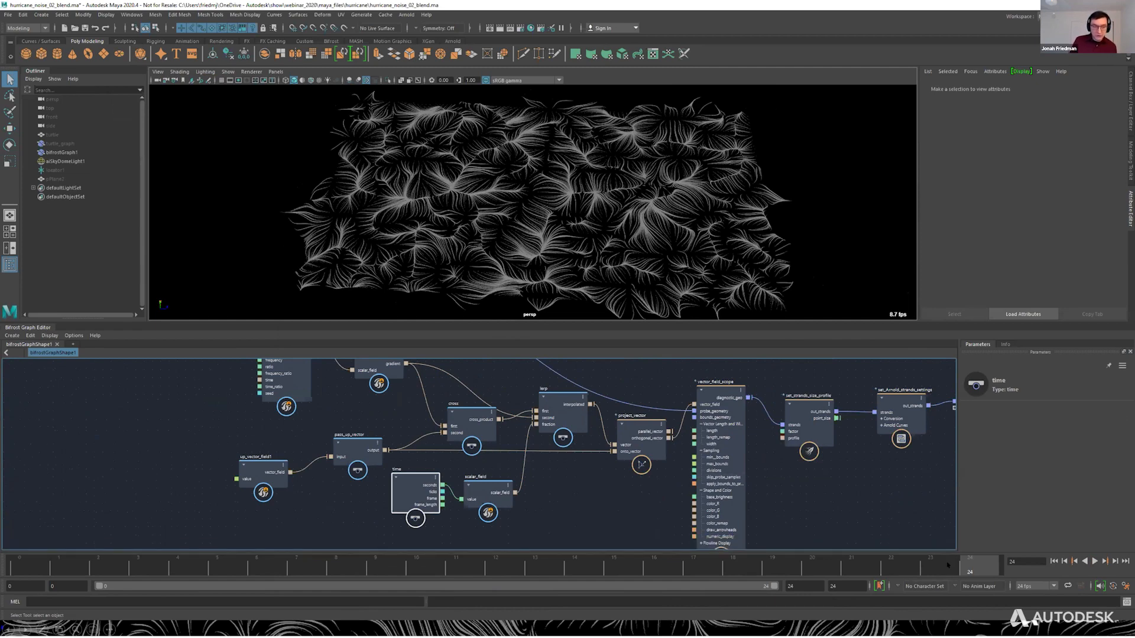
left_click_drag(947, 566, 328, 565)
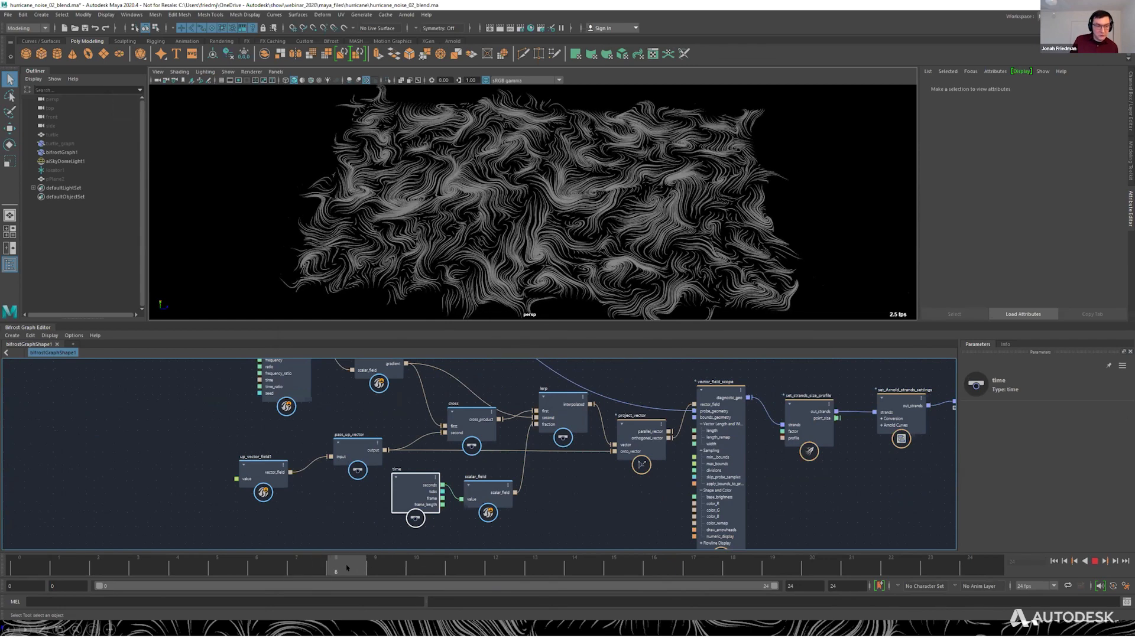
Select pPlane2 and move it vertically through the noise field, undoing the first move.
left_click(55, 178)
key("w")
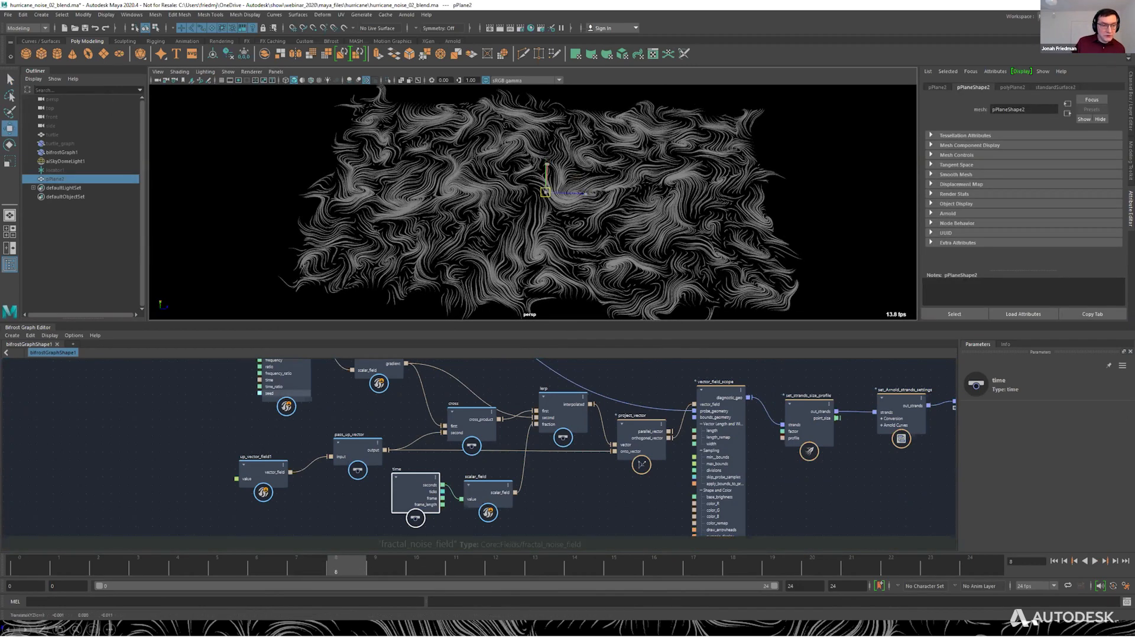
left_click_drag(545, 193, 547, 128)
key("ctrl+z")
middle_click_drag(556, 128, 563, 179, "alt")
scroll(564, 178, "up", 3)
mouse_move(564, 178)
left_mouse_down()
mouse_move(566, 127)
mouse_move(565, 180)
left_mouse_up()
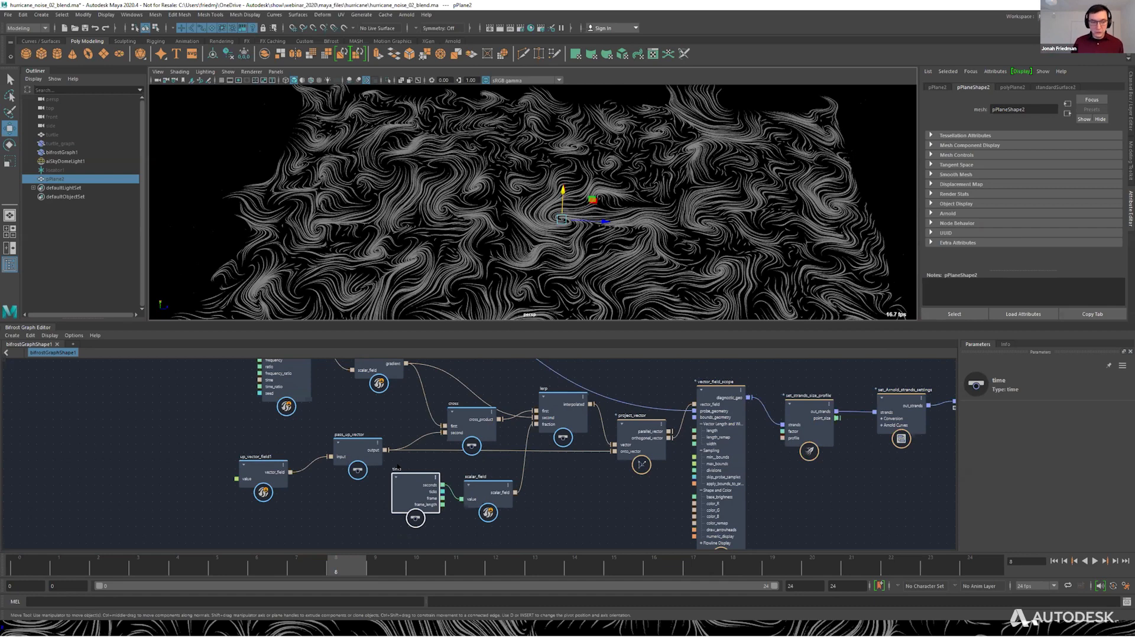
Slide pPlane2 back and forth horizontally through the noise field to resample the flow strands.
right_click_drag(680, 220, 591, 215, "alt")
left_click_drag(590, 212, 1029, 236)
middle_click_drag(650, 195, 203, 178, "alt")
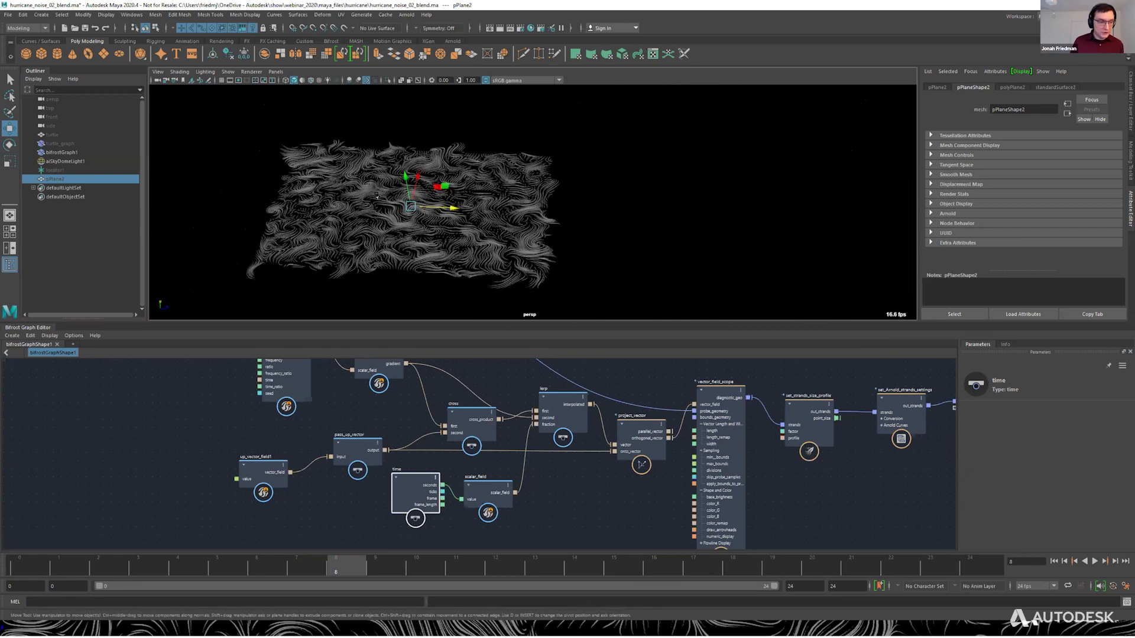
right_click_drag(203, 177, 316, 173, "alt")
middle_click_drag(315, 174, 528, 185, "alt")
left_click_drag(526, 185, 529, 193)
left_click_drag(590, 225, 539, 227, "alt")
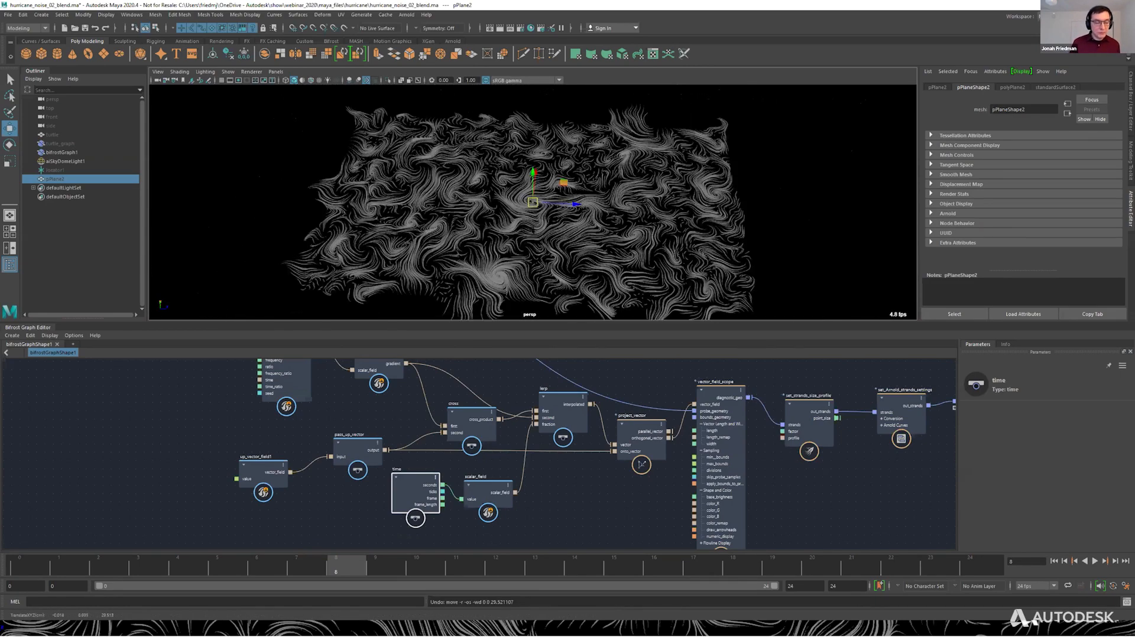
Try scaling pPlane2 uniformly, undo the scale, and view the strands from a low angle.
key("r")
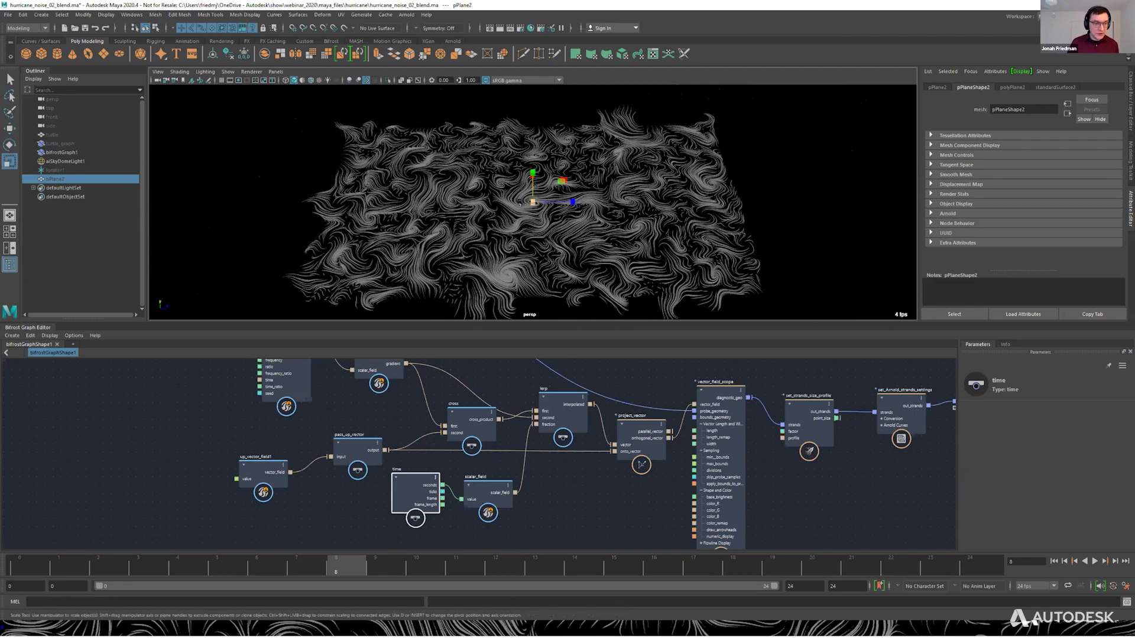
left_click_drag(533, 202, 677, 232)
key("ctrl+z")
key("w")
key("r")
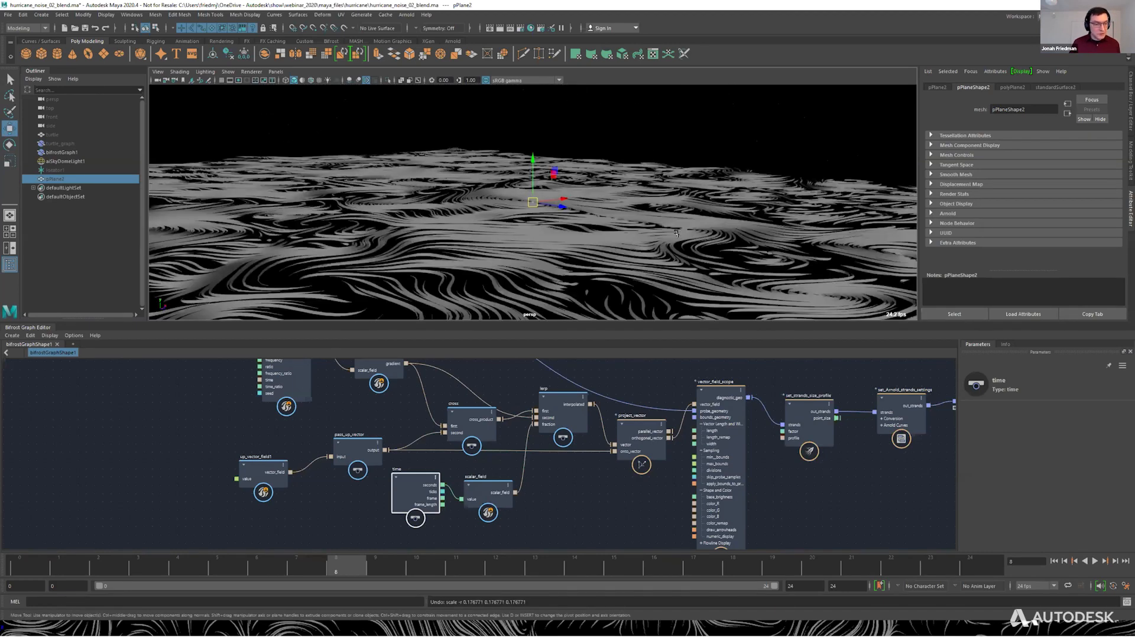
key("w")
right_click_drag(676, 232, 460, 168, "alt")
left_click_drag(460, 168, 414, 183, "alt")
key("q")
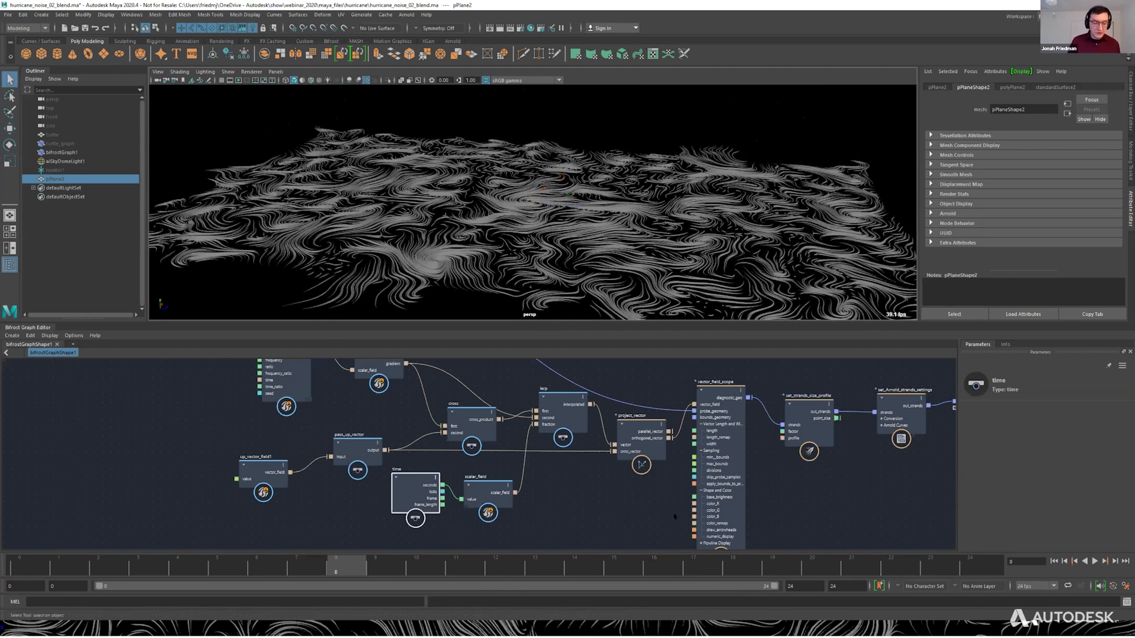
Examine the project_vector node's ports, connections and icon up close in the graph.
middle_click_drag(674, 517, 692, 567, "alt")
mouse_move(643, 482)
left_mouse_down()
mouse_move(656, 450)
mouse_move(639, 474)
left_mouse_up()
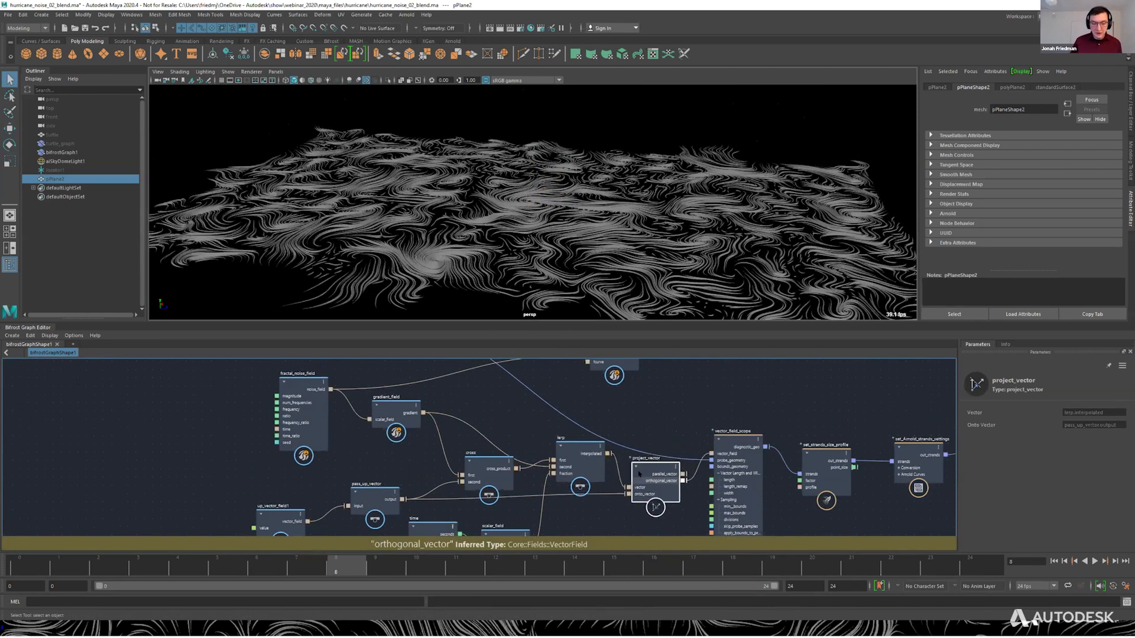
scroll(638, 474, "up", 4)
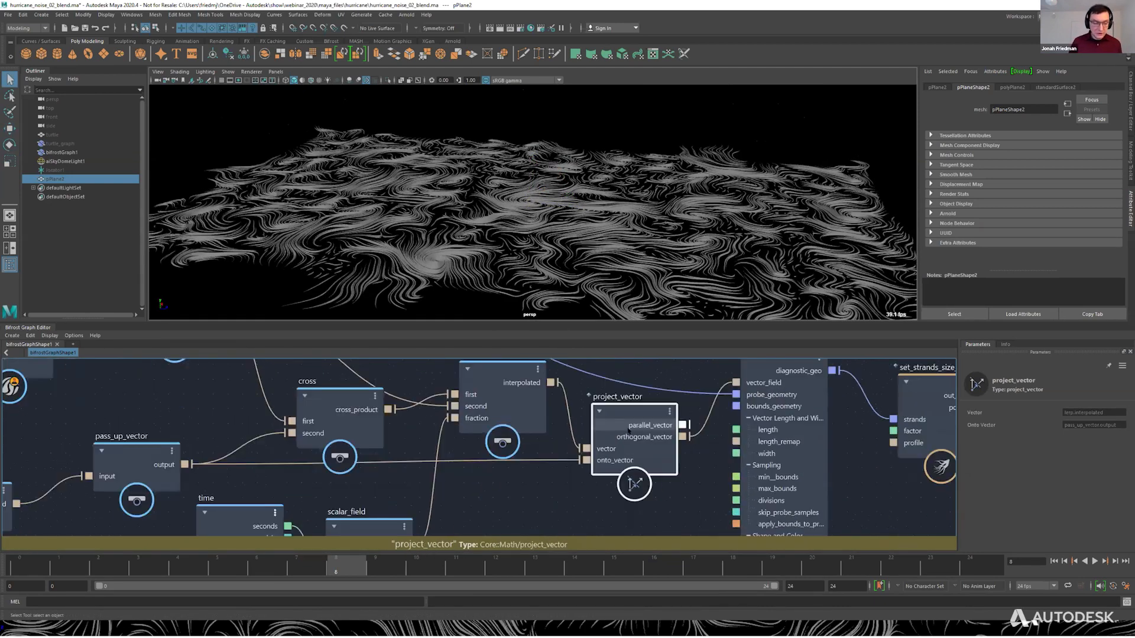
scroll(632, 437, "up", 2)
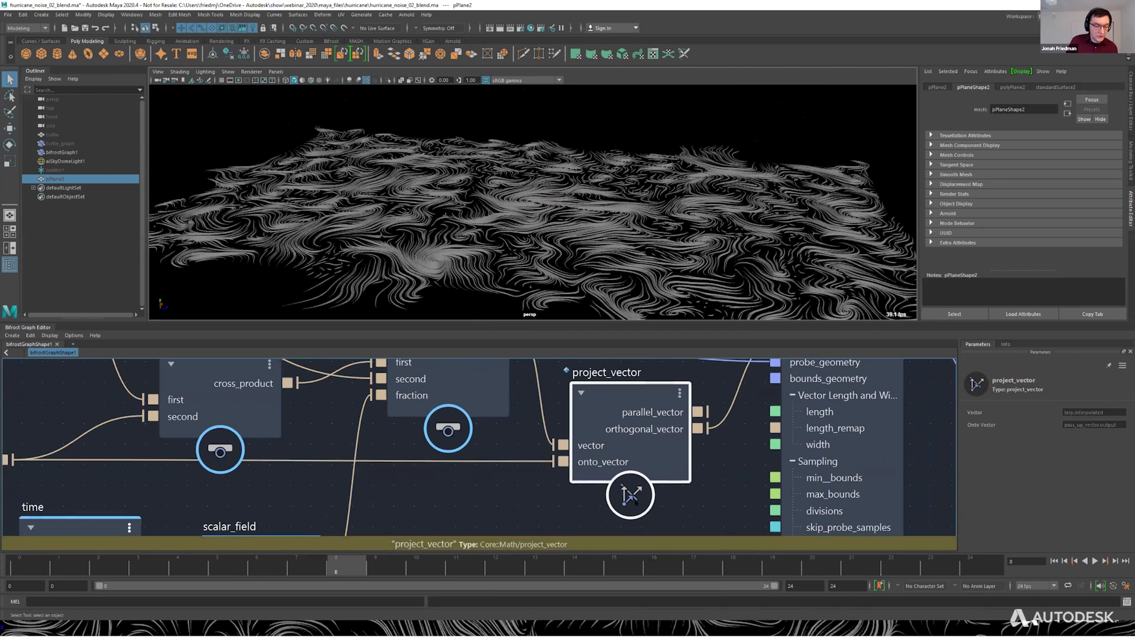
scroll(633, 499, "up", 6)
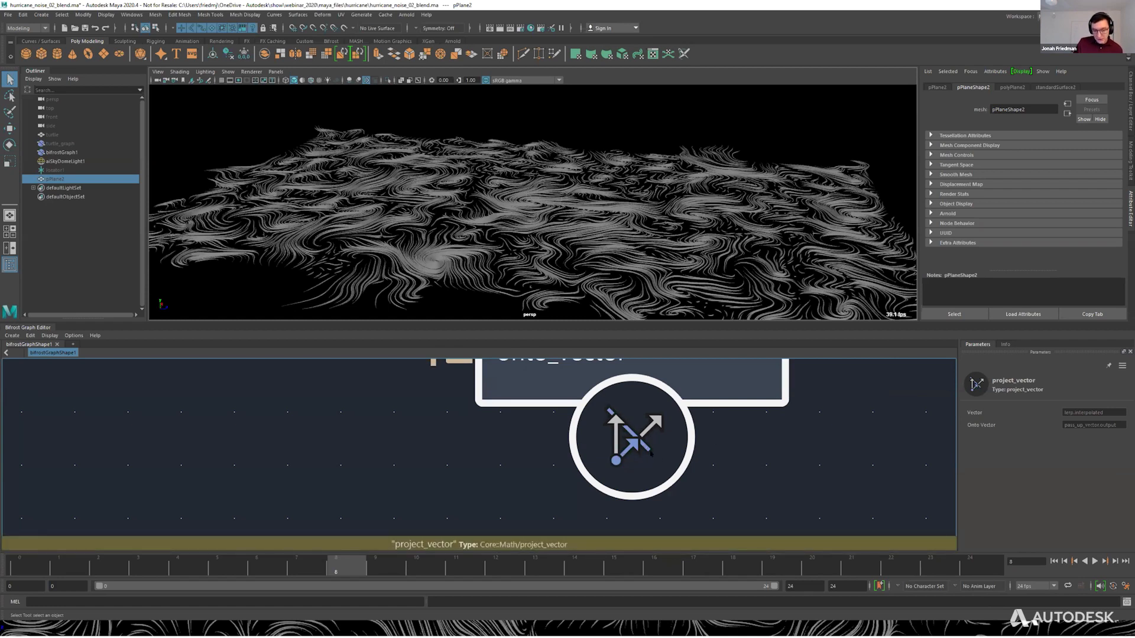
scroll(651, 452, "down", 5)
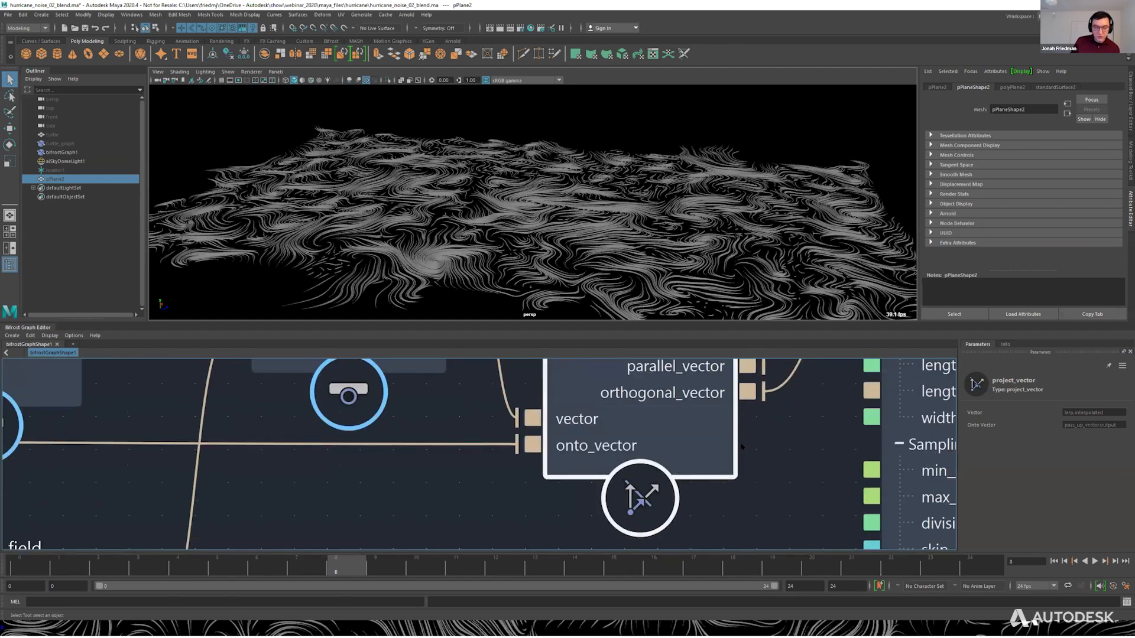
middle_click_drag(742, 447, 695, 415, "alt")
middle_click_drag(742, 453, 729, 482, "alt")
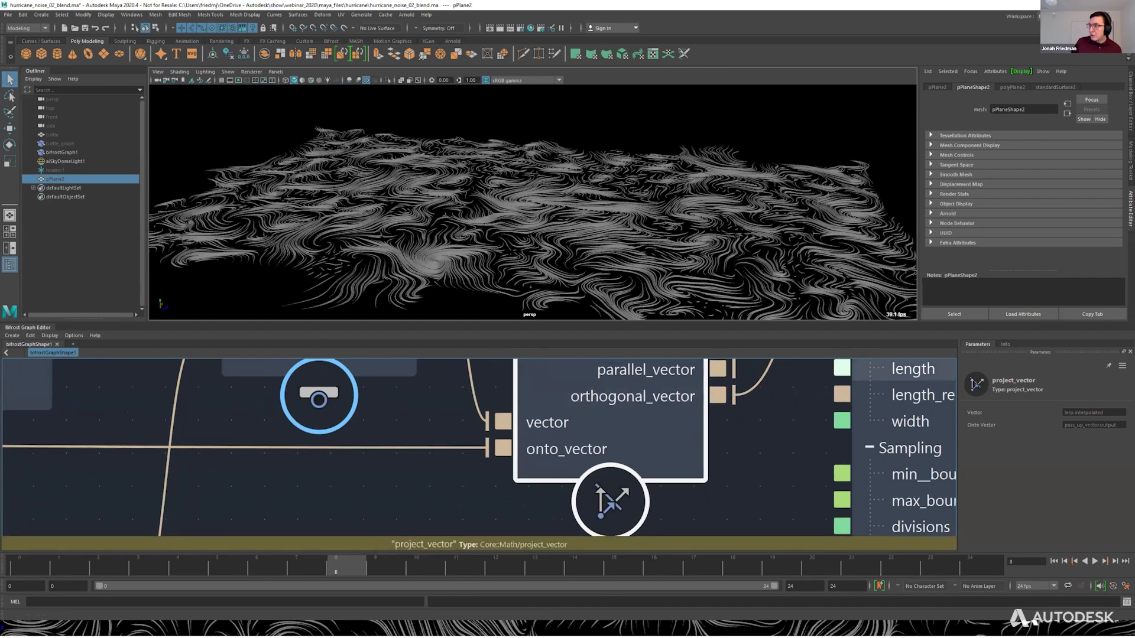
scroll(746, 445, "up", 5)
middle_click_drag(752, 400, 809, 331, "alt")
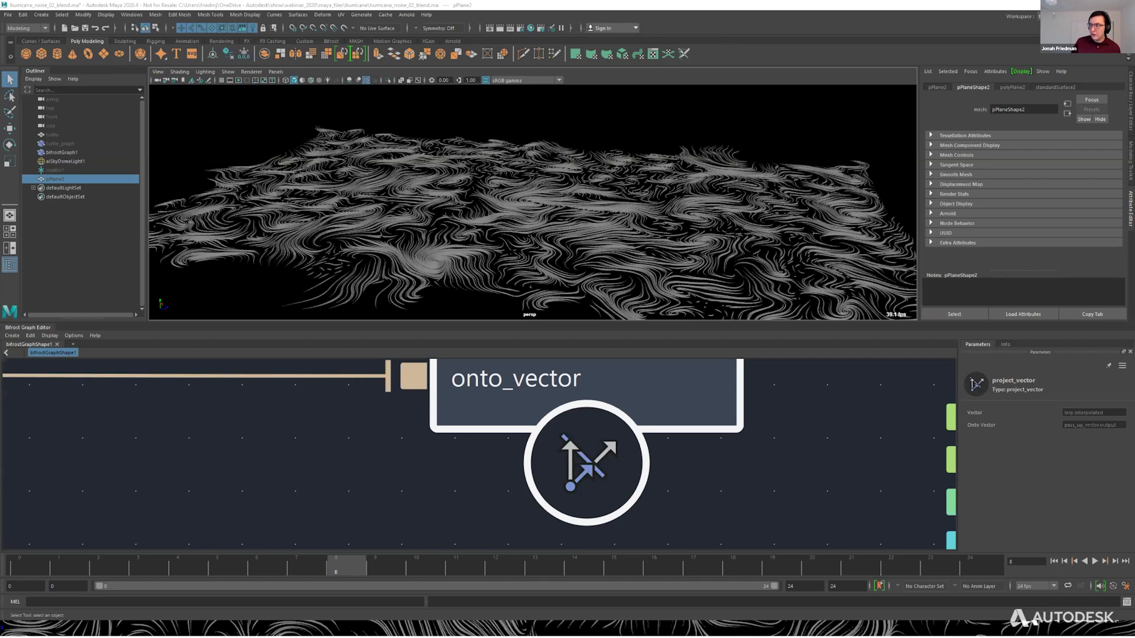
scroll(702, 418, "down", 10)
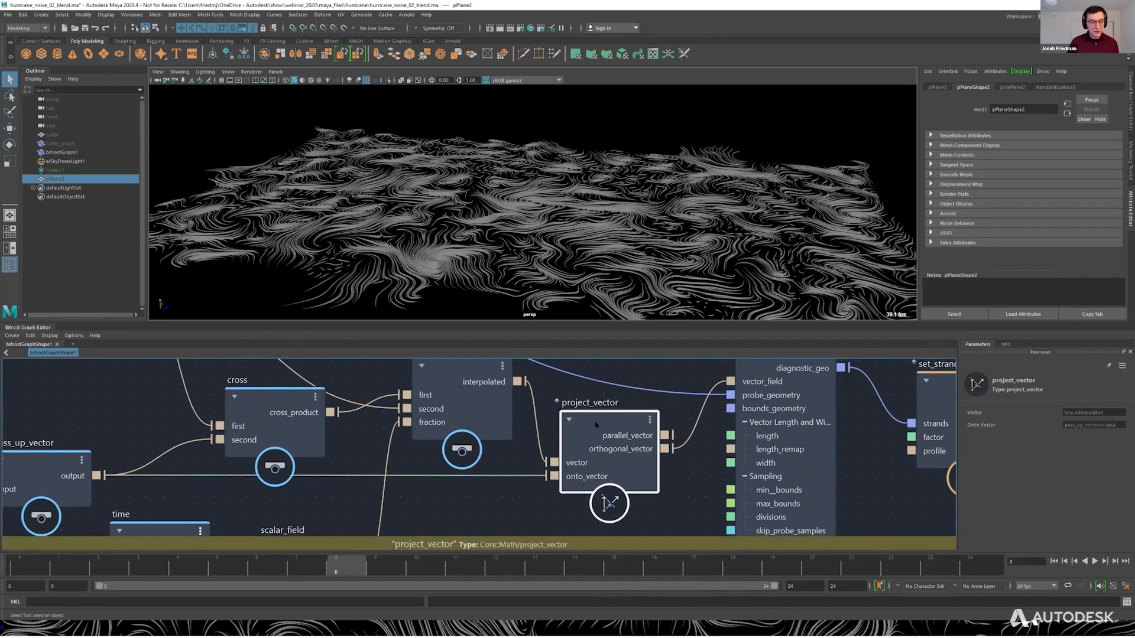
Group the project_vector node into a compound and rename the compound flatten_onto.
key("ctrl+g")
left_click_drag(587, 420, 594, 417)
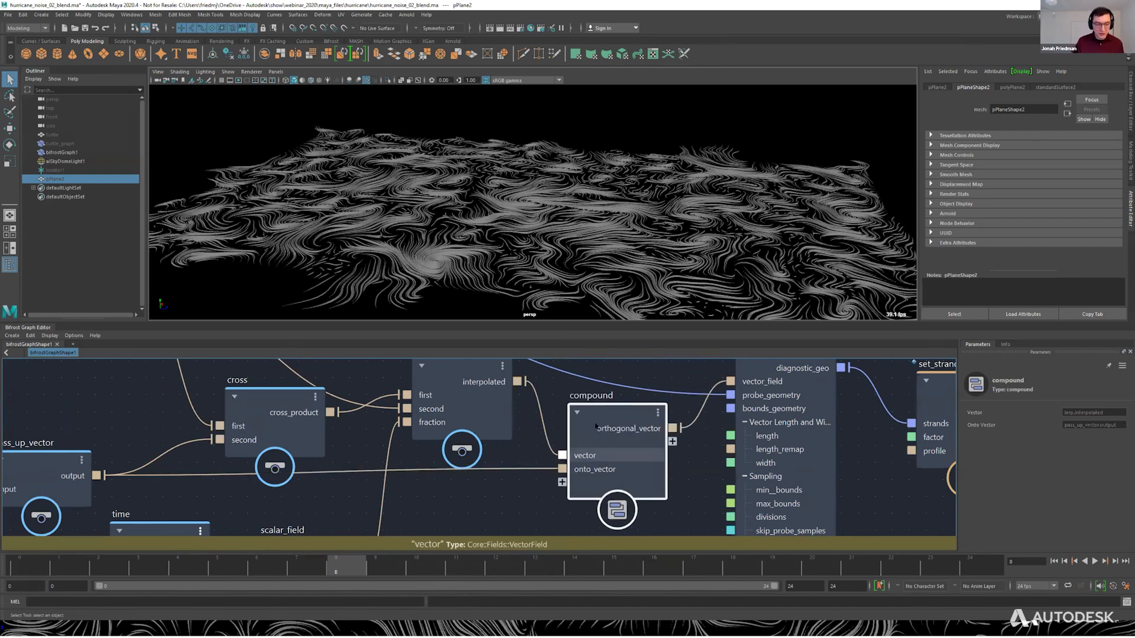
double_click(592, 396)
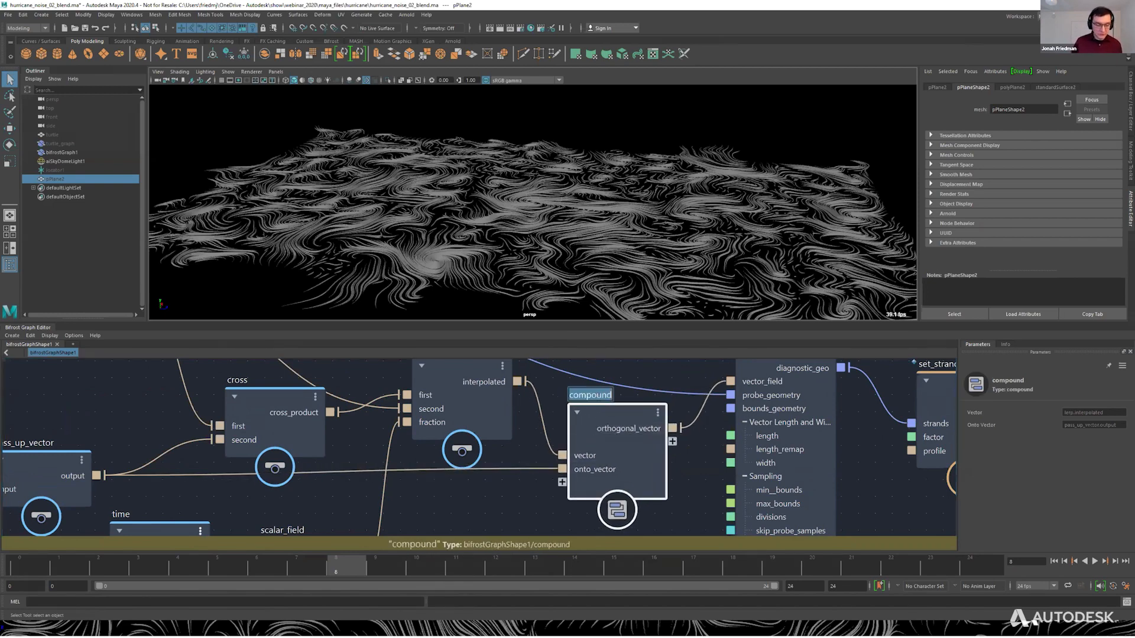
type("flatten_onto")
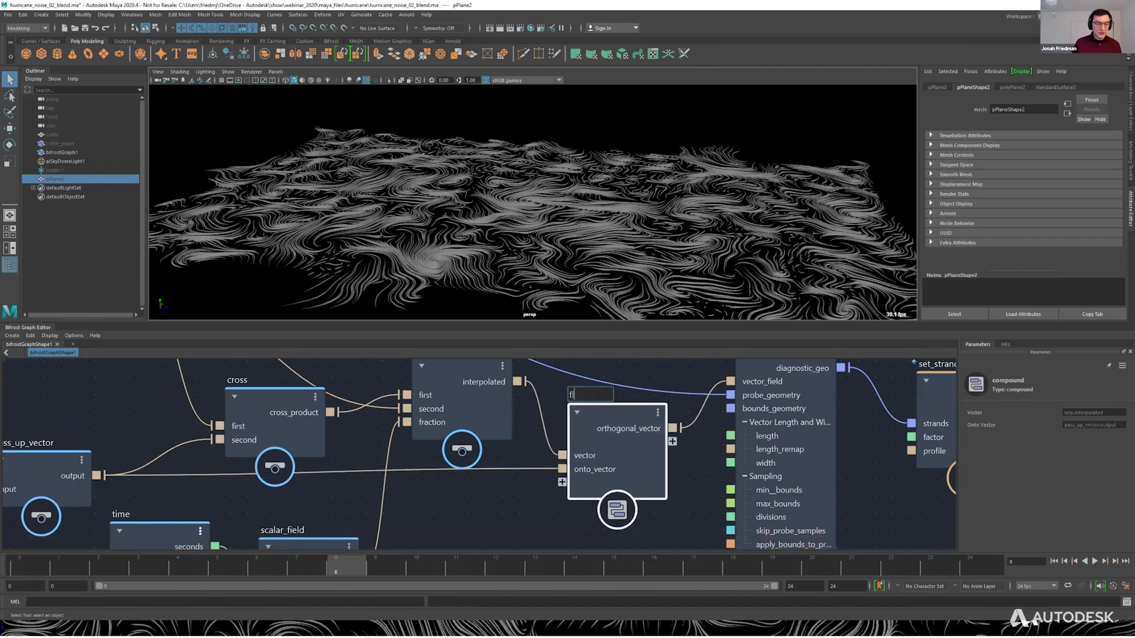
key("Return")
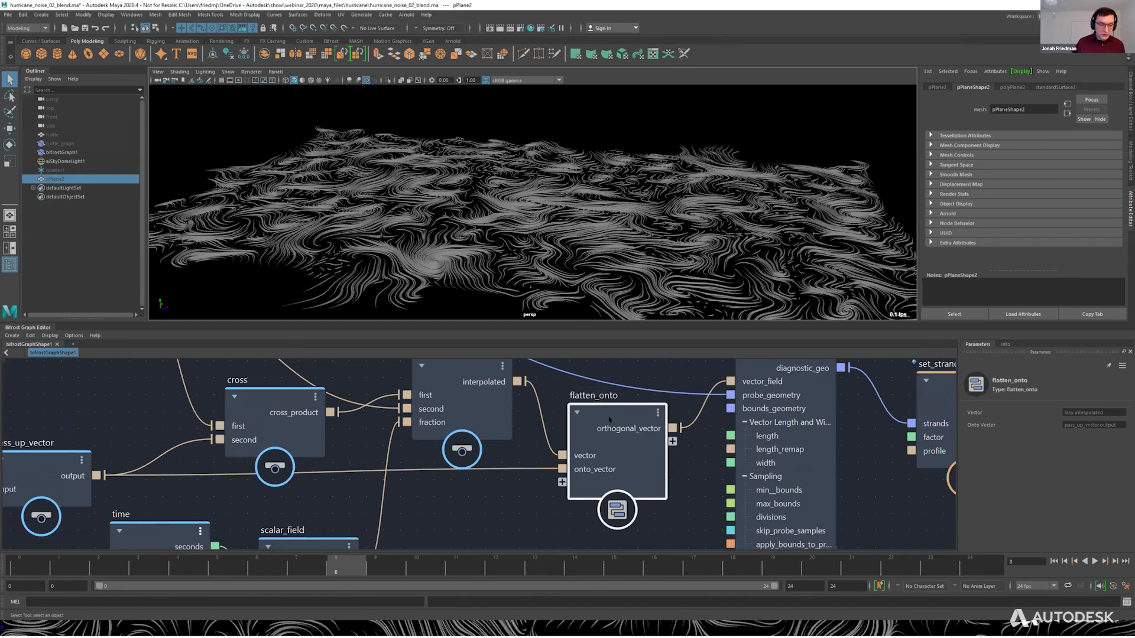
Rename the flatten_onto compound's vector input port to vector_field.
right_click(588, 455)
left_click(610, 458)
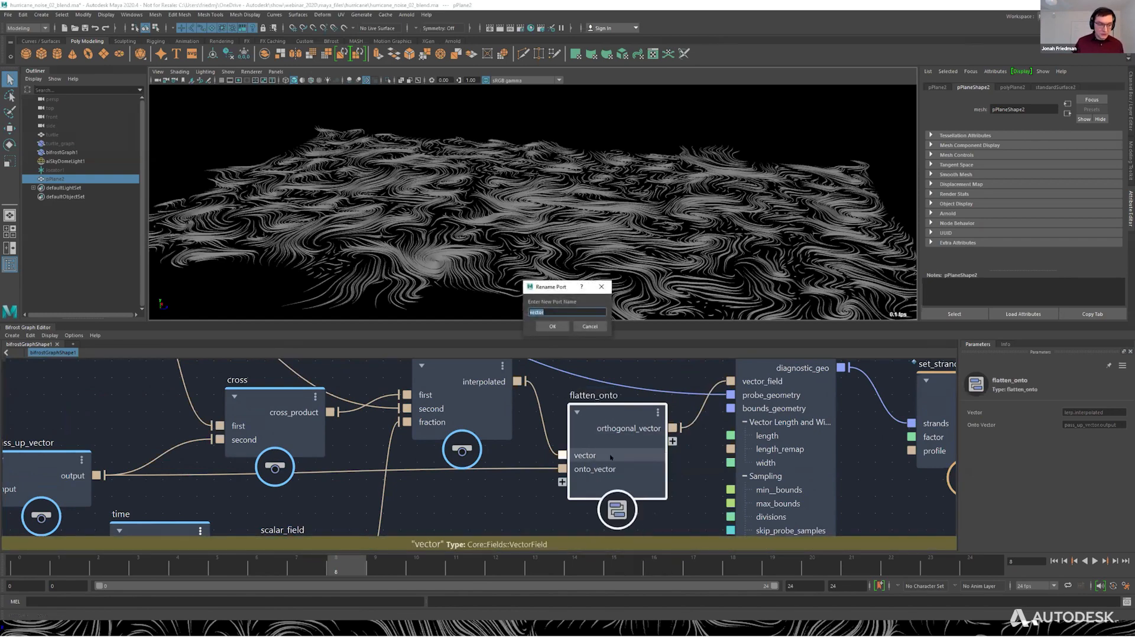
type("vector_field")
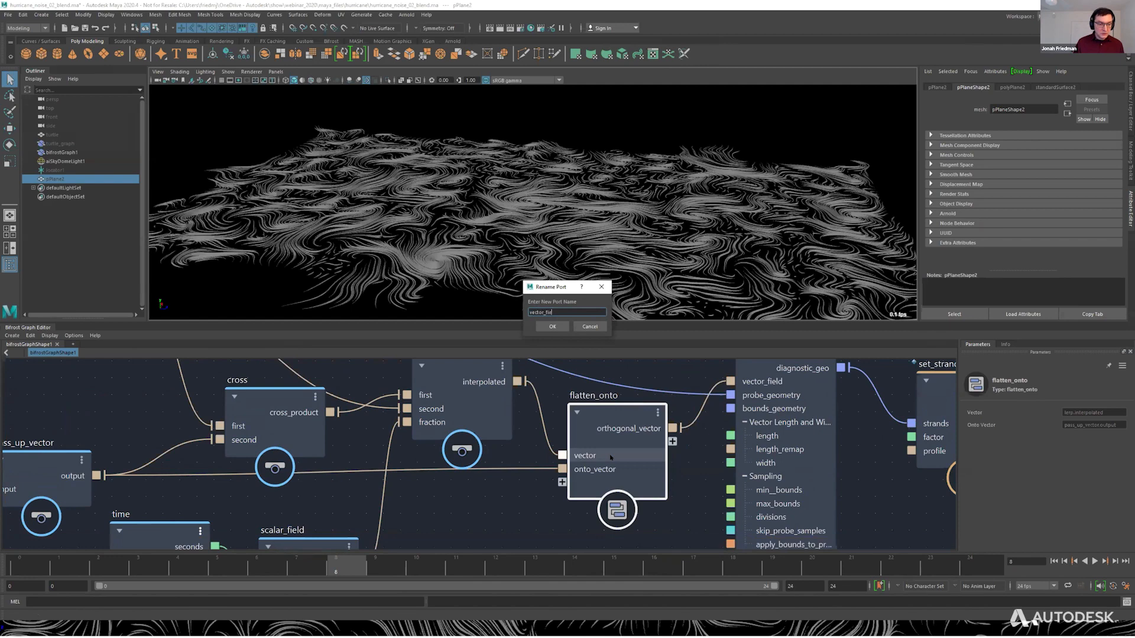
key("Return")
Rename the flatten_onto compound's orthogonal_vector output port to flattened_field.
right_click(631, 426)
left_click(649, 429)
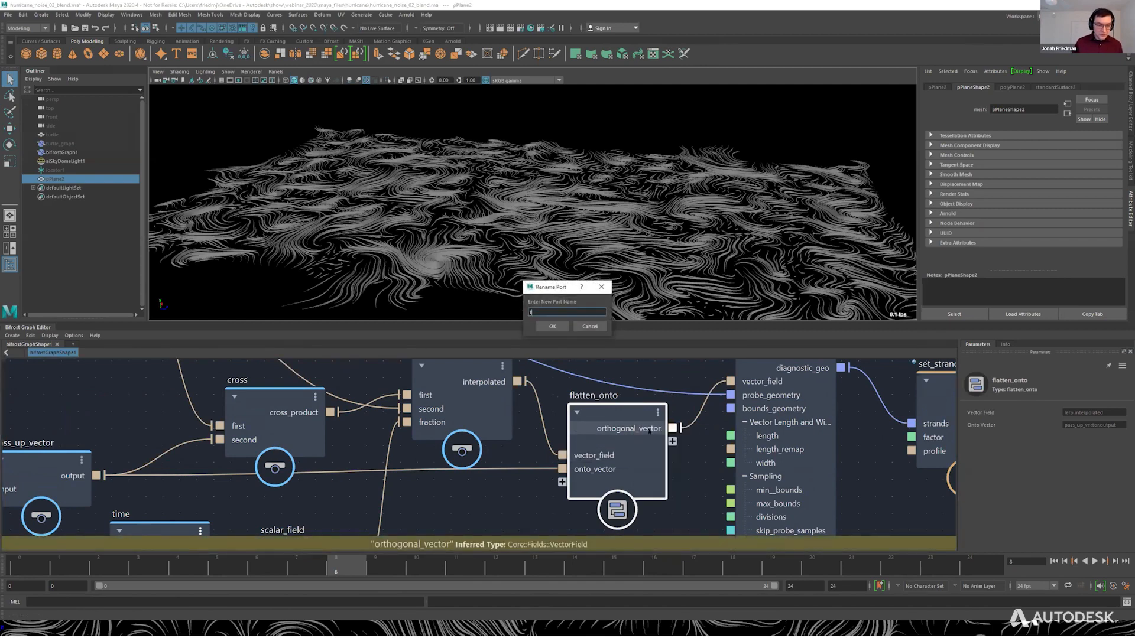
type("flattened_field")
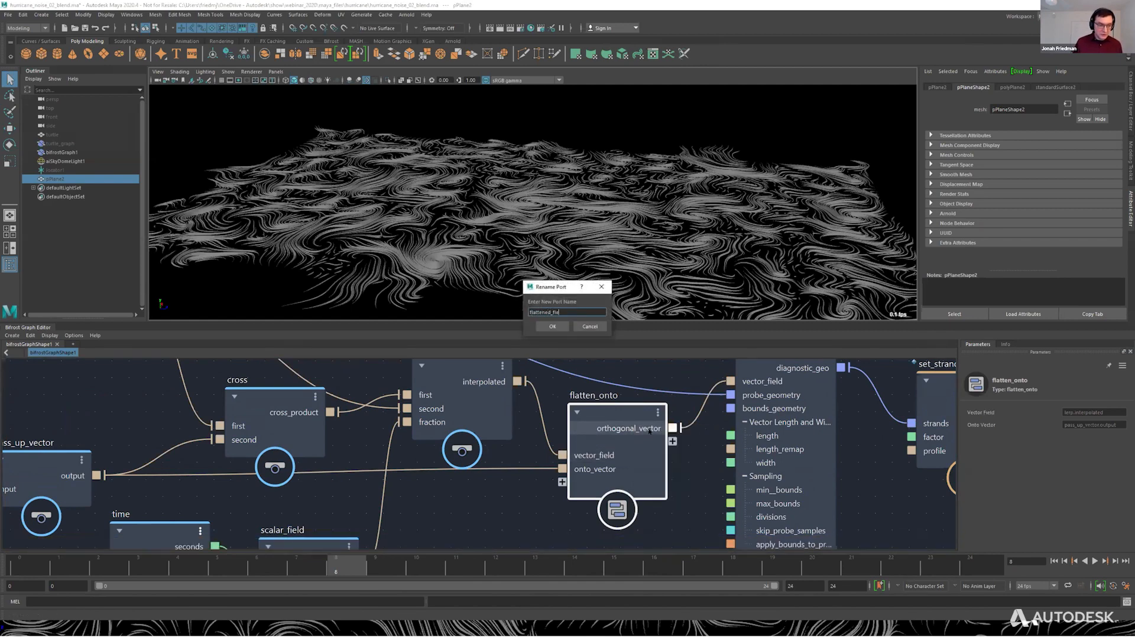
key("Return")
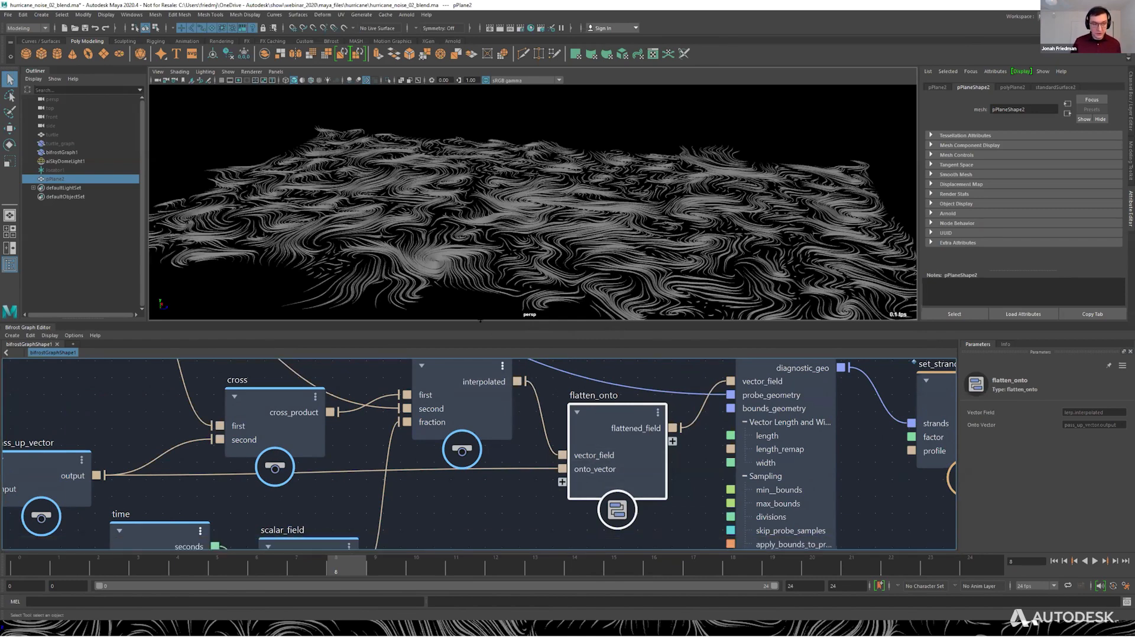
Try feeding lerp's interpolated output directly into vector_field_scope, restore the flattened_field connection, and view the strands from above.
left_click_drag(517, 381, 730, 381)
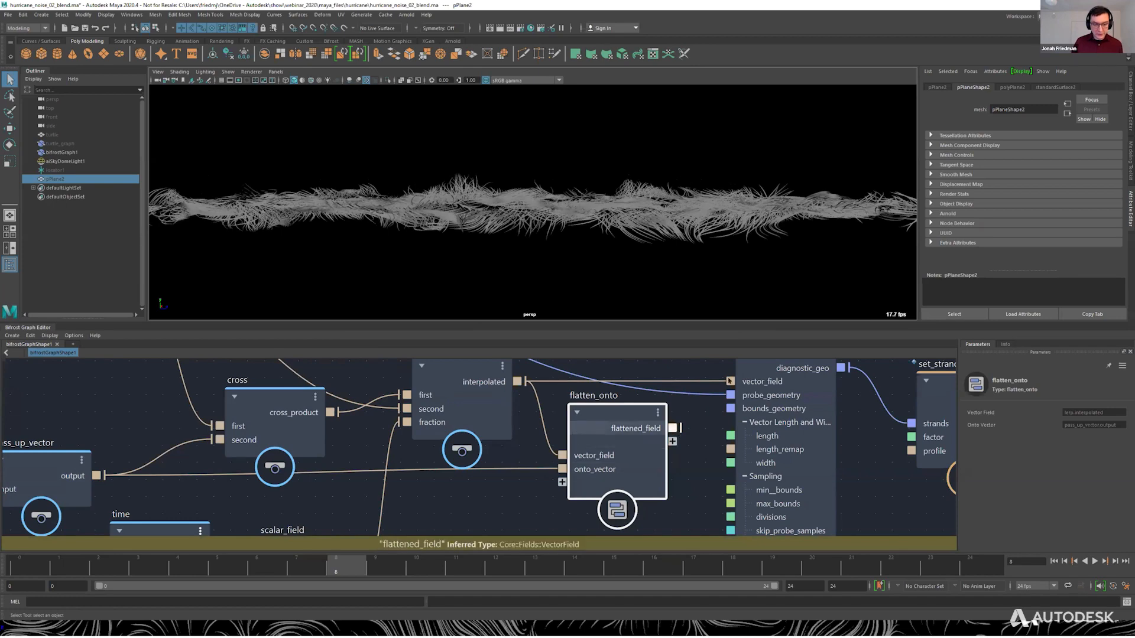
left_click_drag(730, 381, 731, 381)
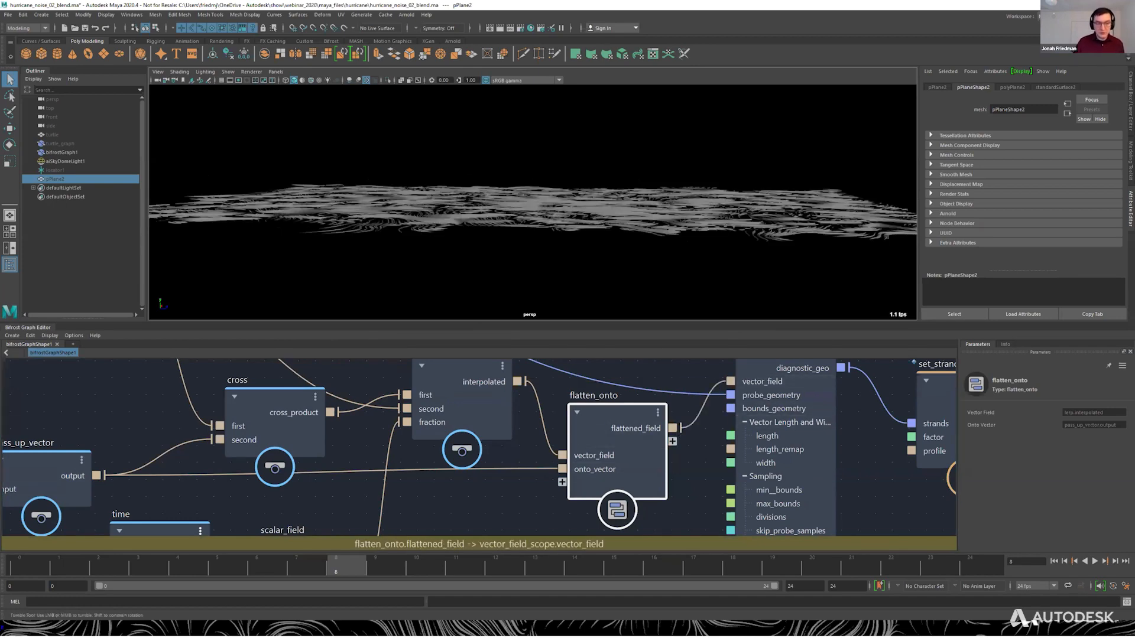
left_click_drag(675, 168, 679, 213, "alt")
right_click_drag(679, 214, 629, 228, "alt")
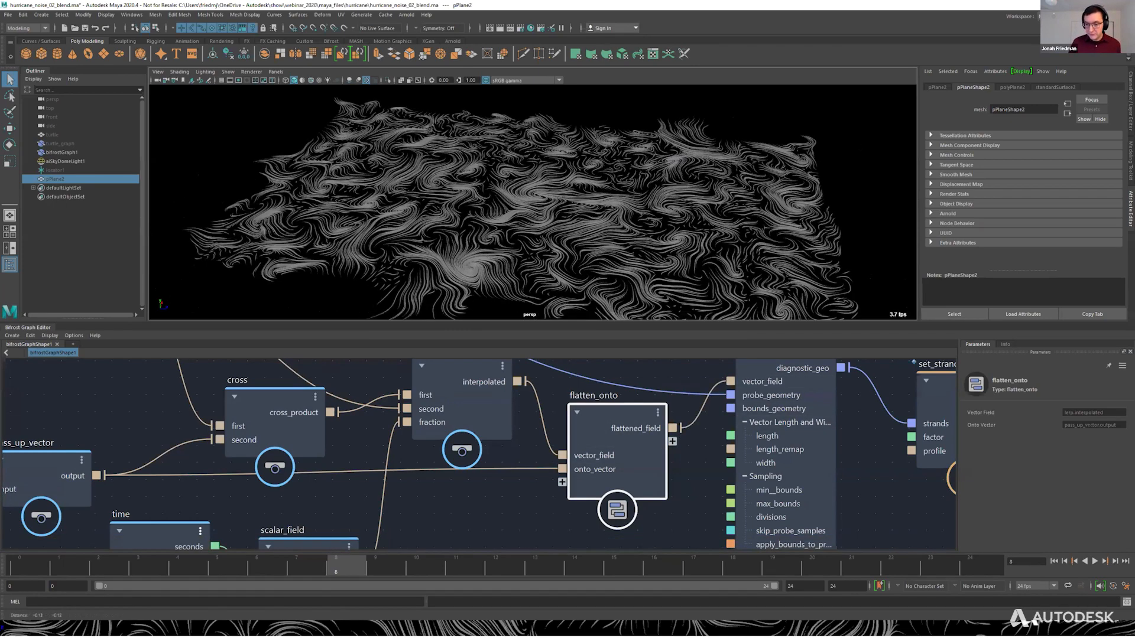
left_click_drag(630, 227, 641, 234, "alt")
left_click_drag(608, 172, 628, 194, "alt")
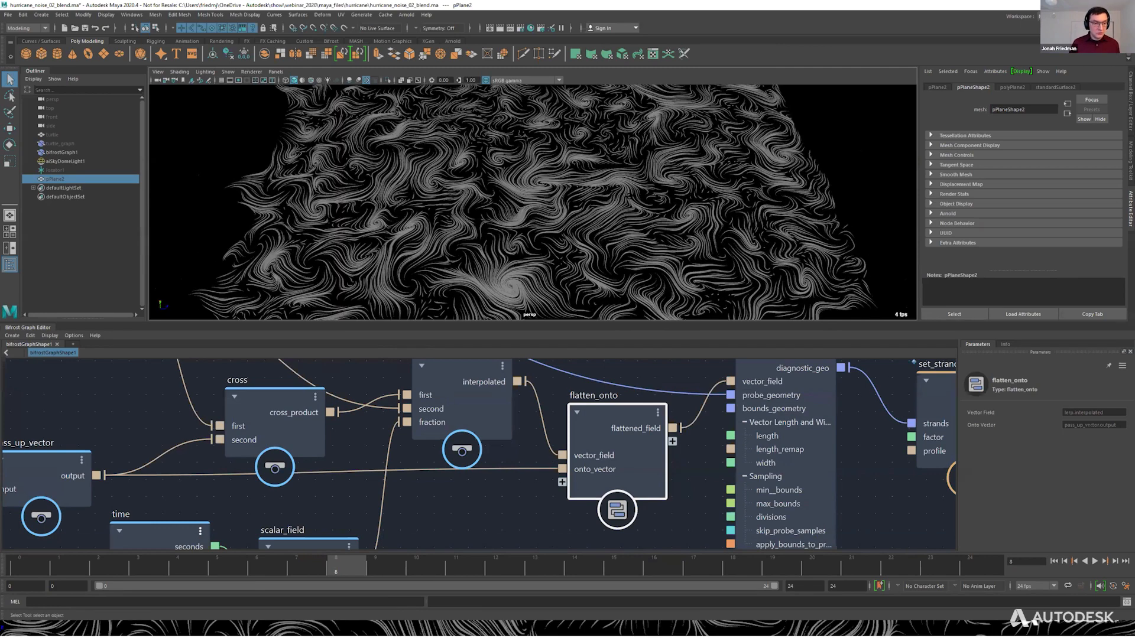
right_click_drag(627, 194, 600, 198, "alt")
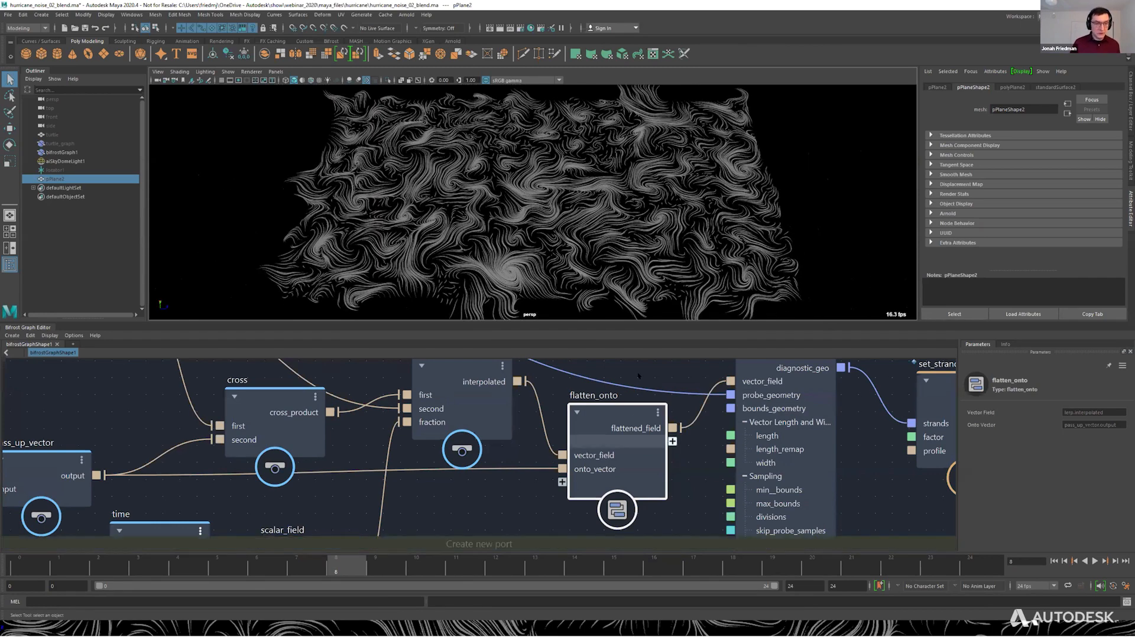
right_click_drag(628, 409, 640, 360, "alt")
middle_click_drag(640, 360, 617, 377, "alt")
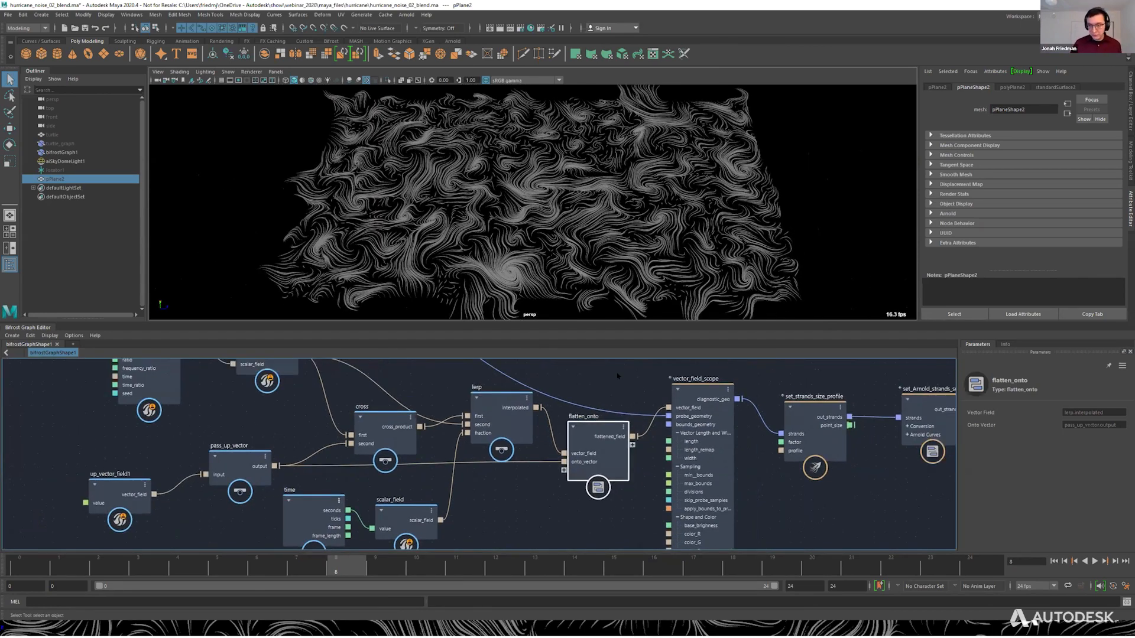
Switch to the PowerPoint slide show, mark the curving strands where the turtle parts meet with red strokes, and clear the marks.
key("alt+Tab")
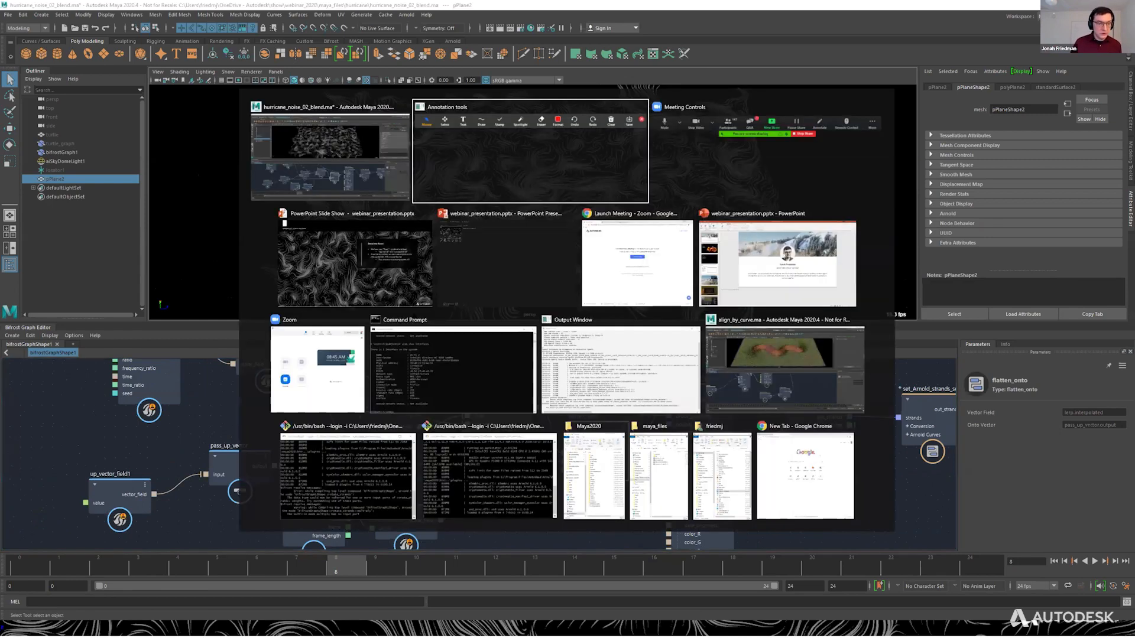
left_click(355, 263)
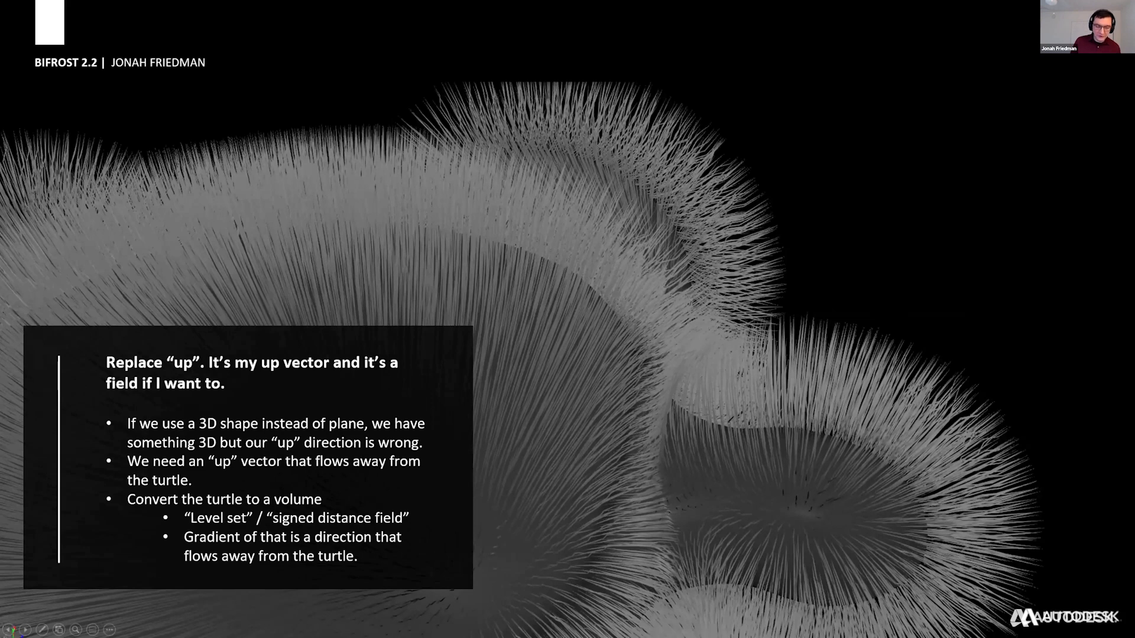
mouse_move(722, 426)
left_mouse_down()
mouse_move(717, 378)
mouse_move(740, 329)
left_mouse_up()
left_click_drag(670, 354, 718, 315)
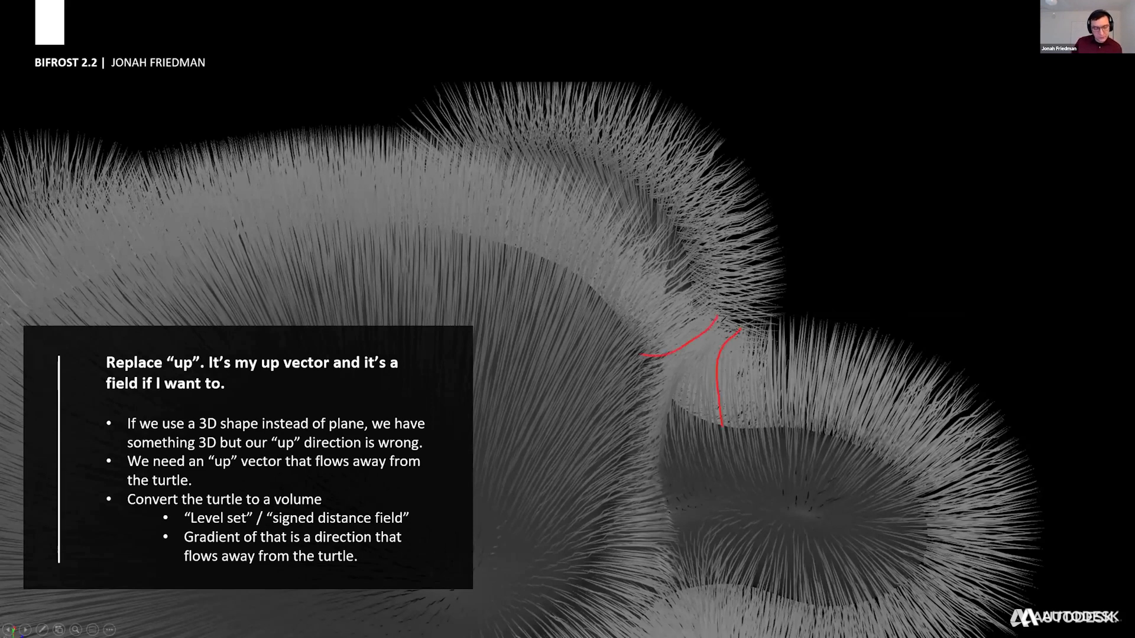
left_click_drag(699, 370, 698, 420)
mouse_move(721, 332)
left_mouse_down()
mouse_move(700, 370)
mouse_move(680, 362)
mouse_move(709, 335)
left_mouse_up()
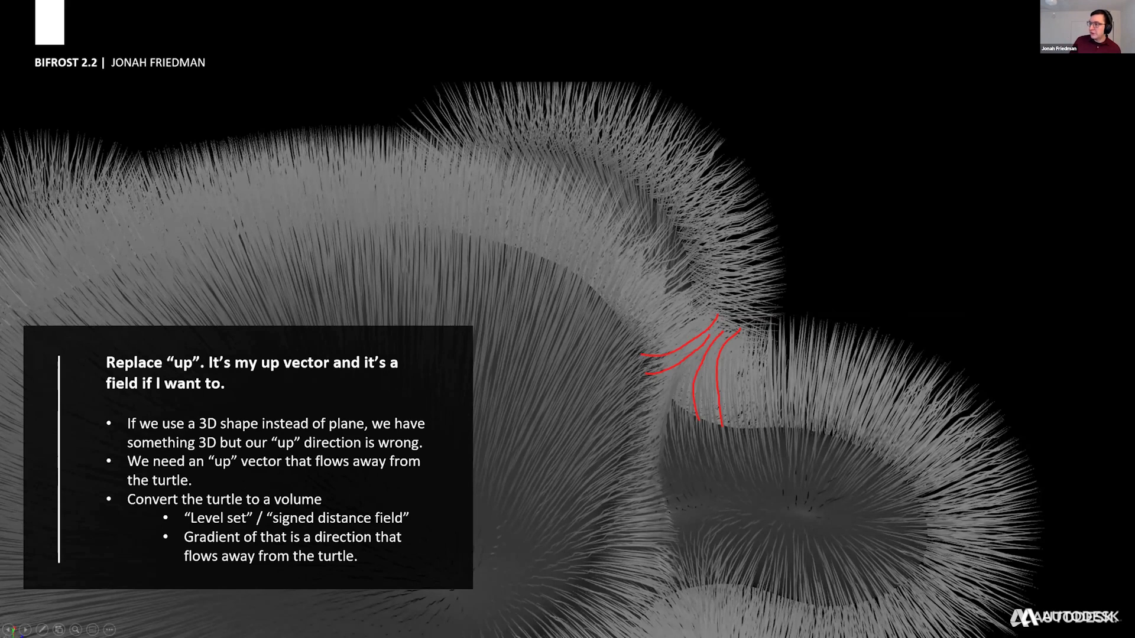
key("Right")
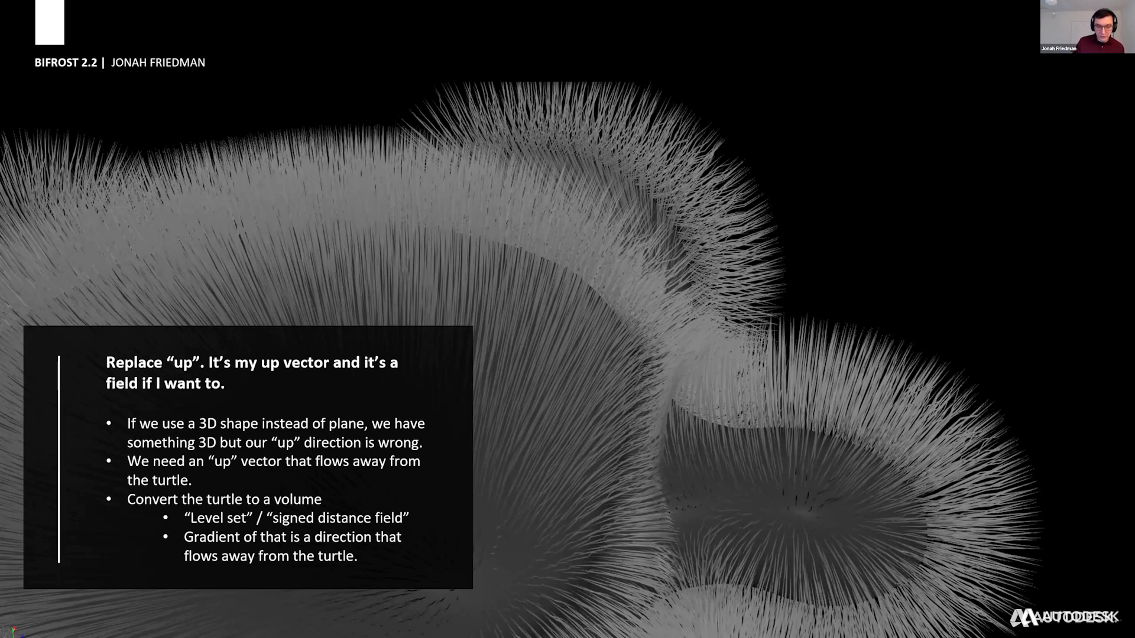
Switch back to Maya, open the scene hurricane_noise_03_apply.ma, and close the Arnold viewport window.
key("alt+Tab")
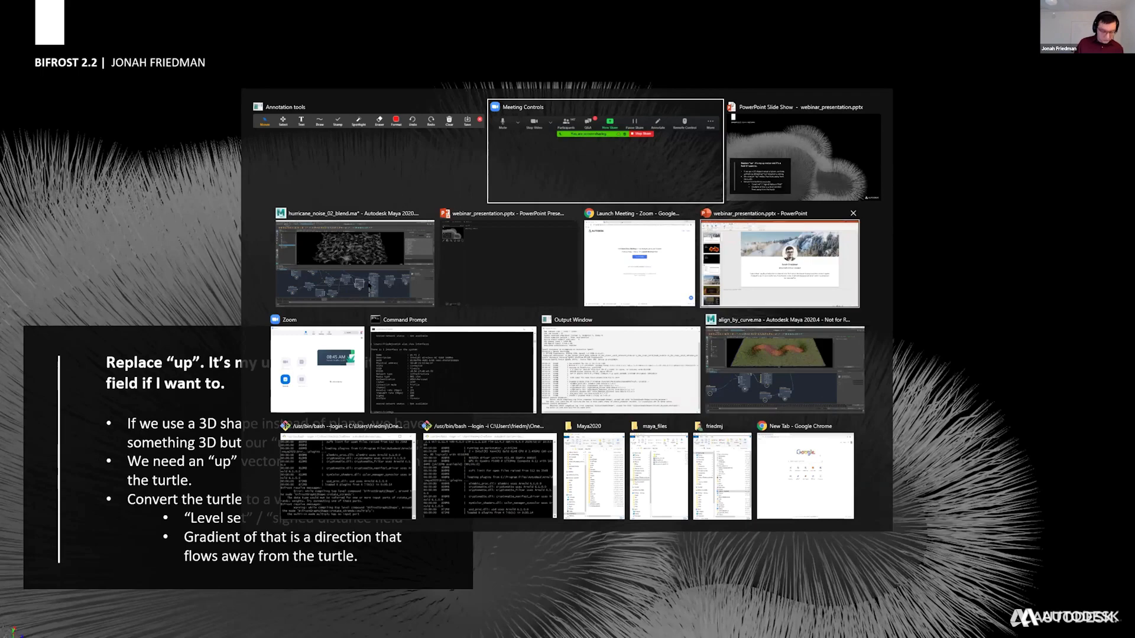
left_click(370, 284)
key("ctrl+o")
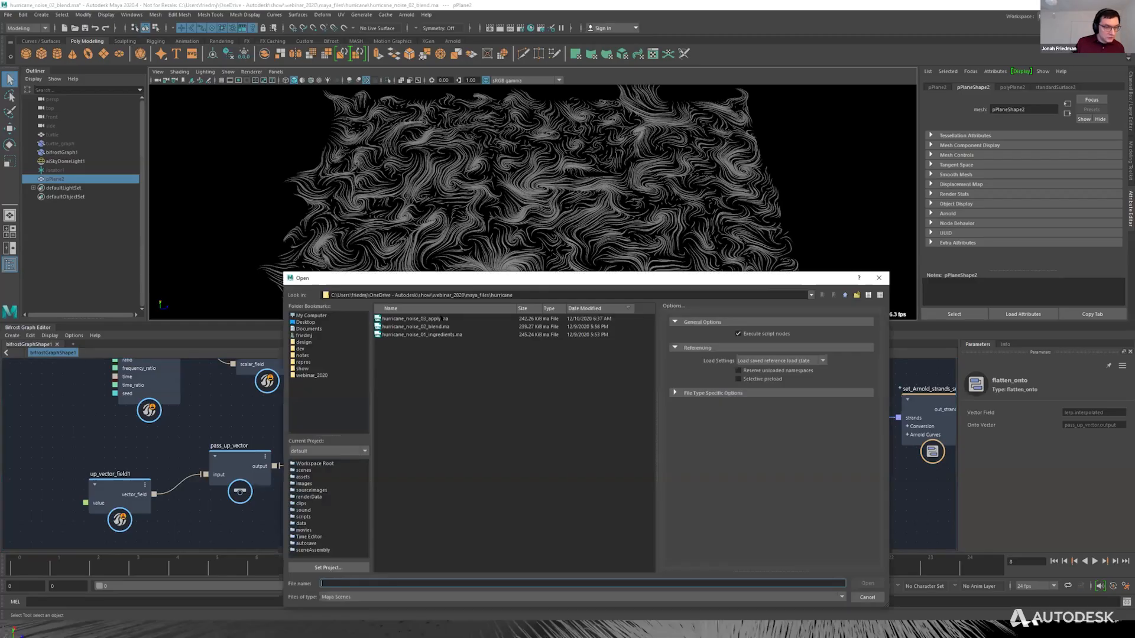
double_click(440, 334)
left_click(566, 320)
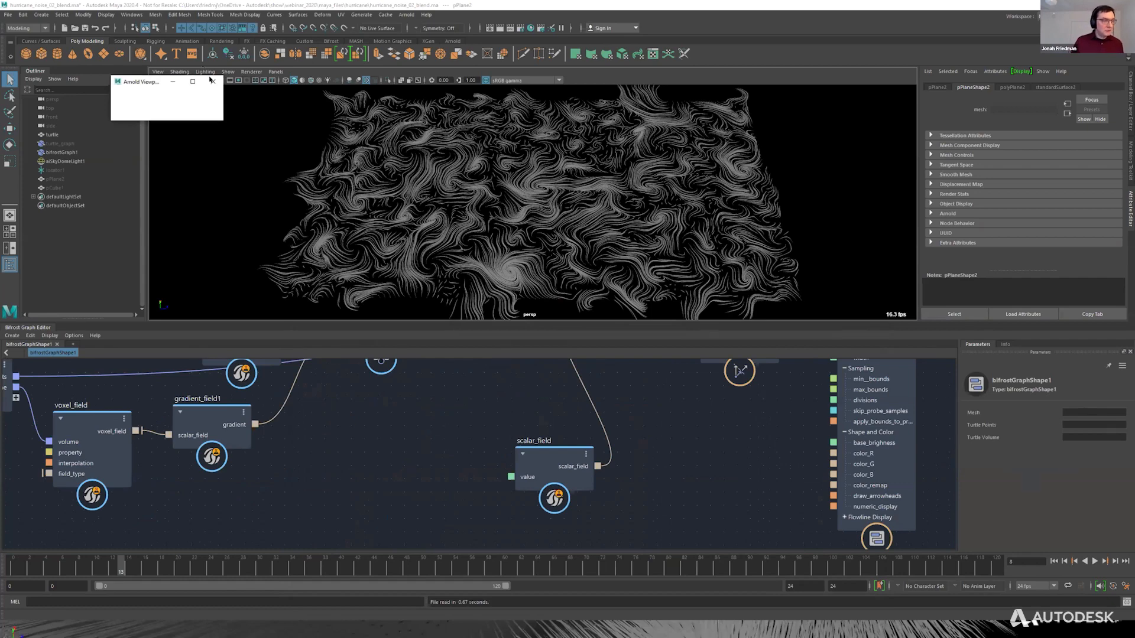
left_click(213, 82)
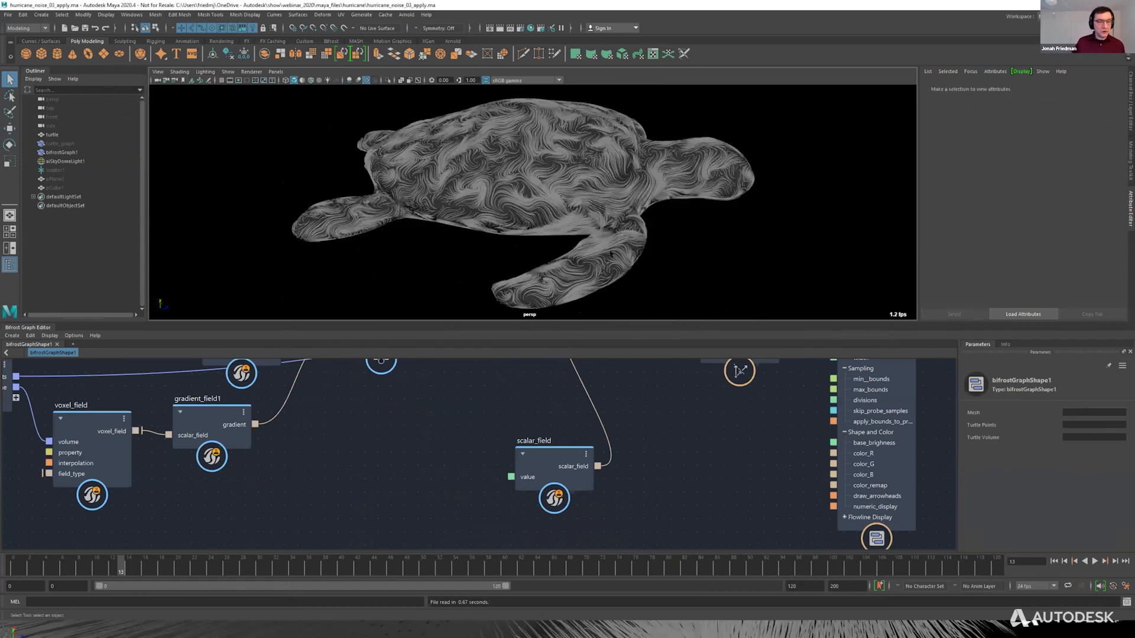
Connect up_vector_field1's vector_field output to pass_up_vector's input in place of gradient_field1, and view the turtle strands.
middle_click_drag(656, 441, 646, 469, "alt")
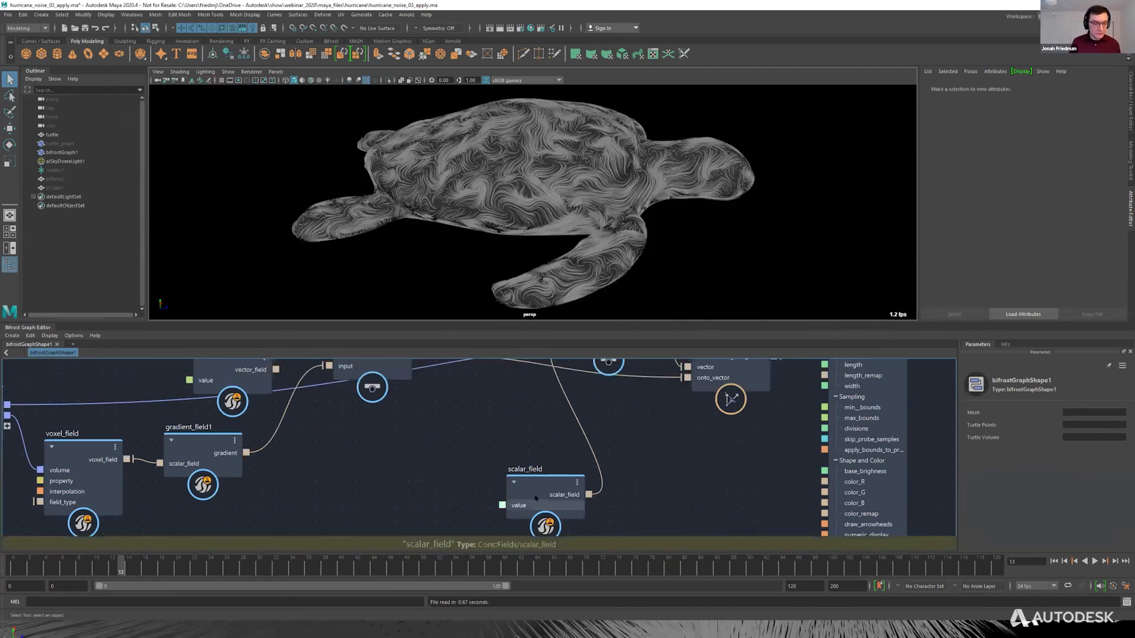
left_click_drag(555, 497, 498, 481)
scroll(620, 450, "down", 3)
middle_click_drag(622, 473, 635, 532, "alt")
left_click_drag(600, 155, 591, 133, "alt")
left_click_drag(582, 403, 577, 467, "alt")
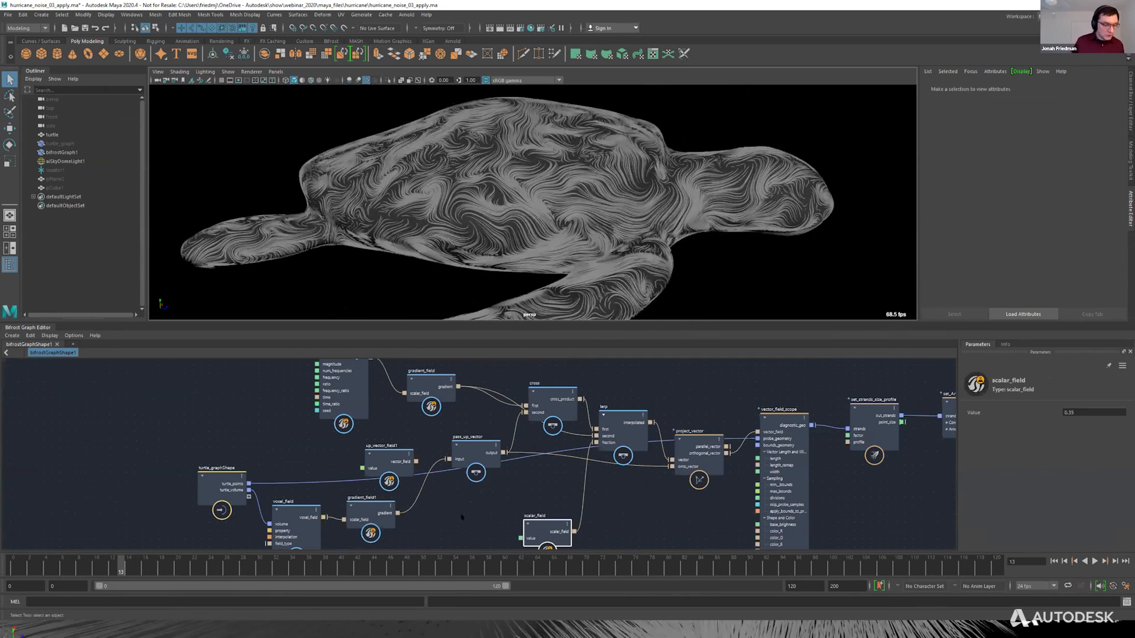
right_click_drag(465, 518, 437, 452, "alt")
left_click(419, 473)
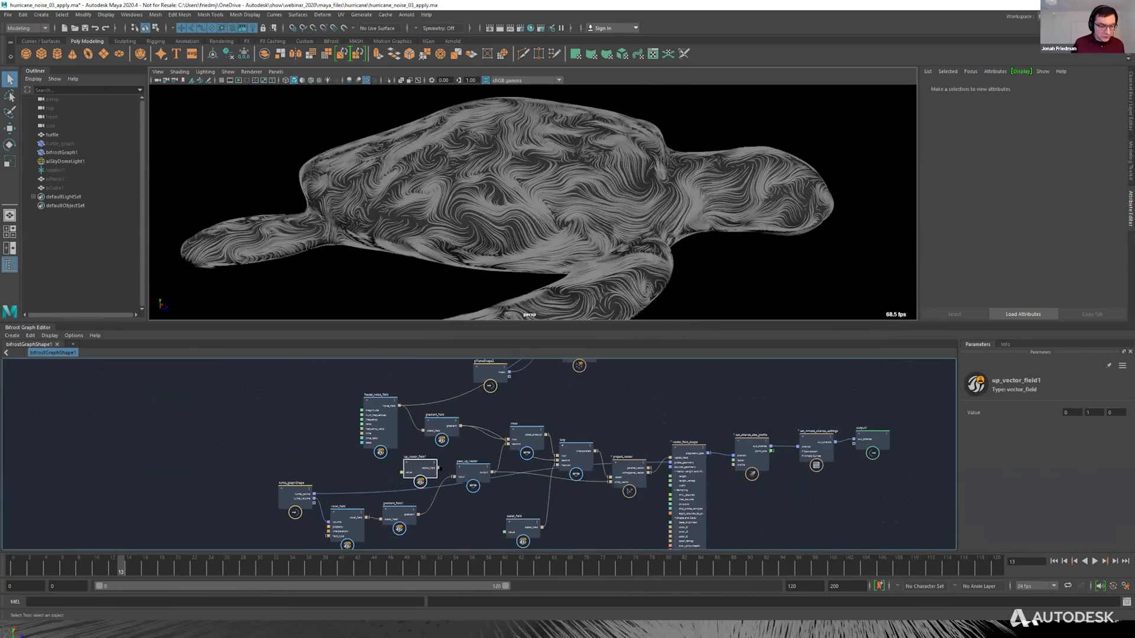
scroll(424, 510, "up", 3)
left_click_drag(436, 450, 463, 466)
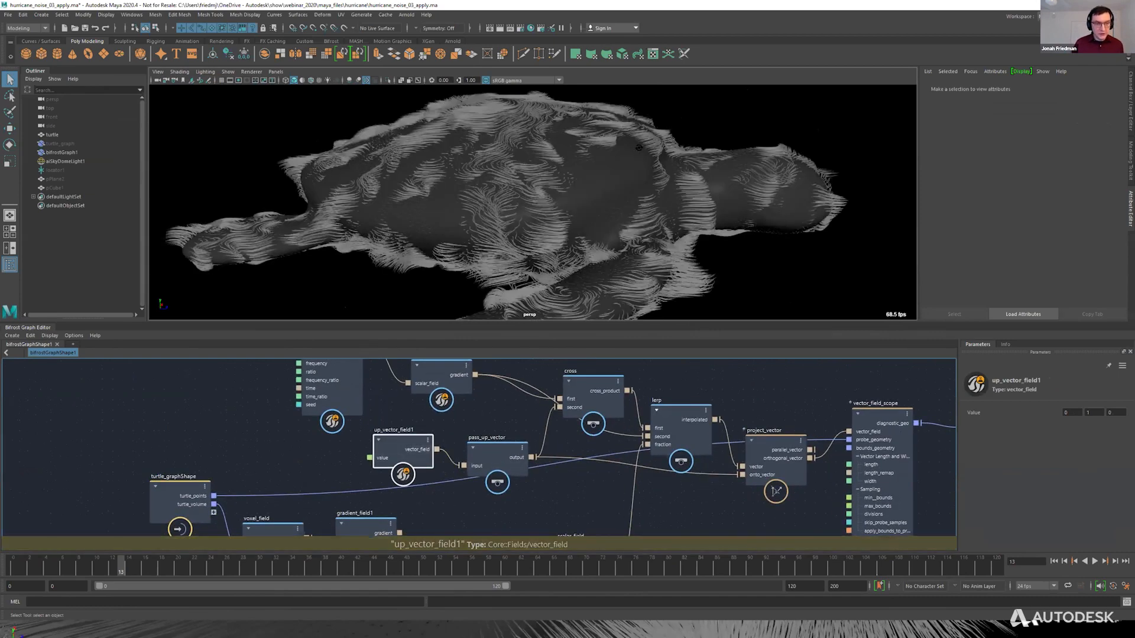
left_click_drag(615, 248, 551, 212, "alt")
left_click_drag(603, 255, 374, 150, "alt")
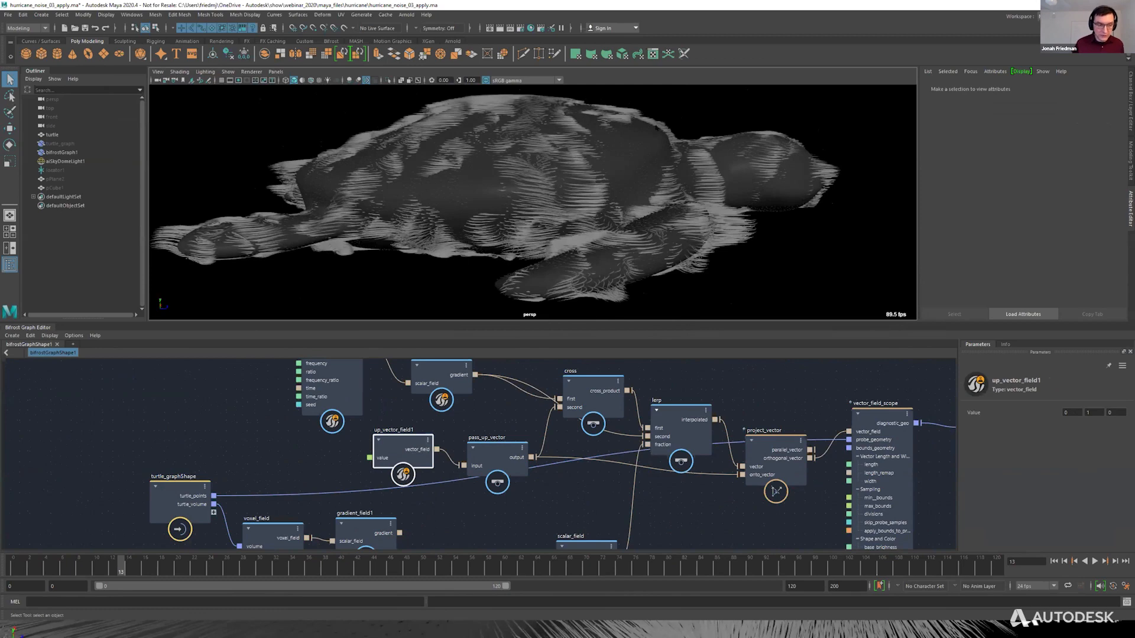
Show the hidden turtle_graph object and hide bifrostGraph1 in the scene.
middle_click_drag(512, 362, 522, 427, "alt")
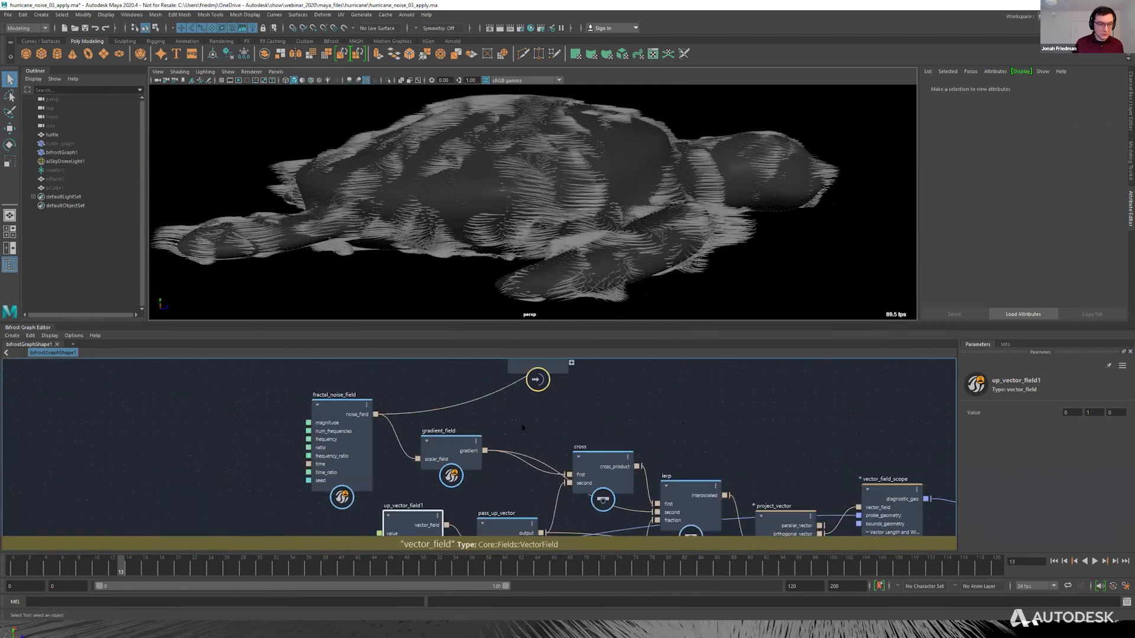
middle_click_drag(607, 384, 468, 478, "alt")
scroll(575, 444, "down", 2)
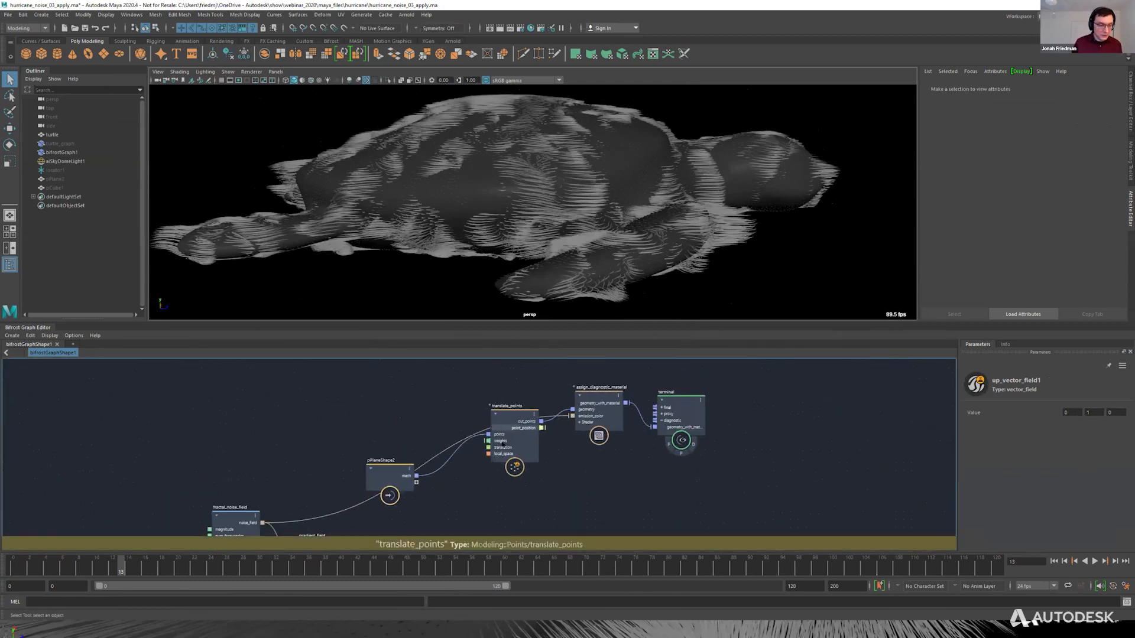
left_click_drag(503, 444, 501, 462)
middle_click_drag(563, 514, 518, 375, "alt")
left_click(49, 144)
key("shift+h")
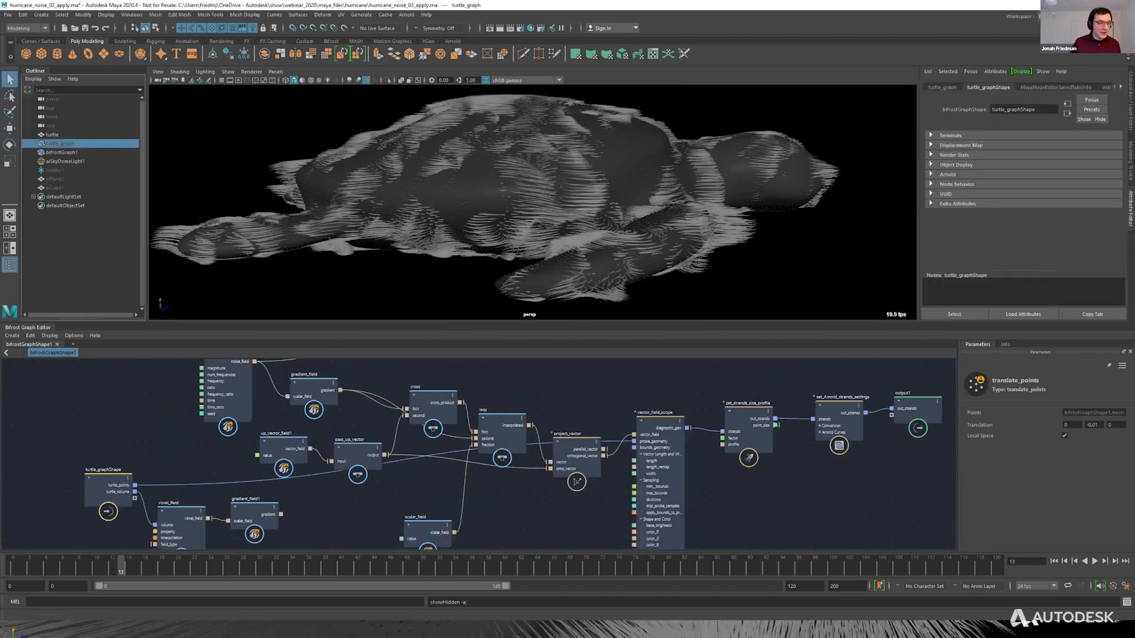
left_click(61, 152)
key("ctrl+h")
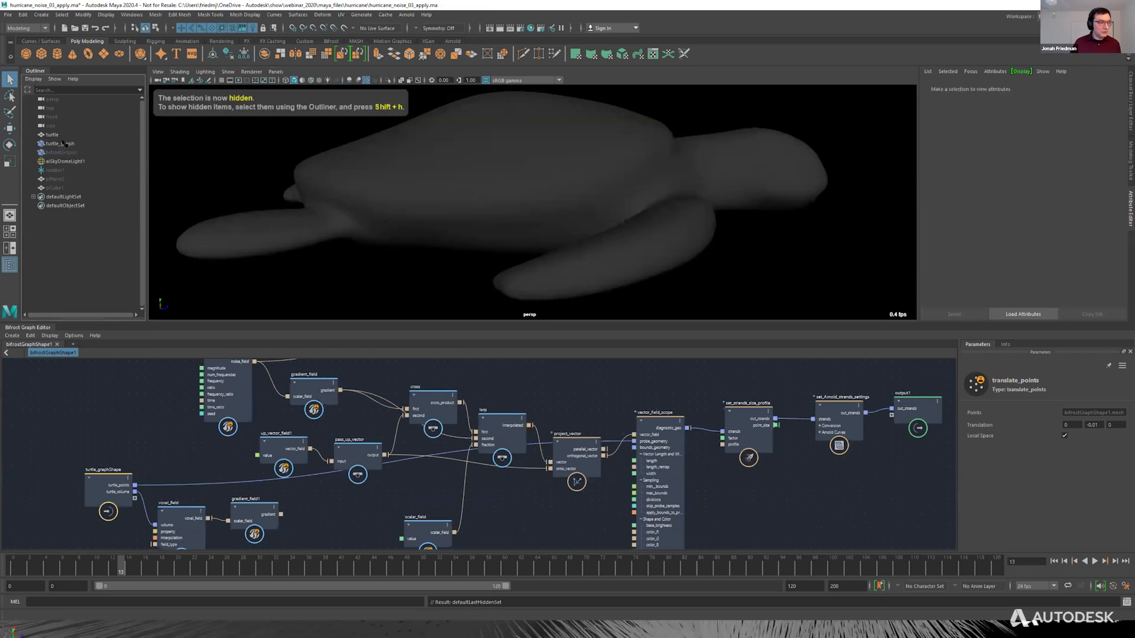
Open turtle_graphShape in a new Bifrost graph tab and frame its nodes.
left_click(64, 144)
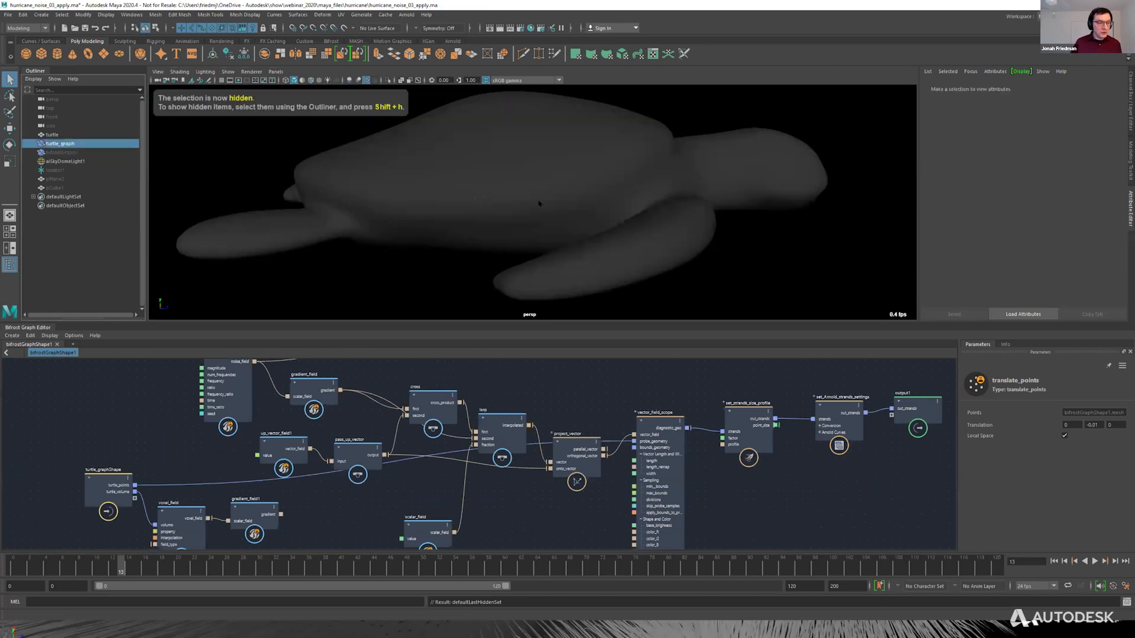
left_click(74, 344)
left_click(102, 348)
key("a")
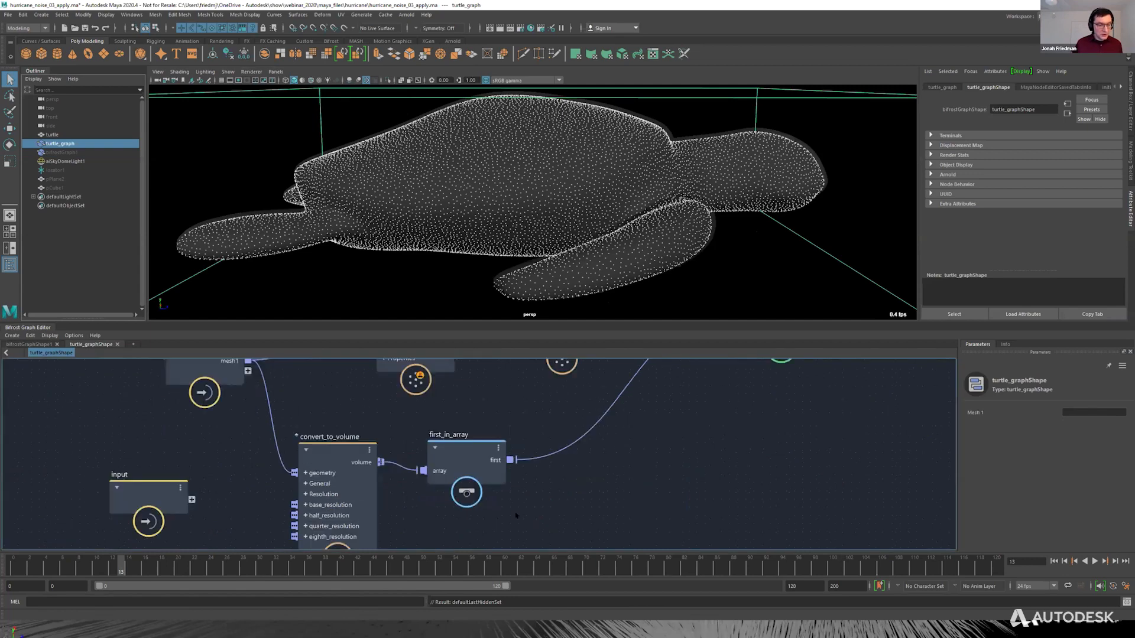
Inspect the settings of the blue-noise scatter node and the convert_to_volume node in the turtle graph.
left_click(446, 383)
left_click_drag(446, 383, 445, 385)
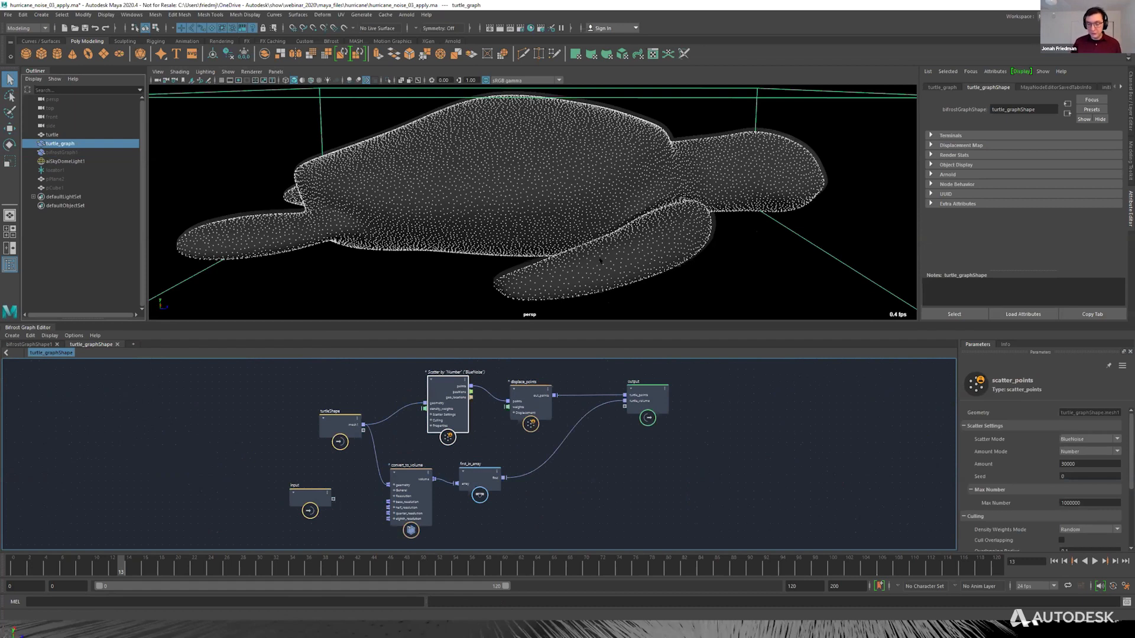
middle_click_drag(425, 484, 454, 420, "alt")
left_click_drag(453, 419, 458, 414)
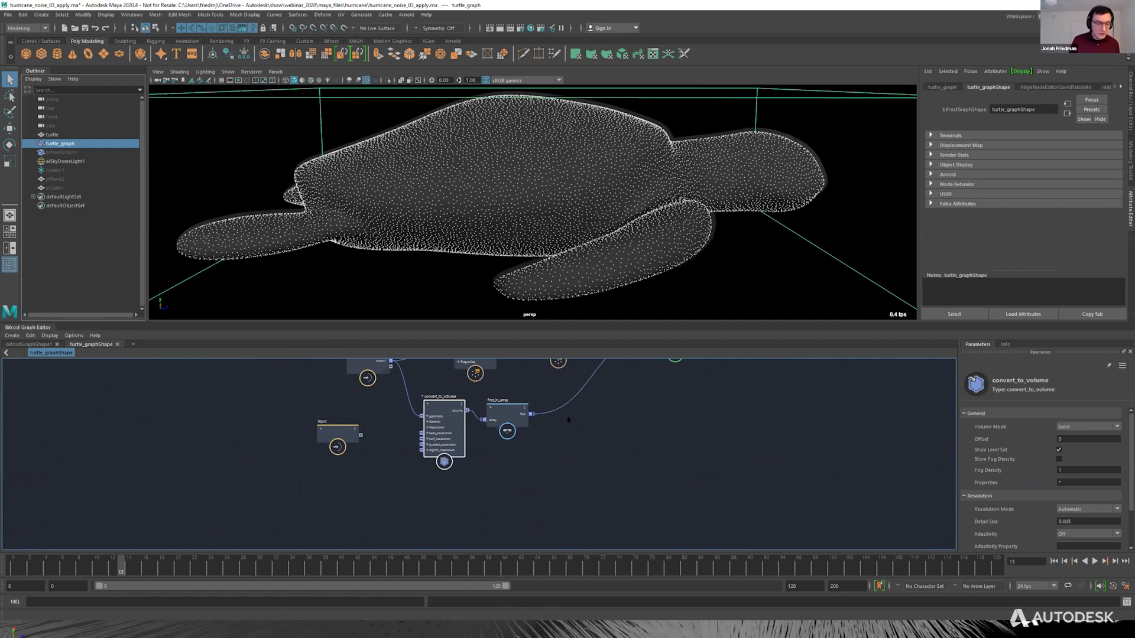
middle_click_drag(568, 419, 529, 491, "alt")
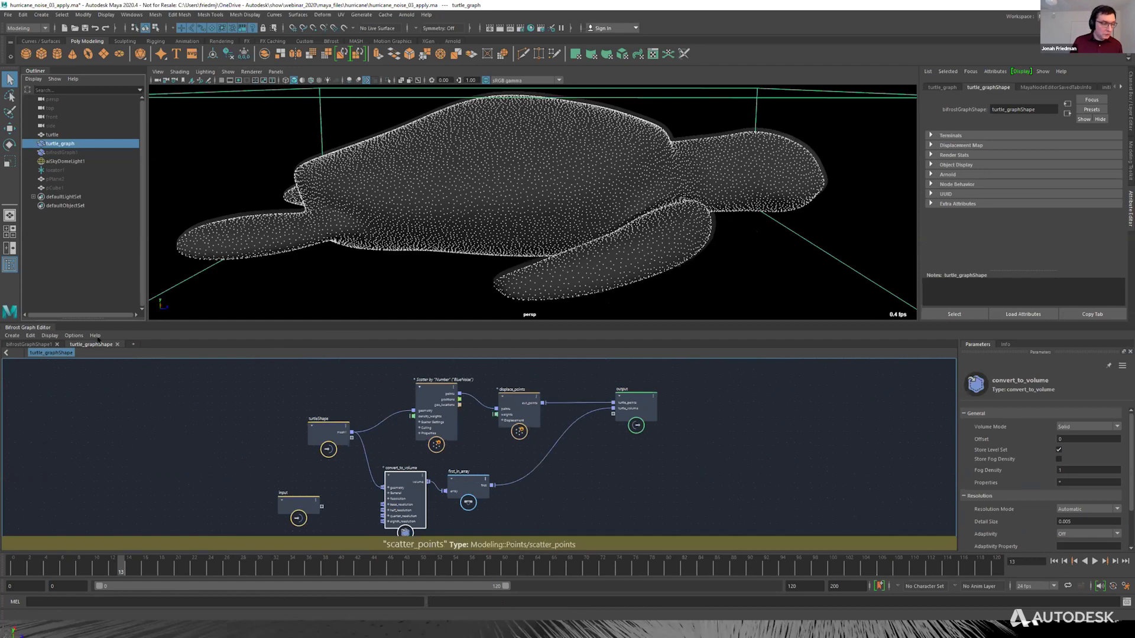
Return to the bifrostGraphShape1 graph and inspect the turtle_graphShape, voxel_field and gradient_field1 nodes fed by the turtle volume.
left_click(34, 345)
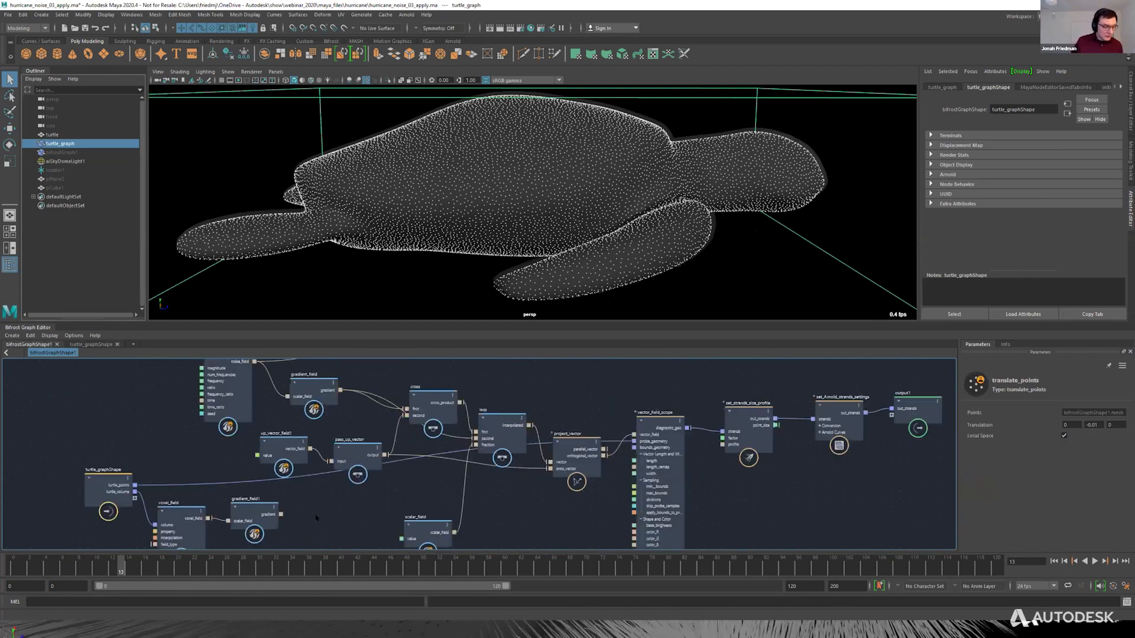
middle_click_drag(212, 471, 227, 417, "alt")
left_click_drag(131, 427, 137, 425)
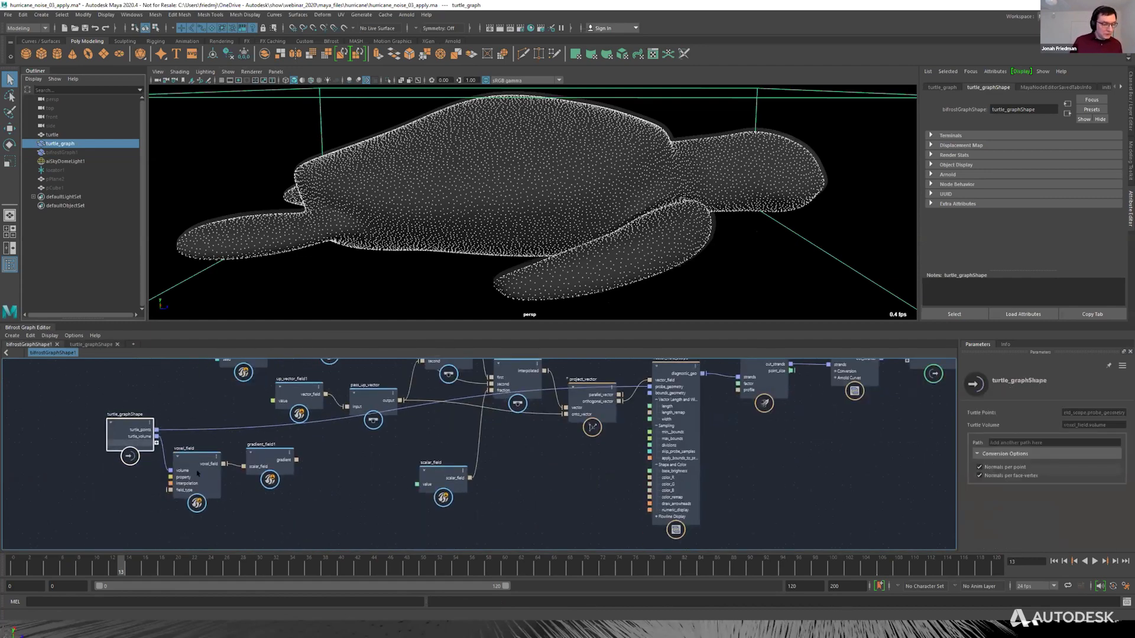
scroll(183, 467, "up", 5)
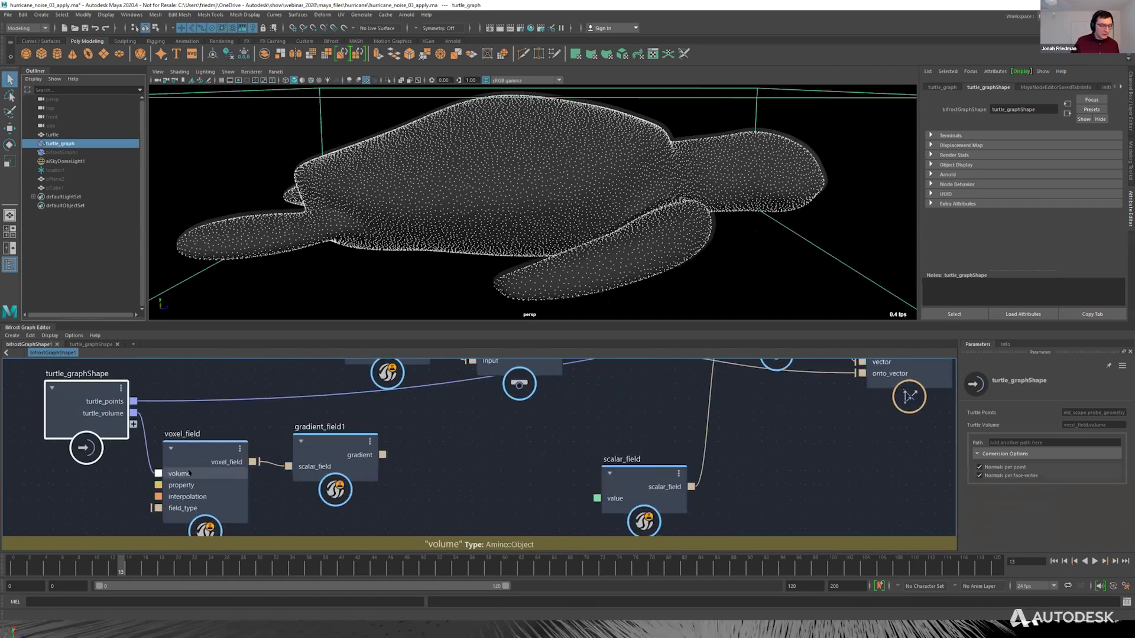
middle_click_drag(184, 467, 245, 438, "alt")
left_click(261, 418)
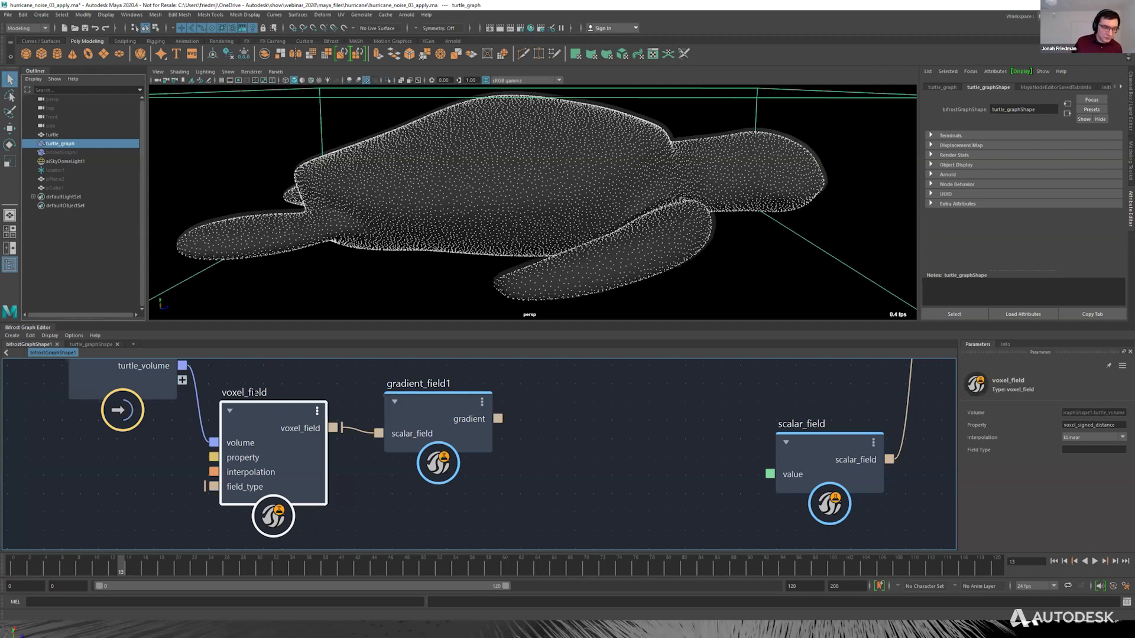
left_click_drag(462, 413, 469, 421)
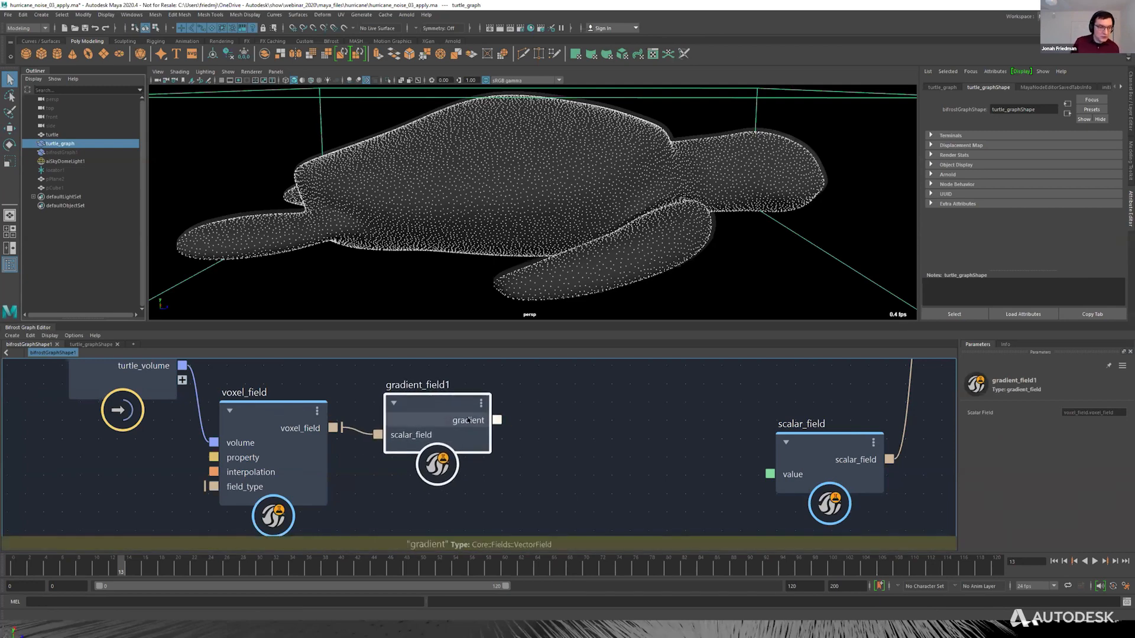
scroll(522, 429, "down", 3)
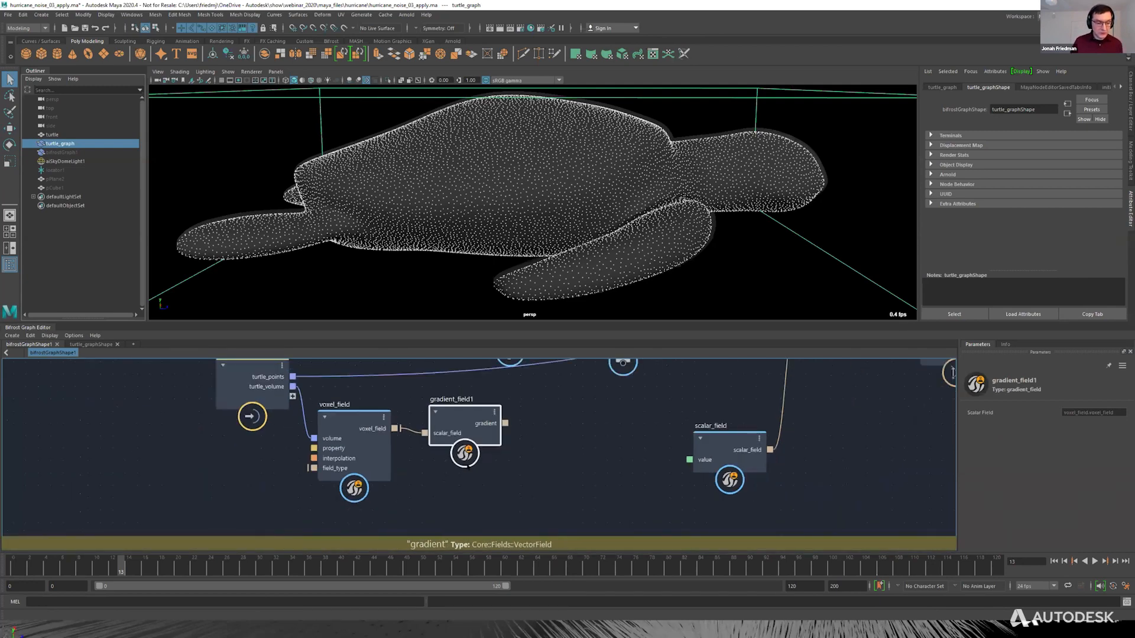
Connect gradient_field1's gradient output to vector_field_scope's vector_field input.
scroll(467, 466, "down", 2)
left_click_drag(436, 481, 878, 381)
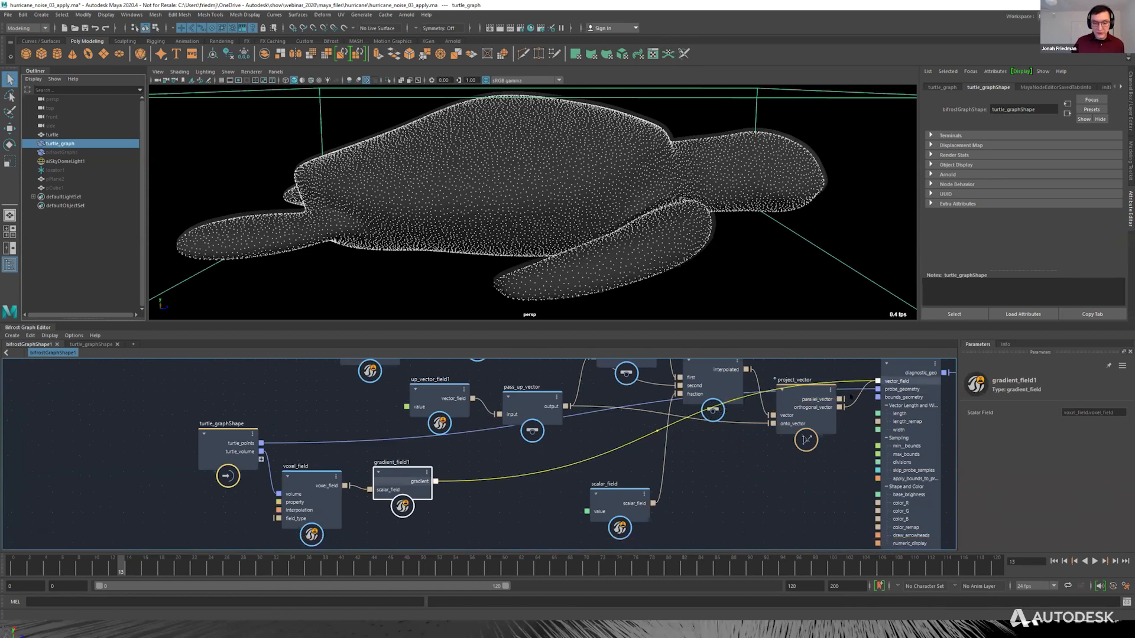
Hide turtle_graph, show bifrostGraph1 again, and examine the gradient strands around the turtle up close.
key("ctrl+h")
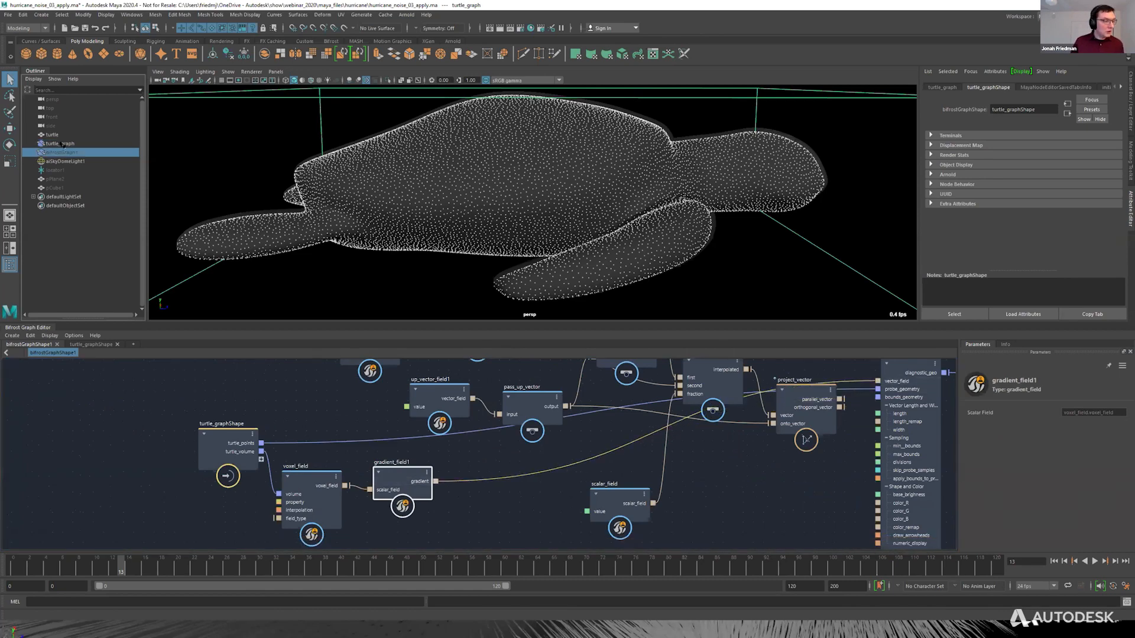
left_click(68, 154)
key("shift+h")
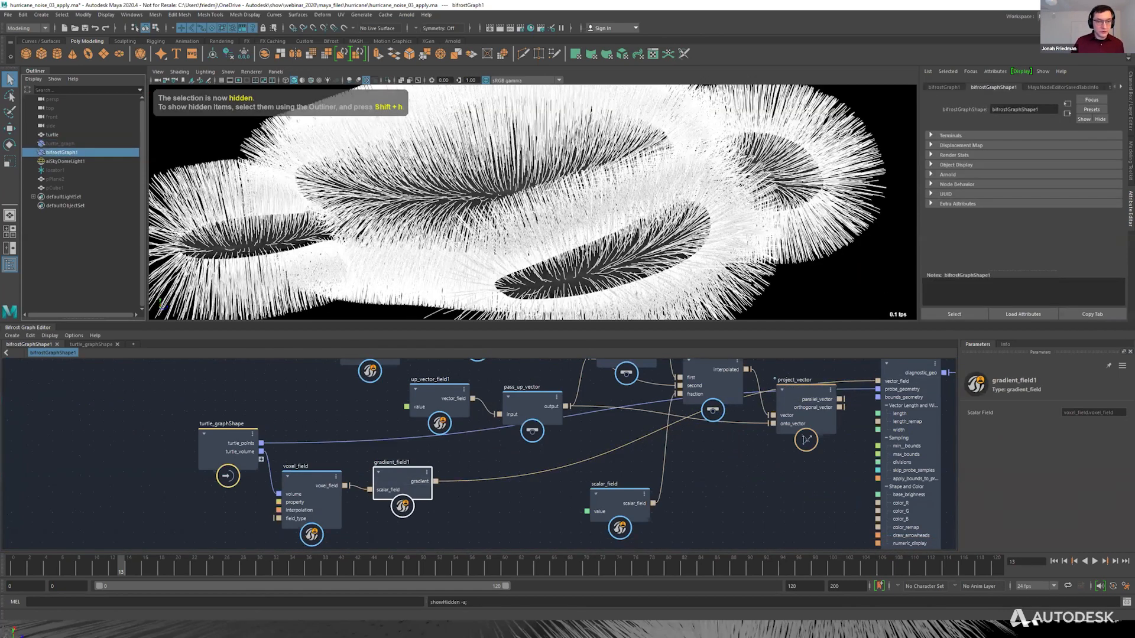
left_click(739, 205)
left_click_drag(618, 182, 461, 141, "alt")
scroll(500, 220, "up", 6)
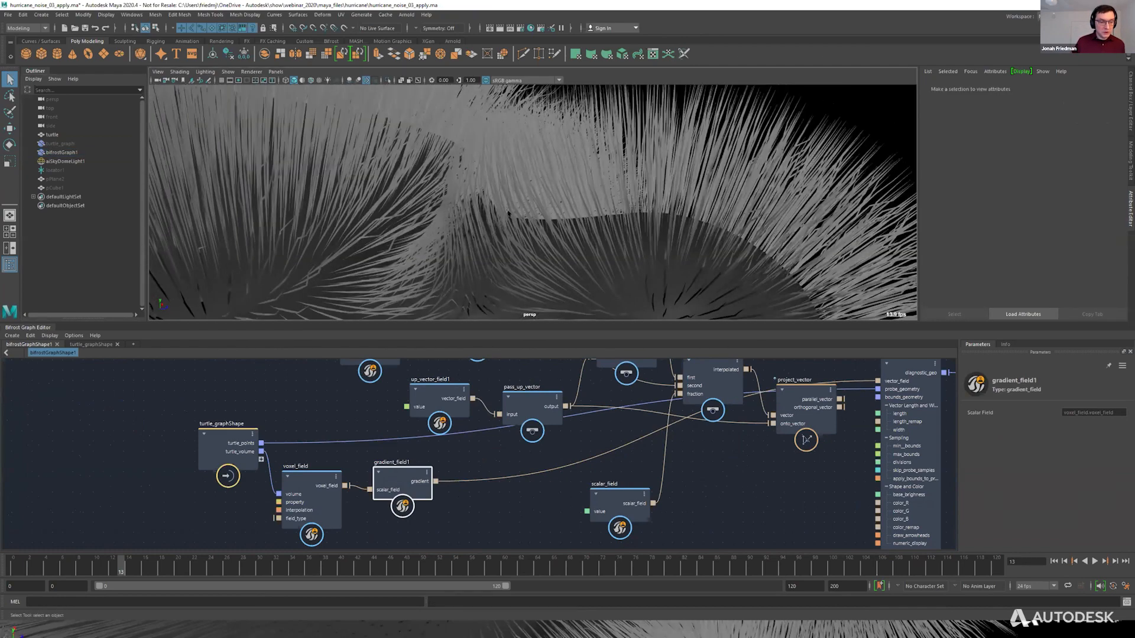
left_click(461, 141)
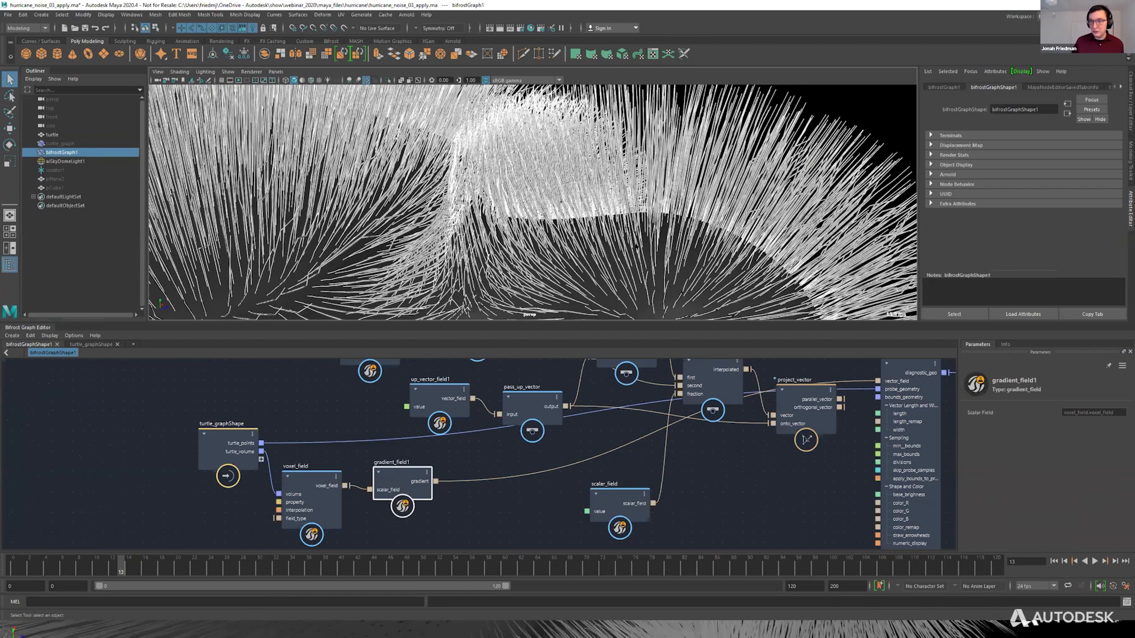
scroll(581, 219, "down", 5)
Feed gradient_field1's gradient into pass_up_vector's input and project_vector's orthogonal_vector into vector_field_scope's vector_field.
left_click_drag(581, 219, 489, 434, "alt")
left_click_drag(435, 481, 498, 414)
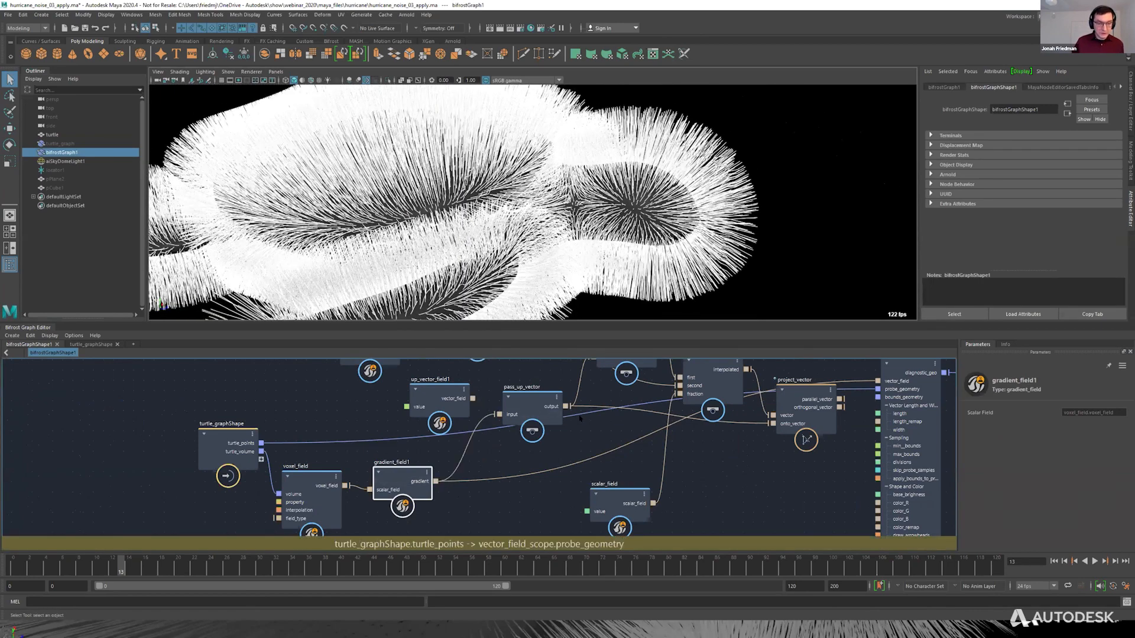
middle_click_drag(841, 408, 793, 504)
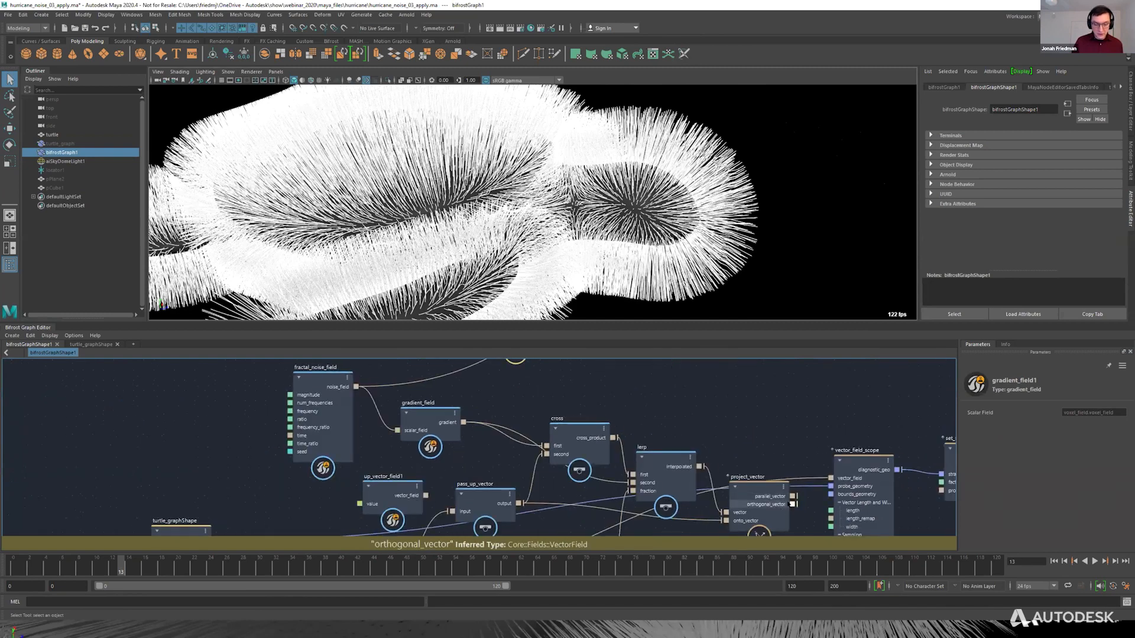
left_click(748, 277)
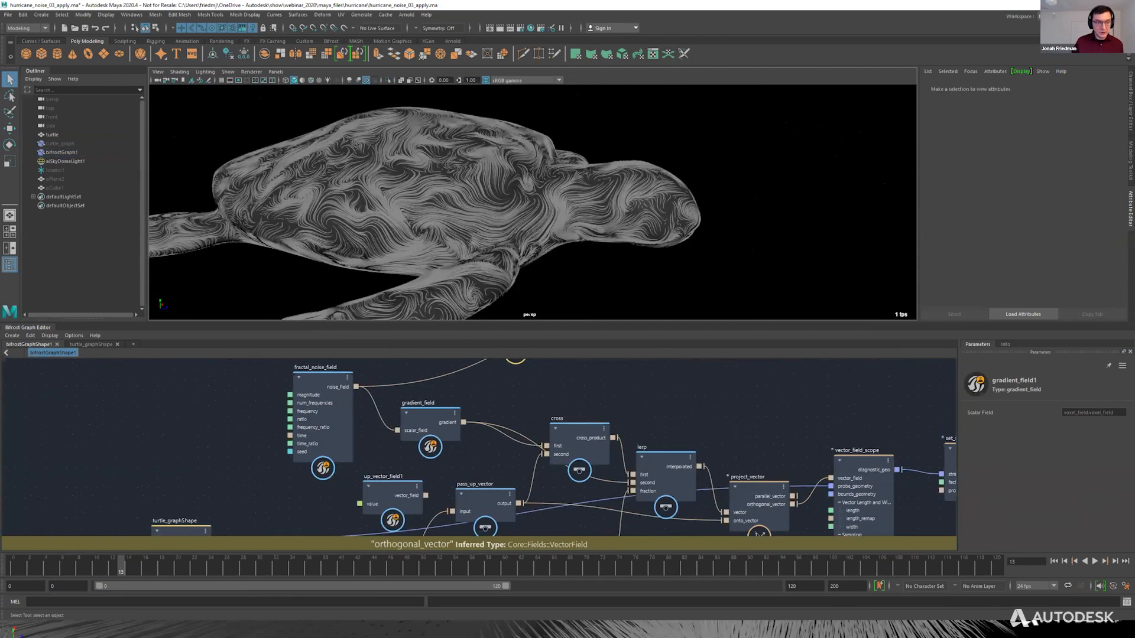
Set fractal_noise_field's Frequency to 0.5 and view the turtle's swirling strands up close.
middle_click_drag(735, 411, 731, 368)
scroll(733, 399, "down", 3)
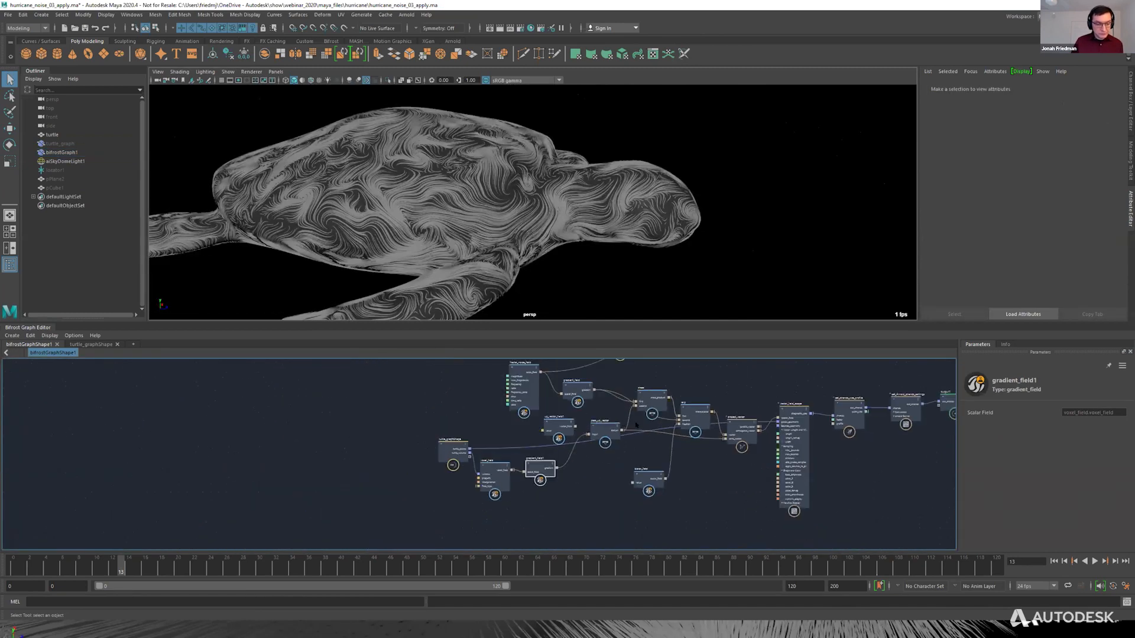
scroll(631, 419, "up", 2)
middle_click_drag(593, 407, 532, 437)
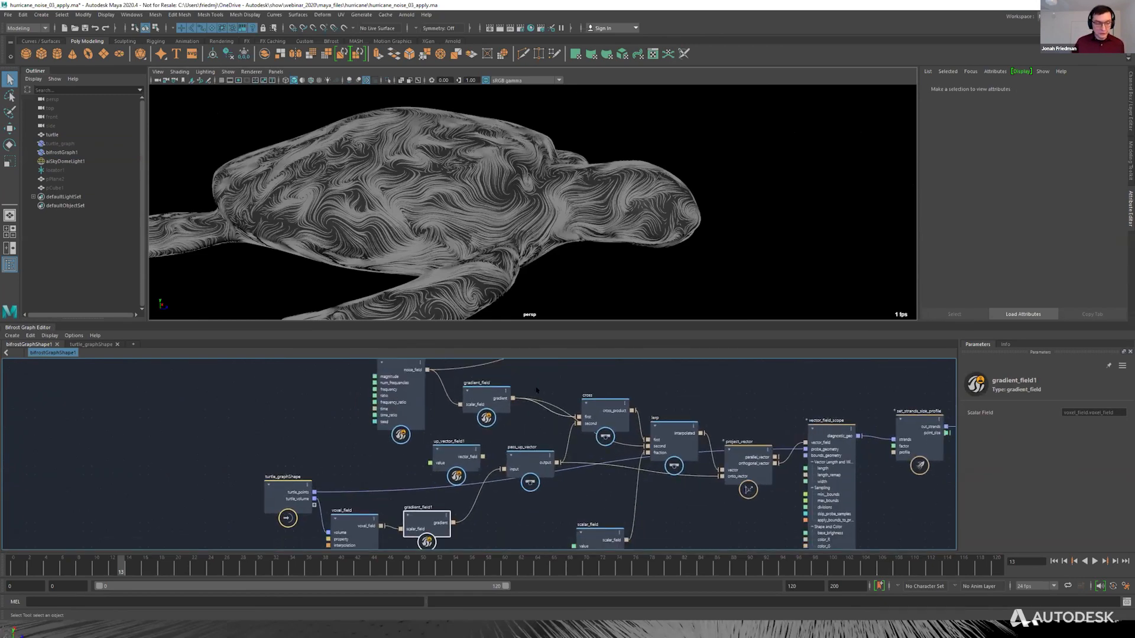
middle_click_drag(537, 391, 562, 422)
left_click(427, 403)
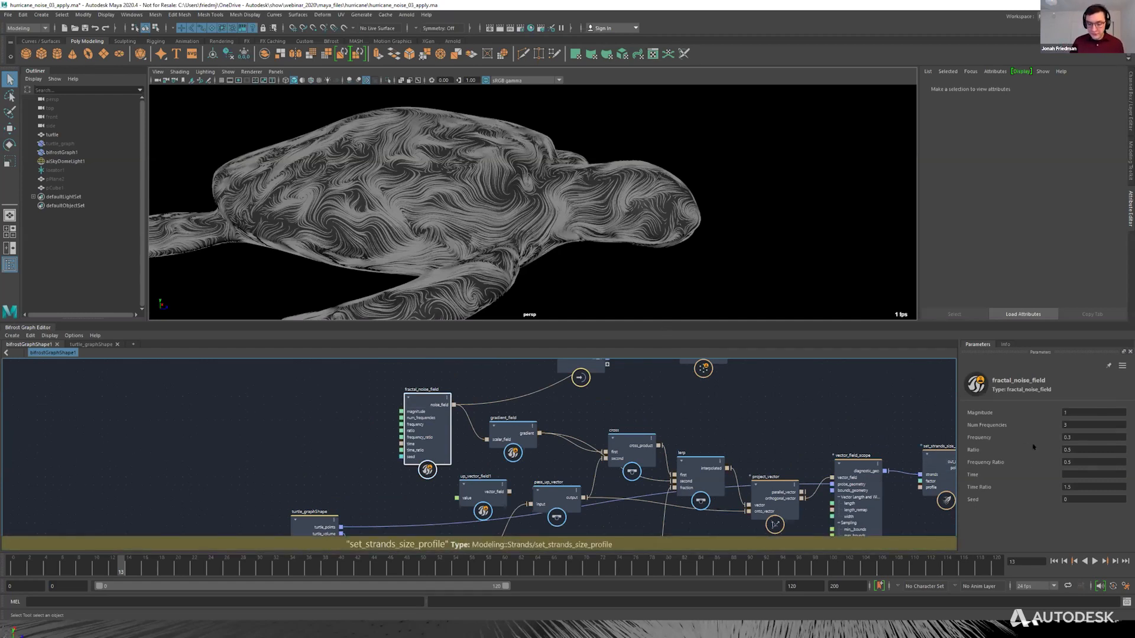
left_click(1073, 437)
type("0.5")
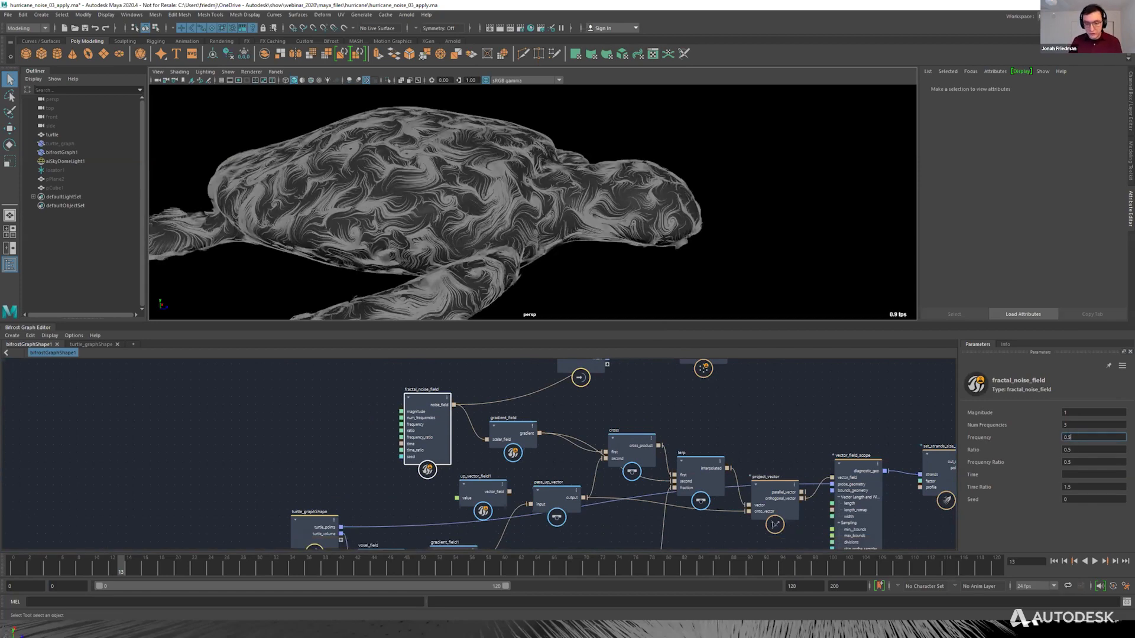
left_click_drag(460, 184, 464, 242, "alt")
right_click_drag(464, 242, 579, 254, "alt")
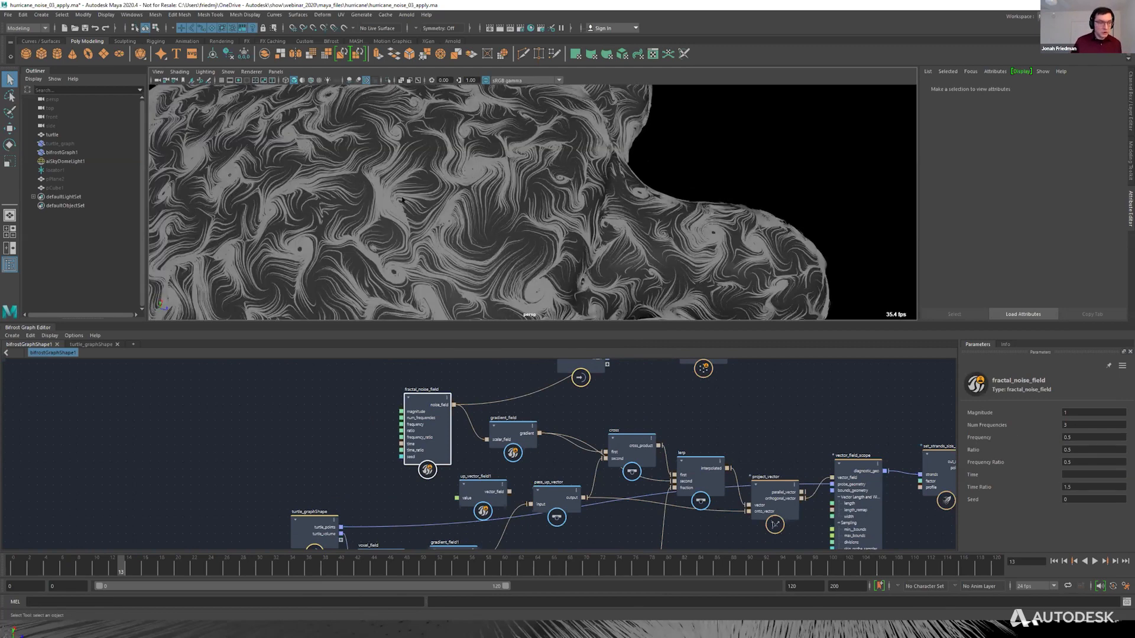
Try Num Frequencies values of 2 and 4 on fractal_noise_field.
left_click_drag(1075, 425, 1018, 424)
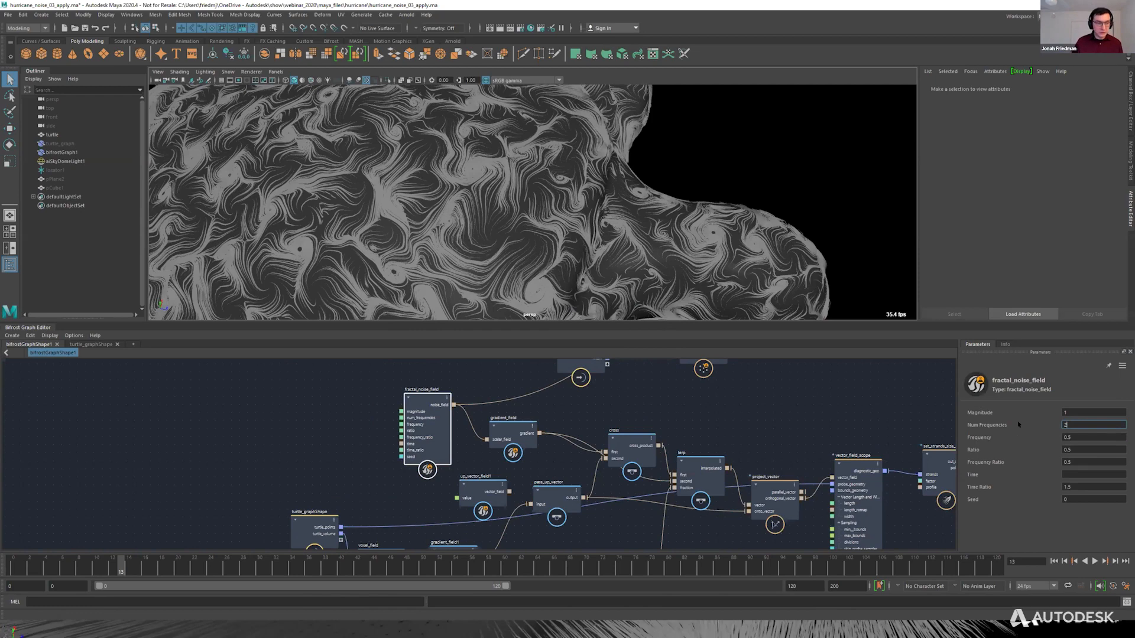
key("Return")
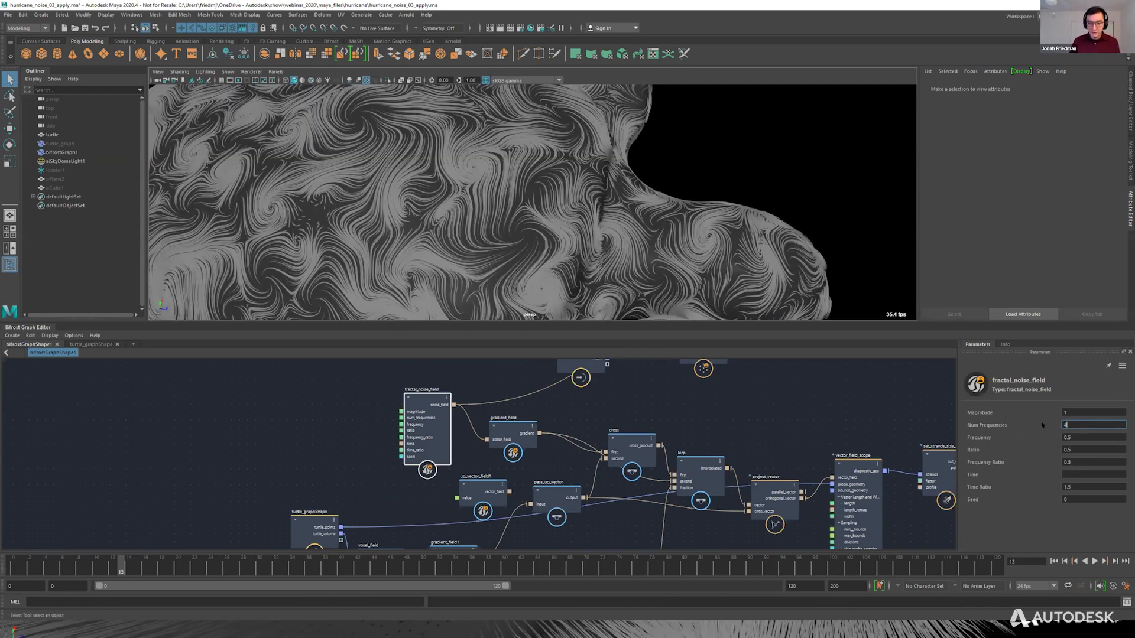
key("Return")
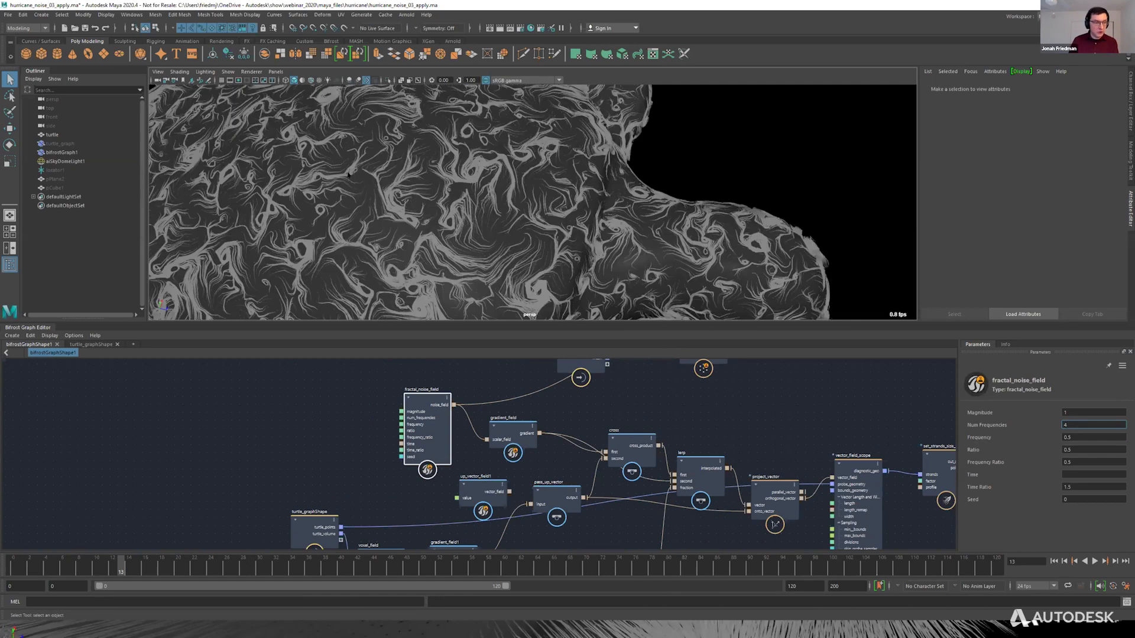
Set vector_field_scope's Flowline Samples Per Second to 50 and look over the turtle's shell.
left_click(860, 472)
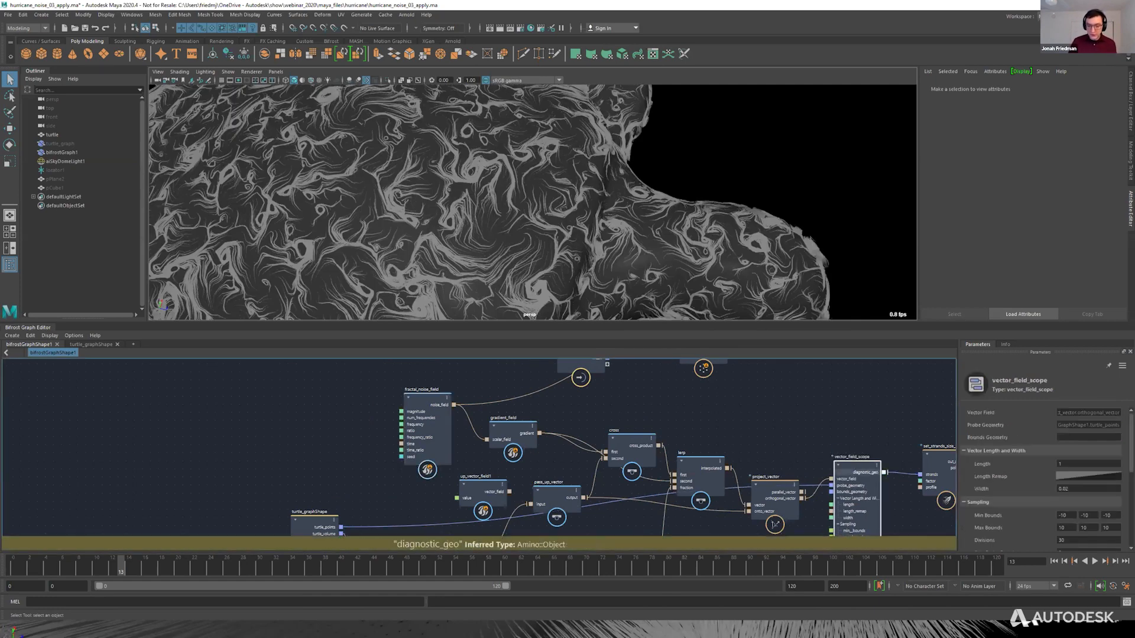
scroll(1021, 505, "down", 6)
double_click(1067, 540)
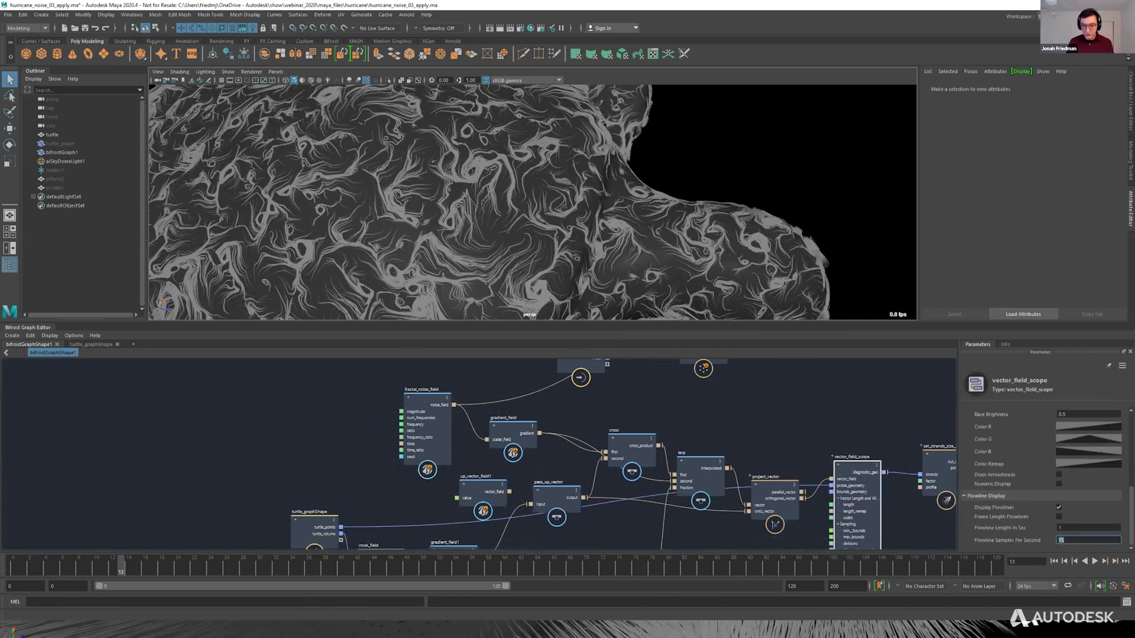
type("50")
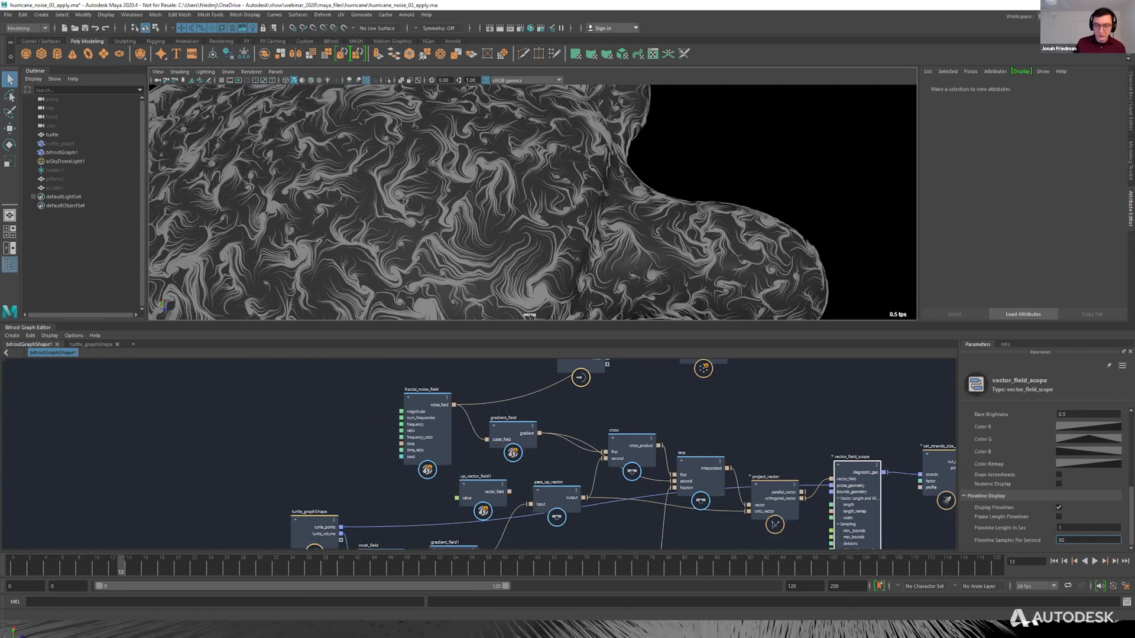
middle_click_drag(601, 215, 645, 227, "alt")
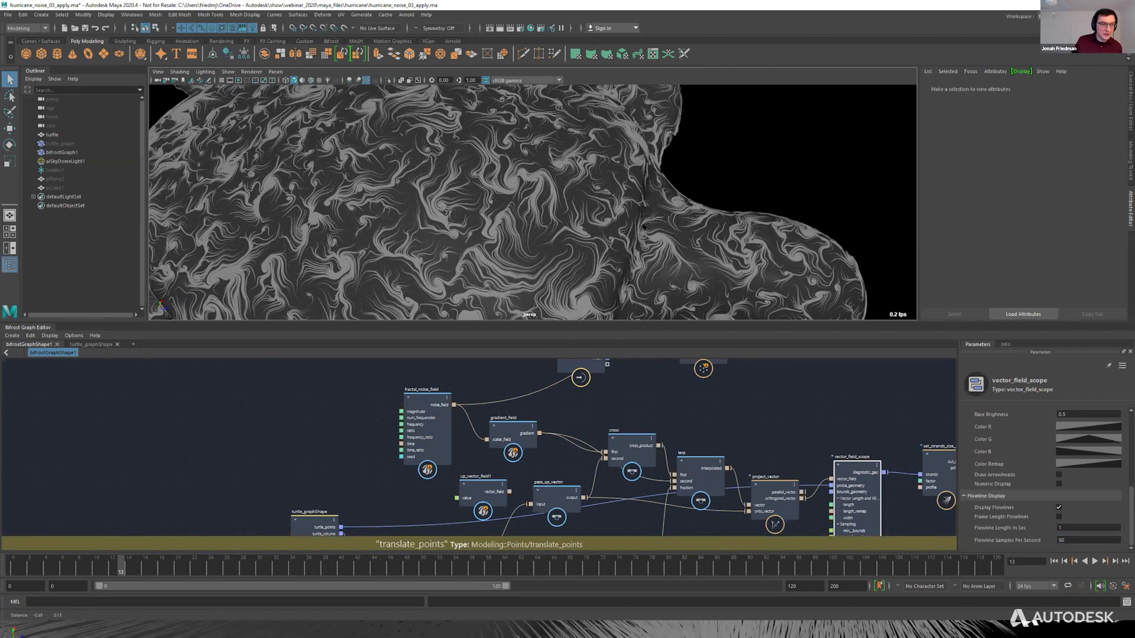
Set fractal_noise_field's Num Frequencies to 3 and its Ratio to 0.6.
left_click(427, 423)
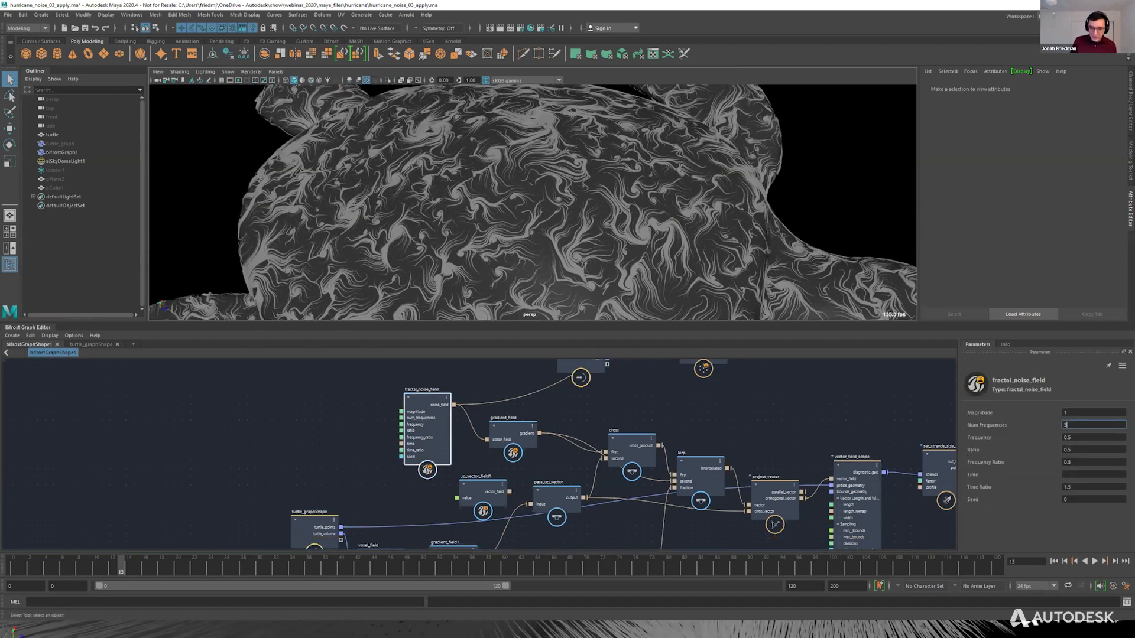
left_click_drag(1078, 451, 1043, 462)
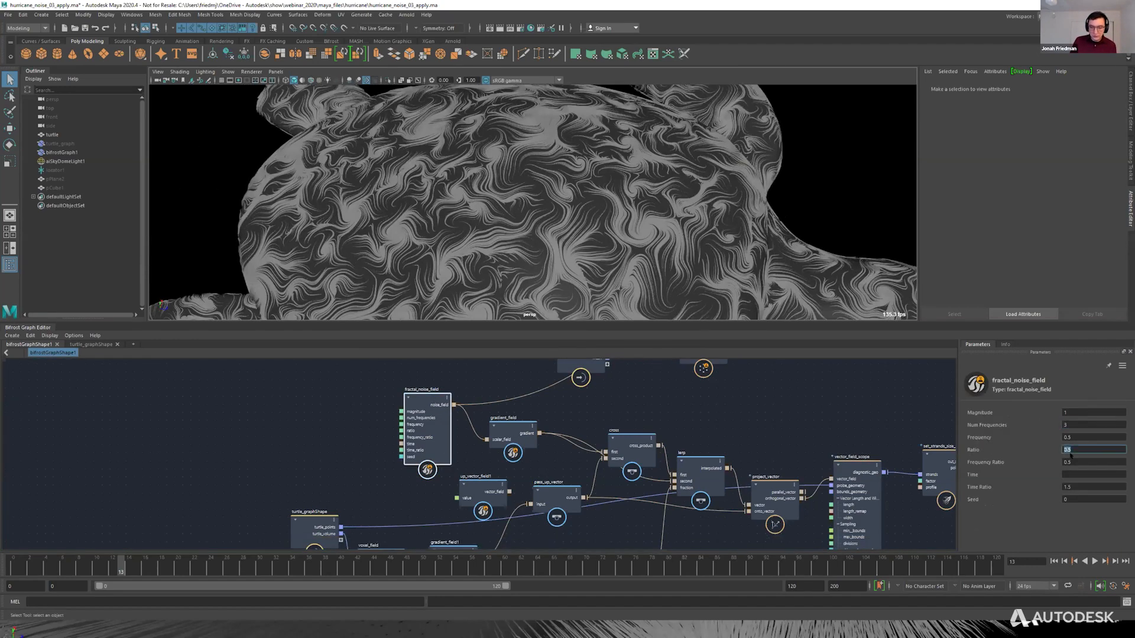
type(".6")
key("Return")
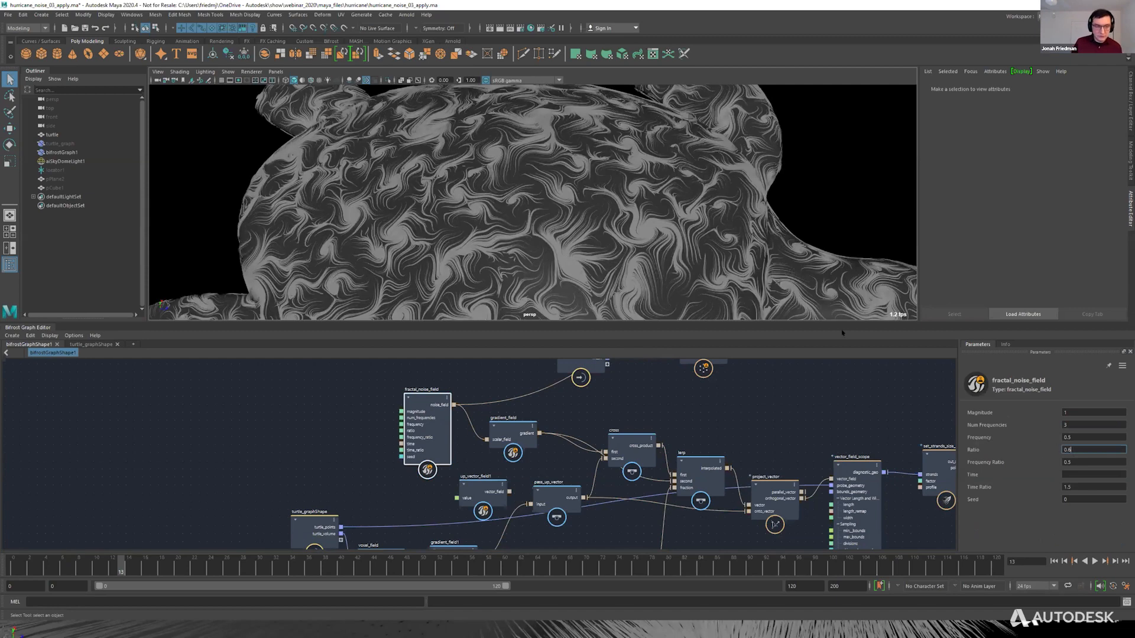
Add a time node, connect its seconds output to fractal_noise_field's frequency_ratio input, and scrub the timeline.
left_click(341, 450)
key("Tab")
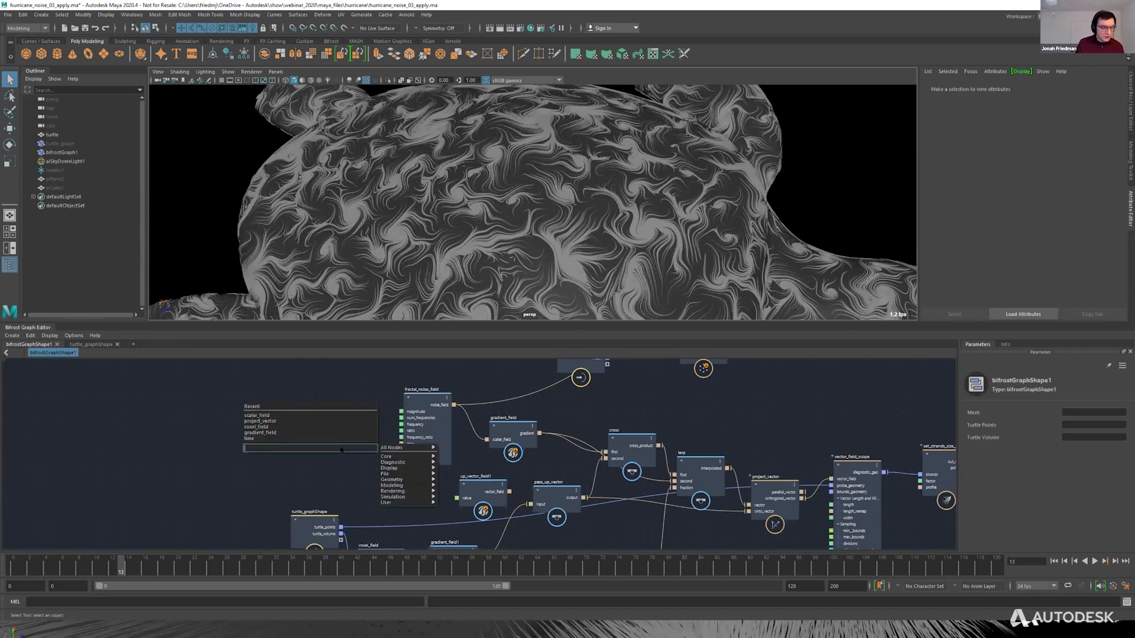
type("time")
key("Return")
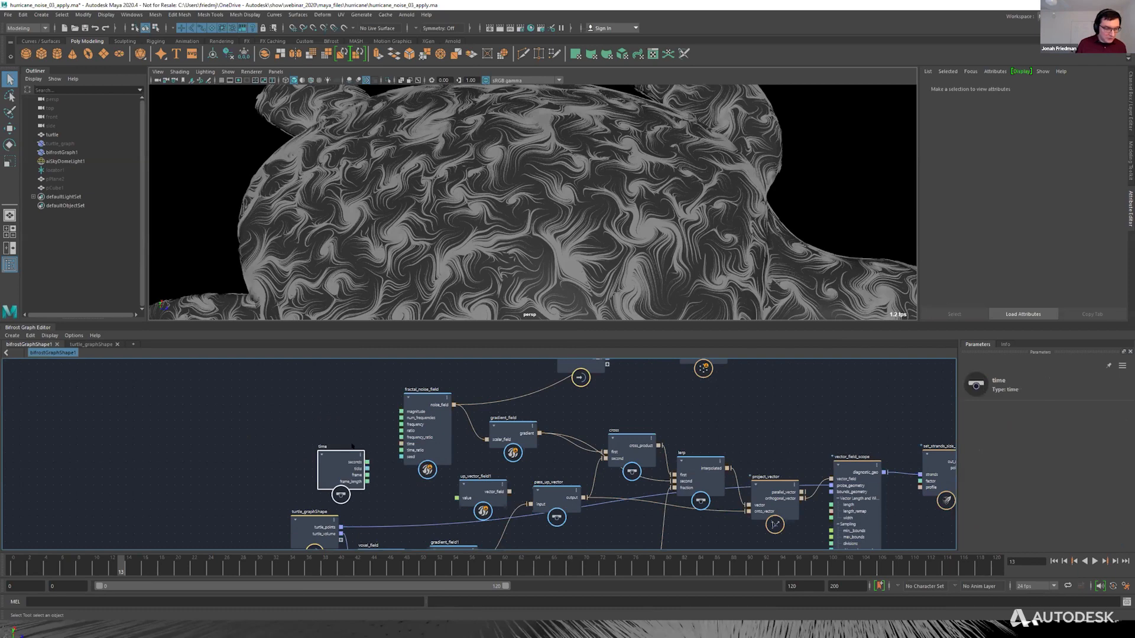
left_click_drag(367, 451, 408, 437)
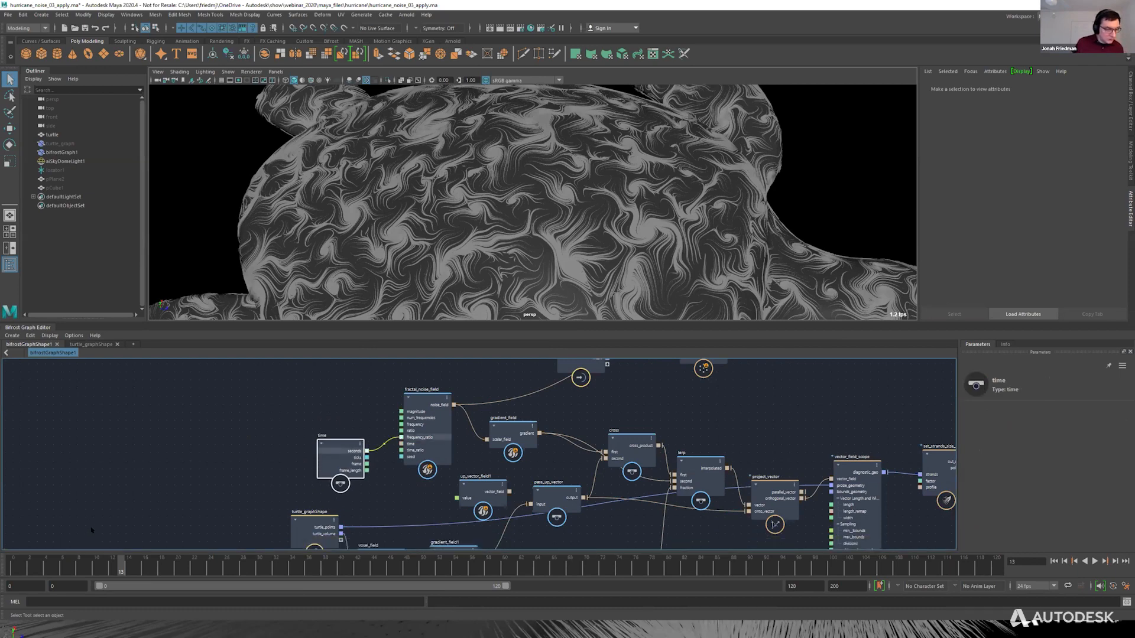
left_click_drag(99, 568, 50, 569)
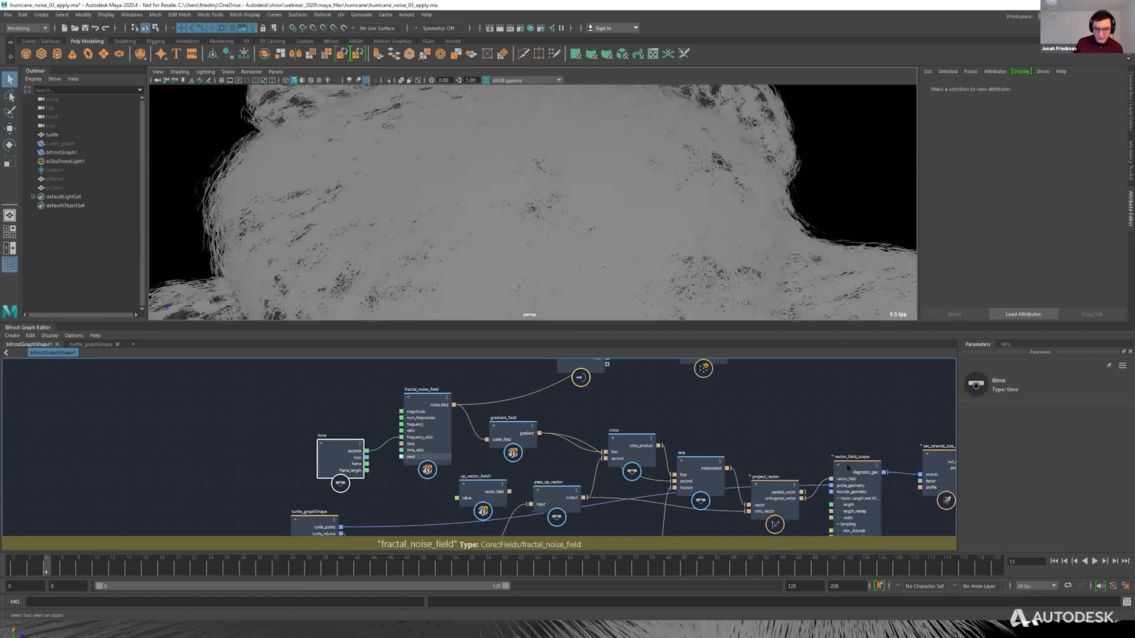
Try 12 for vector_field_scope's Flowline Samples Per Second, and settle on 15.
left_click(847, 467)
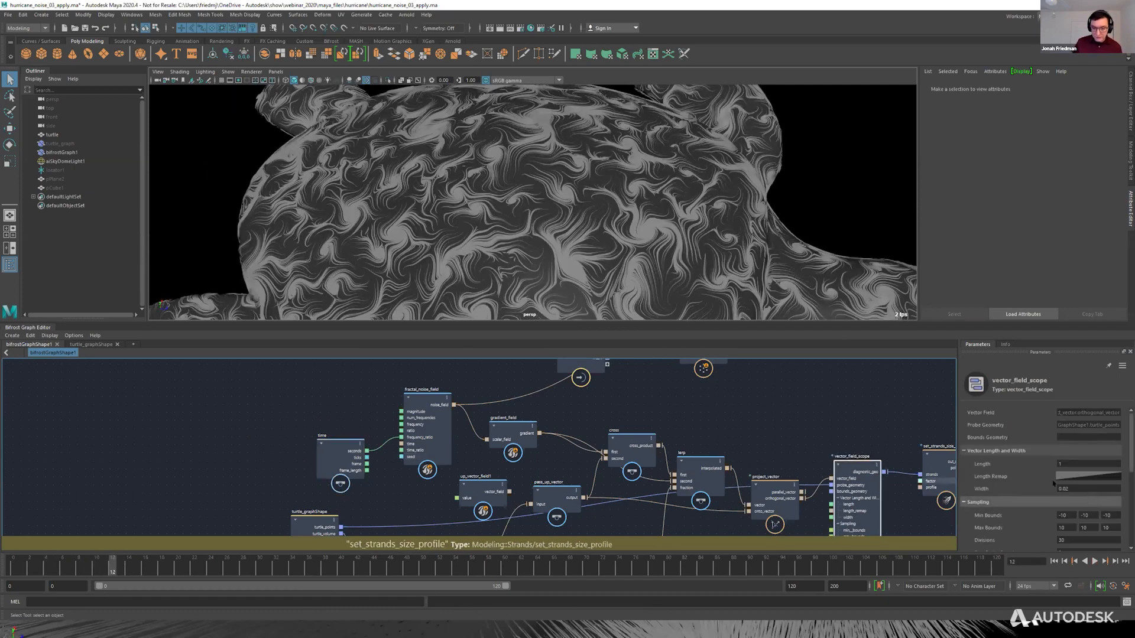
double_click(1062, 541)
type("12")
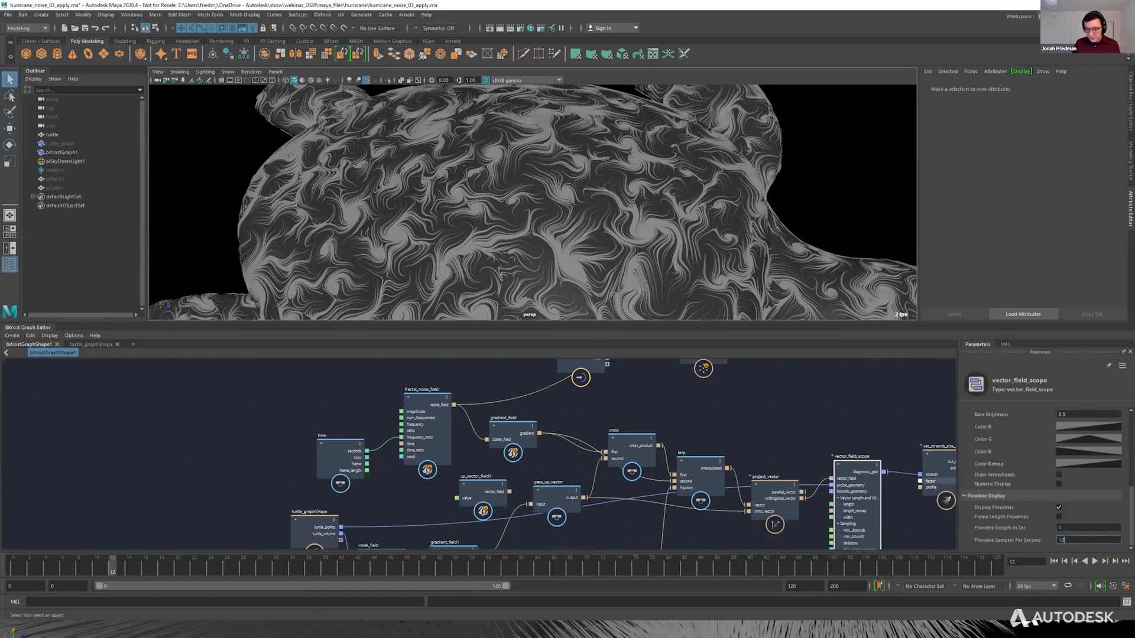
key("Return")
type("15")
key("Return")
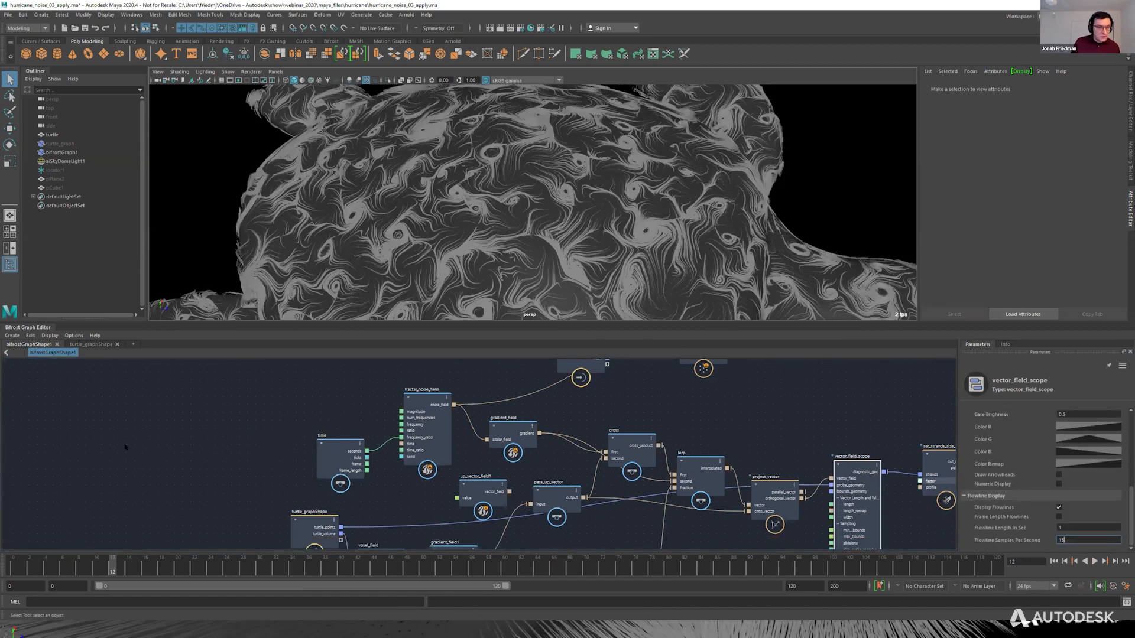
Play the noise animation from an early frame, stop it at frame 15, and examine the flowlines over the whole turtle from the side.
left_click(64, 567)
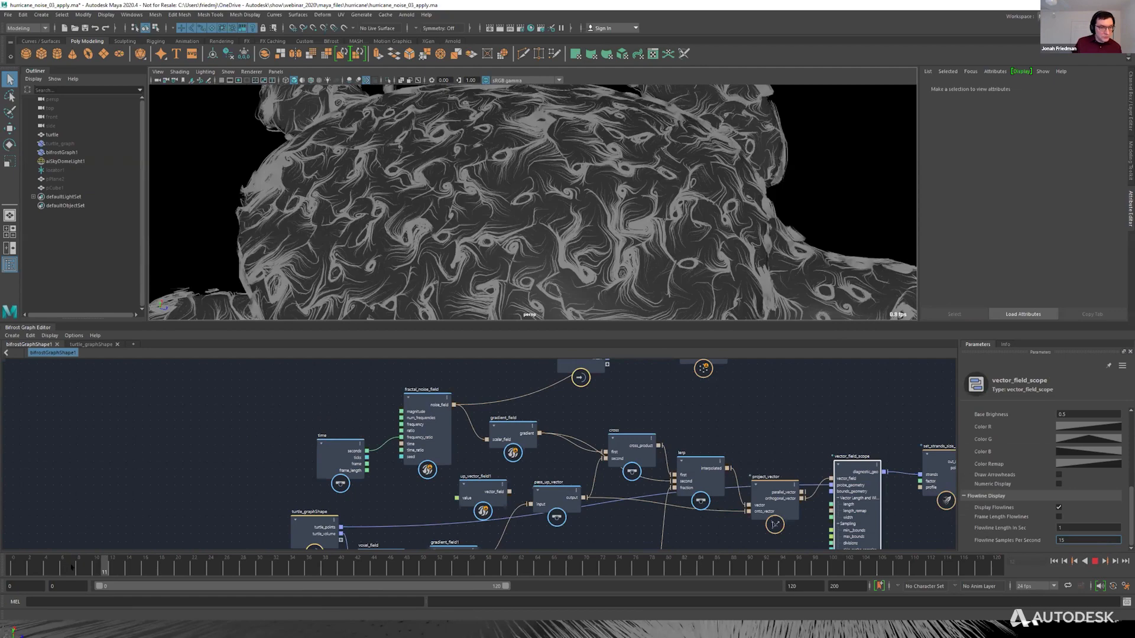
key("alt+v")
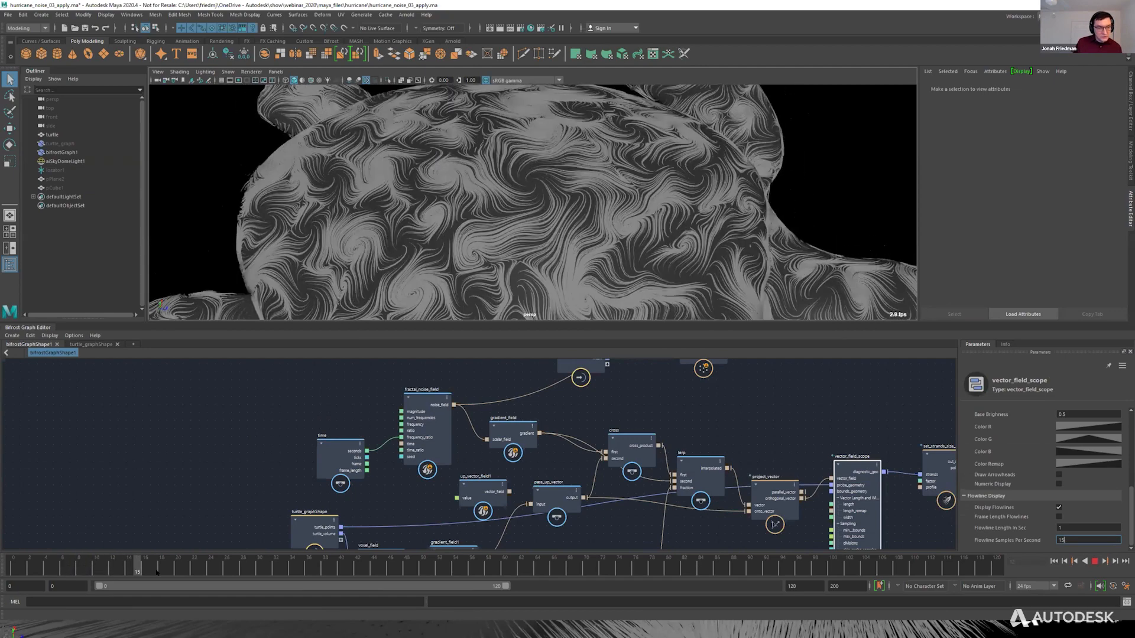
mouse_move(148, 573)
left_mouse_down()
mouse_move(106, 570)
mouse_move(138, 569)
left_mouse_up()
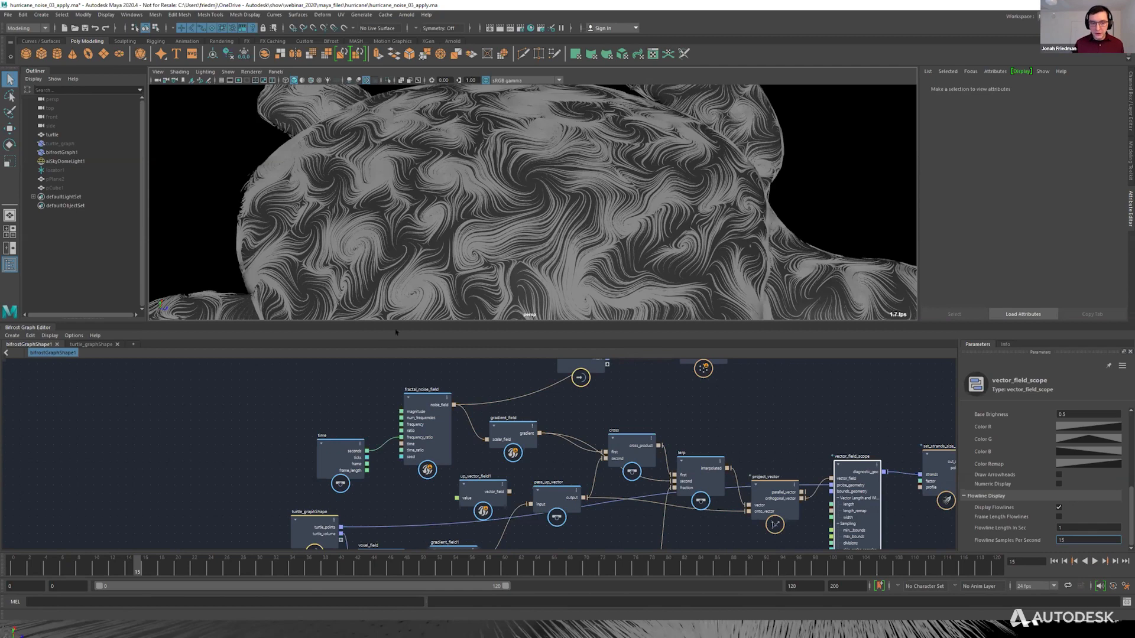
scroll(553, 186, "down", 5)
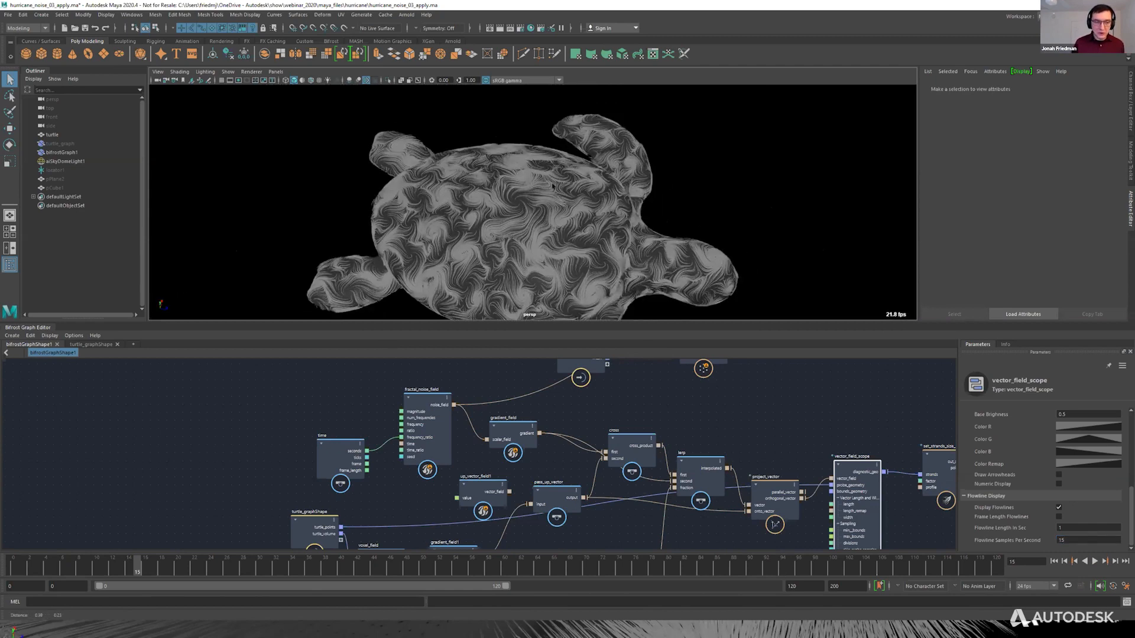
left_click_drag(553, 186, 551, 191, "alt")
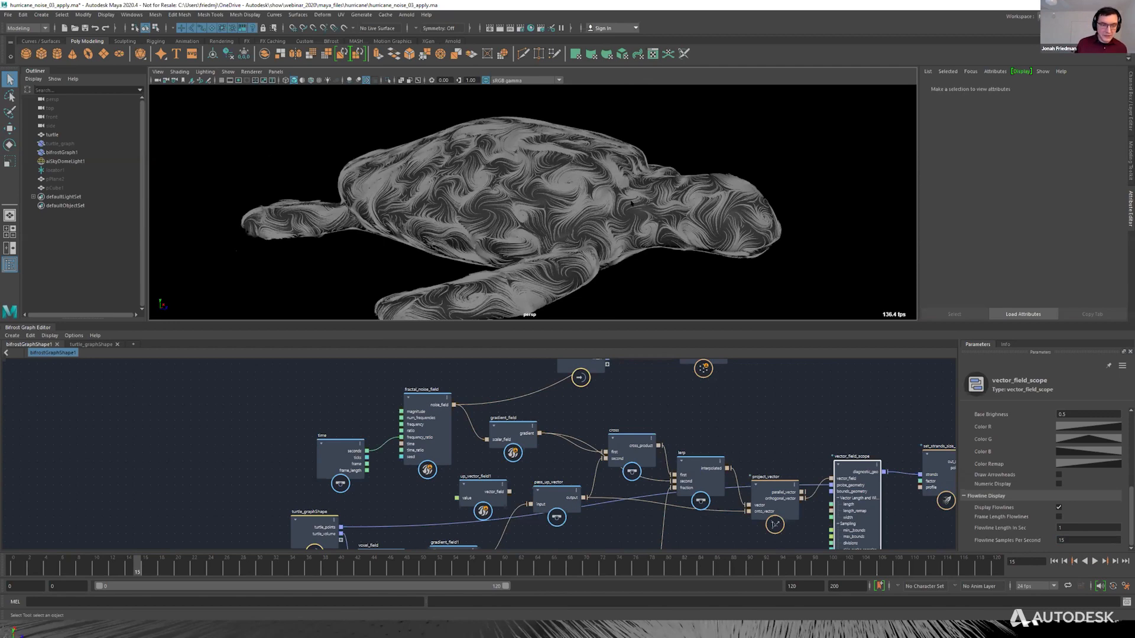
middle_click_drag(641, 184, 633, 160, "alt")
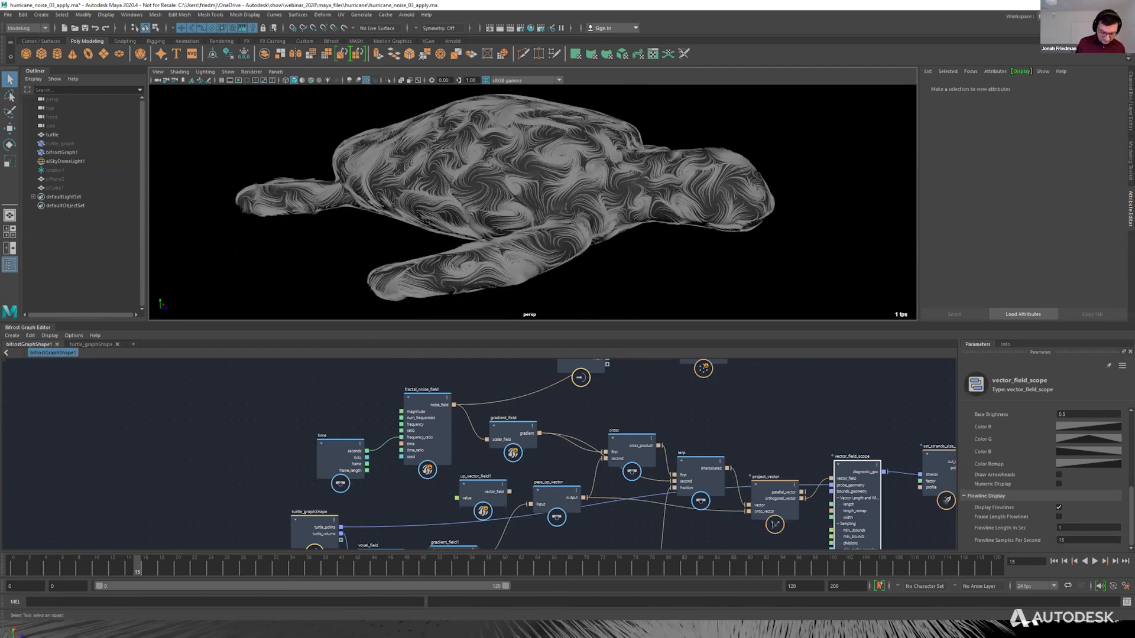
Switch to the webinar_presentation.pptx slide show in PowerPoint and advance to the rendered turtle slide.
key("ctrl+o")
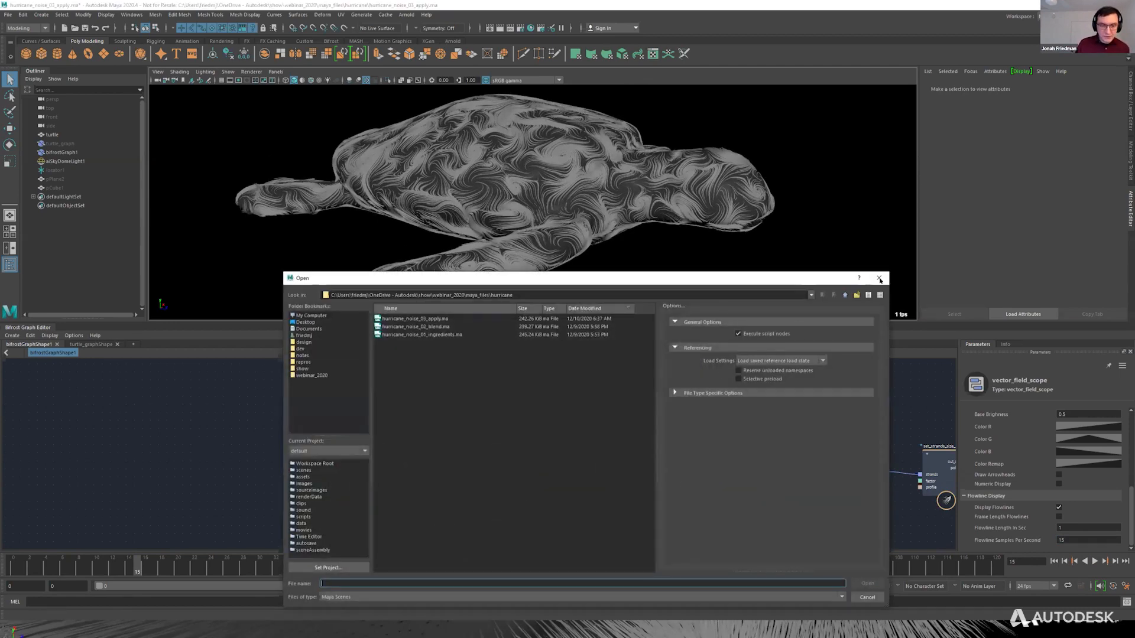
left_click(879, 279)
key("alt+Tab")
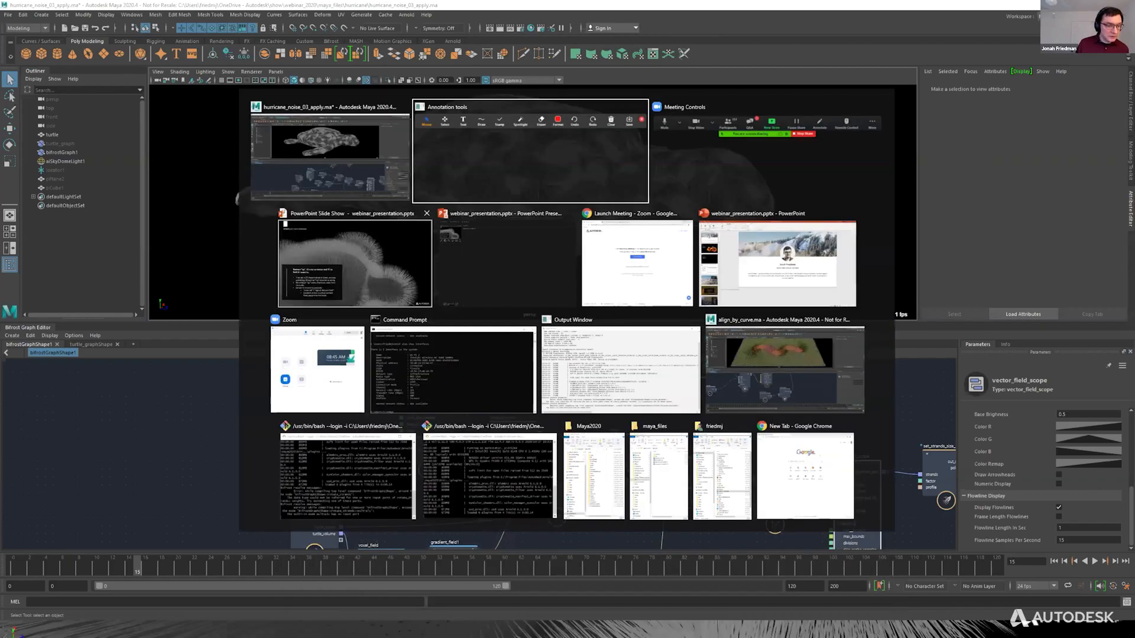
left_click(367, 263)
key("Right")
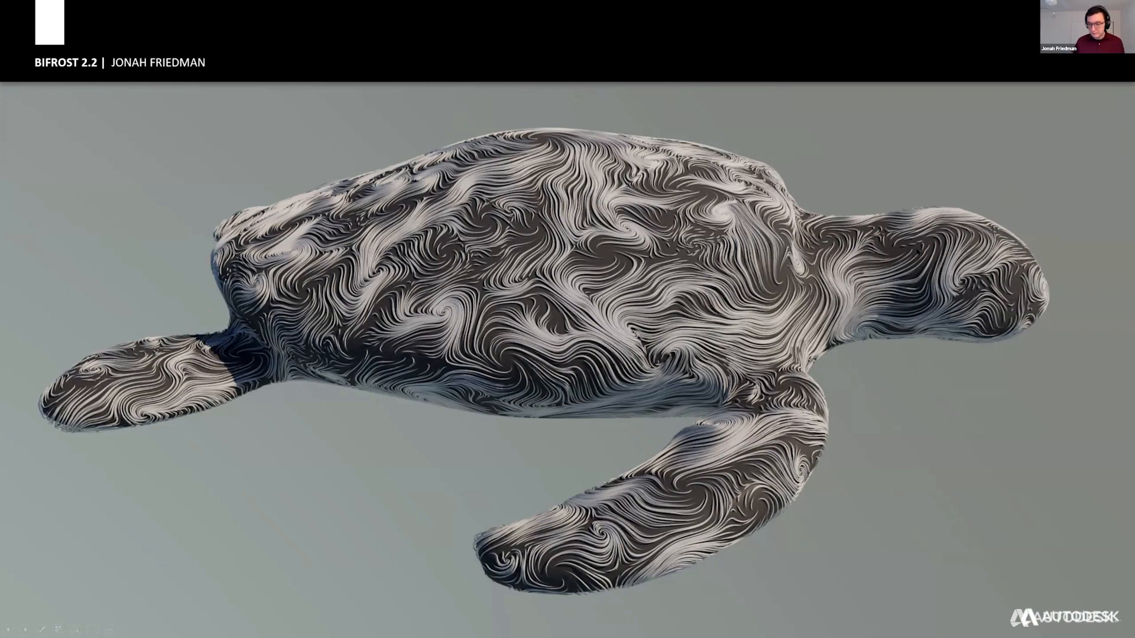
key("Right")
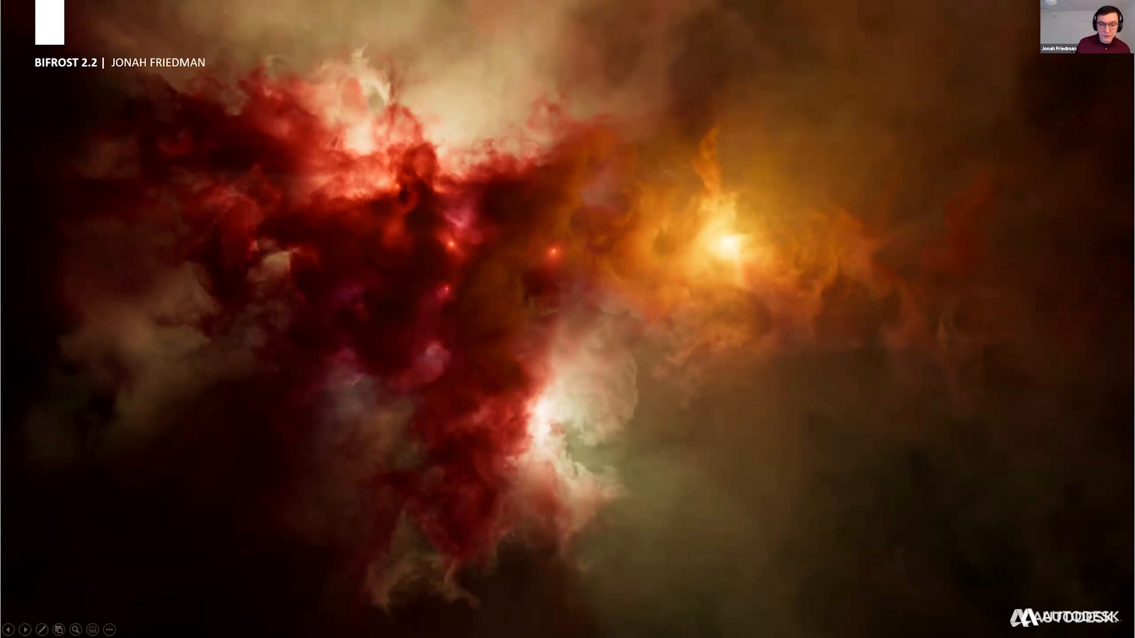
key("Right")
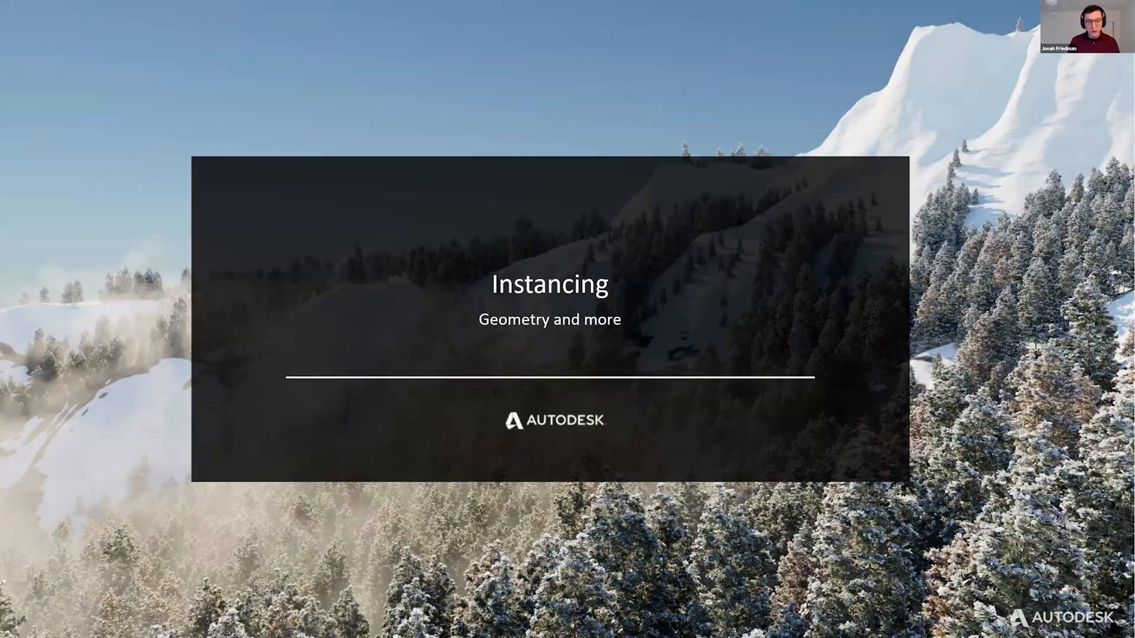
key("Right")
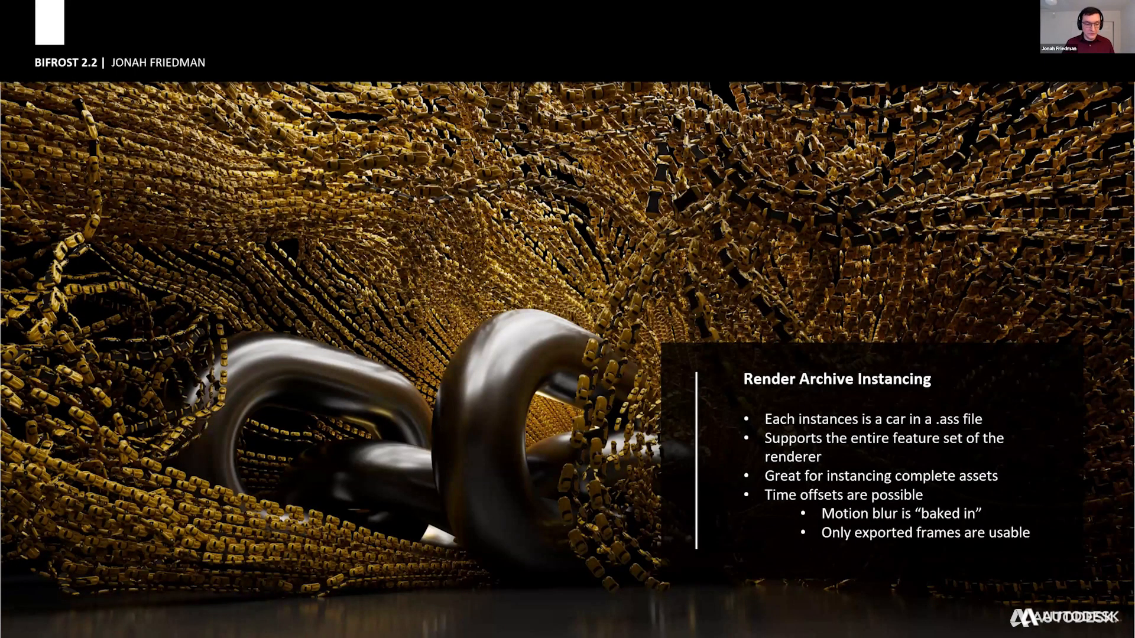
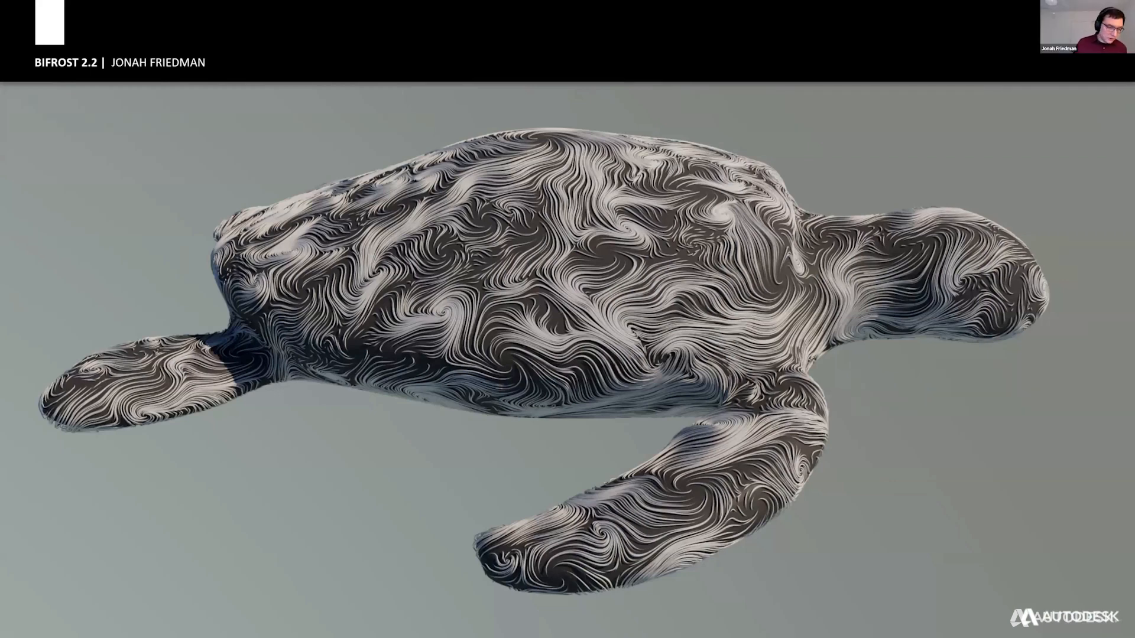
Switch to Maya, open the scene align_by_curve.ma from the maya_files folder, and close the Arnold viewport window.
key("alt+Tab")
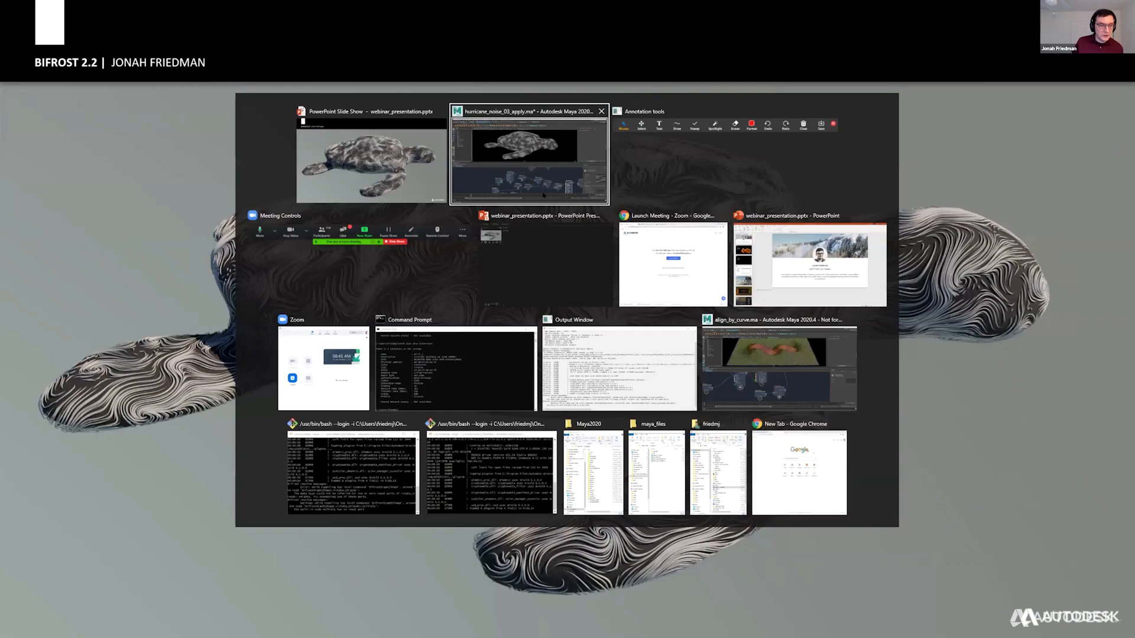
key("ctrl+o")
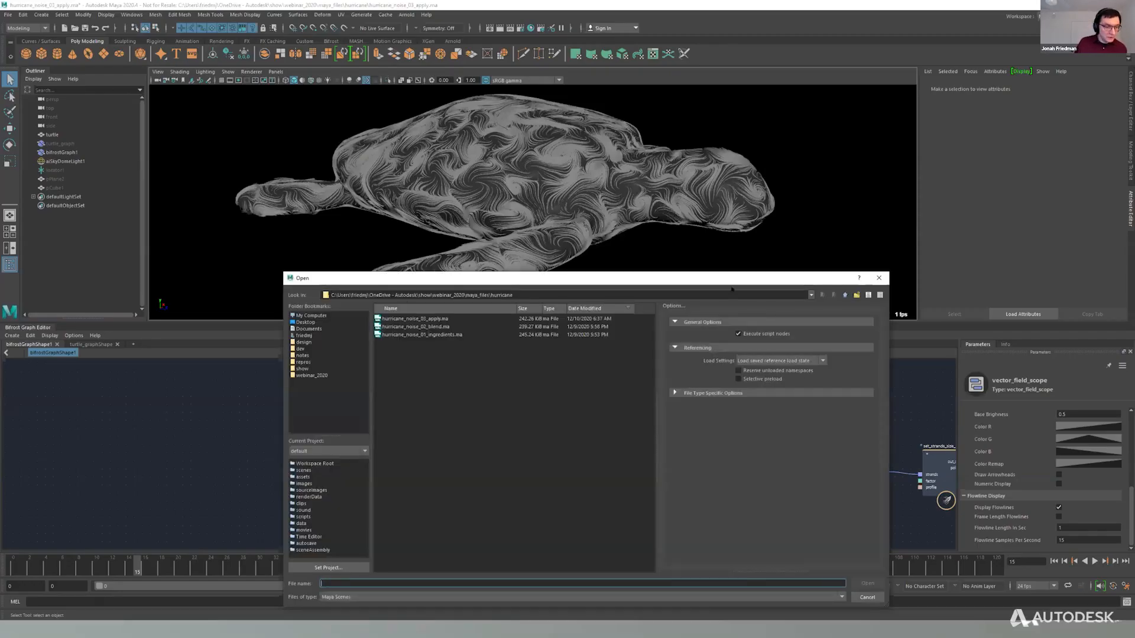
left_click(844, 295)
double_click(405, 320)
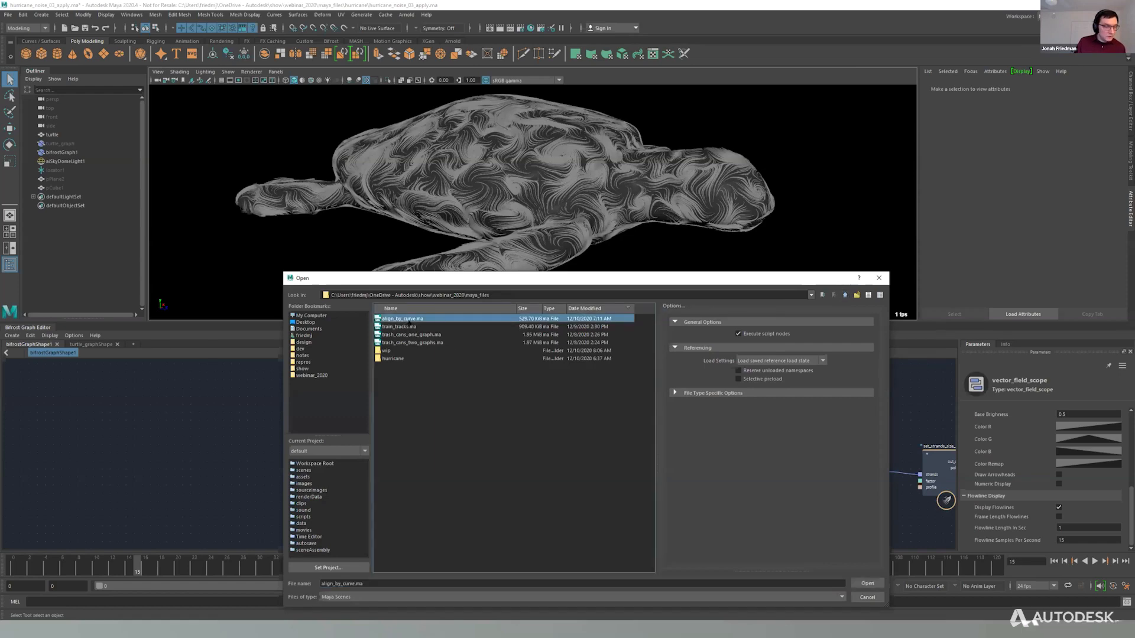
left_click(576, 321)
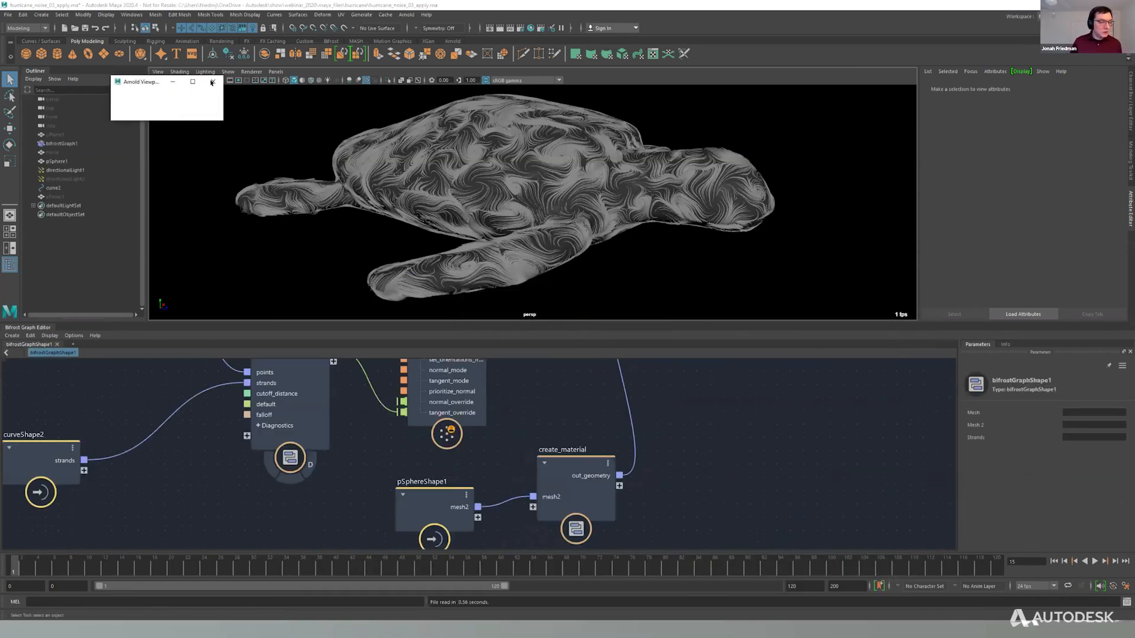
left_click(212, 83)
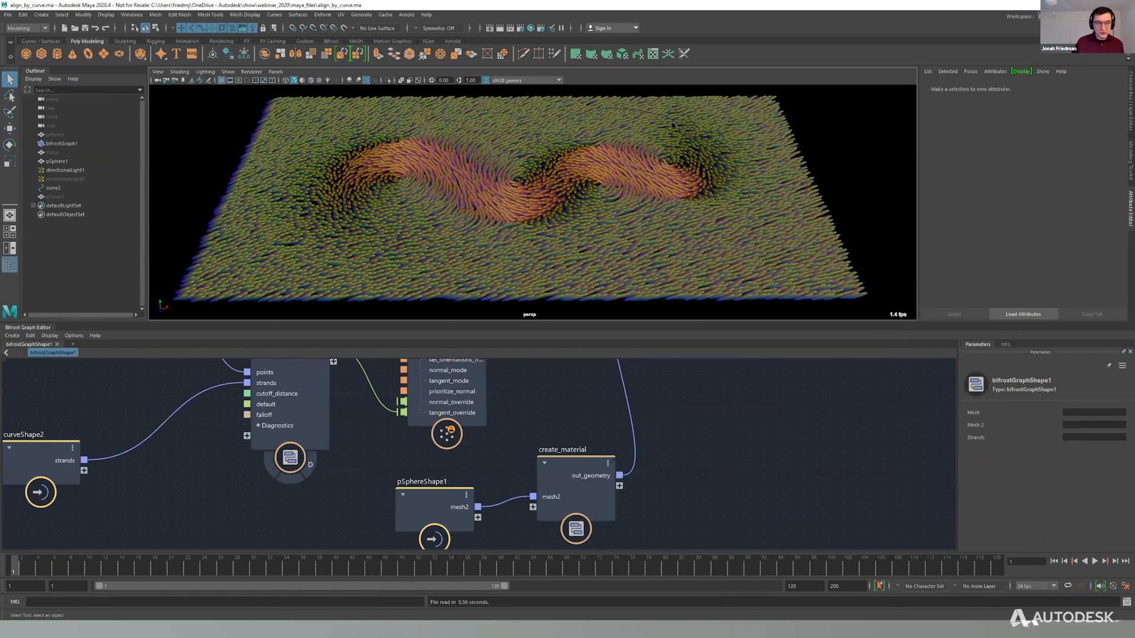
Create a polygon torus in the scene and scale it up over the scattered plane.
left_click(578, 100)
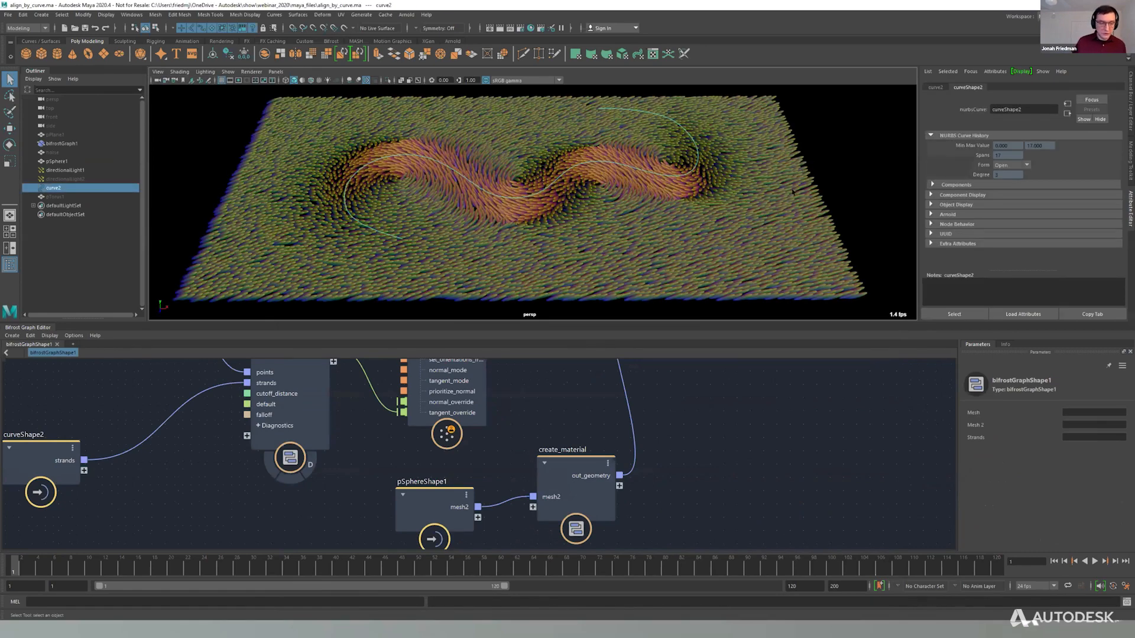
left_click(88, 54)
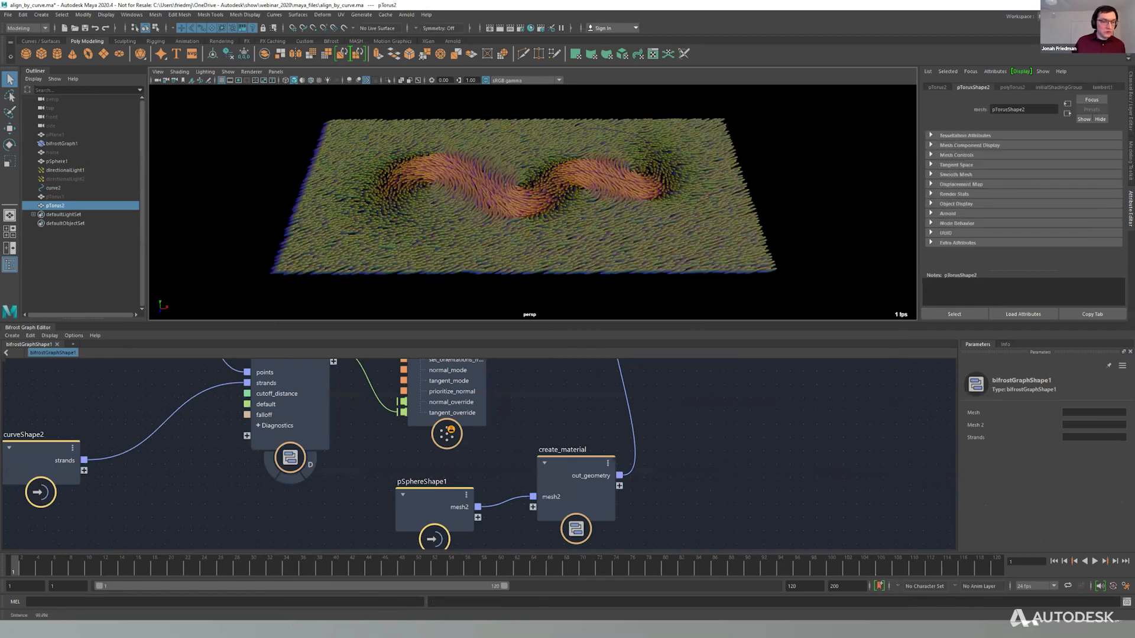
scroll(508, 187, "down", 2)
key("w")
key("q")
left_click_drag(509, 158, 822, 139)
key("r")
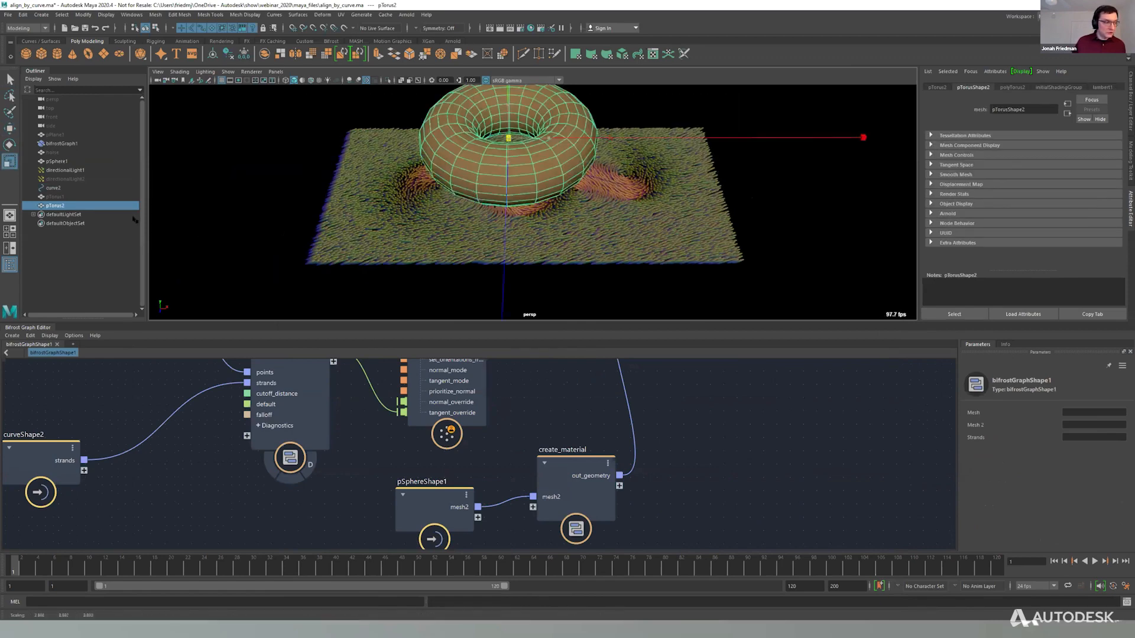
key("q")
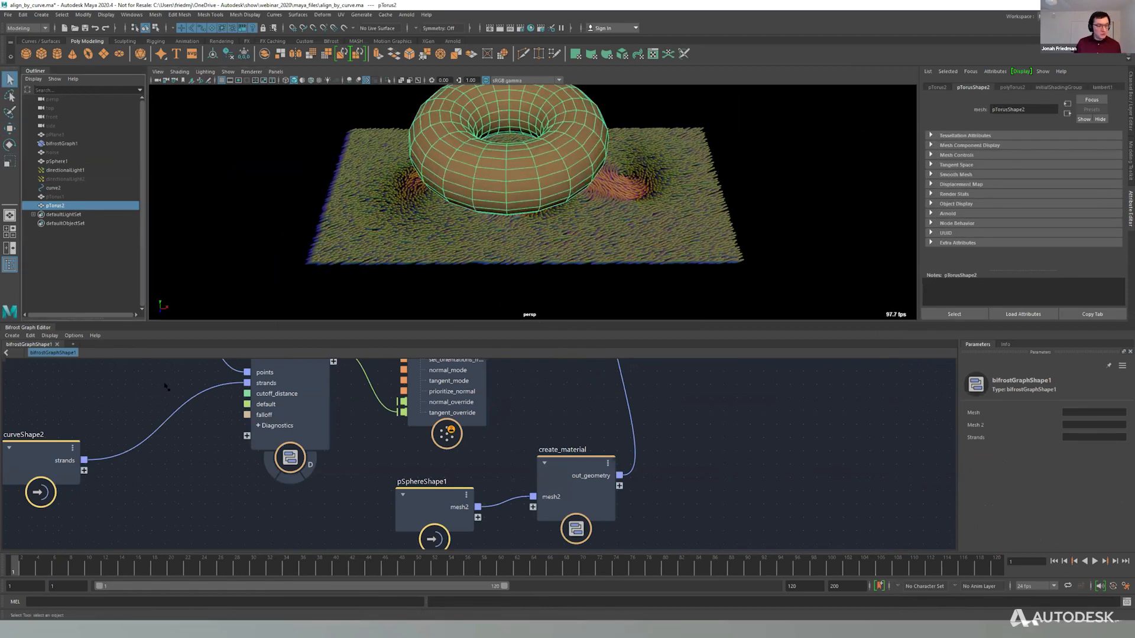
Bring the torus into the Bifrost graph, connect its mesh to scatter_points' geometry input, and hide the original torus.
middle_click_drag(167, 388, 255, 525)
left_click_drag(256, 530, 493, 412)
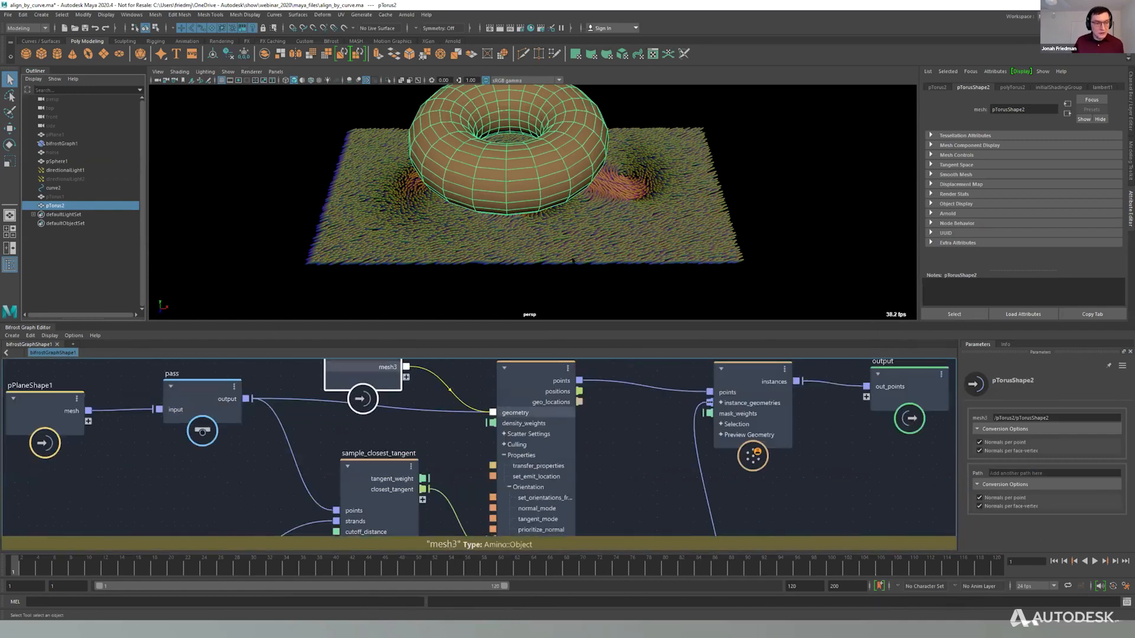
key("h")
Disconnect sample_closest_tangent's closest_tangent output from scatter_points' tangent_override input.
middle_click_drag(465, 522, 474, 477, "alt")
scroll(474, 477, "down", 1)
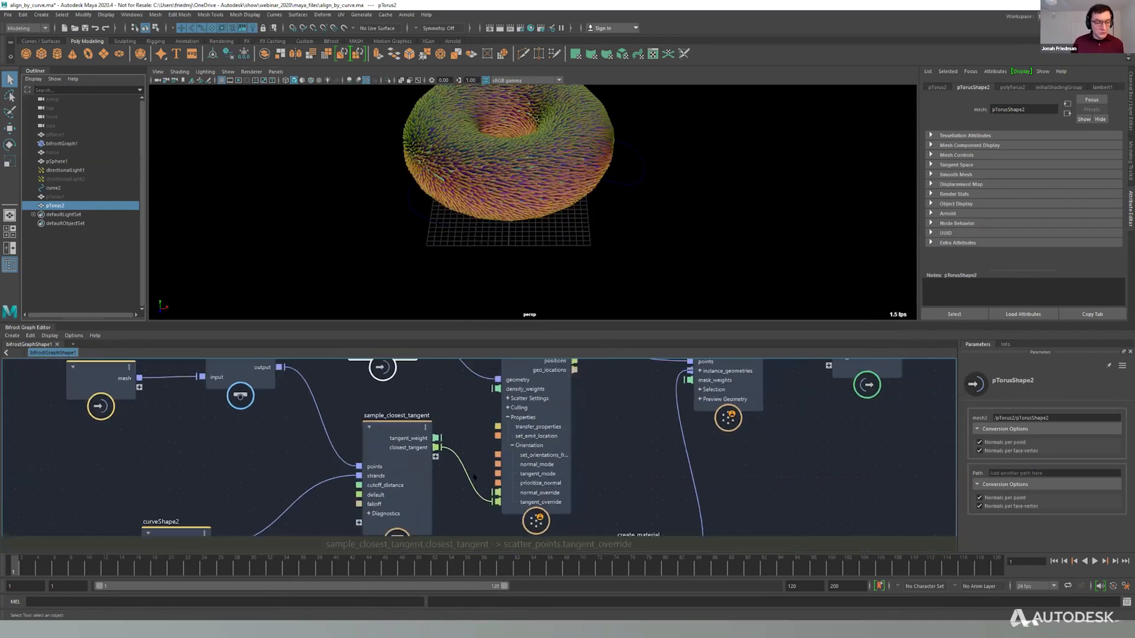
scroll(474, 477, "down", 1)
left_click_drag(469, 480, 461, 474)
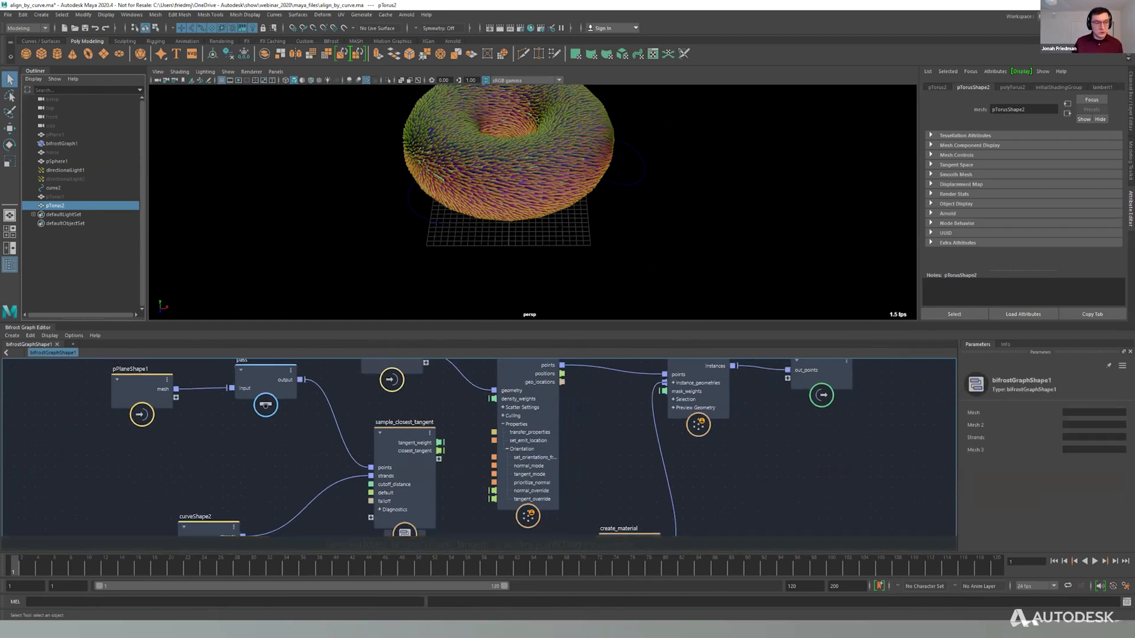
Examine the orientation of the instances scattered over the torus from the side, from above and up close.
middle_click_drag(586, 160, 586, 213, "alt")
left_click_drag(586, 213, 577, 142, "alt")
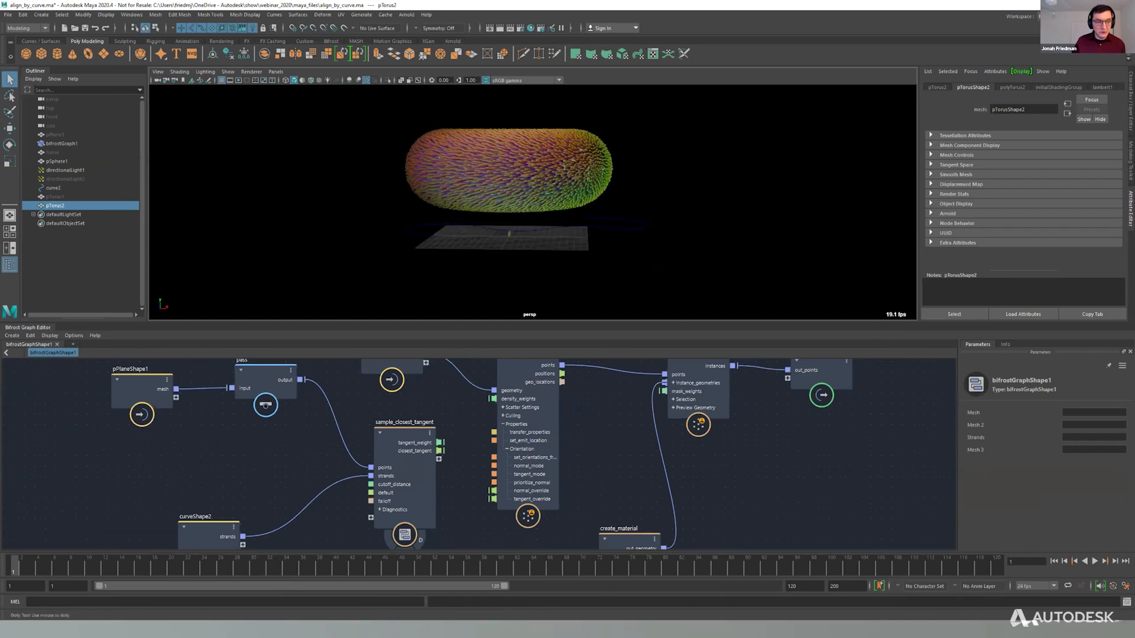
right_click_drag(455, 177, 478, 178, "alt")
left_click_drag(479, 177, 473, 201, "alt")
right_click_drag(461, 189, 496, 189, "alt")
left_click_drag(473, 172, 454, 230, "alt")
right_click_drag(454, 229, 420, 229, "alt")
middle_click_drag(421, 229, 453, 245, "alt")
left_click_drag(453, 245, 454, 225, "alt")
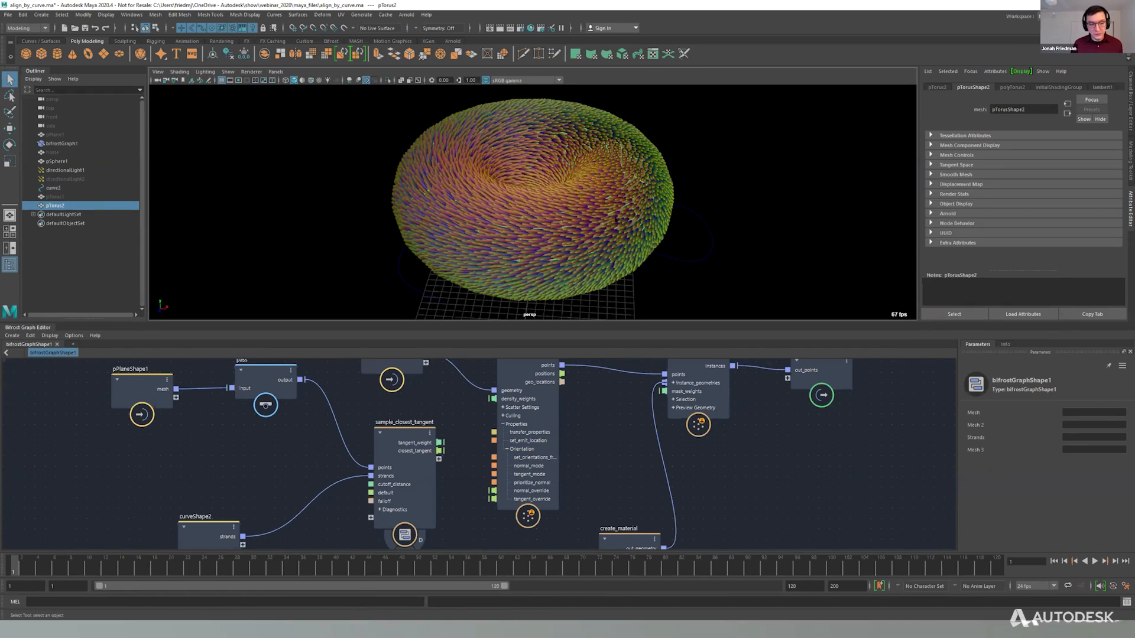
mouse_move(454, 225)
left_mouse_down("alt")
mouse_move(450, 183)
mouse_move(414, 227)
mouse_move(441, 184)
mouse_move(444, 216)
left_mouse_up("alt")
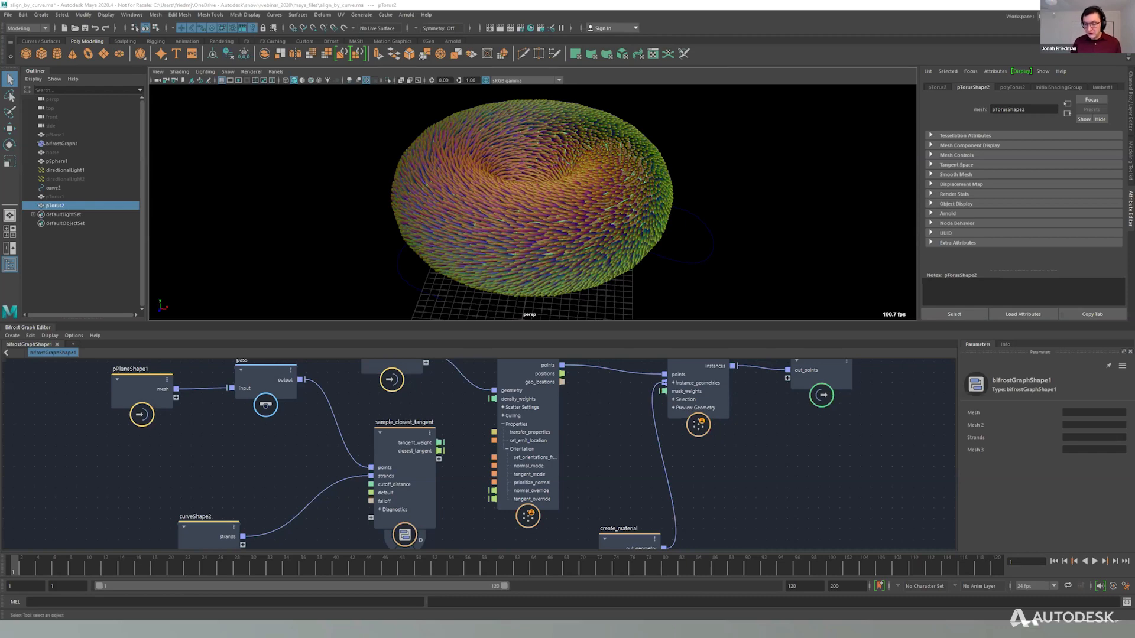
Deselect everything, open hurricane_noise_03_apply.ma from the hurricane folder inside maya_files, and close the Arnold viewport window.
key("alt+d")
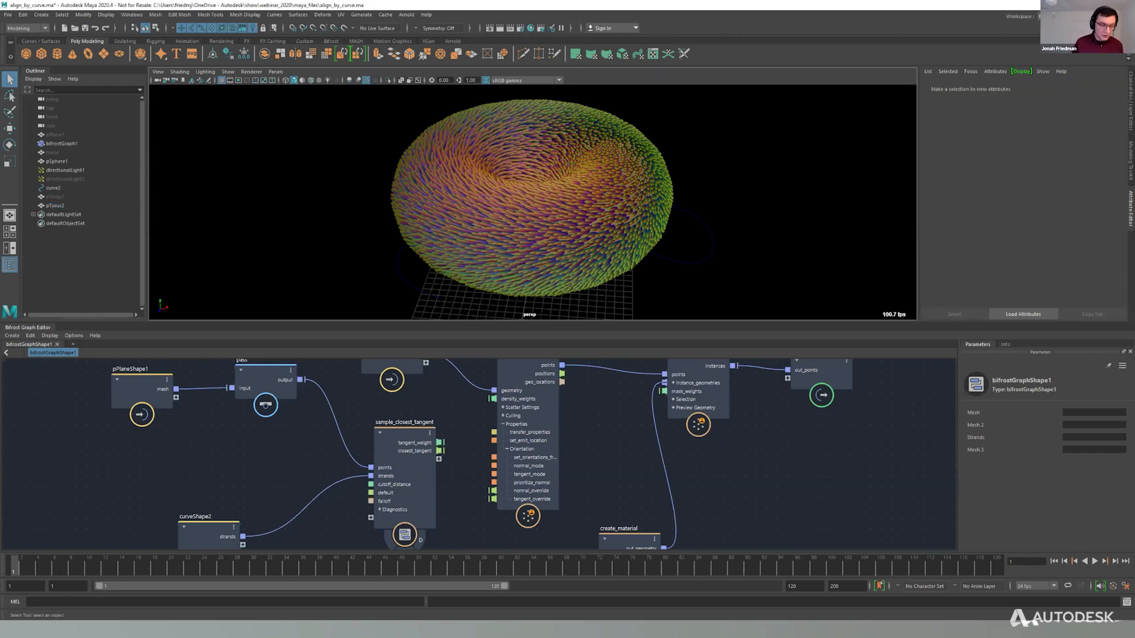
key("ctrl+o")
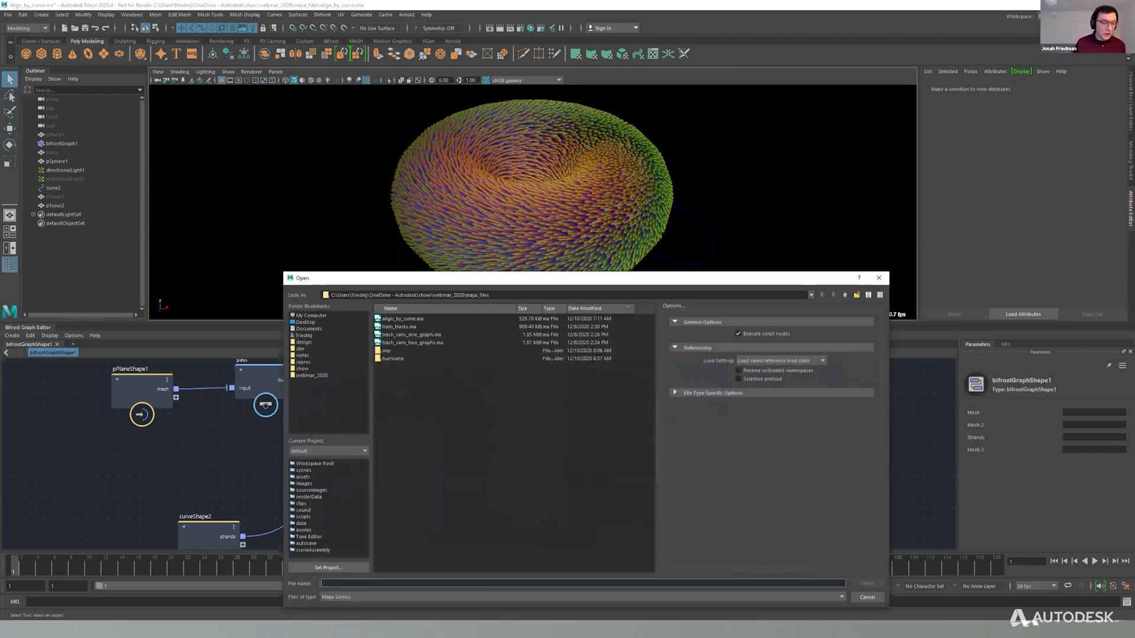
left_click(314, 369)
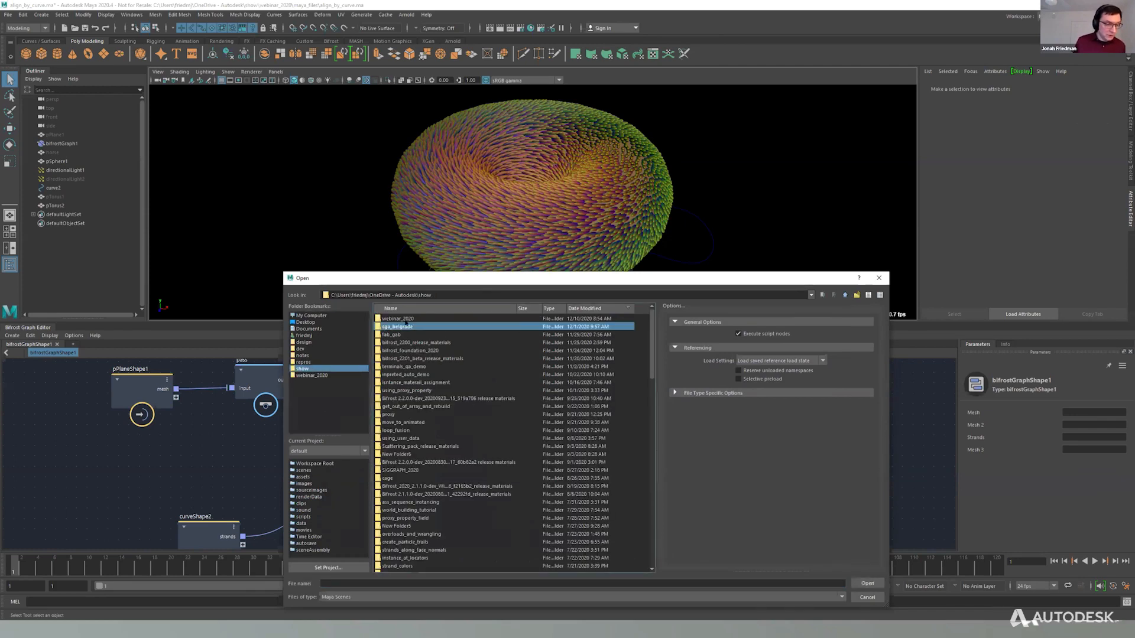
left_click(404, 319)
double_click(385, 321)
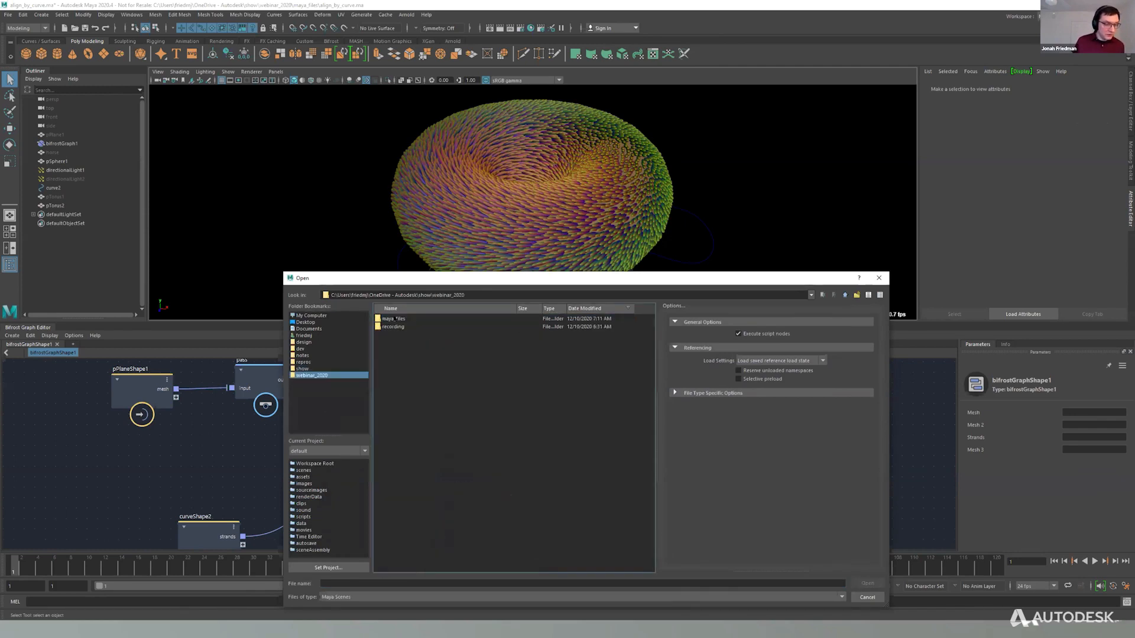
double_click(402, 321)
left_click(394, 358)
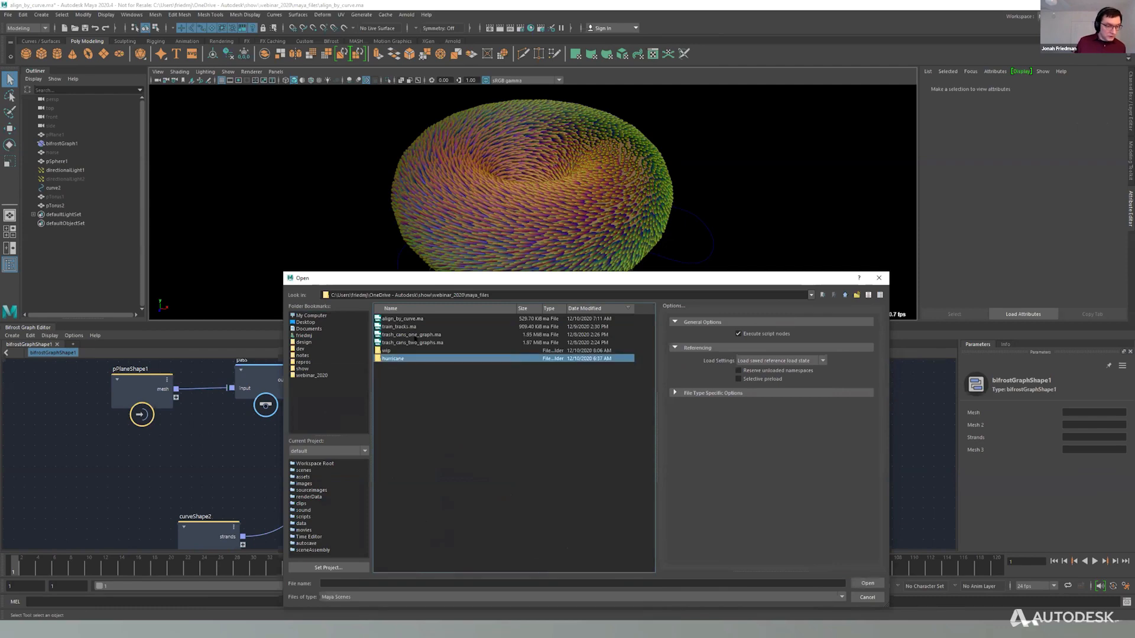
double_click(394, 359)
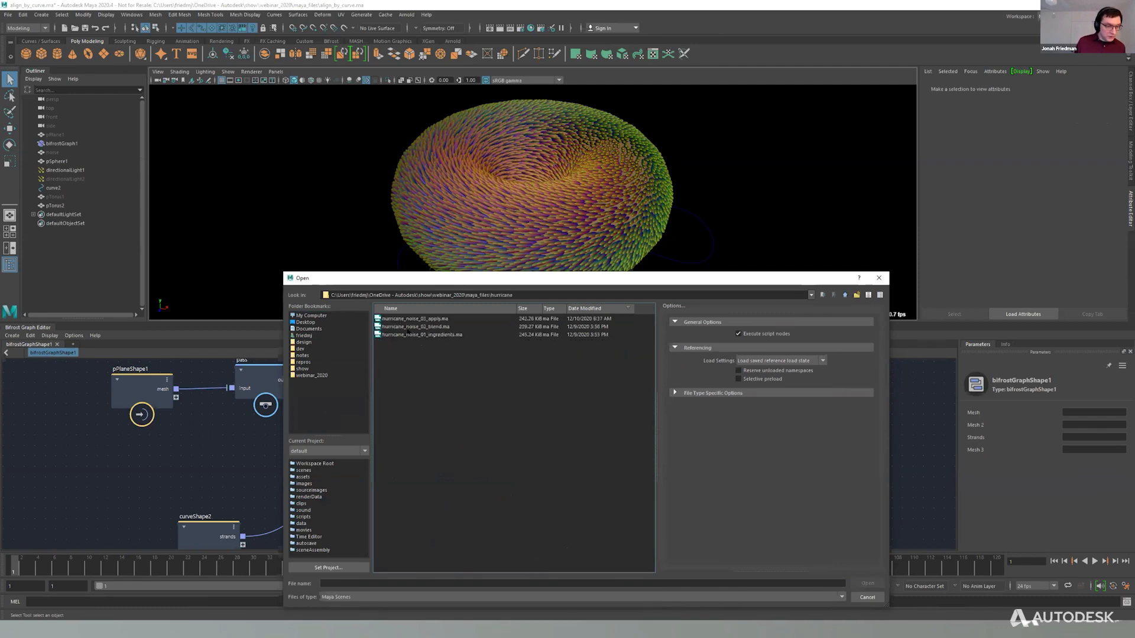
double_click(438, 319)
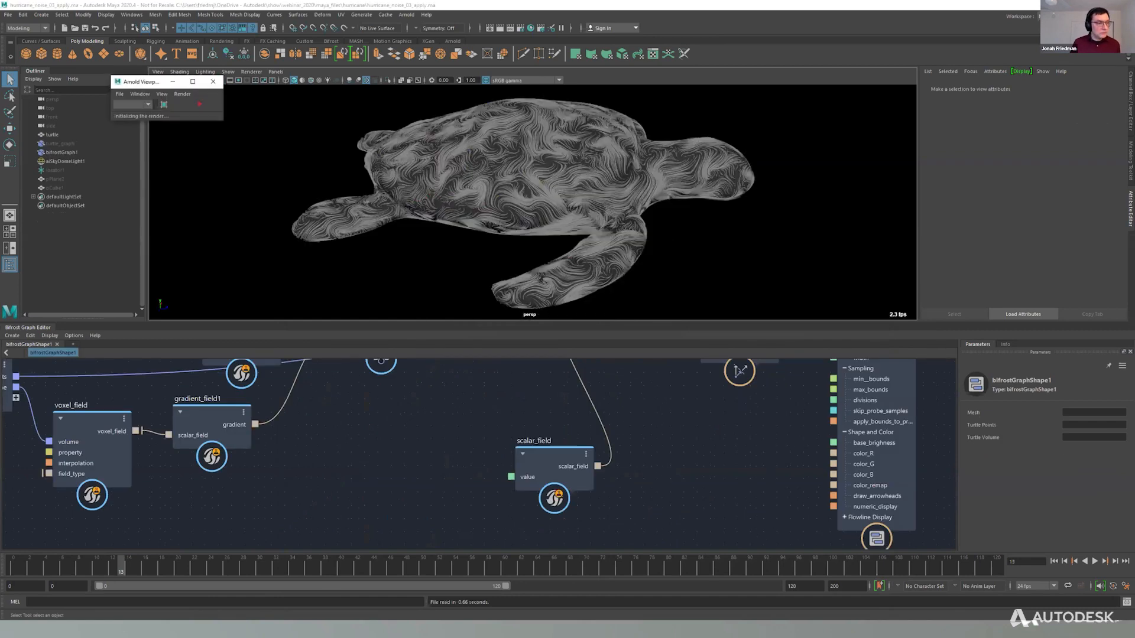
left_click(212, 82)
Turn on the diagnostic display of the terminal node fed by assign_diagnostic_material to preview the noise on the plane.
middle_click_drag(464, 369, 537, 448, "alt")
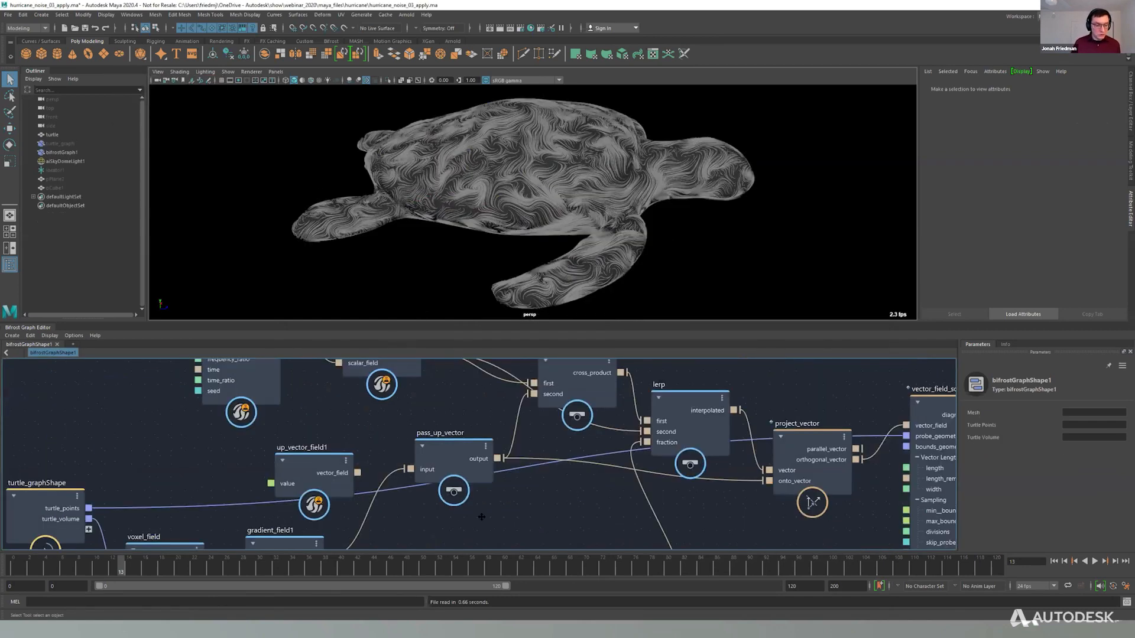
middle_click_drag(481, 517, 467, 547, "alt")
middle_click_drag(635, 365, 623, 503, "alt")
scroll(656, 453, "down", 1)
middle_click_drag(697, 414, 538, 518, "alt")
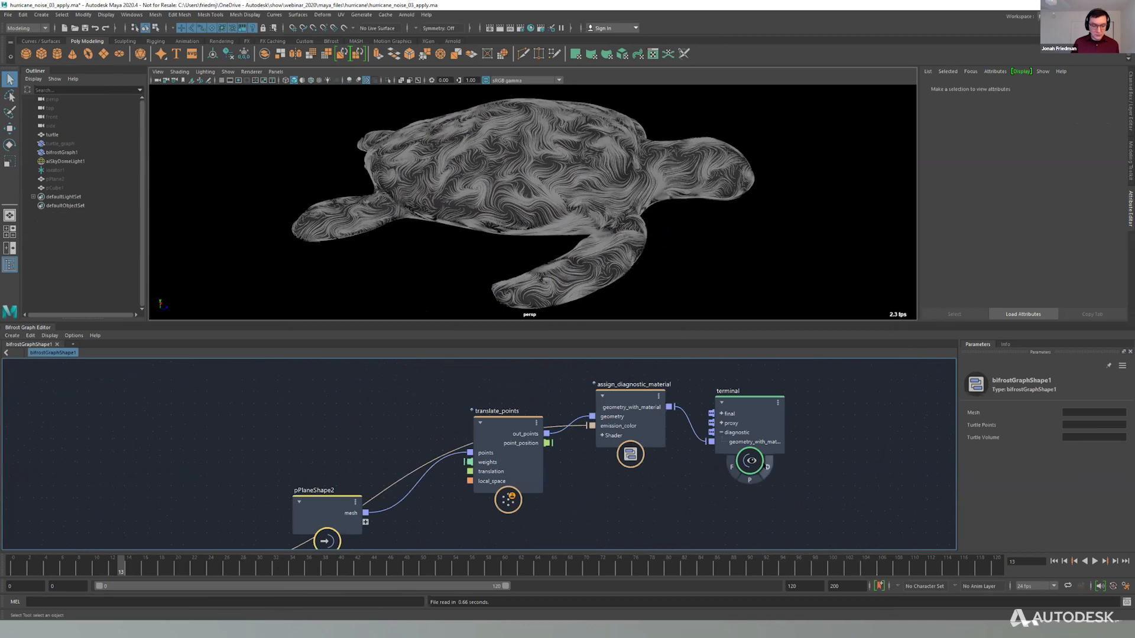
left_click(767, 467)
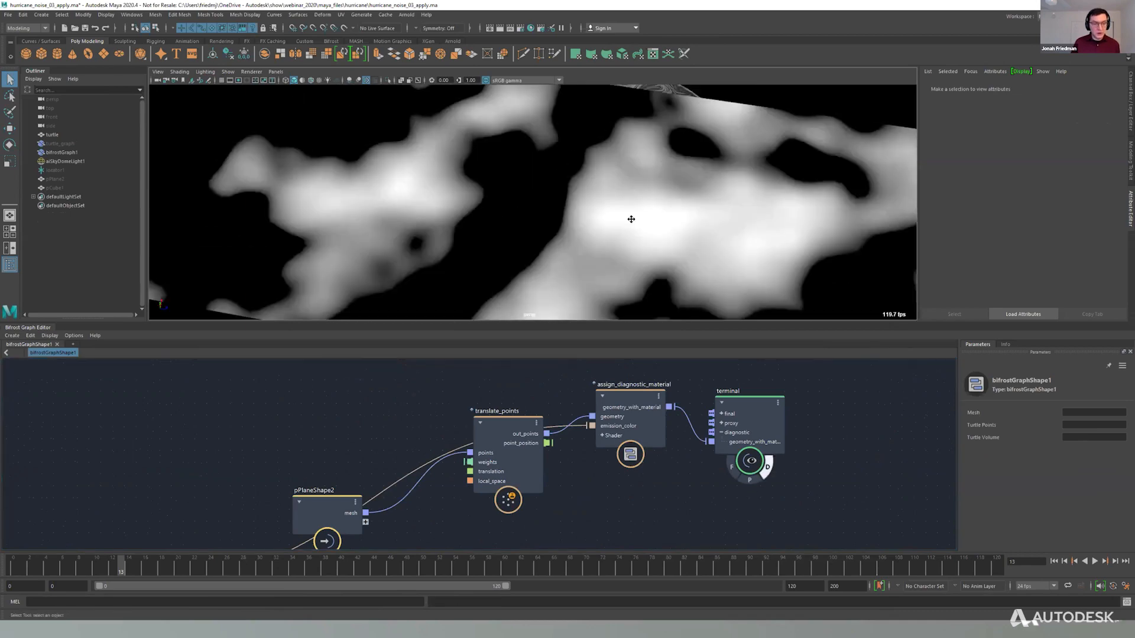
left_click_drag(632, 219, 603, 233, "alt")
Inspect the parameters of fractal_noise_field and translate_points, shifting both nodes slightly in the graph.
middle_click_drag(565, 456, 560, 331, "alt")
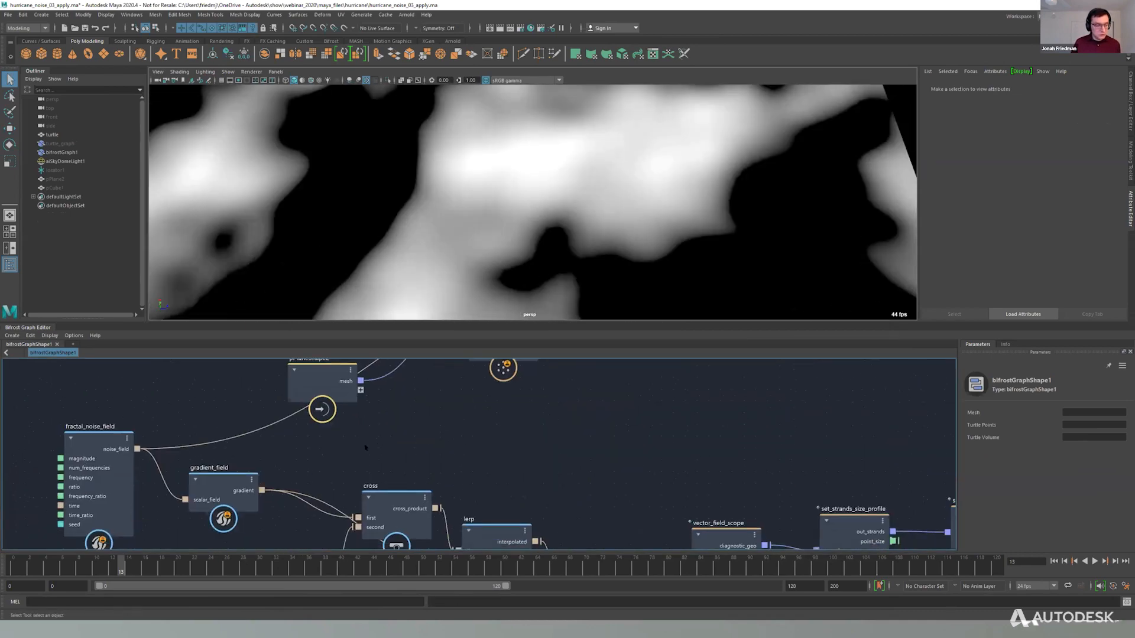
left_click_drag(98, 436, 97, 452)
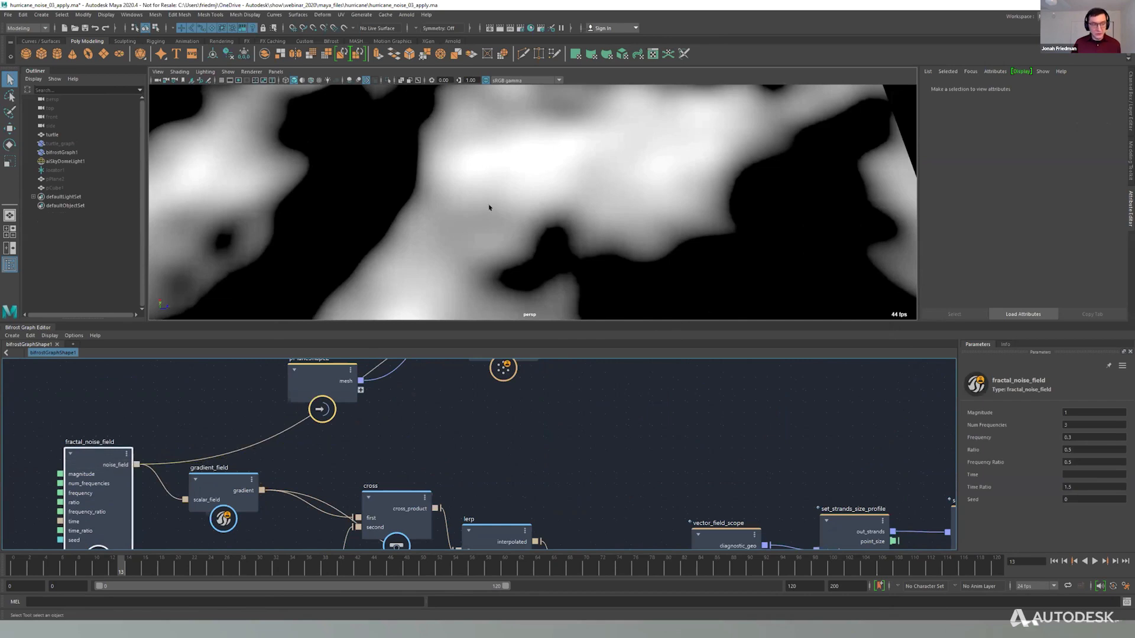
middle_click_drag(520, 427, 488, 534, "alt")
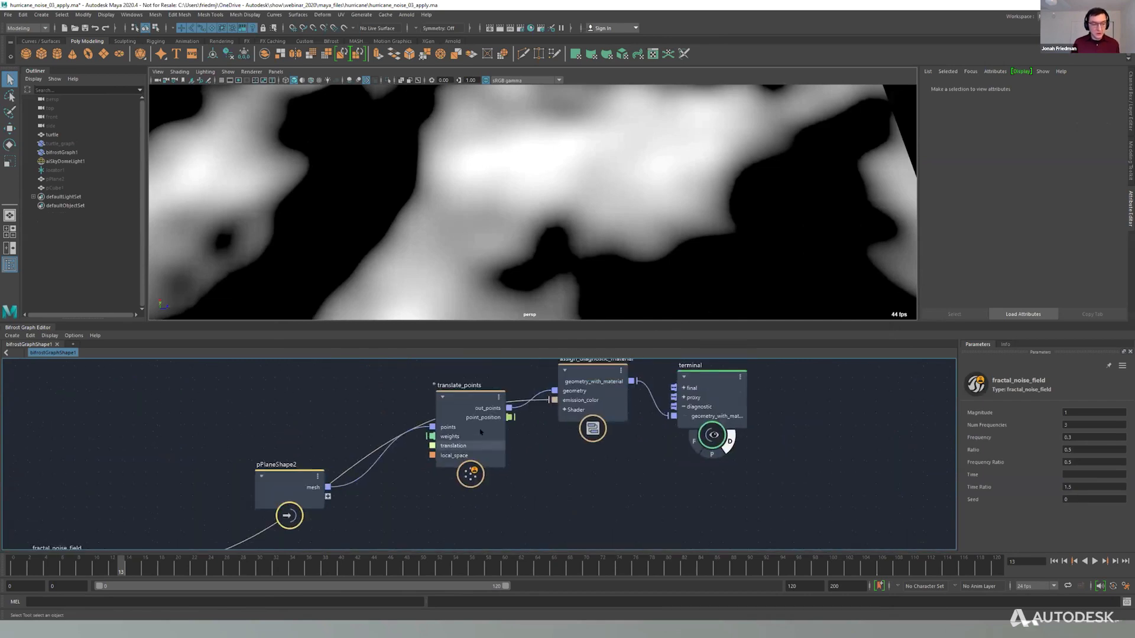
left_click_drag(481, 435, 468, 404)
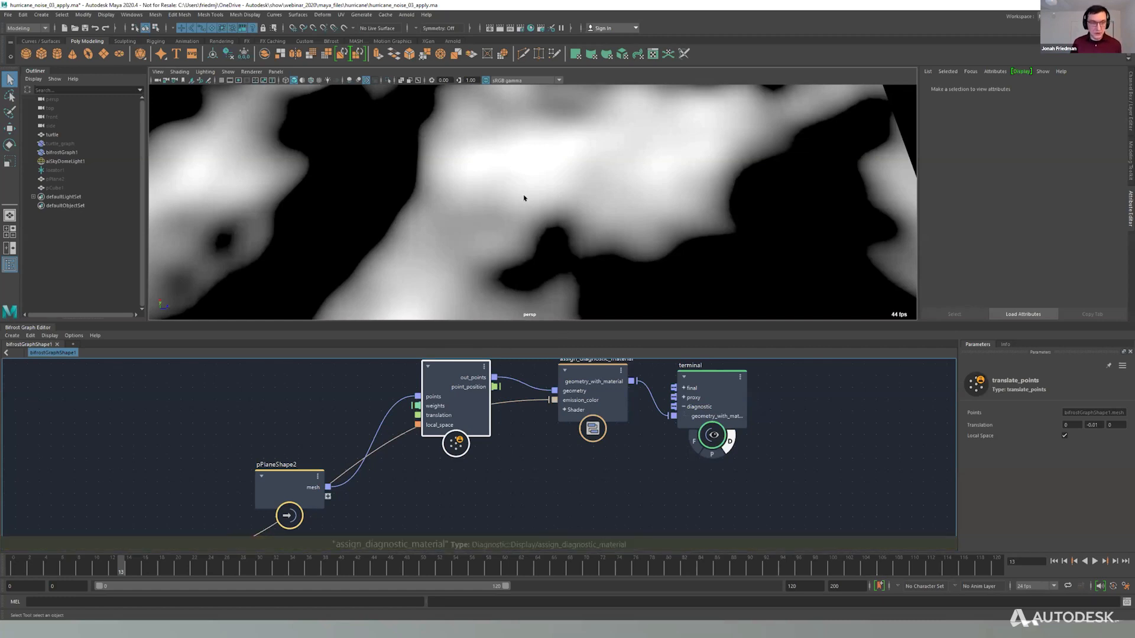
Examine the noise plane against the turtle and inspect the swirling flowlines on the shell up close.
mouse_move(558, 210)
left_mouse_down("alt")
mouse_move(520, 223)
mouse_move(543, 225)
mouse_move(562, 195)
left_mouse_up("alt")
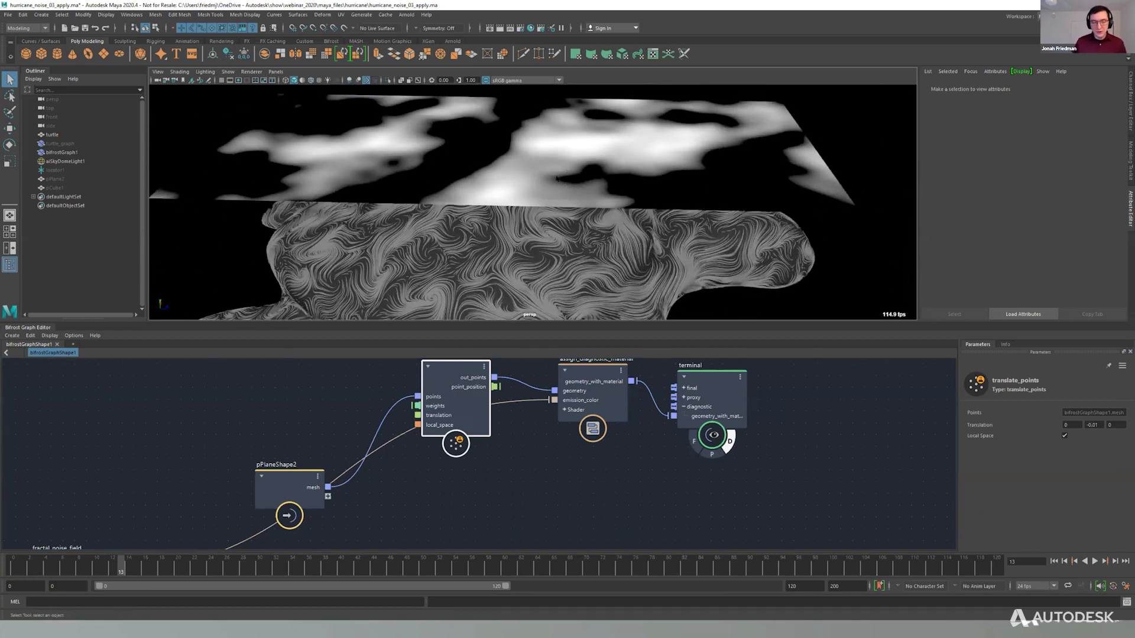
scroll(577, 195, "up", 10)
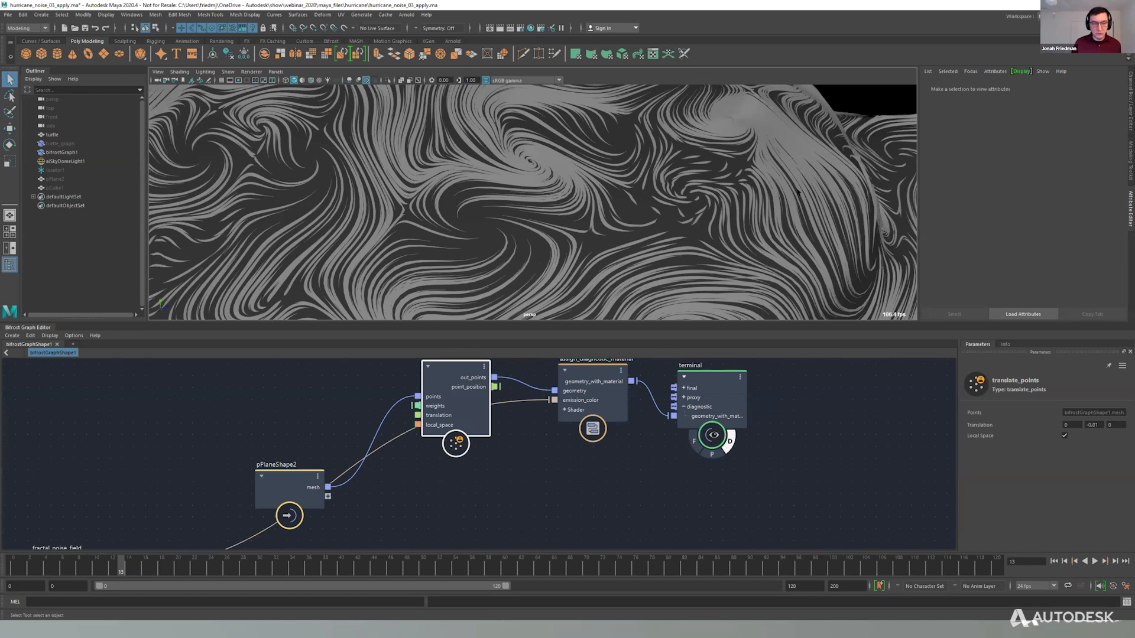
right_click_drag(653, 179, 586, 215, "alt")
left_click_drag(541, 89, 513, 154, "alt")
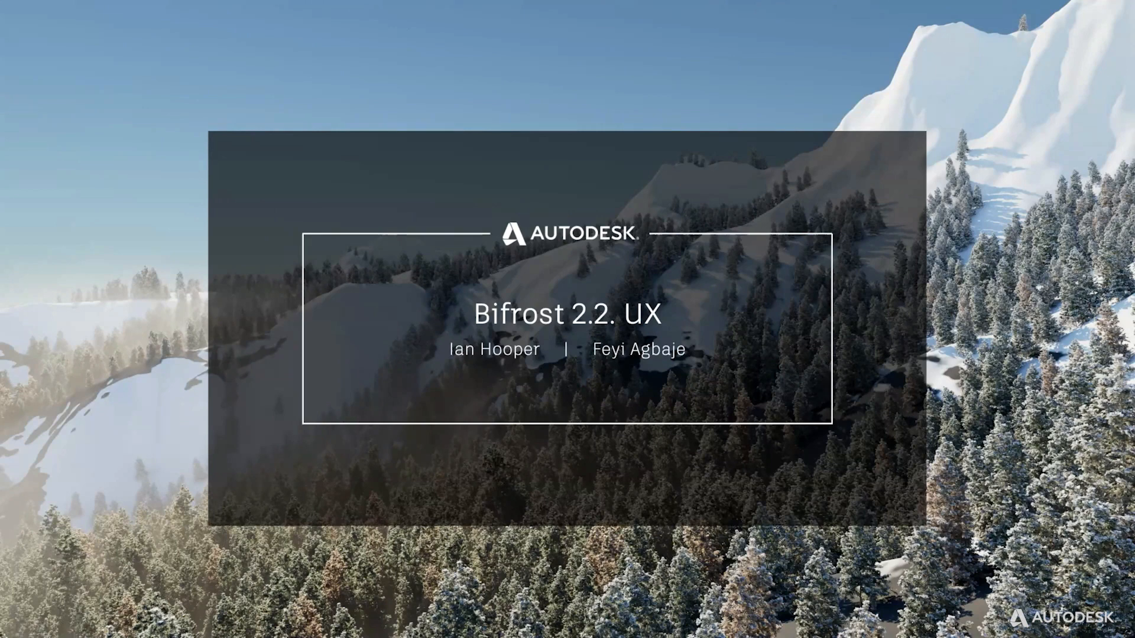
key("Right")
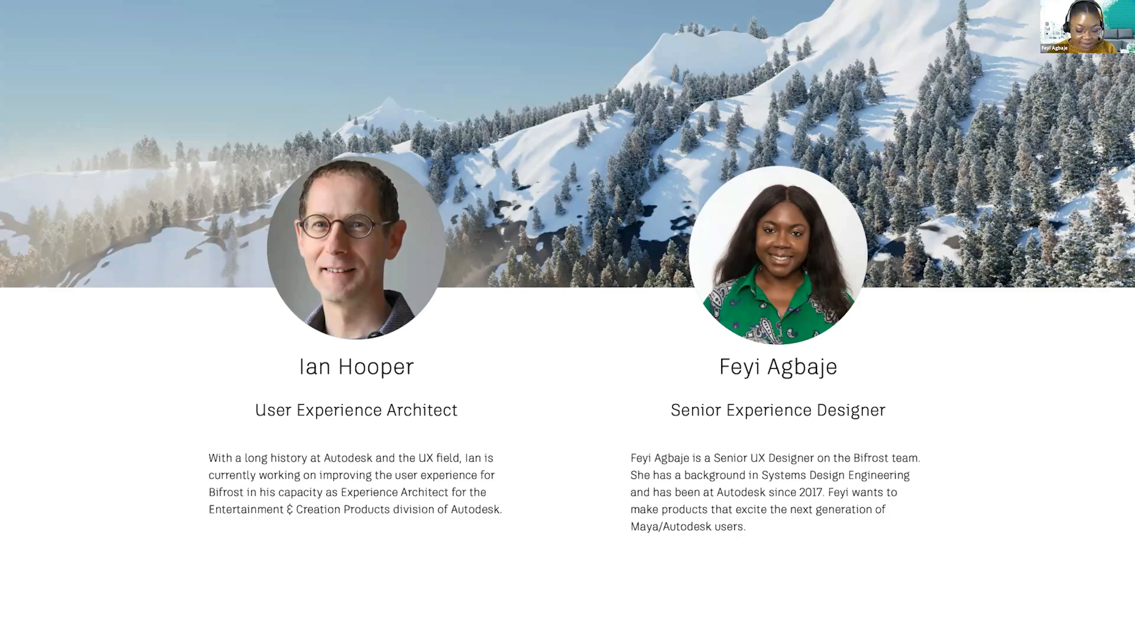
key("Right")
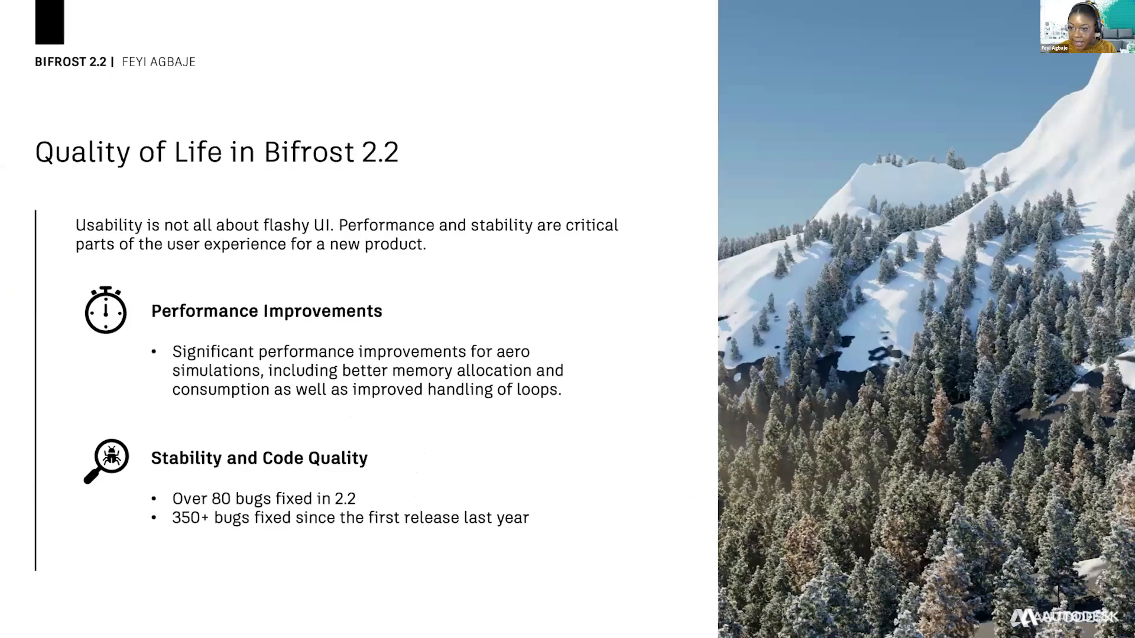
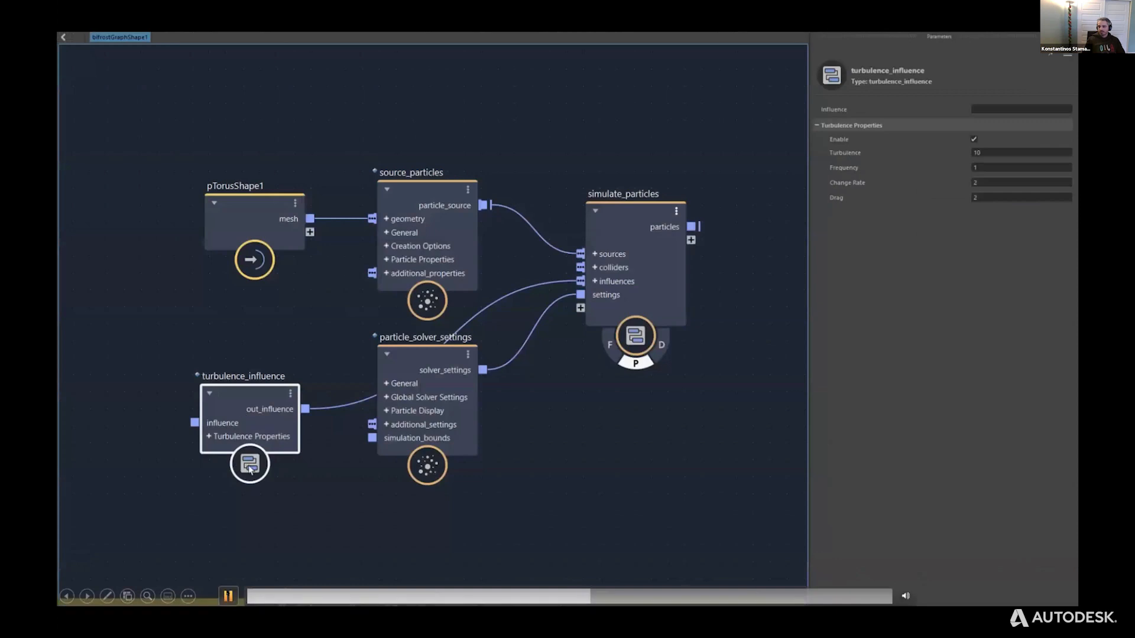
Play the slide's turbulence video, pausing at the turbulence_influence node and at the network inside its compound, and resume playback.
left_click(227, 596)
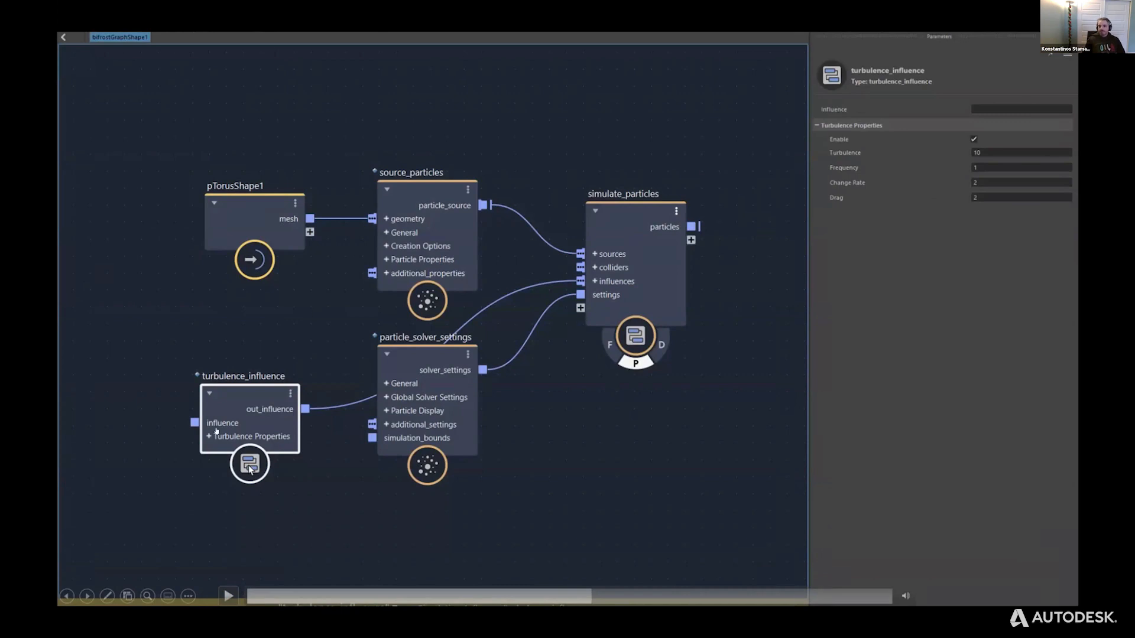
left_click(224, 574)
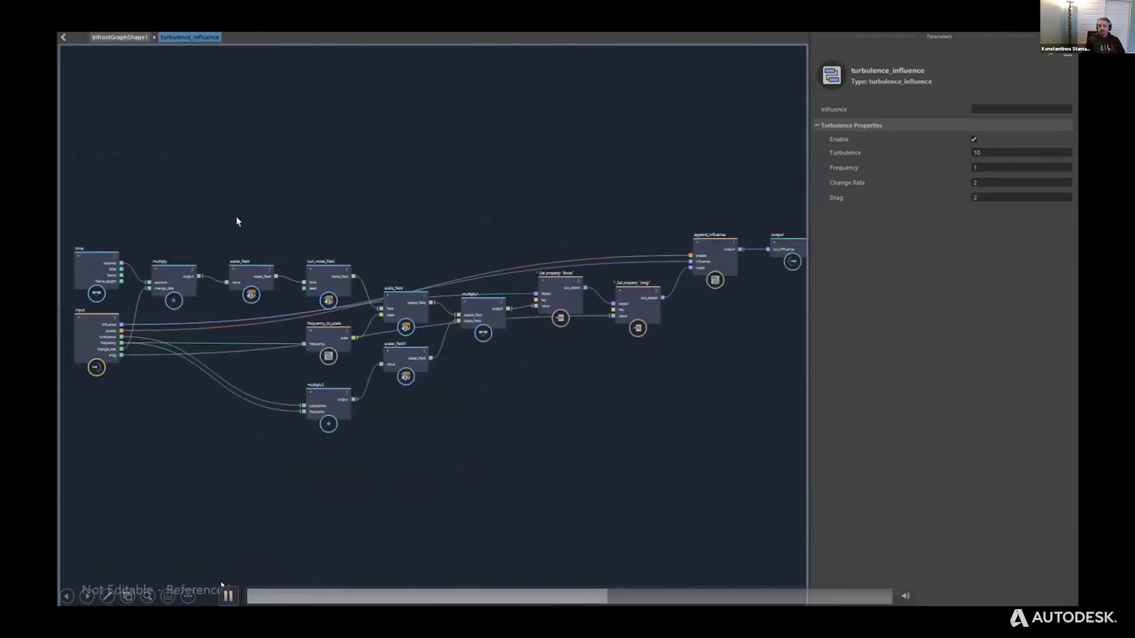
left_click(222, 585)
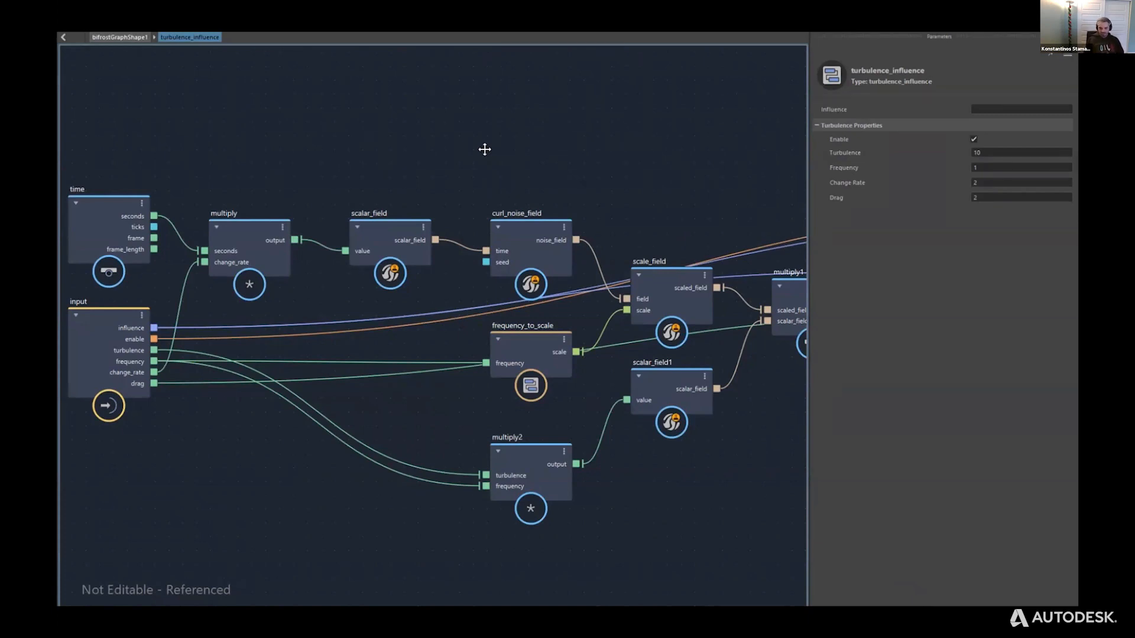
left_click(228, 595)
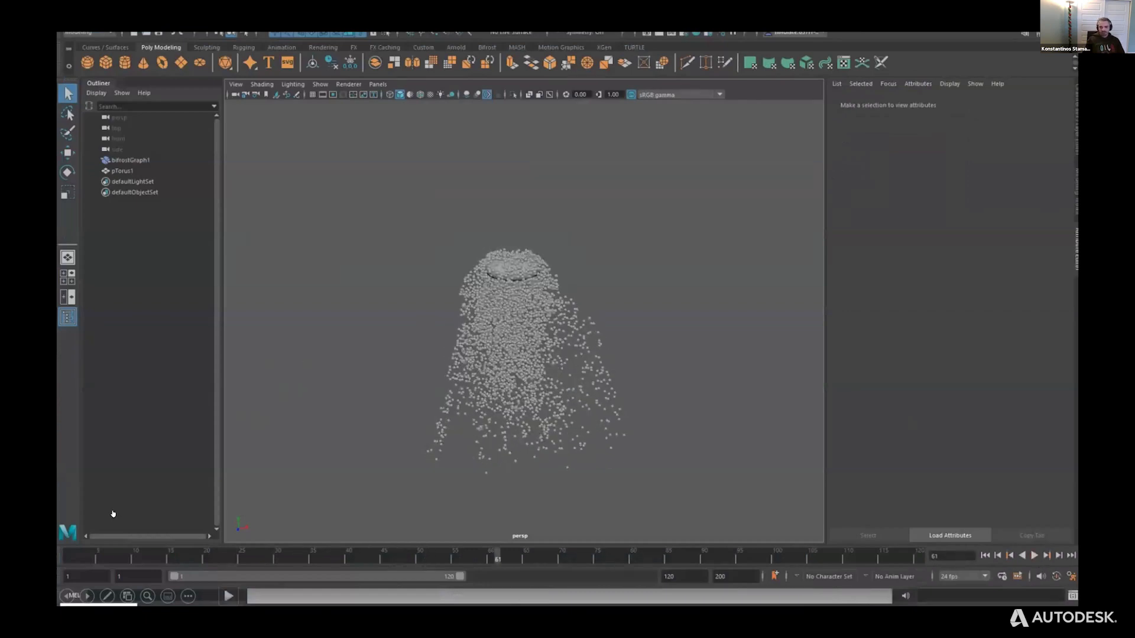
Advance to the next slide and play its video, pausing where vector_field is being wired to the influences of simulate_particles.
left_click(87, 596)
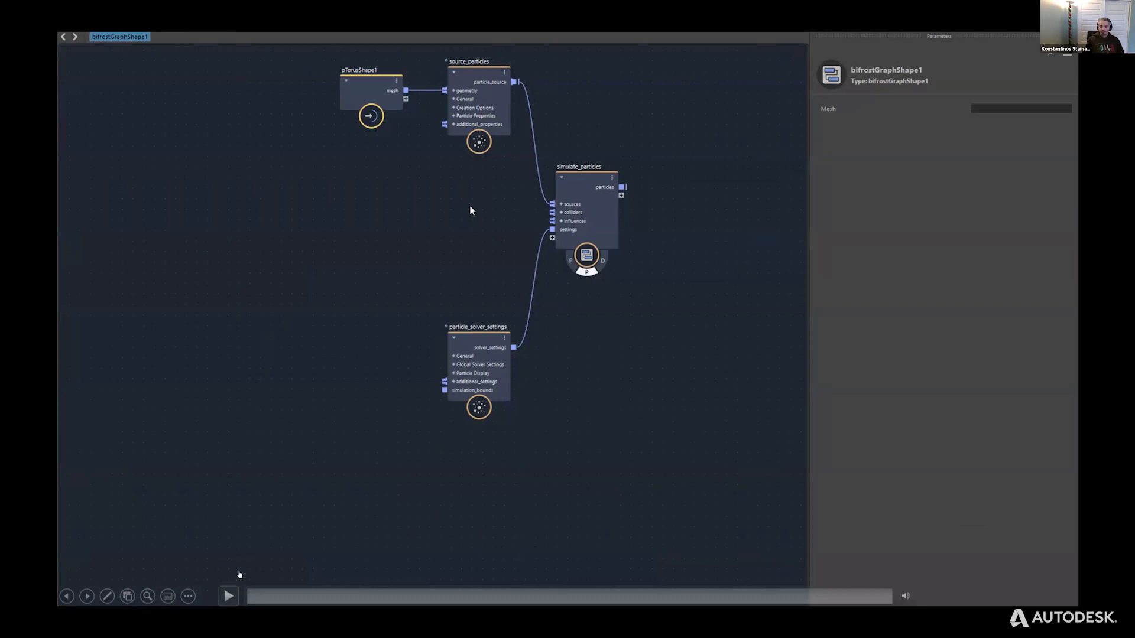
left_click(228, 597)
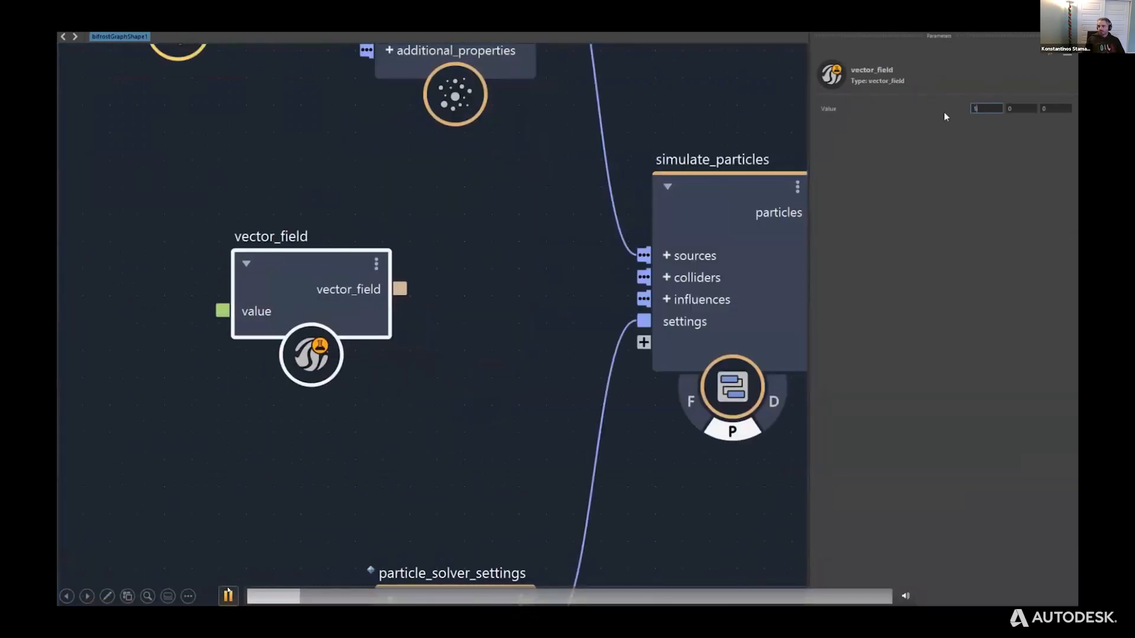
left_click(228, 594)
left_click(230, 597)
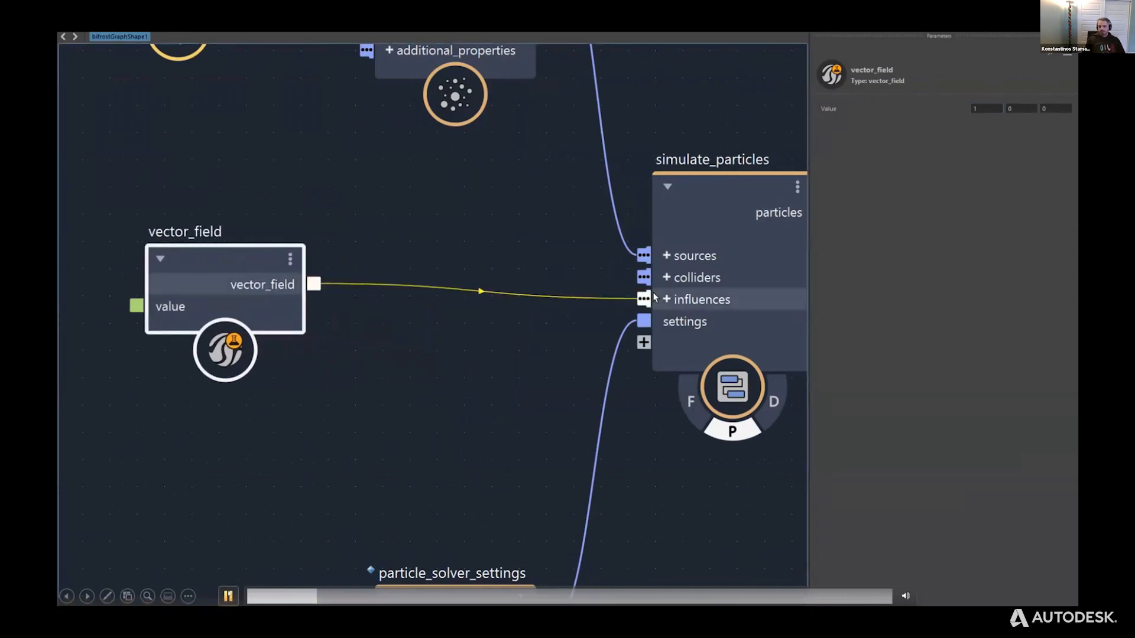
left_click(228, 596)
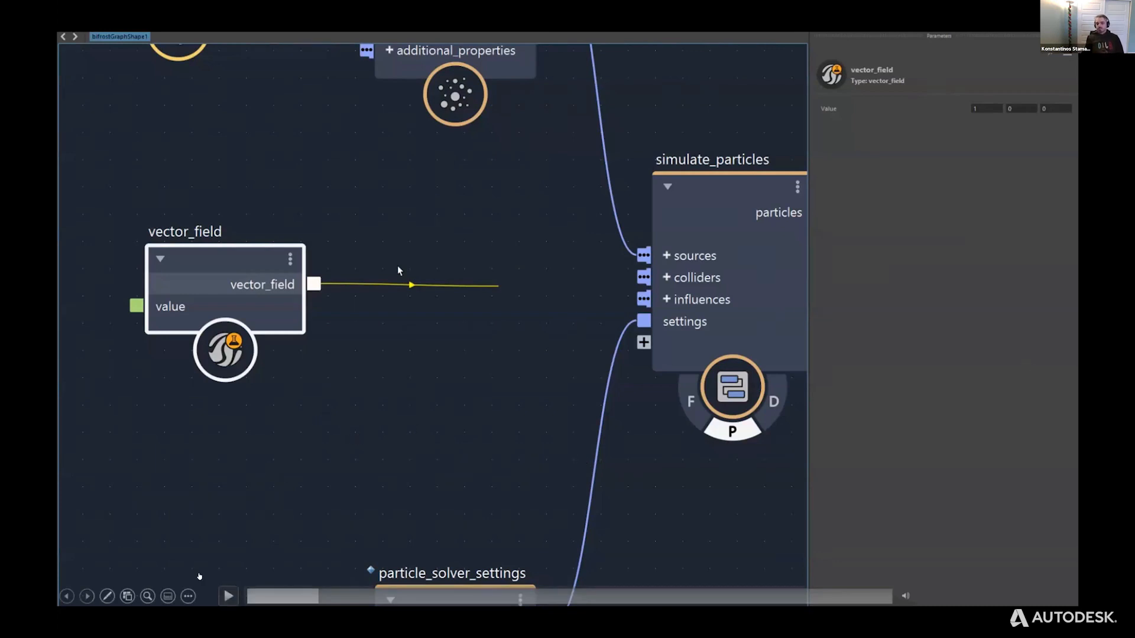
Resume the video, pause where set_influence_force is wired between vector_field and simulate_particles, and continue playback.
left_click(228, 596)
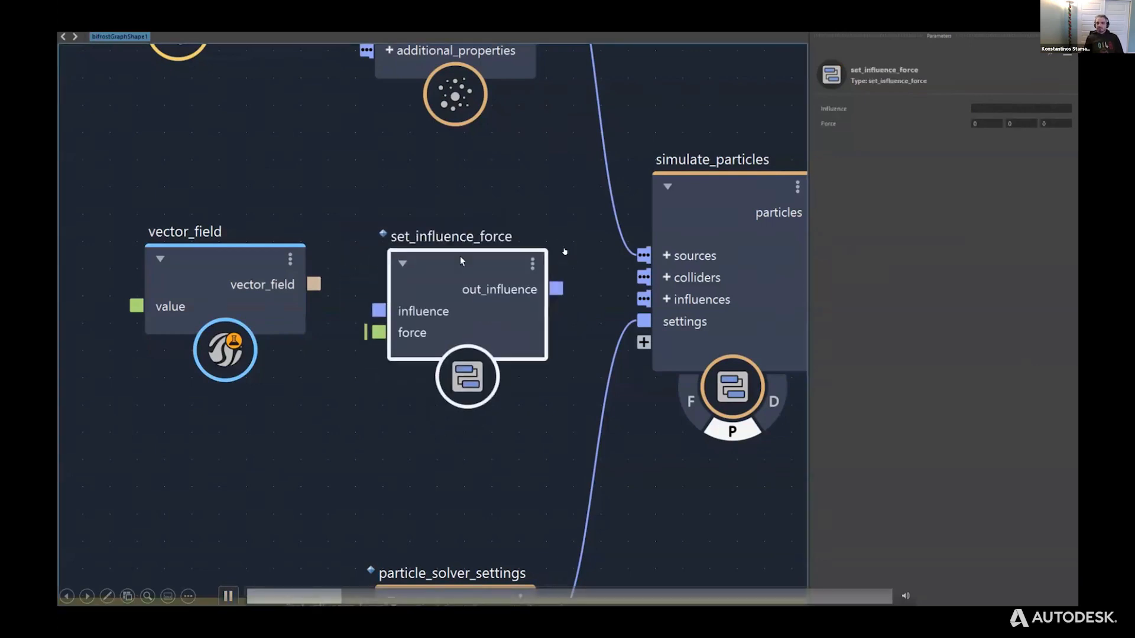
left_click(229, 596)
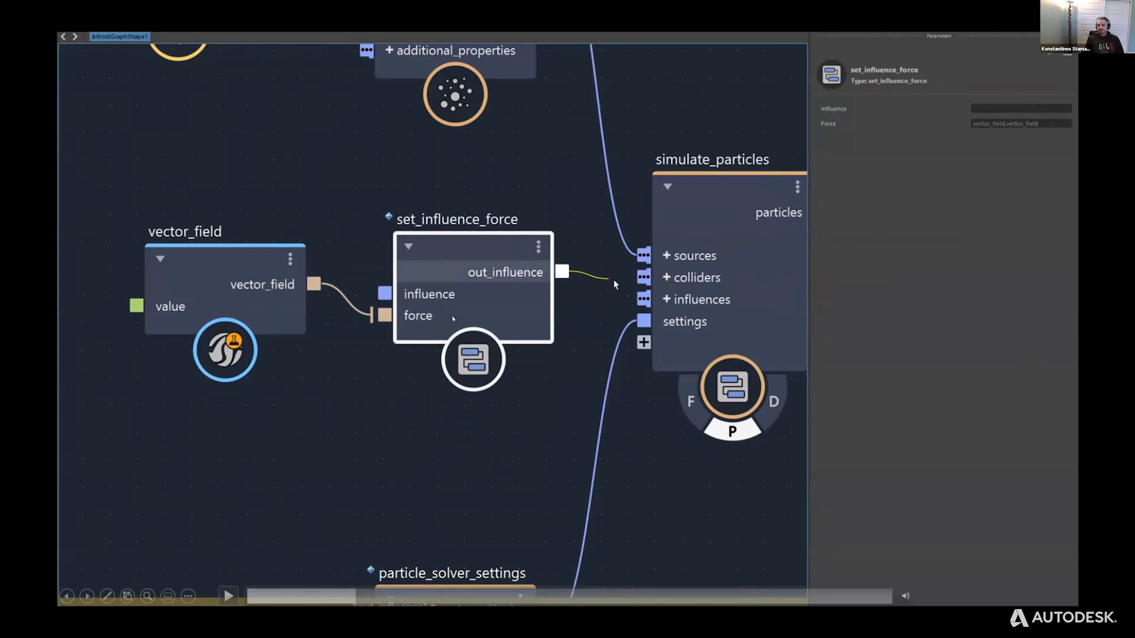
left_click(229, 596)
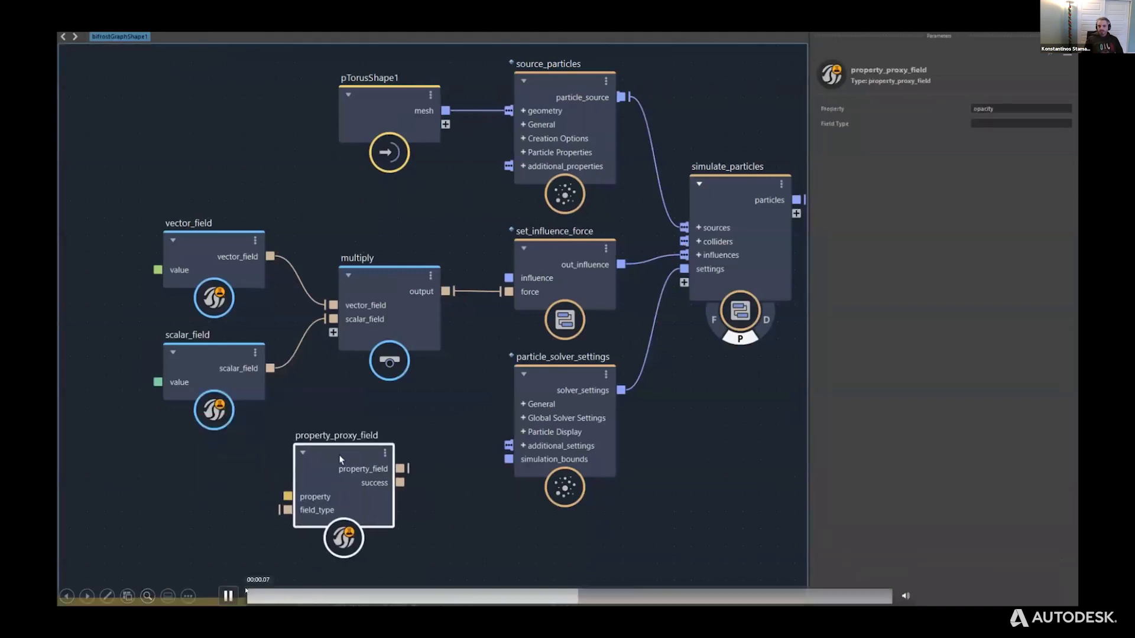
Pause and resume the video at the property_proxy_field, scalar_field1 and influence_set_property sections, playing it through to the particle simulation.
left_click(226, 596)
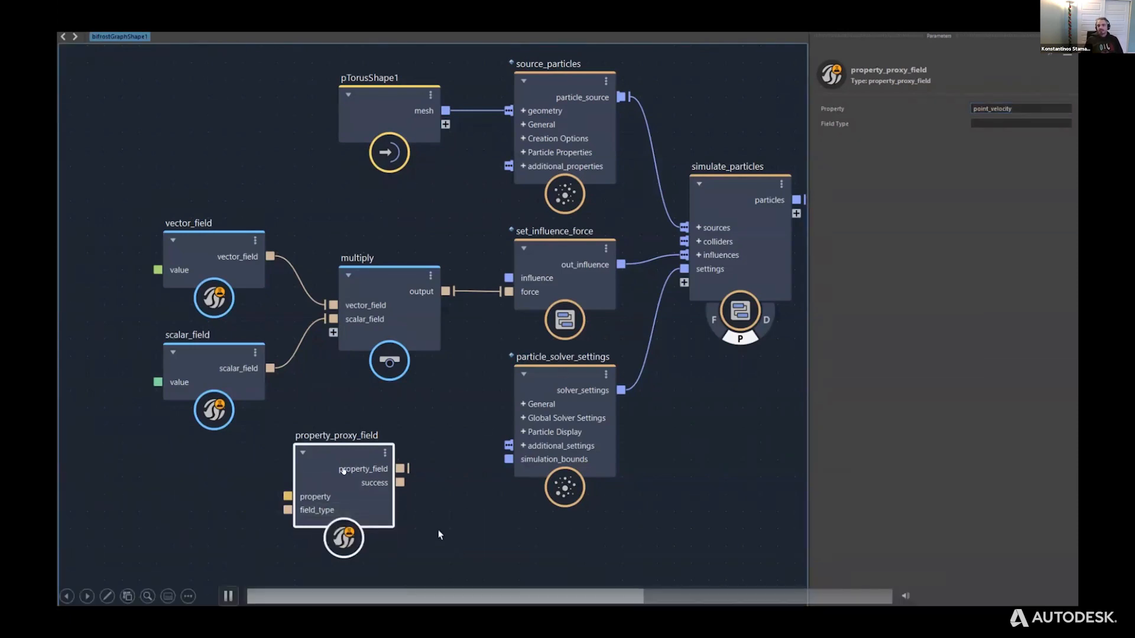
left_click(223, 589)
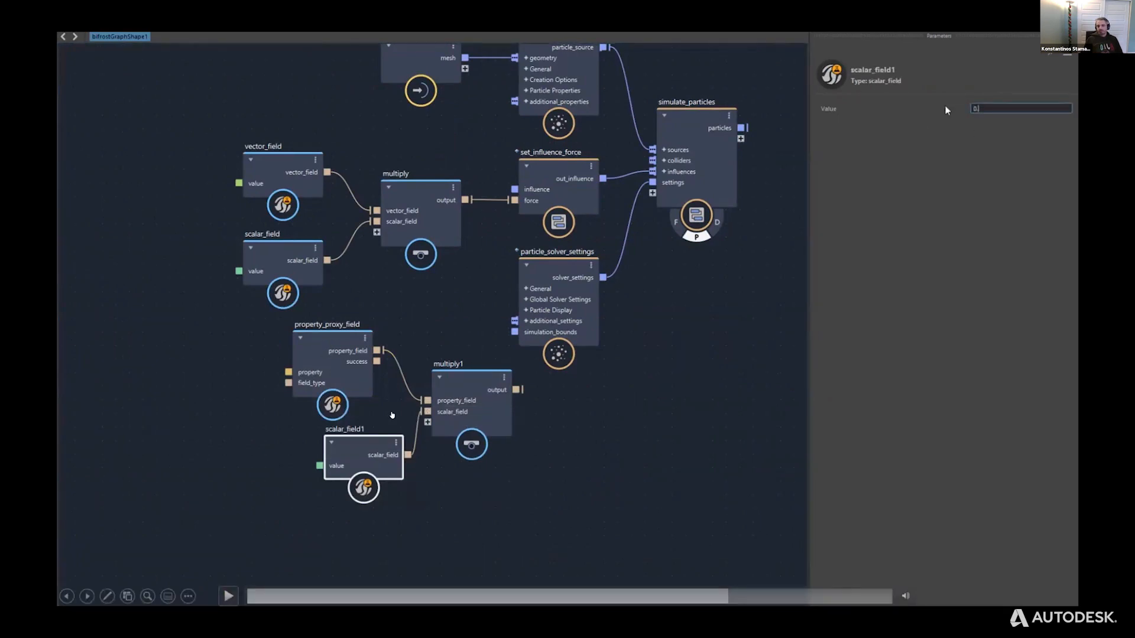
left_click(228, 596)
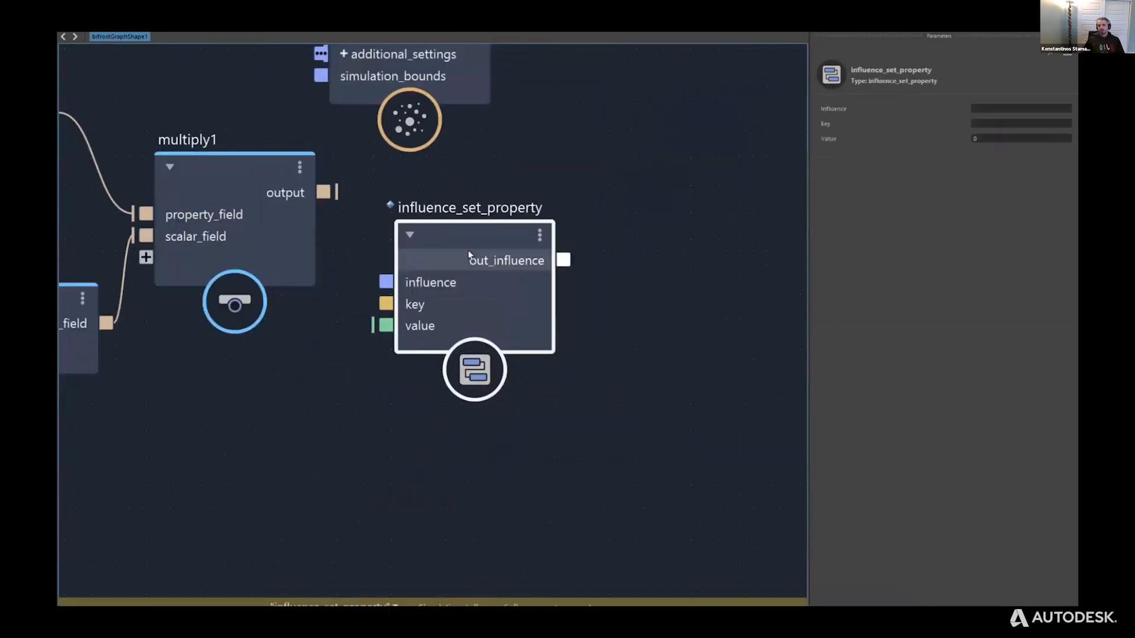
left_click(228, 596)
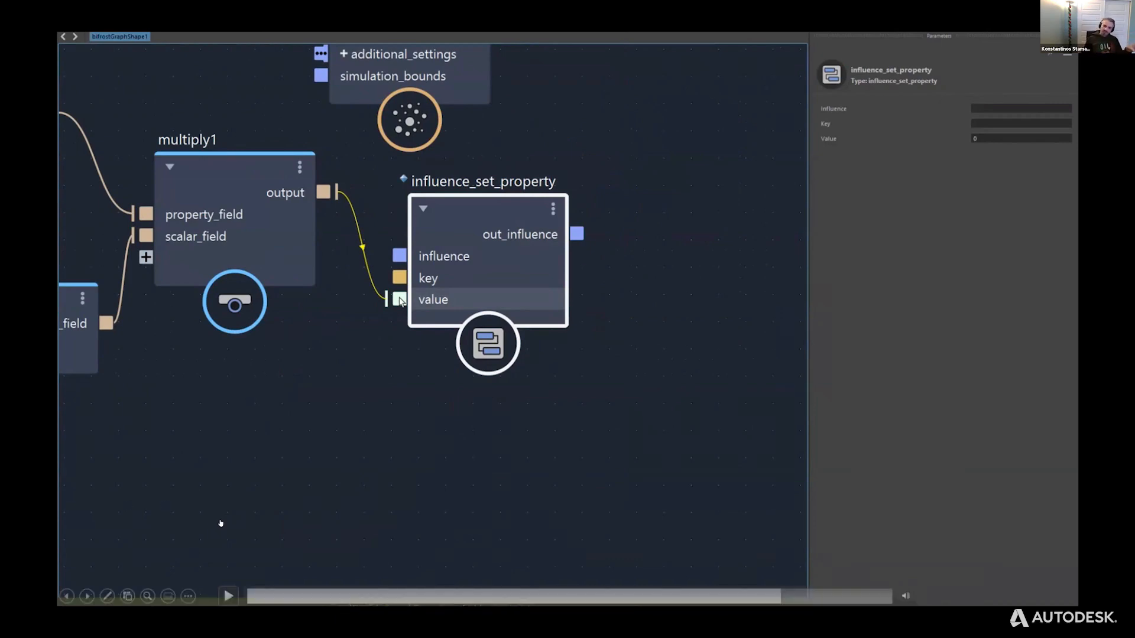
left_click(228, 594)
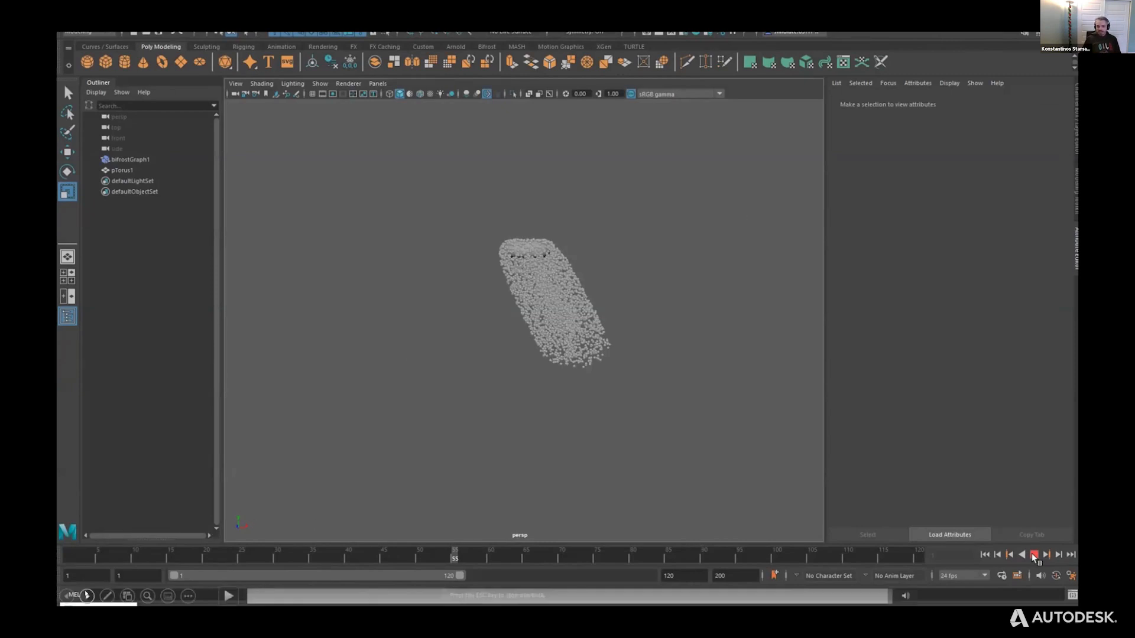
Advance to the slide with the torus and red cones and play its video.
left_click(86, 595)
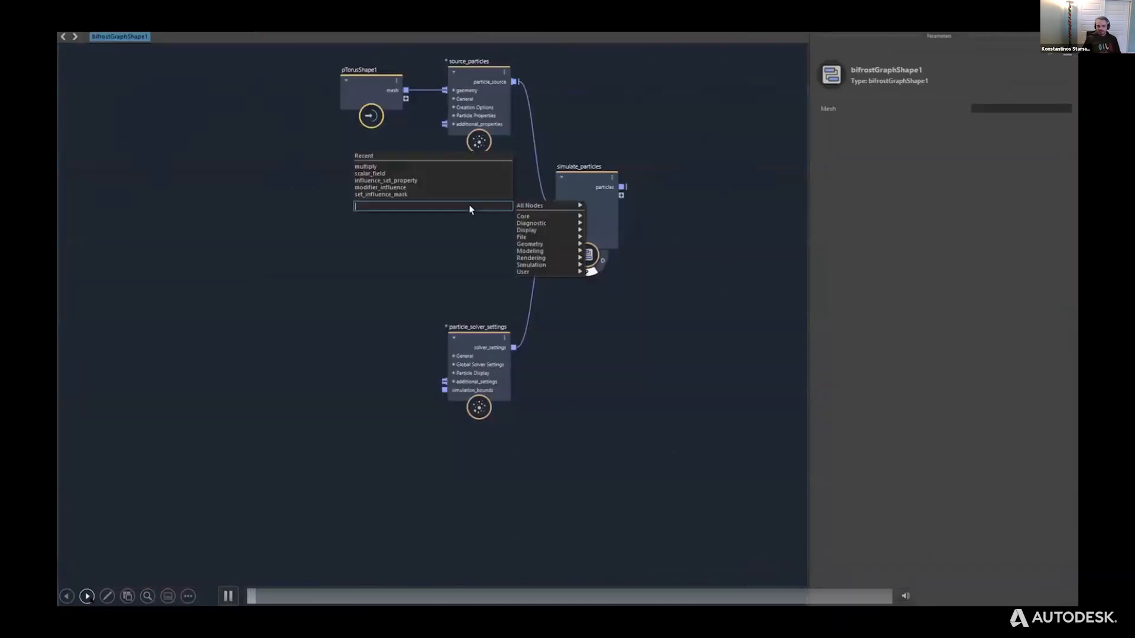
left_click(86, 596)
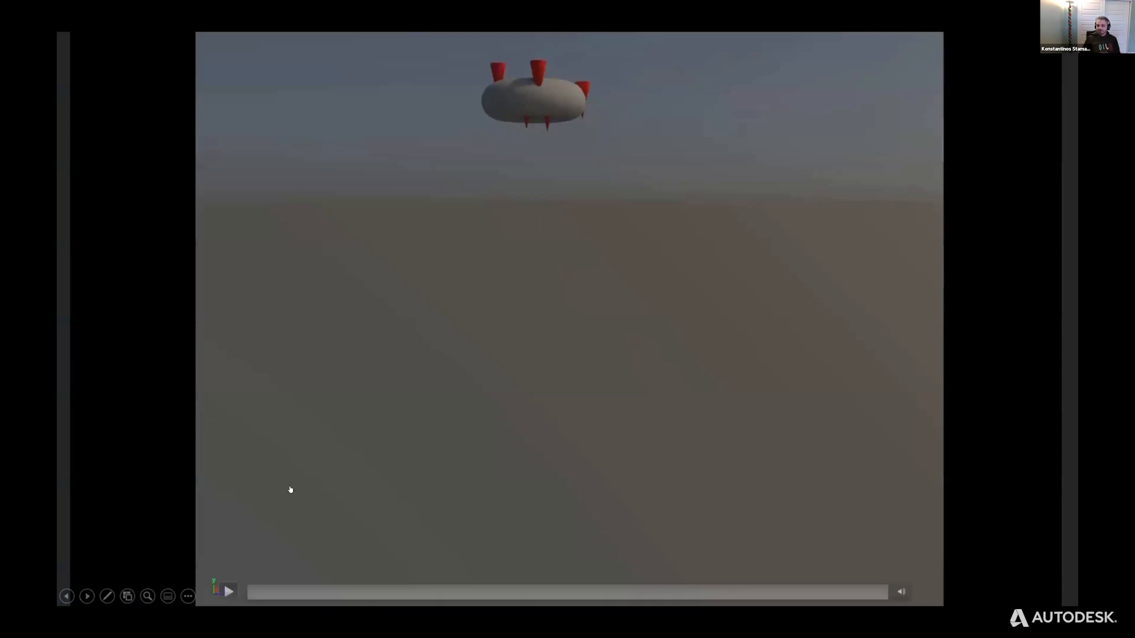
left_click(228, 596)
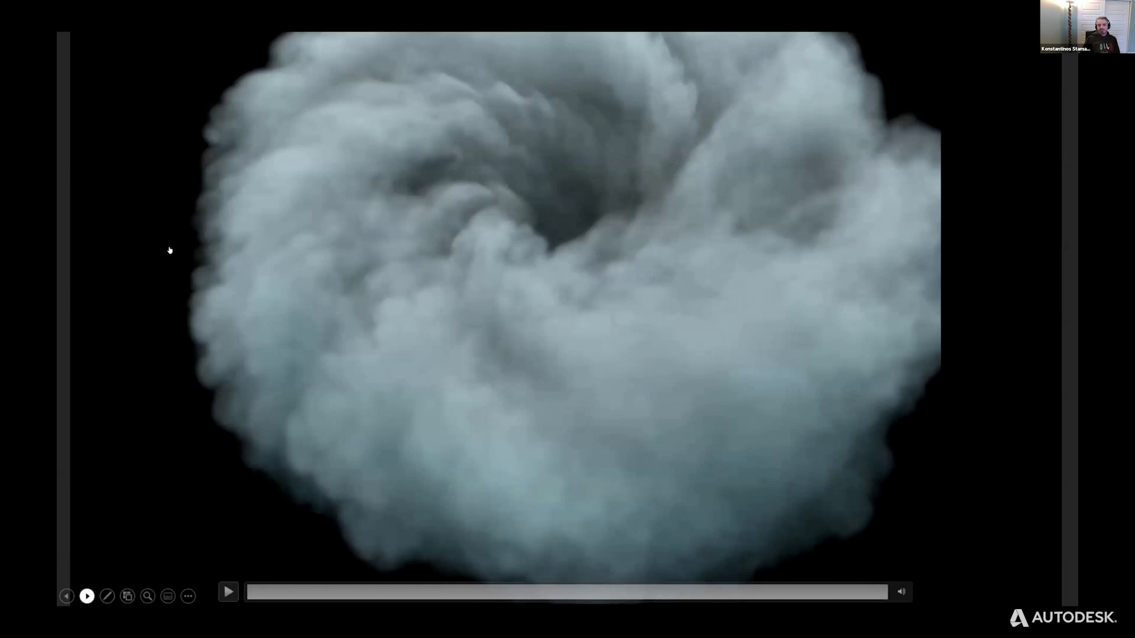
Advance past the render videos to the MPM Cloth title slide.
left_click(87, 596)
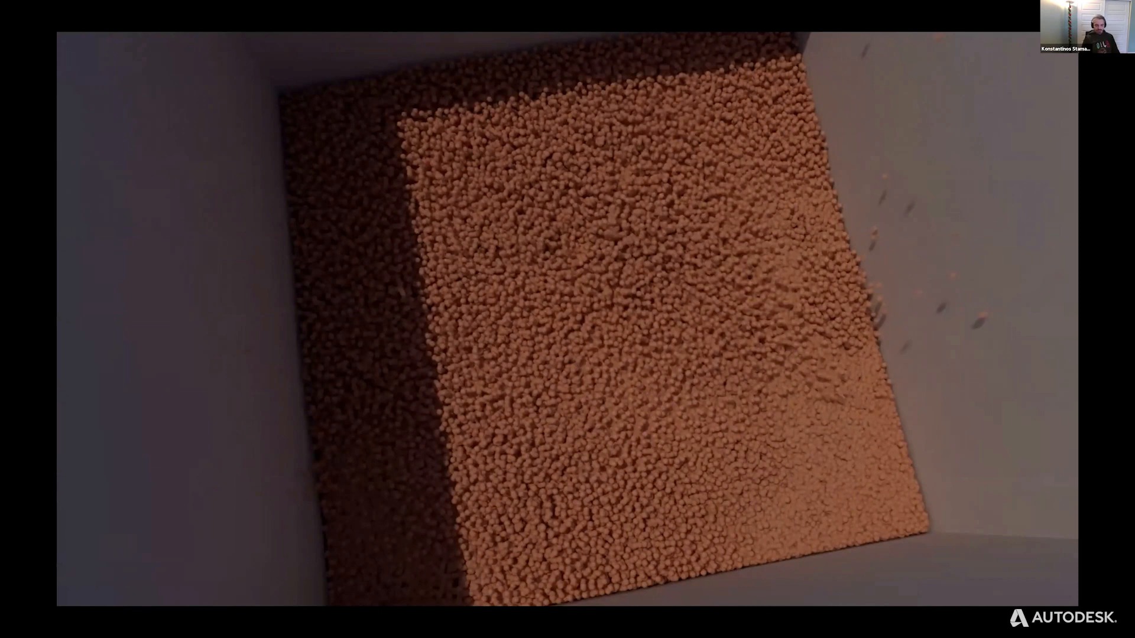
key("Right")
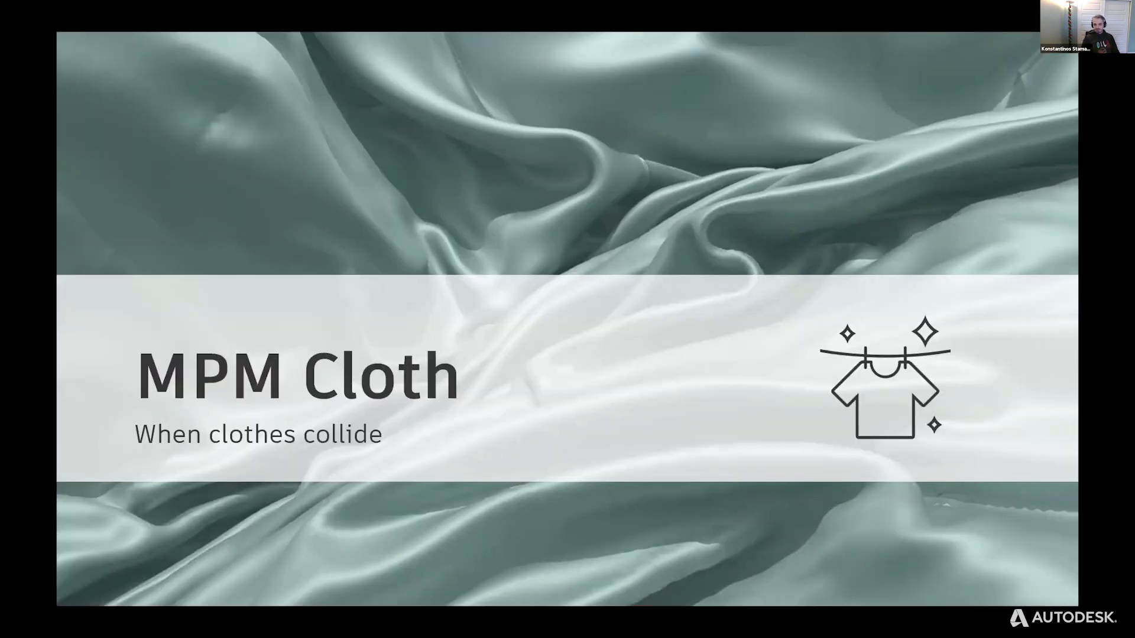